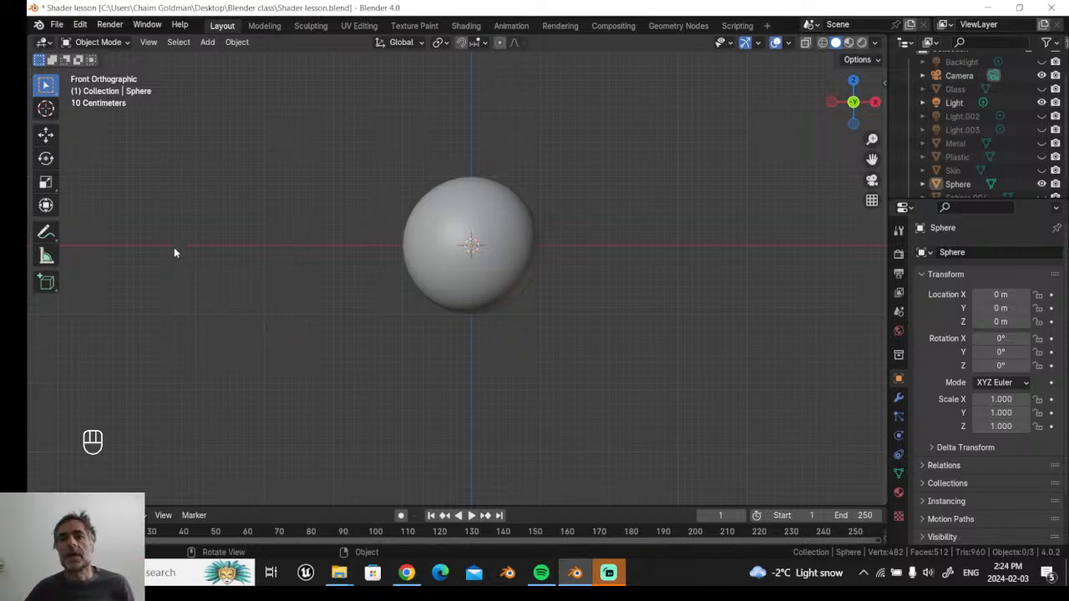
- Switch the viewport to Material Preview, hiding the plain sphere and showing the Metal, Plastic, Skin and Glass spheres
click(849, 42)
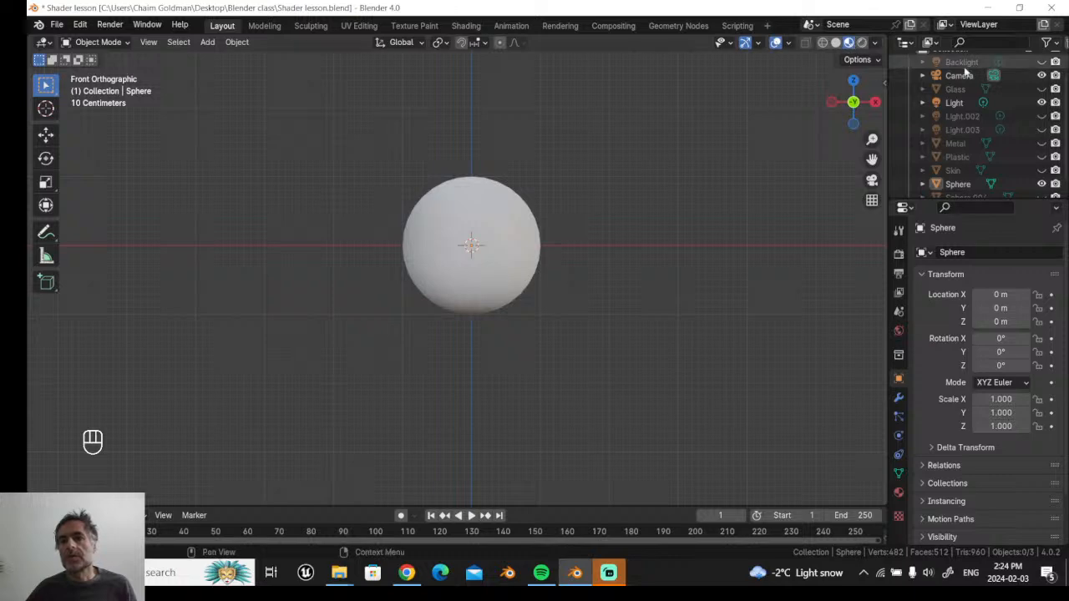
click(1042, 184)
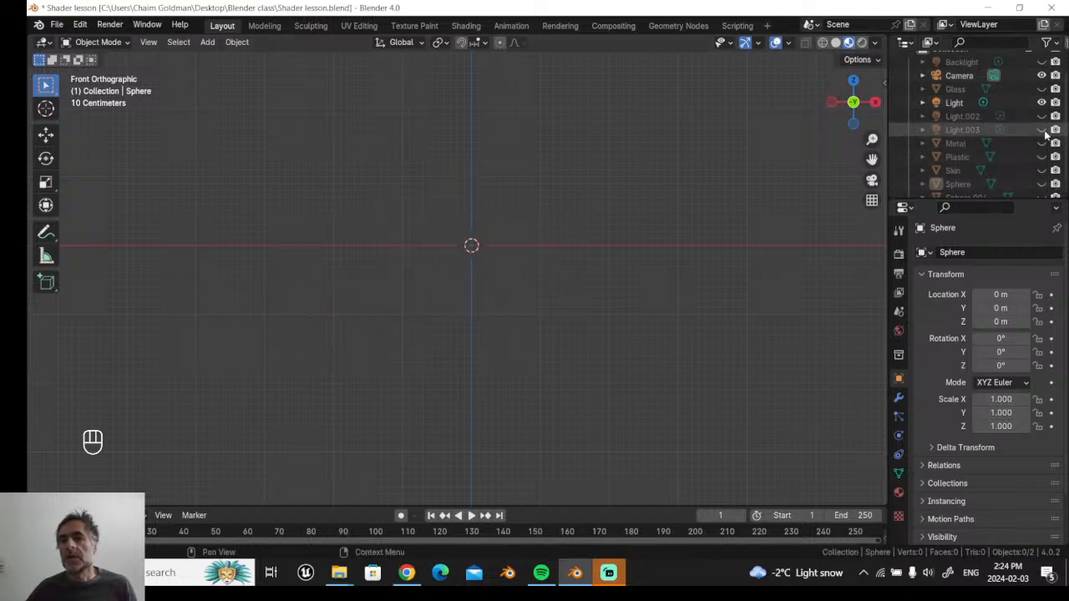
click(1041, 144)
click(1042, 157)
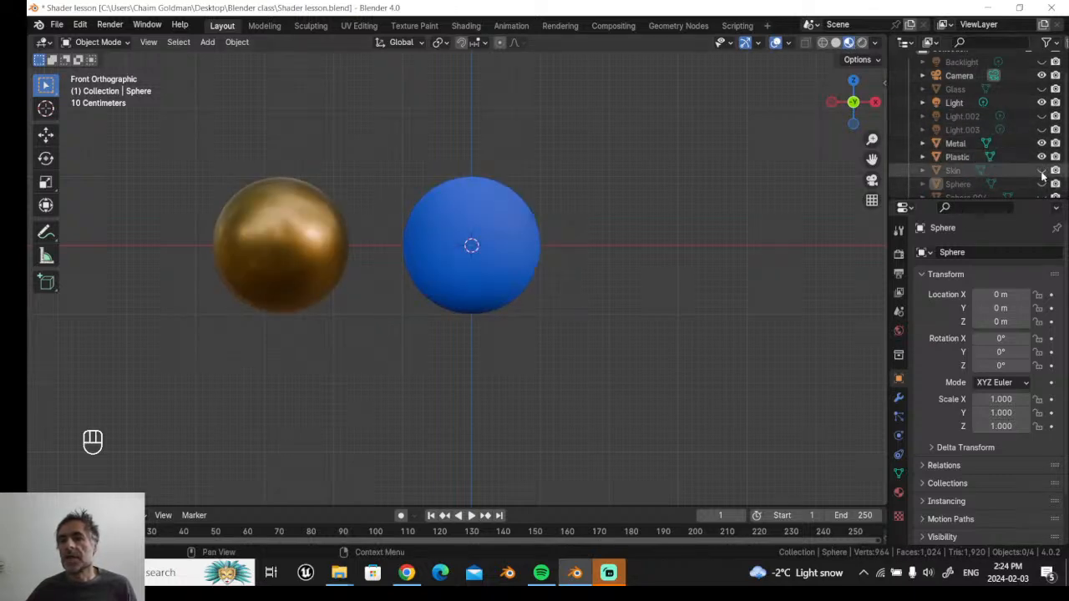
click(1042, 170)
click(1042, 89)
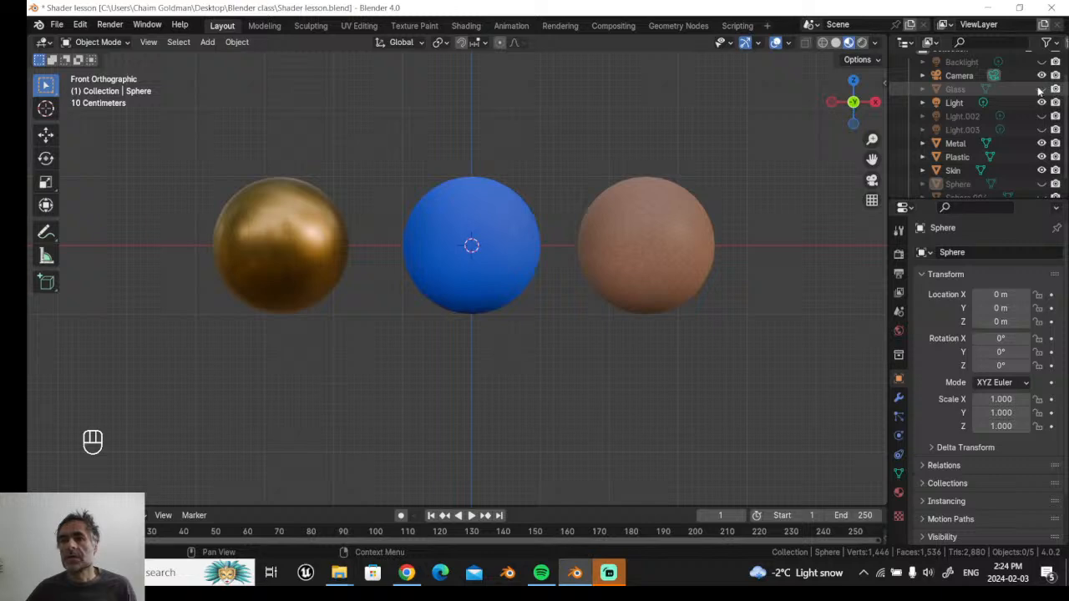
scroll(347, 264, down, 2)
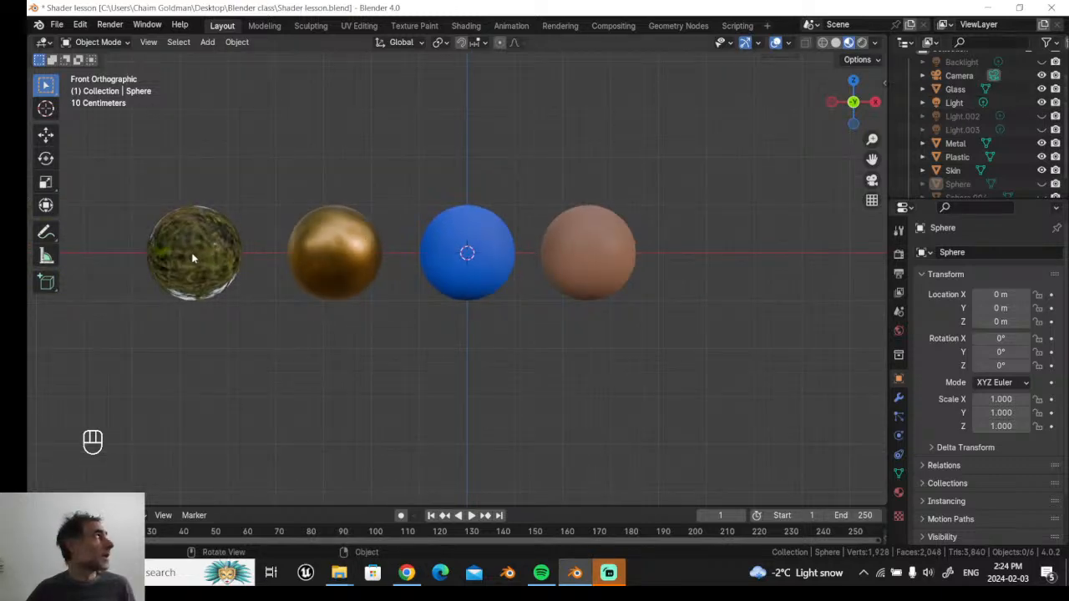
middle_drag(194, 258, 208, 179)
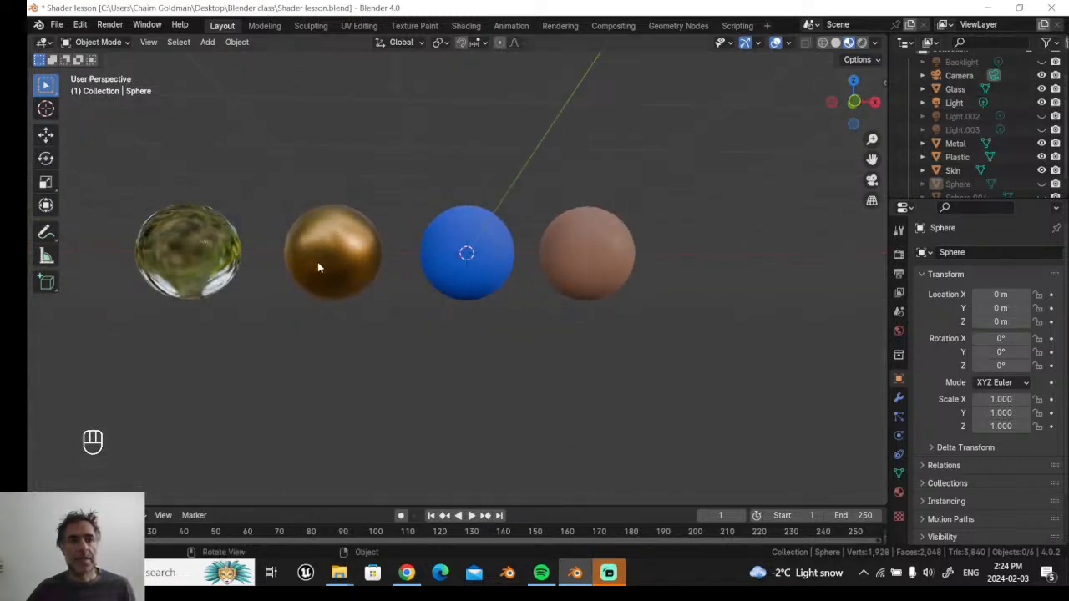
middle_drag(320, 268, 296, 298)
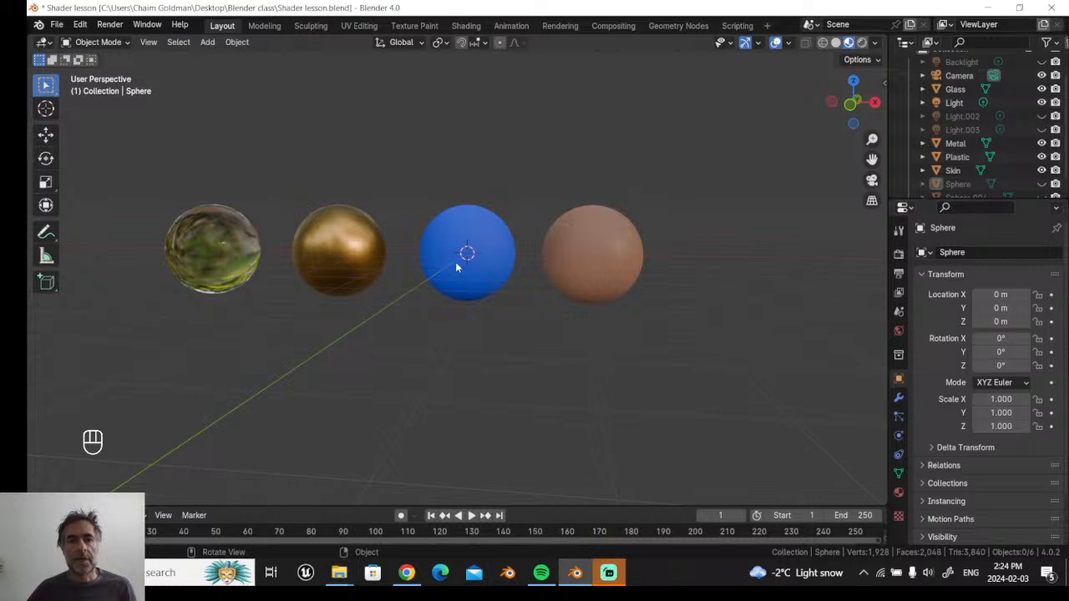
mouse_move(456, 264)
middle_down()
mouse_move(439, 200)
mouse_move(460, 247)
middle_up()
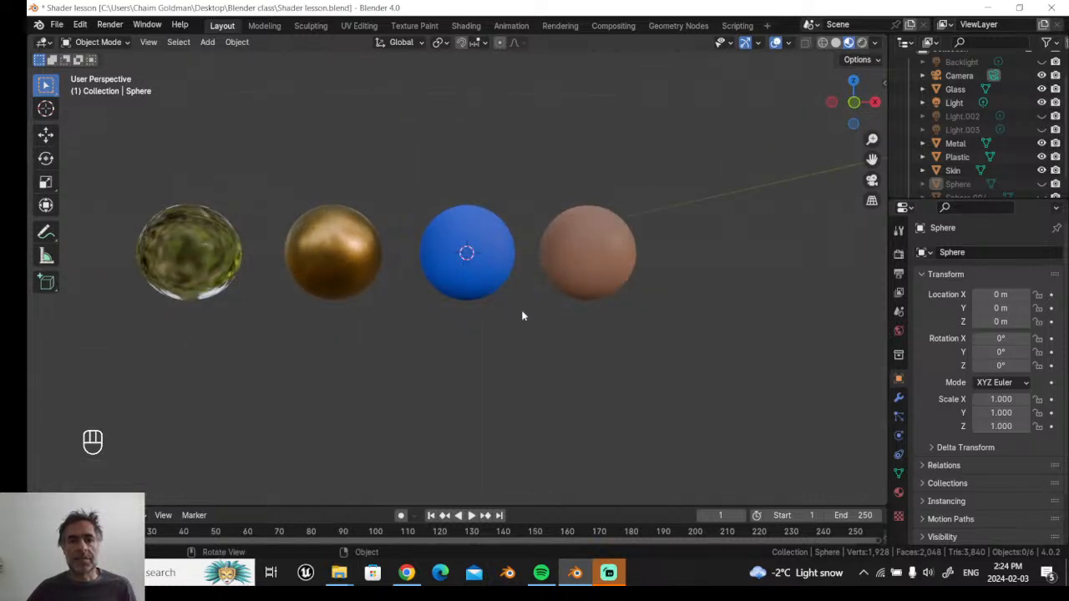
middle_drag(522, 315, 527, 196)
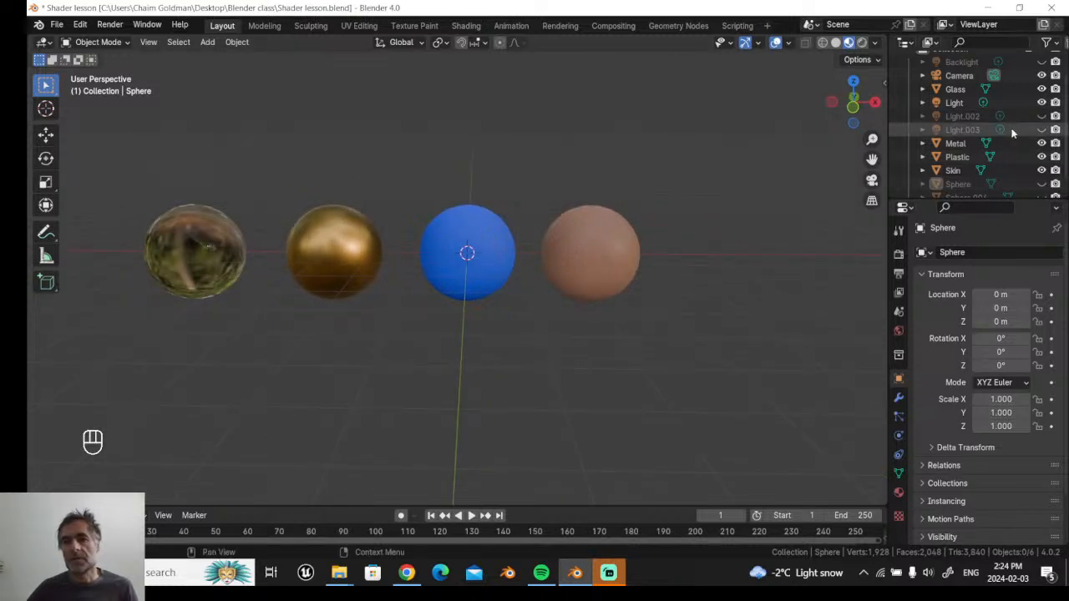
- Hide the Metal, Plastic, Skin and Glass spheres and show the plain sphere again
click(1041, 142)
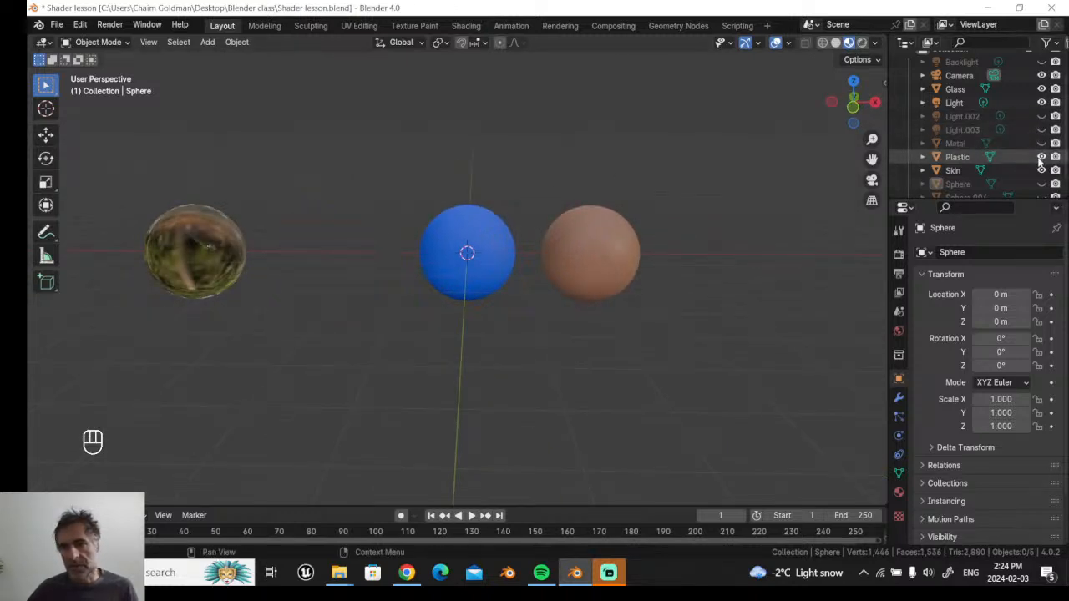
click(1041, 156)
click(1041, 171)
click(1041, 88)
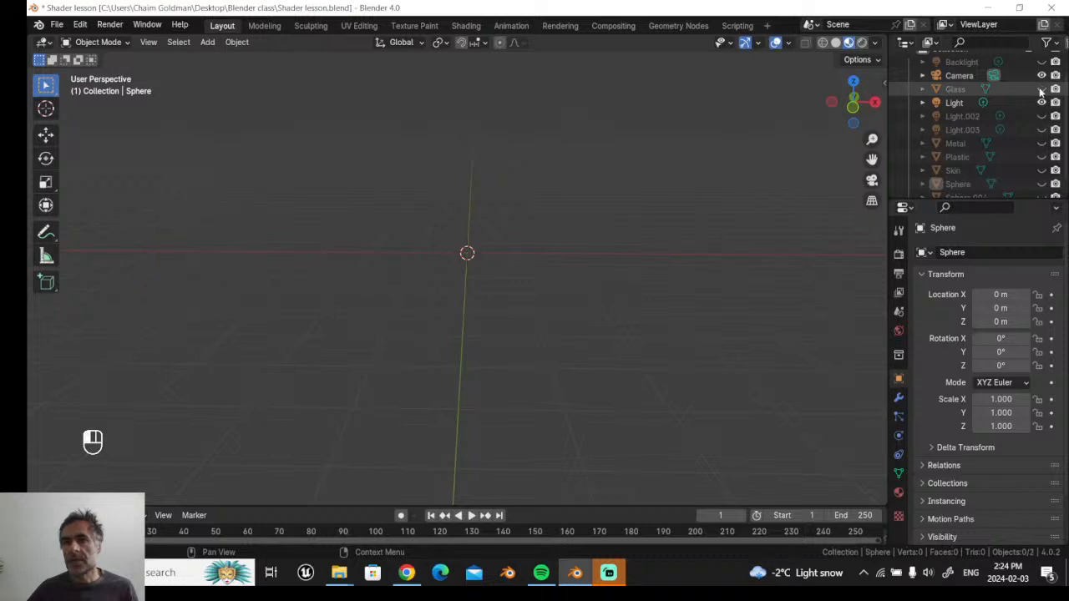
click(1041, 184)
middle_drag(551, 227, 606, 212)
drag(872, 159, 945, 172)
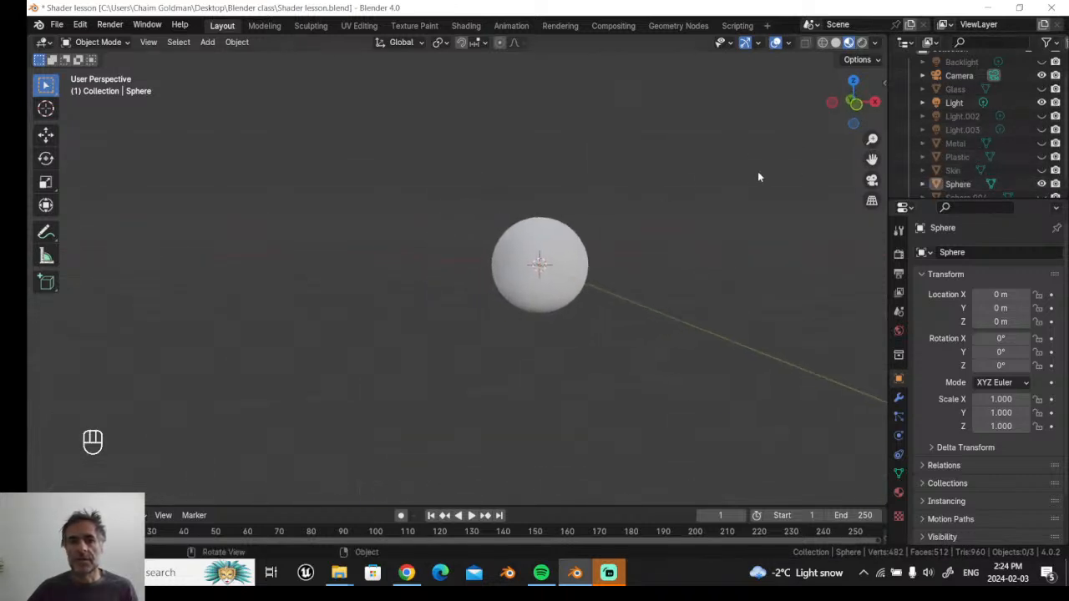
middle_drag(758, 172, 727, 173)
middle_drag(602, 127, 623, 134)
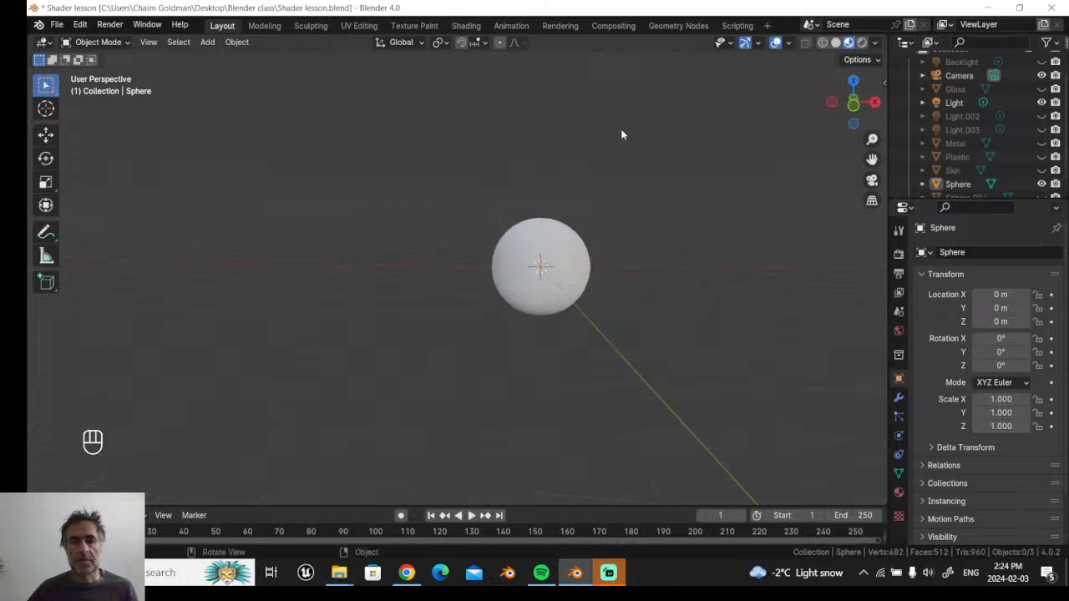
- Return the viewport to Solid shading for the plain sphere
click(837, 42)
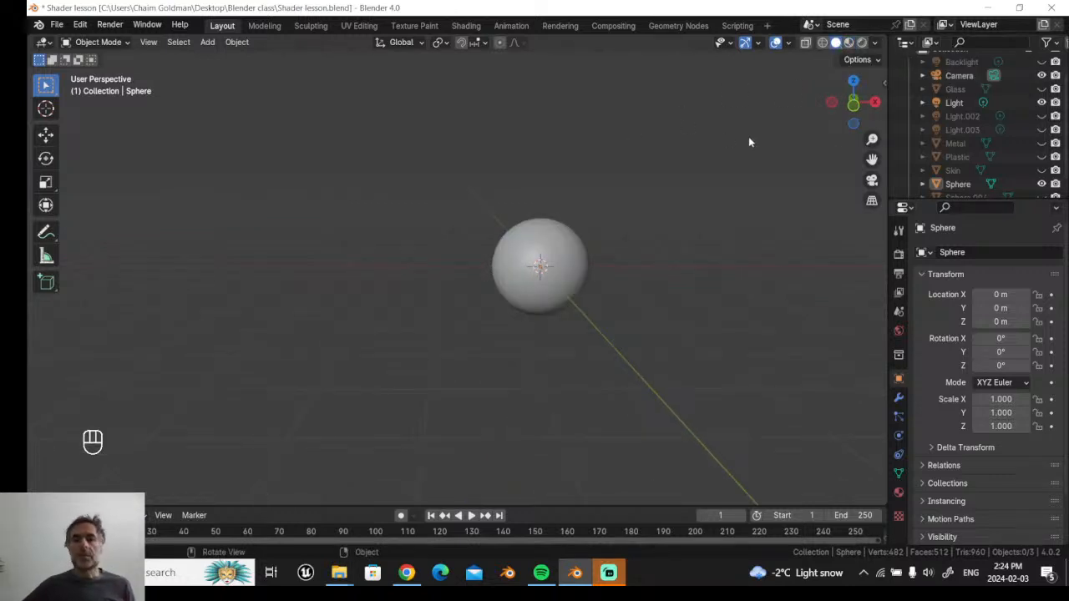
drag(871, 158, 807, 148)
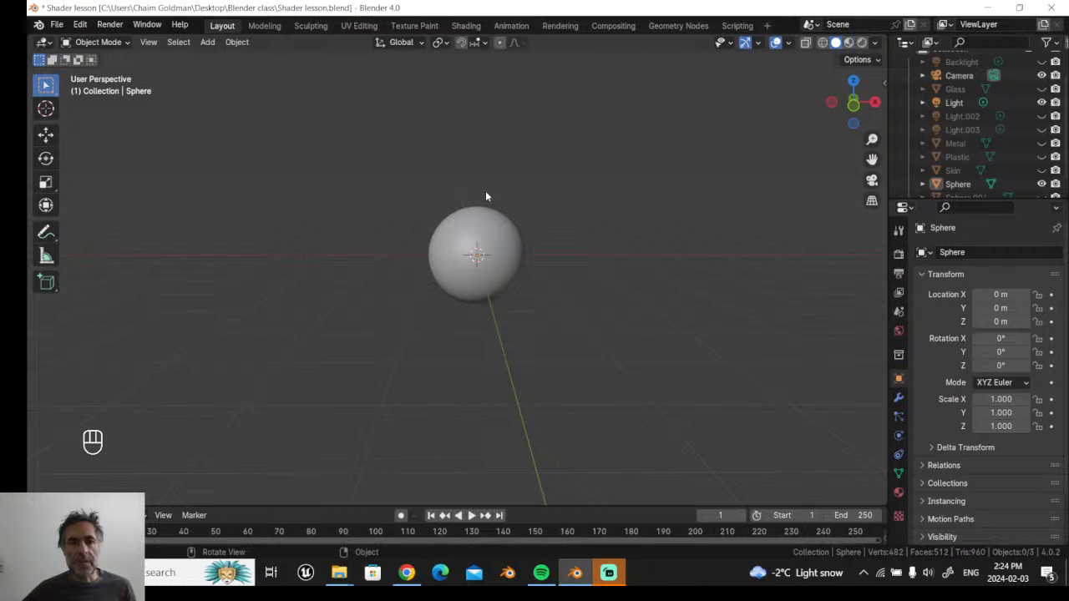
middle_drag(512, 203, 507, 204)
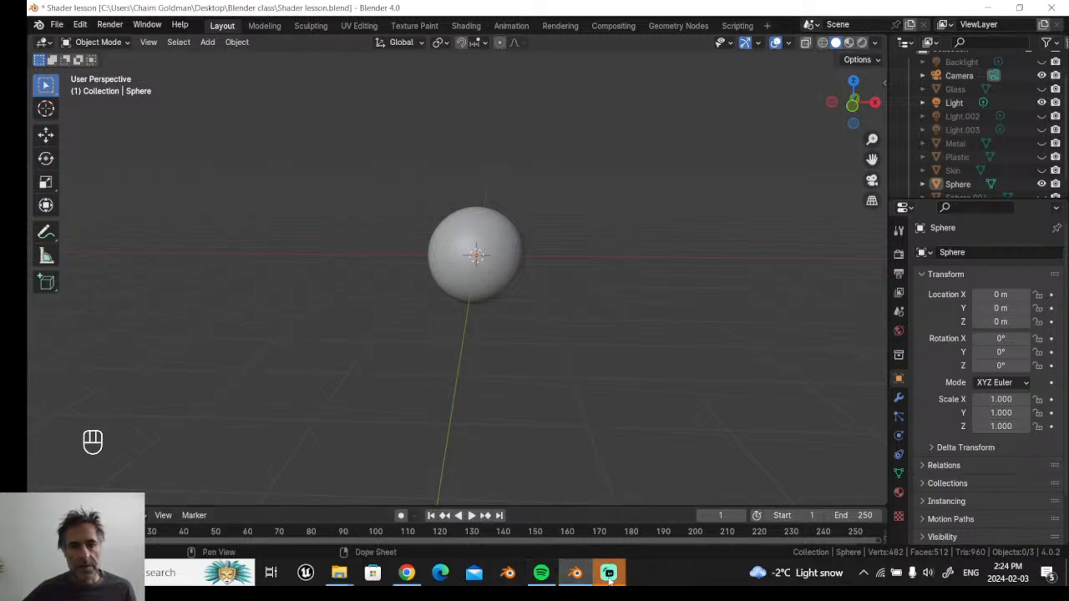
mouse_move(615, 578)
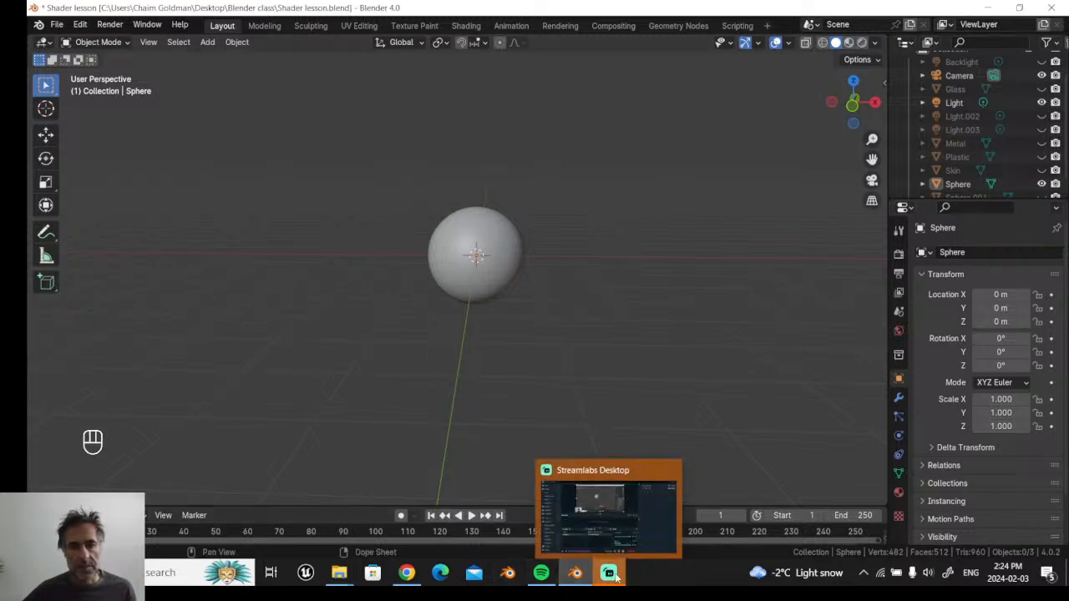
right_click(199, 227)
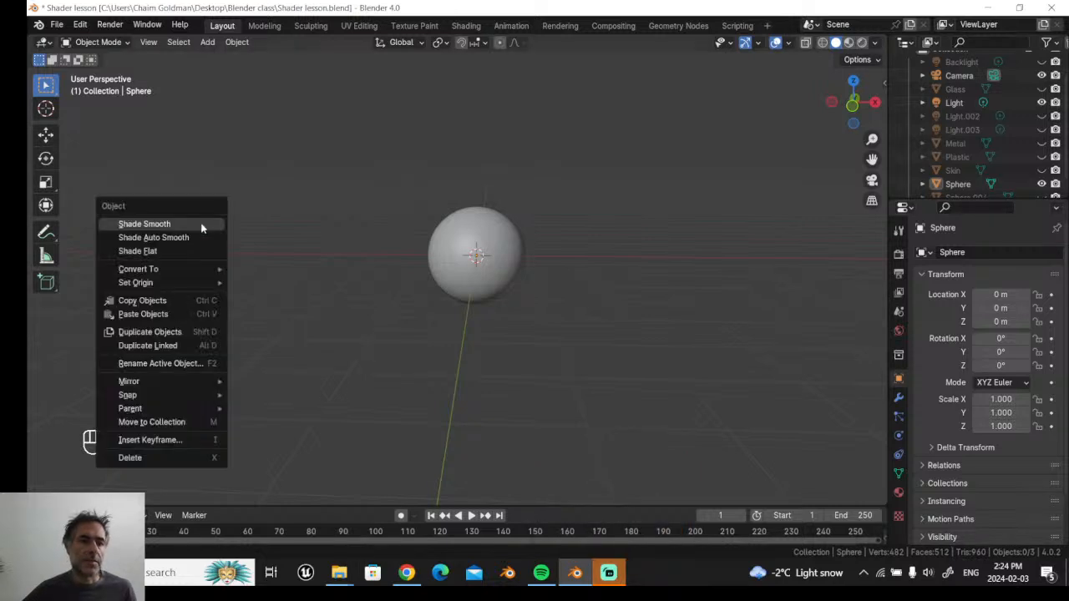
right_click(326, 246)
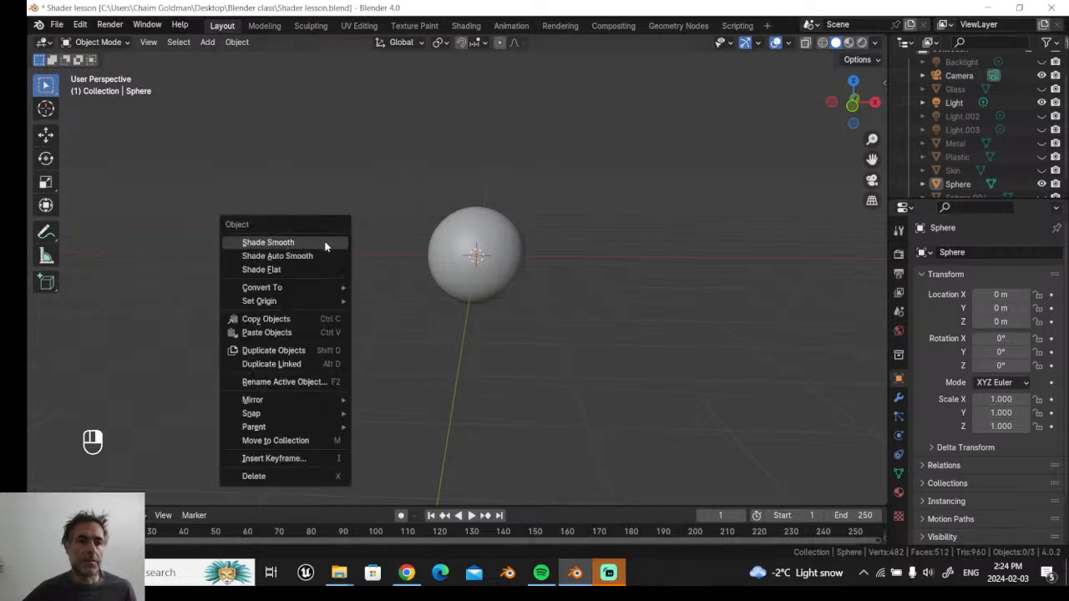
click(248, 180)
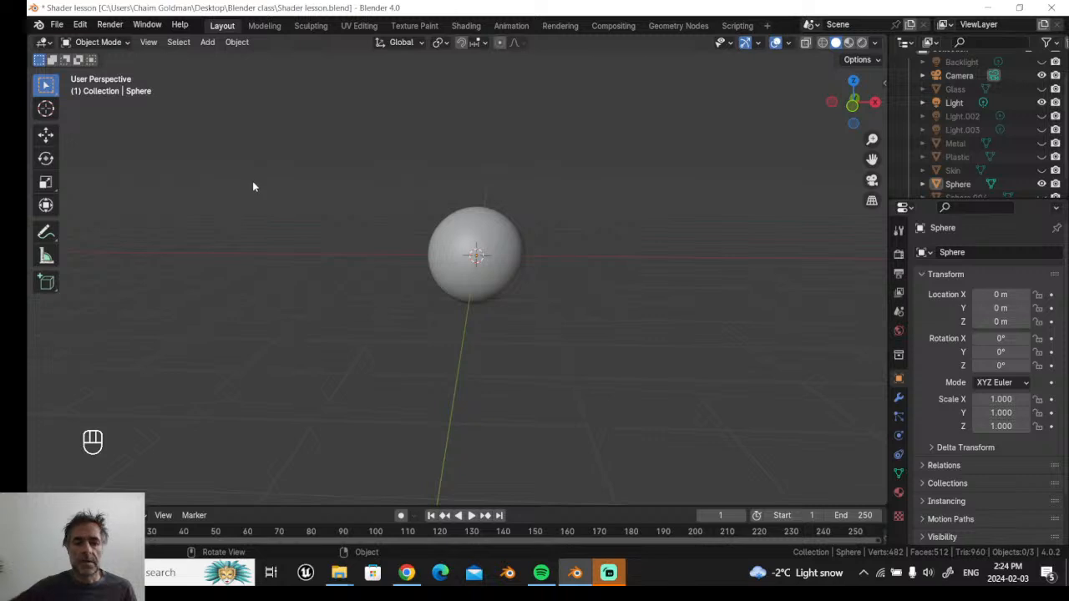
key(n)
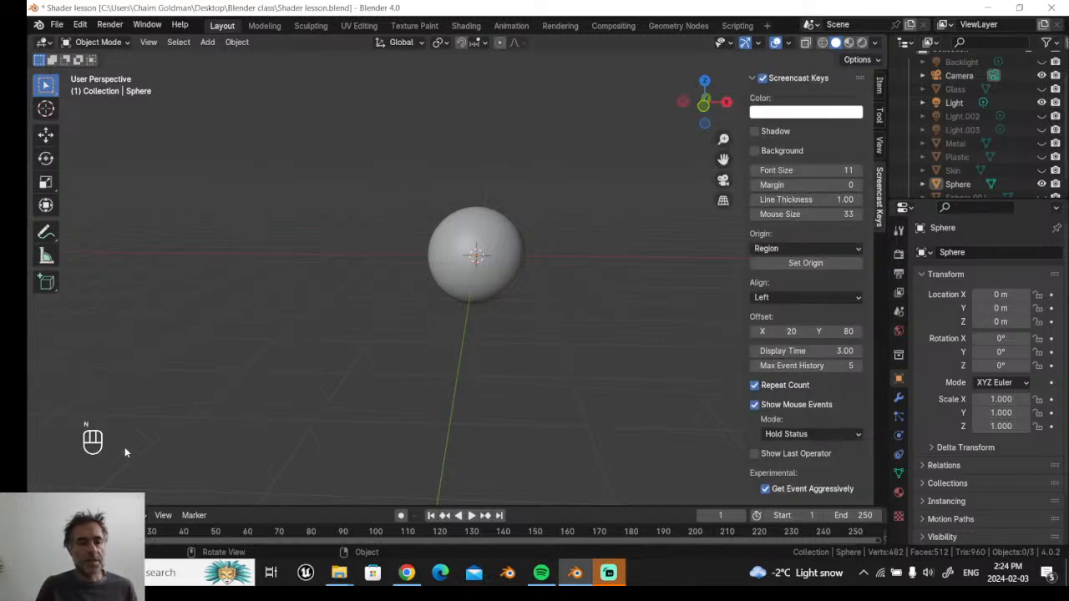
key(n)
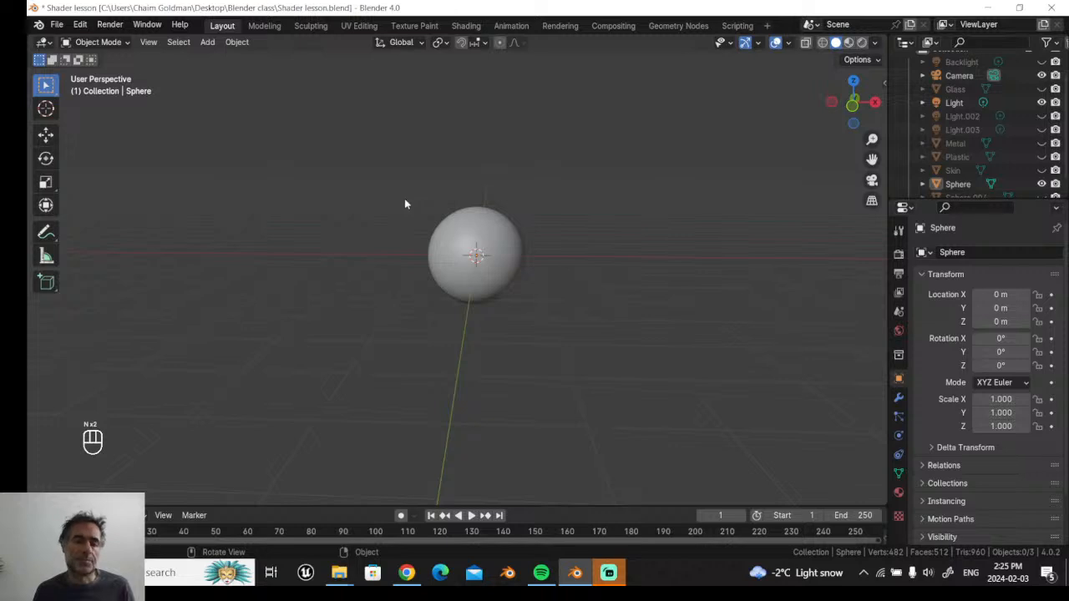
- View the plain sphere in Wireframe shading and again in Solid shading
middle_drag(404, 204, 448, 227)
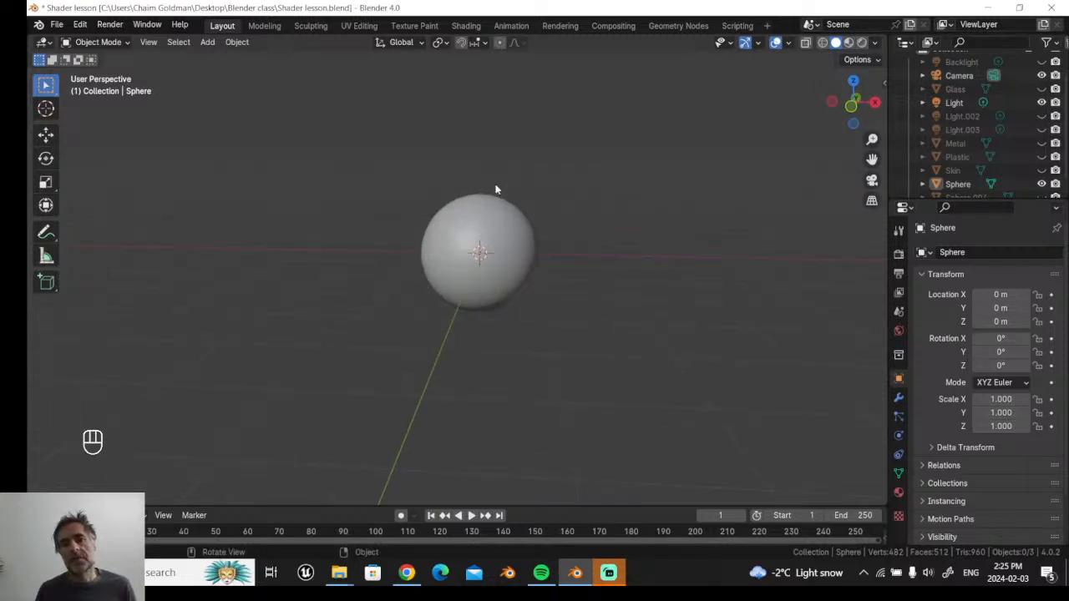
click(822, 42)
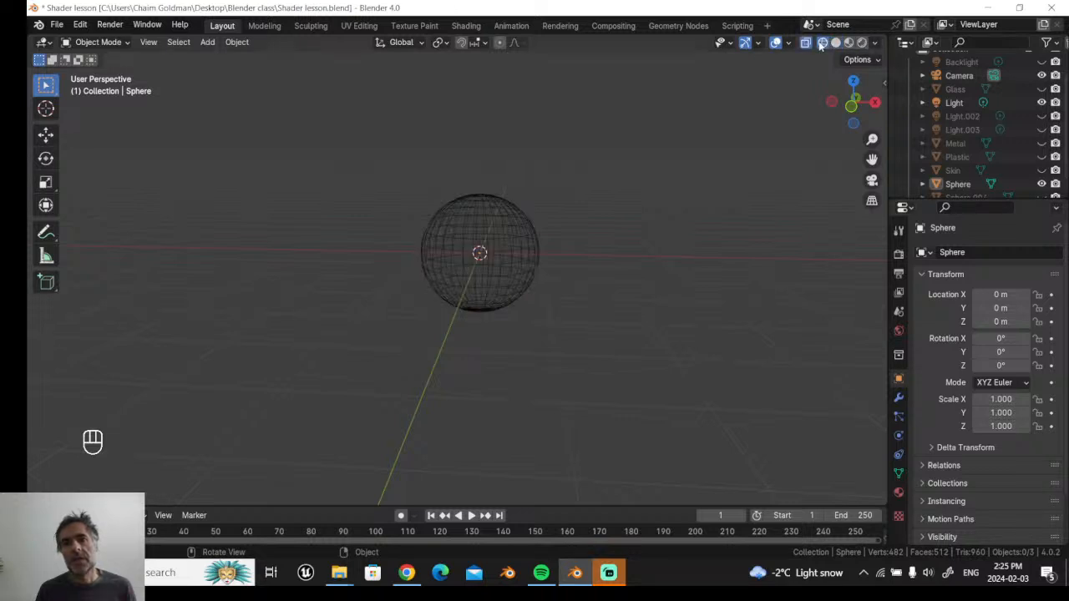
middle_drag(722, 127, 701, 116)
scroll(725, 129, up, 2)
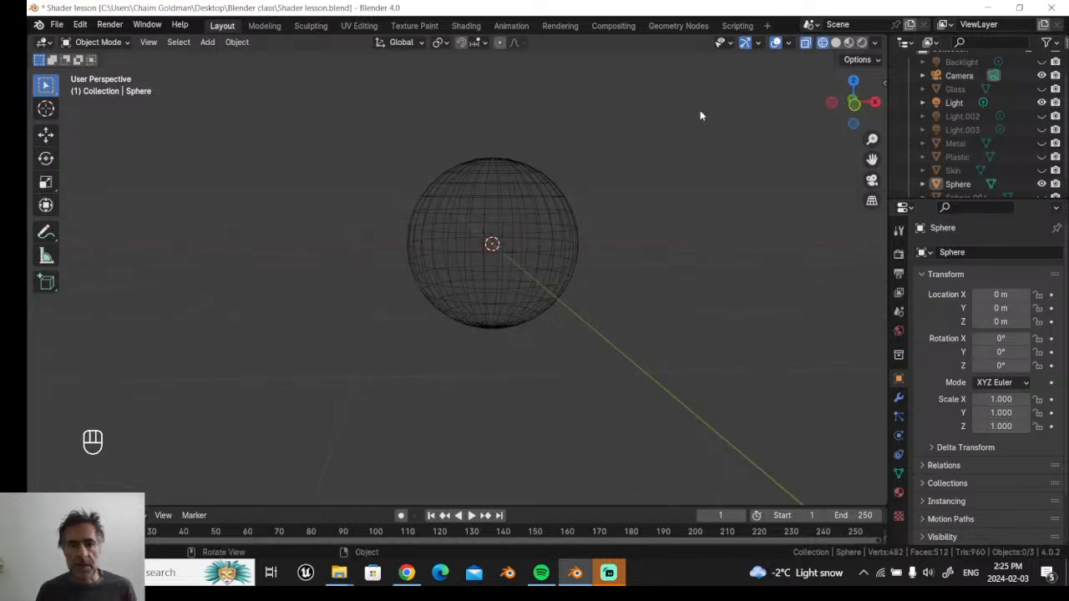
click(836, 42)
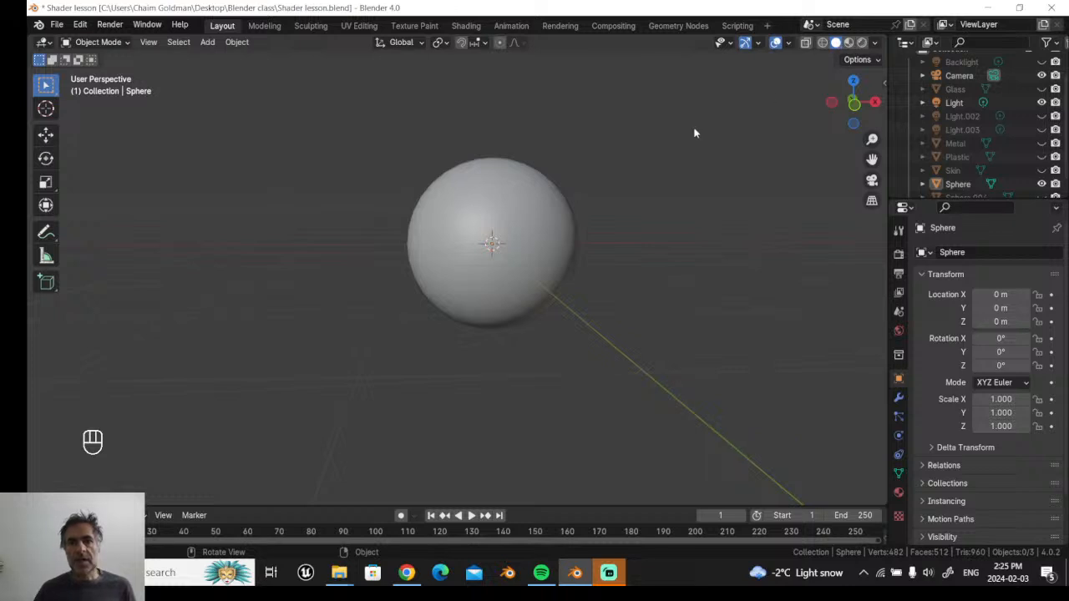
middle_drag(694, 133, 630, 153)
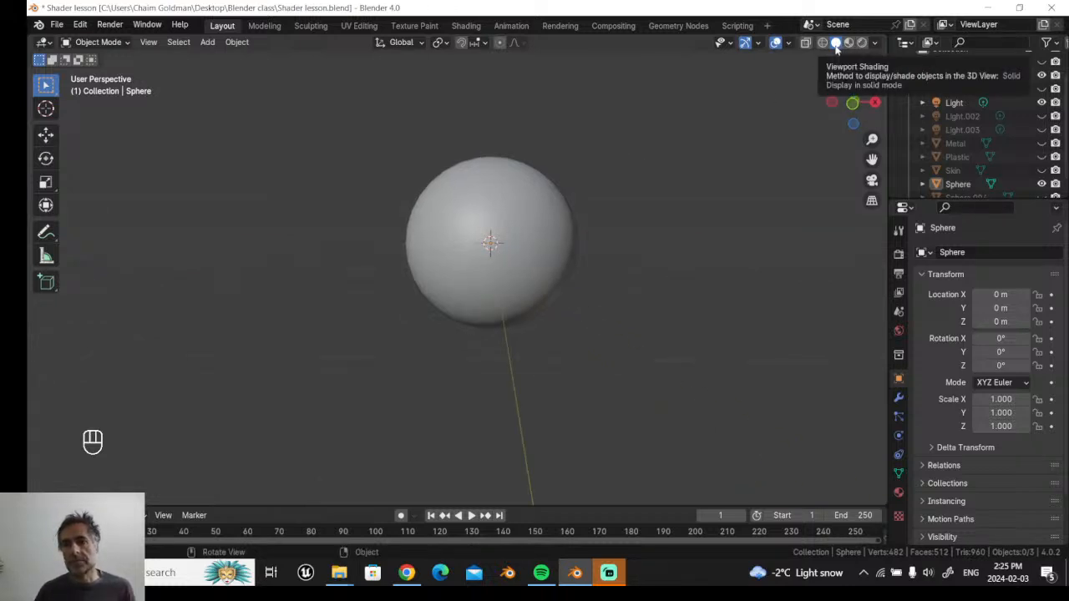
mouse_move(591, 166)
middle_down()
mouse_move(552, 163)
mouse_move(615, 181)
mouse_move(557, 174)
mouse_move(590, 185)
mouse_move(640, 191)
mouse_move(568, 203)
middle_up()
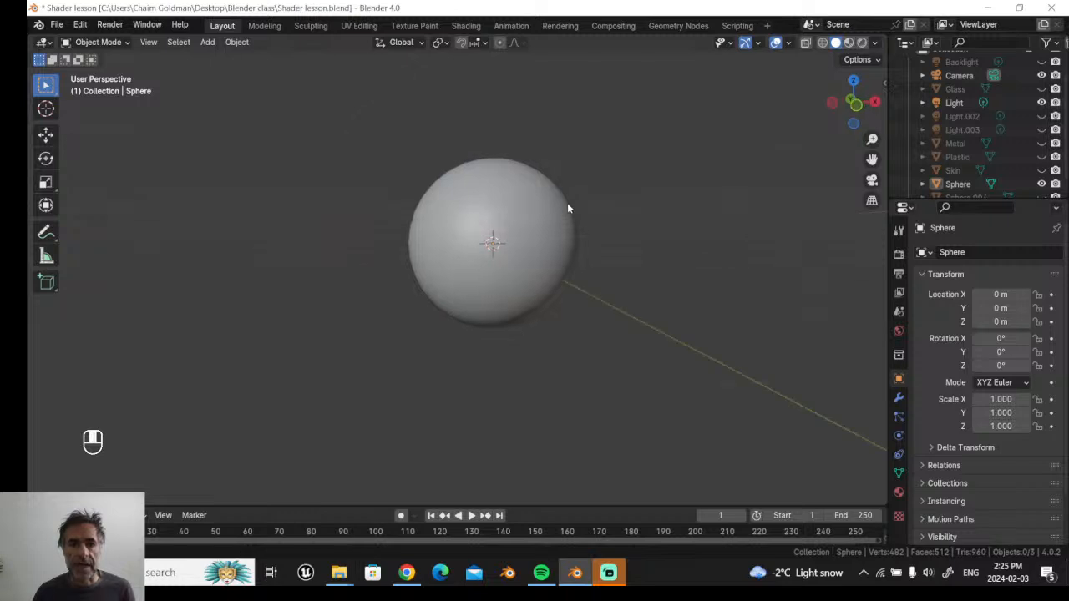
- Switch the viewport to Material Preview and show the Metal sphere beside the plain sphere
click(849, 43)
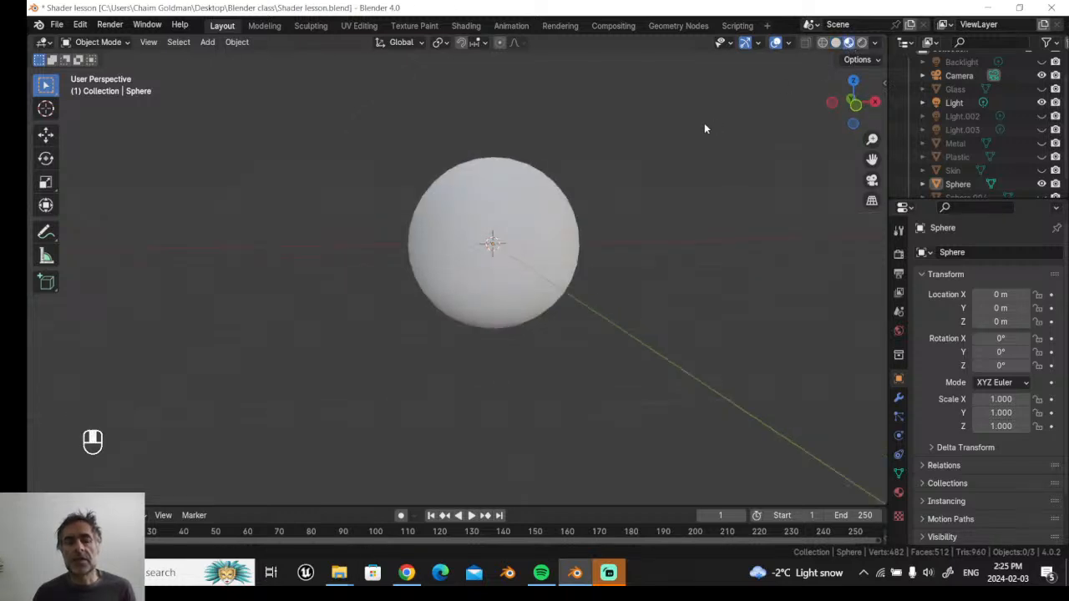
middle_drag(704, 124, 688, 128)
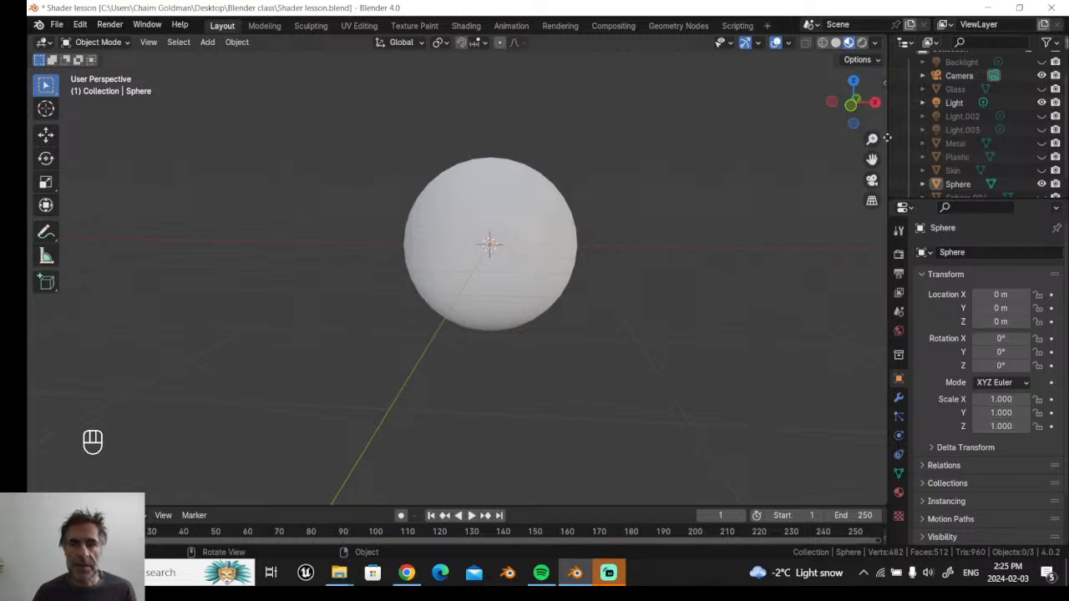
click(1041, 142)
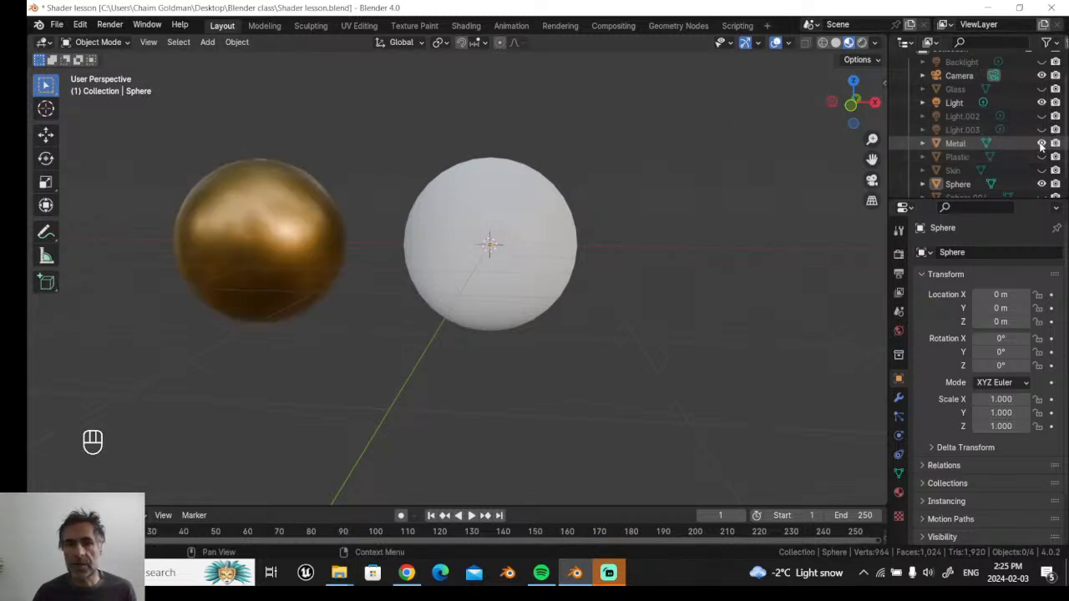
middle_drag(683, 171, 774, 115)
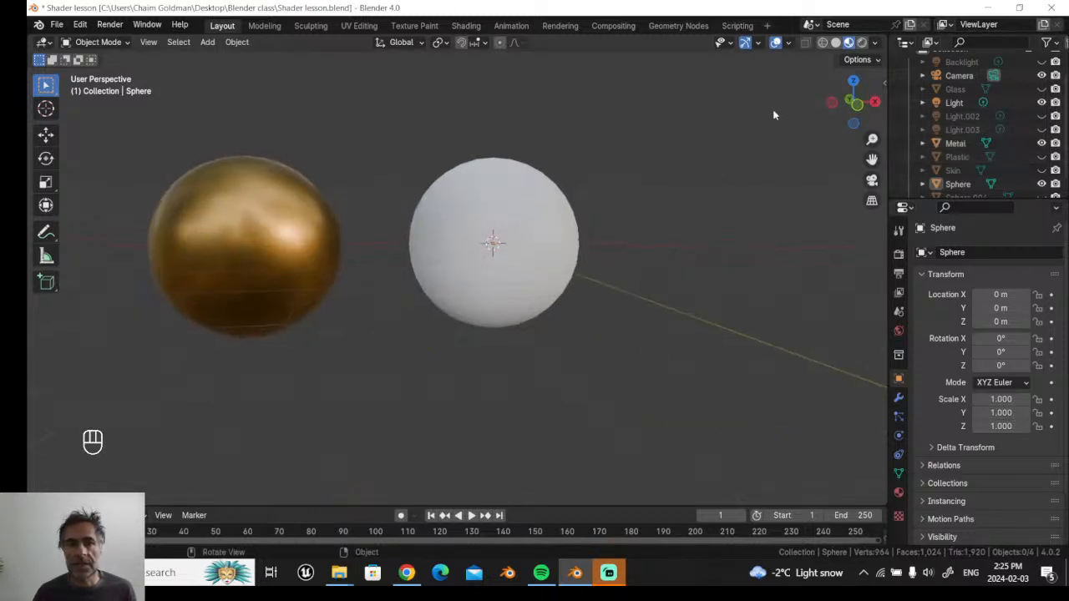
- Compare both spheres in Solid and Material Preview shading, ending with the viewport in Rendered shading
click(836, 43)
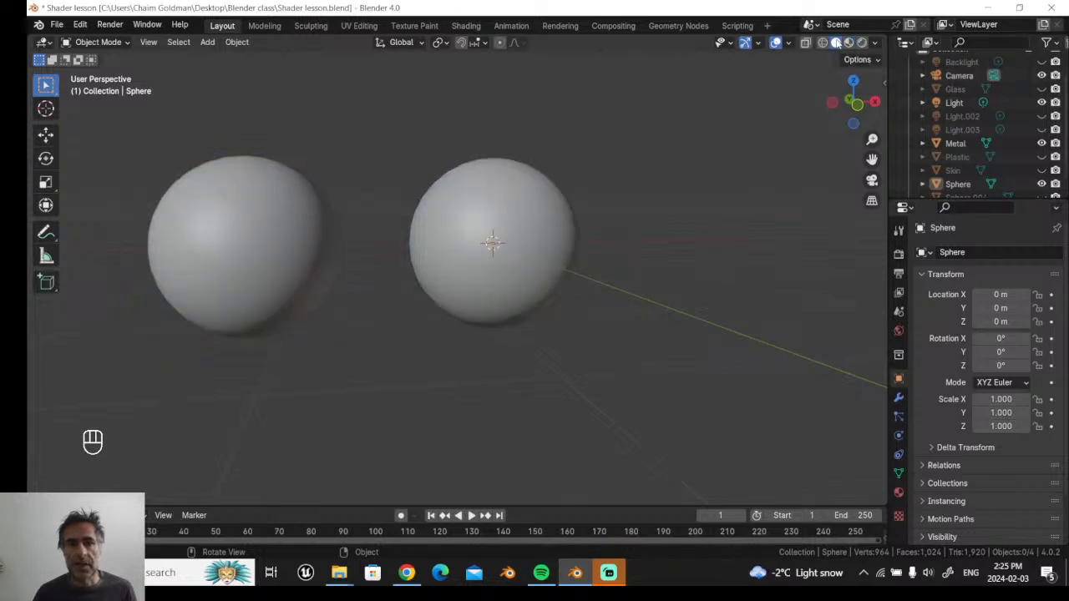
click(849, 43)
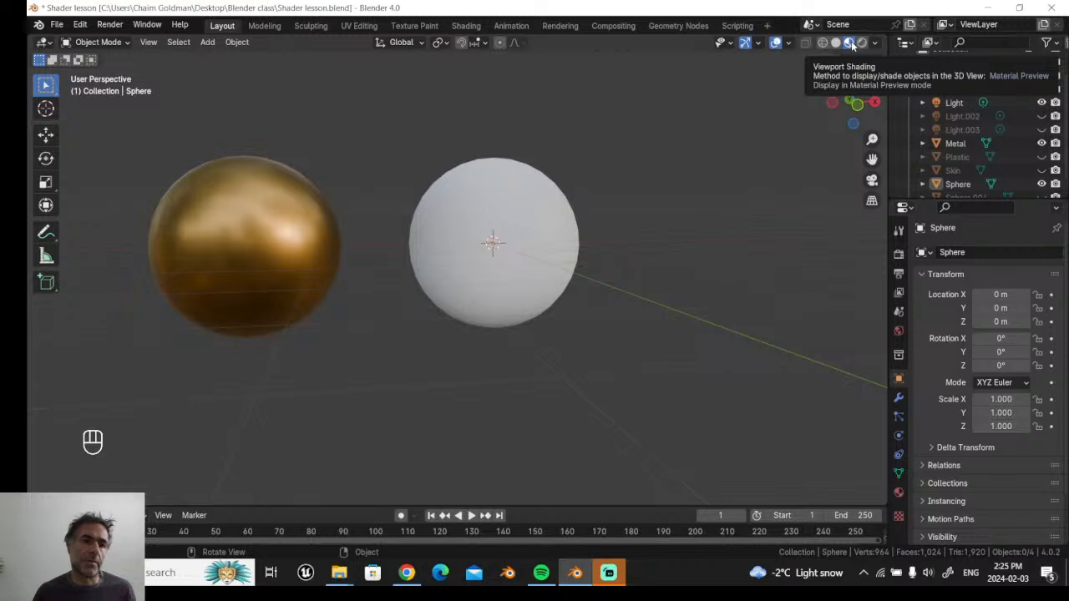
click(862, 43)
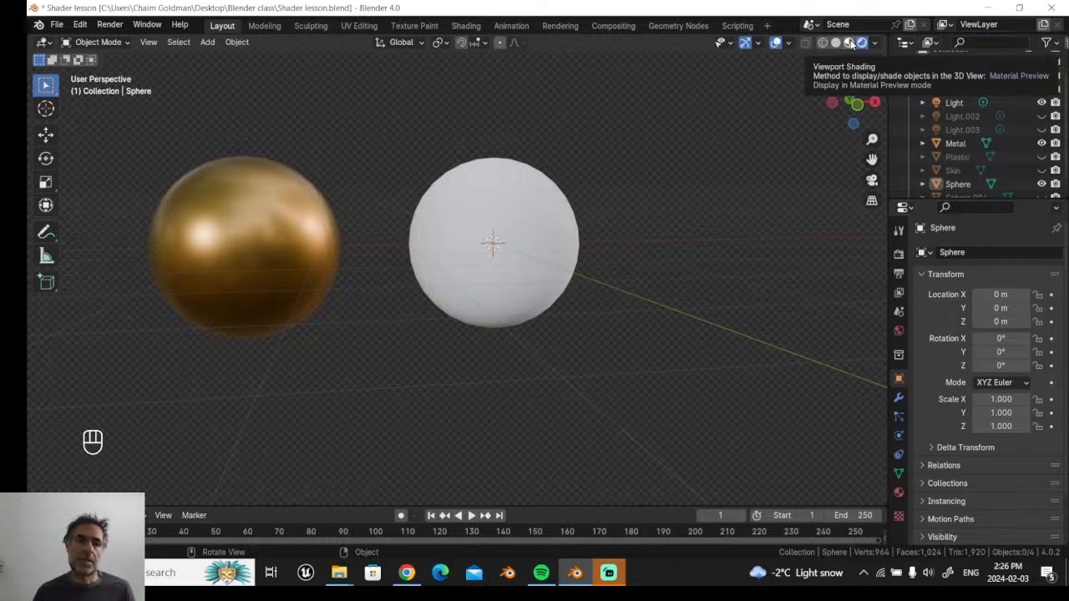
- Switch the viewport to Material Preview, compare both spheres, and hide the Metal sphere
click(850, 43)
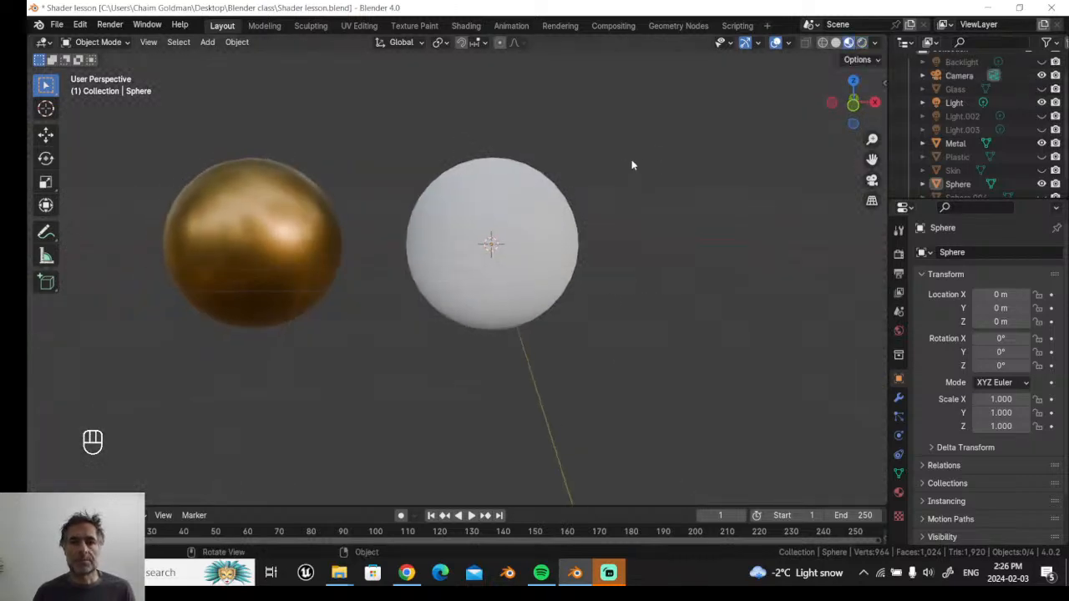
middle_drag(642, 162, 694, 169)
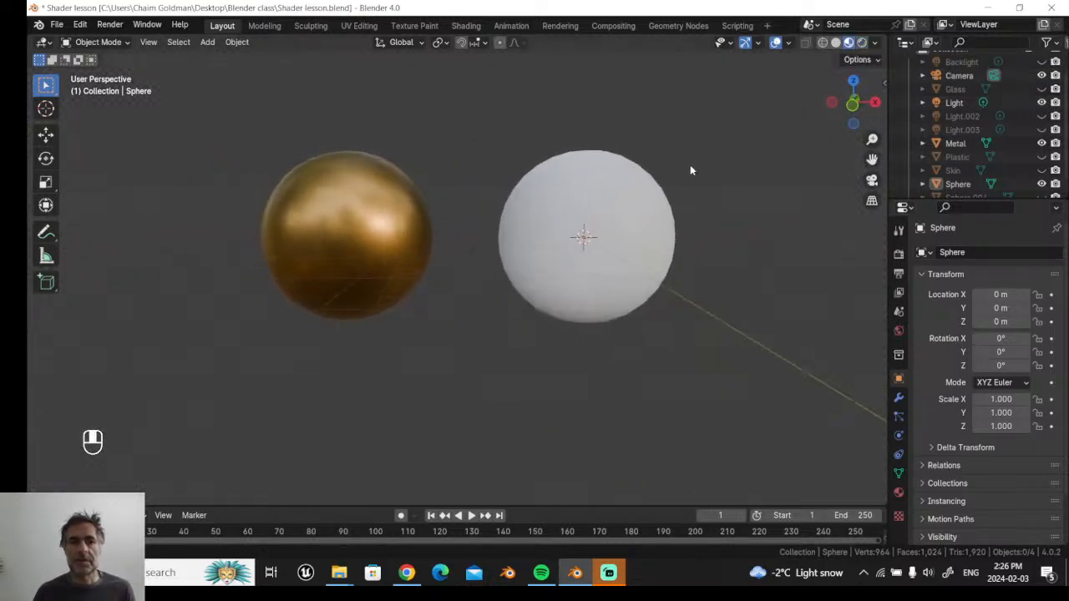
drag(872, 159, 815, 149)
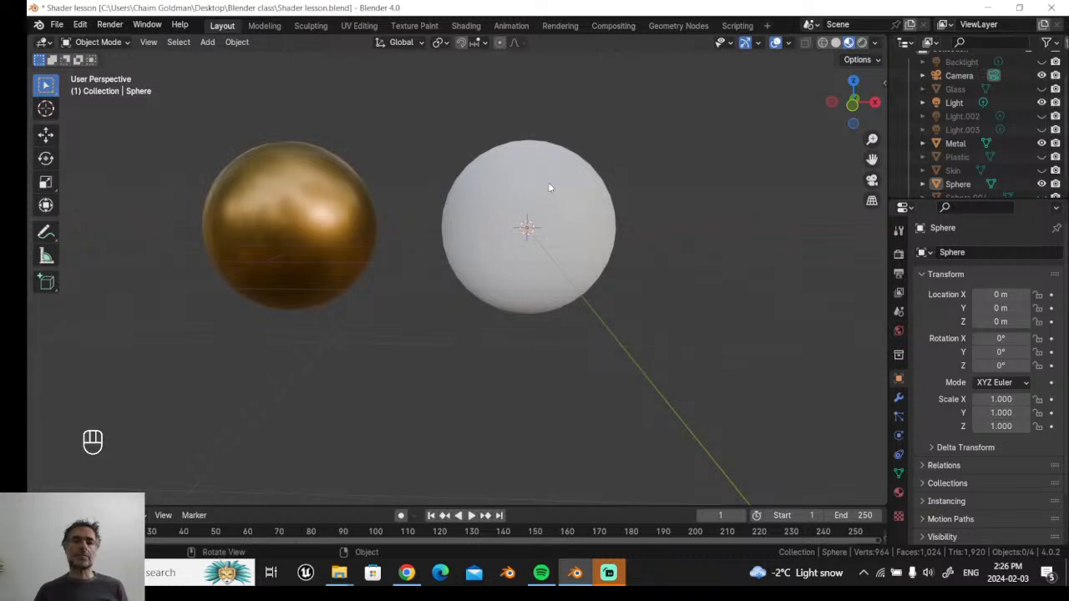
click(1042, 143)
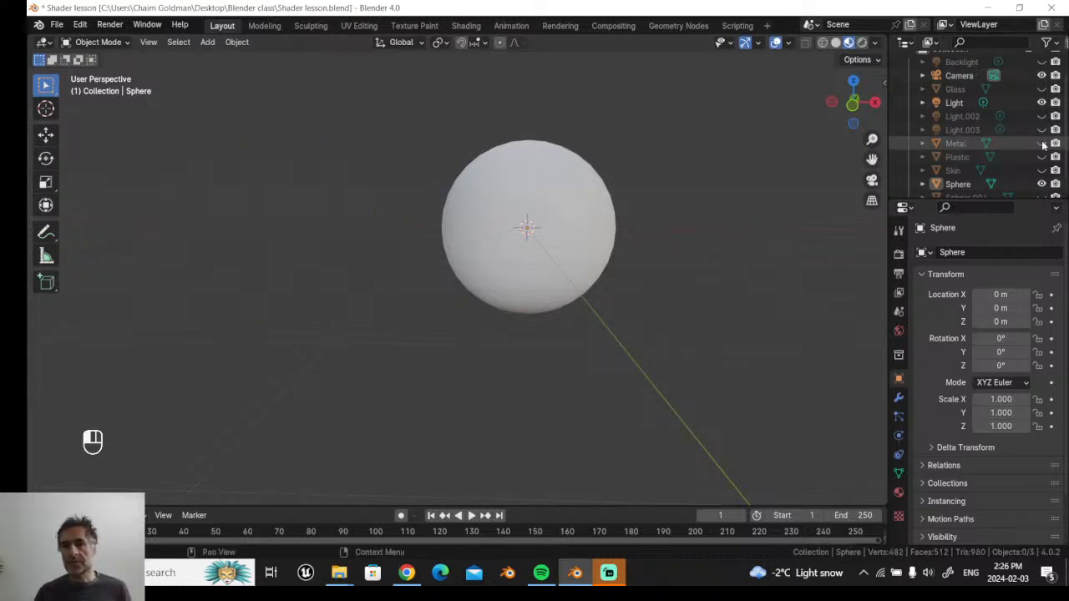
middle_drag(593, 215, 567, 215)
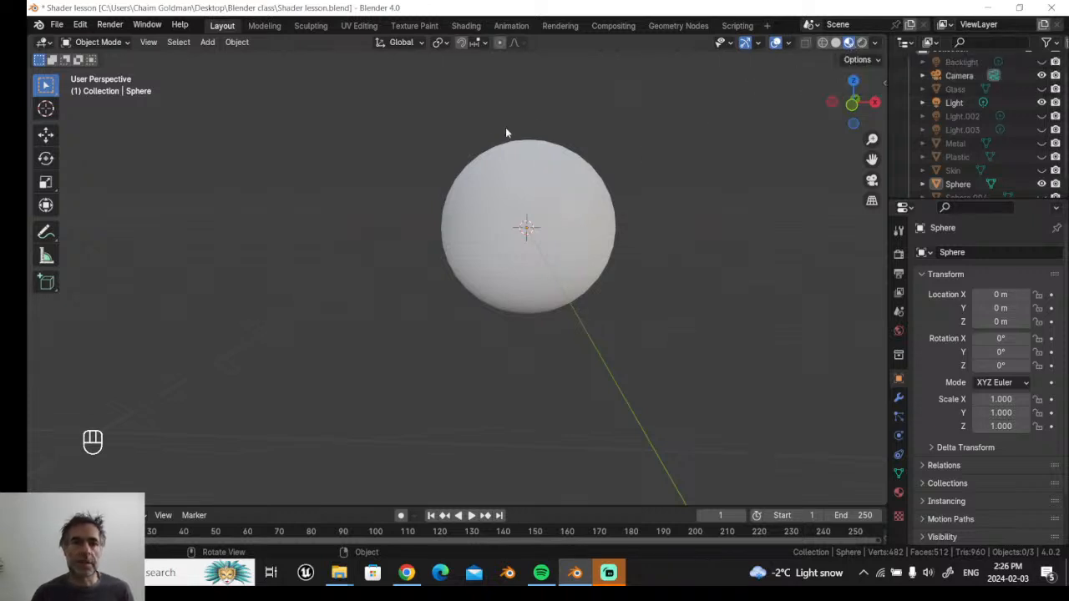
- Open the Shading workspace, set its viewport to Material Preview, and hide the transform sidebar
click(464, 26)
drag(723, 158, 736, 151)
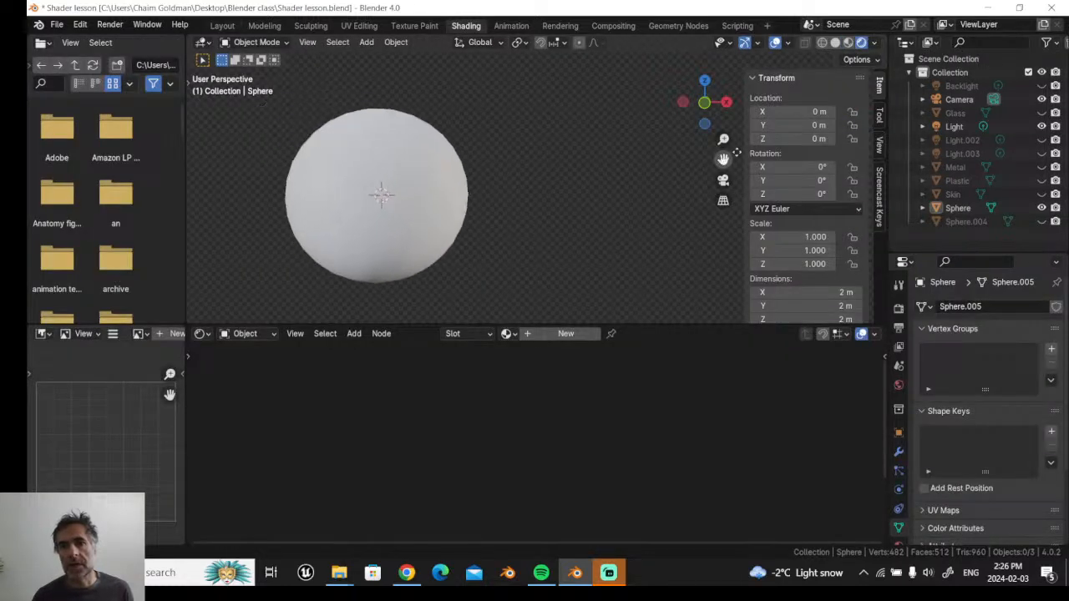
click(848, 41)
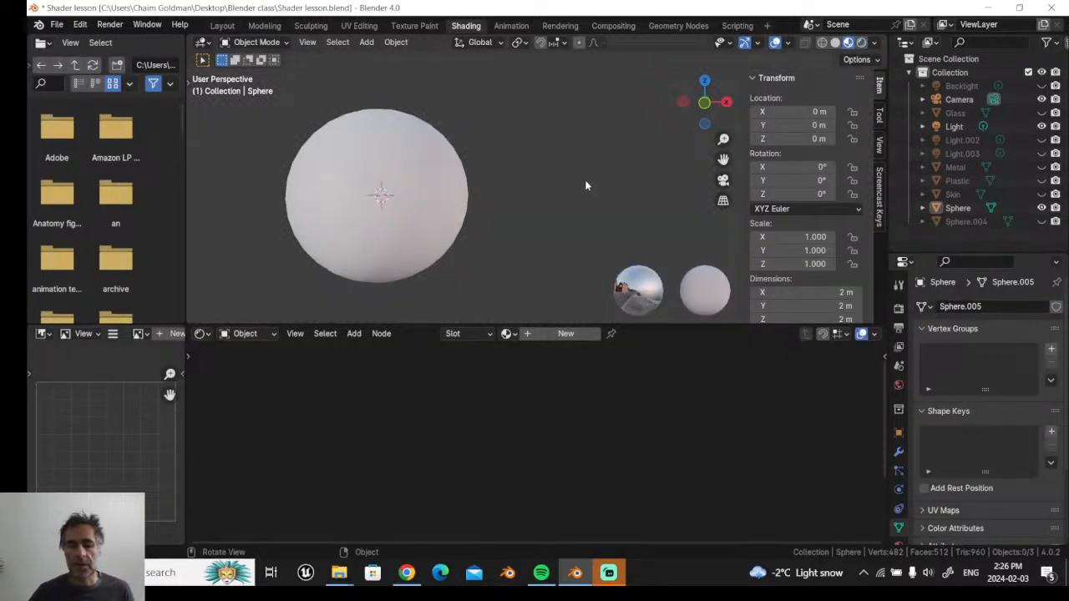
key(n)
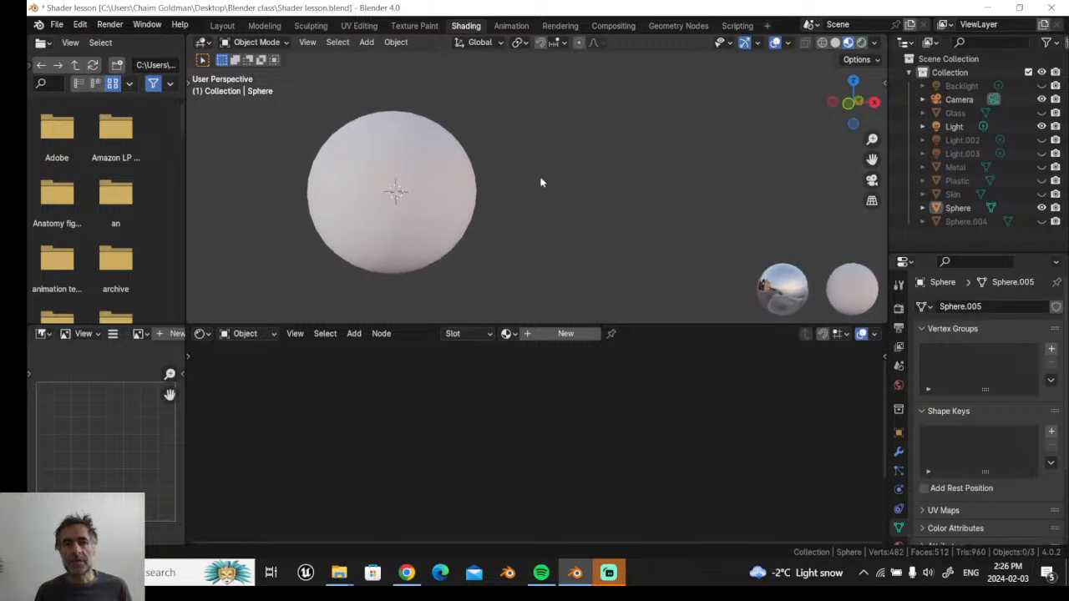
mouse_move(752, 146)
middle_down()
mouse_move(606, 174)
mouse_move(651, 177)
mouse_move(555, 227)
middle_up()
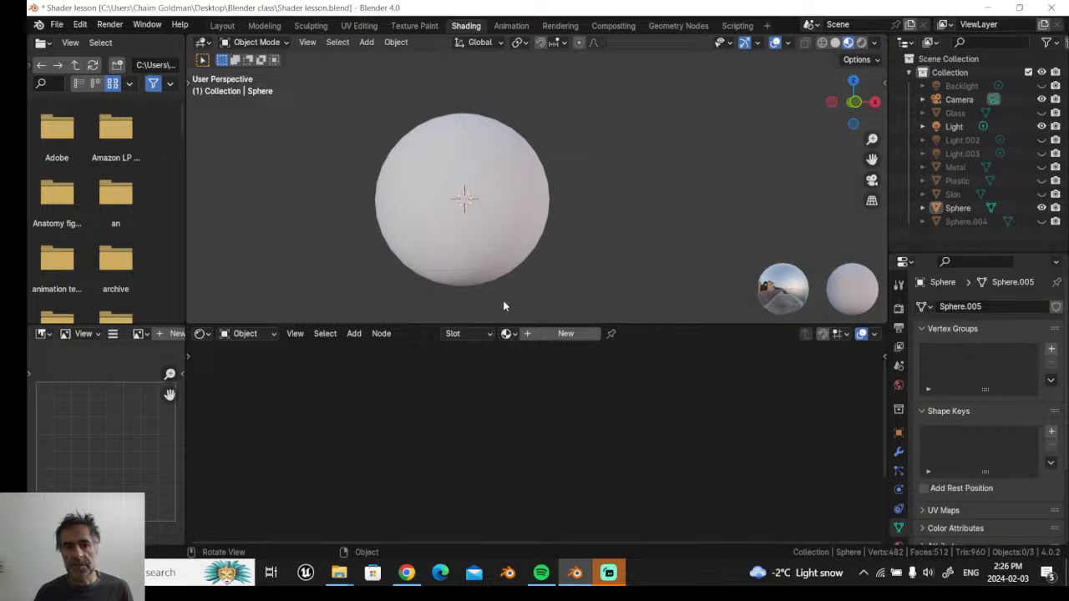
- Create a new material on the plain sphere and set its Base Color to vivid blue (Hue 0.667, Saturation 0.986, Value 0.826)
click(566, 334)
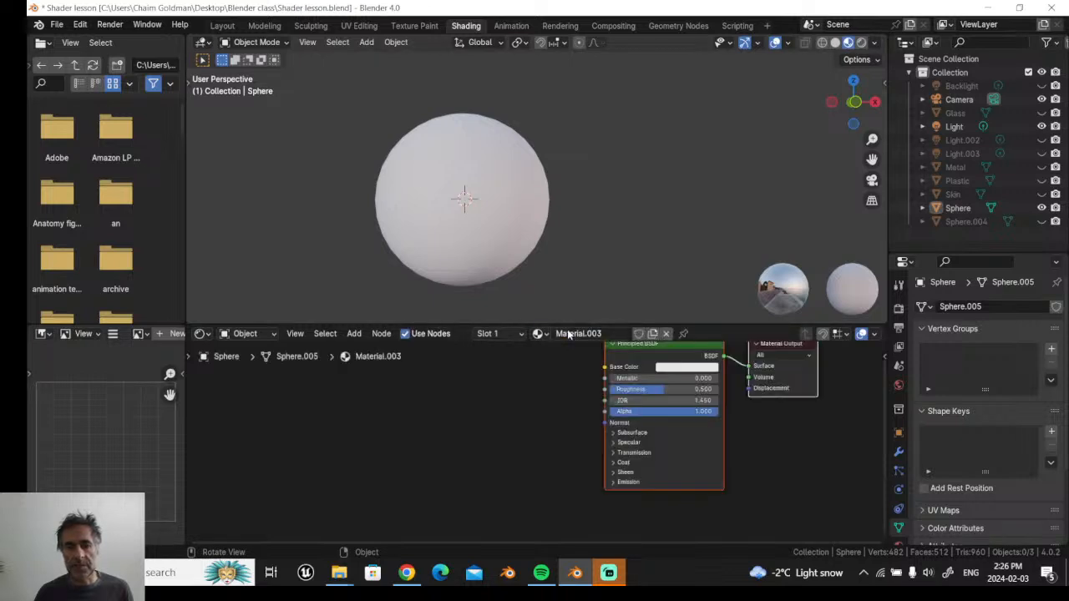
middle_drag(546, 373, 459, 407)
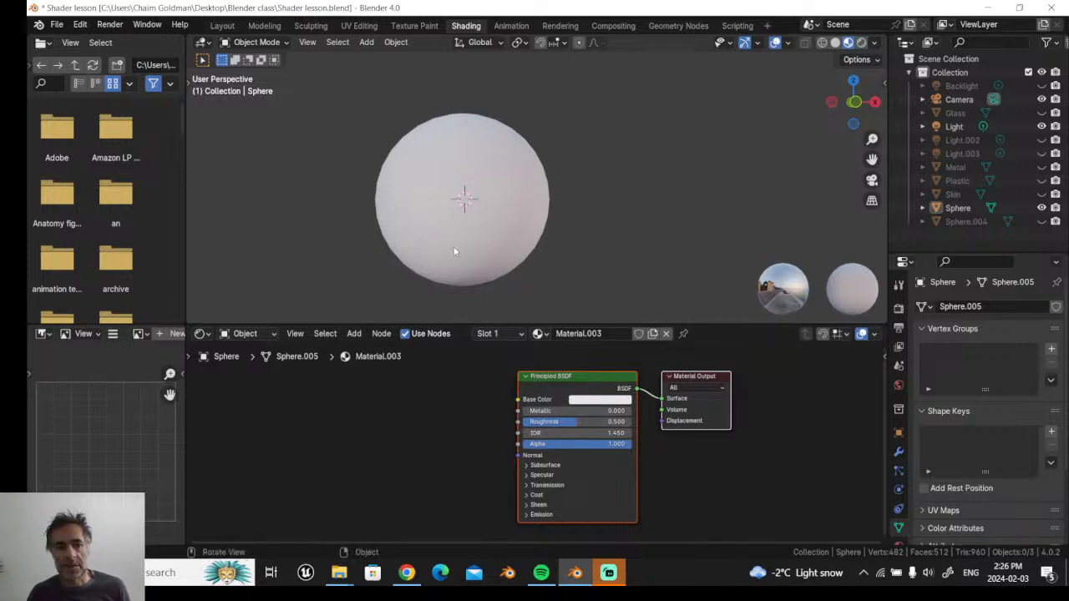
click(589, 401)
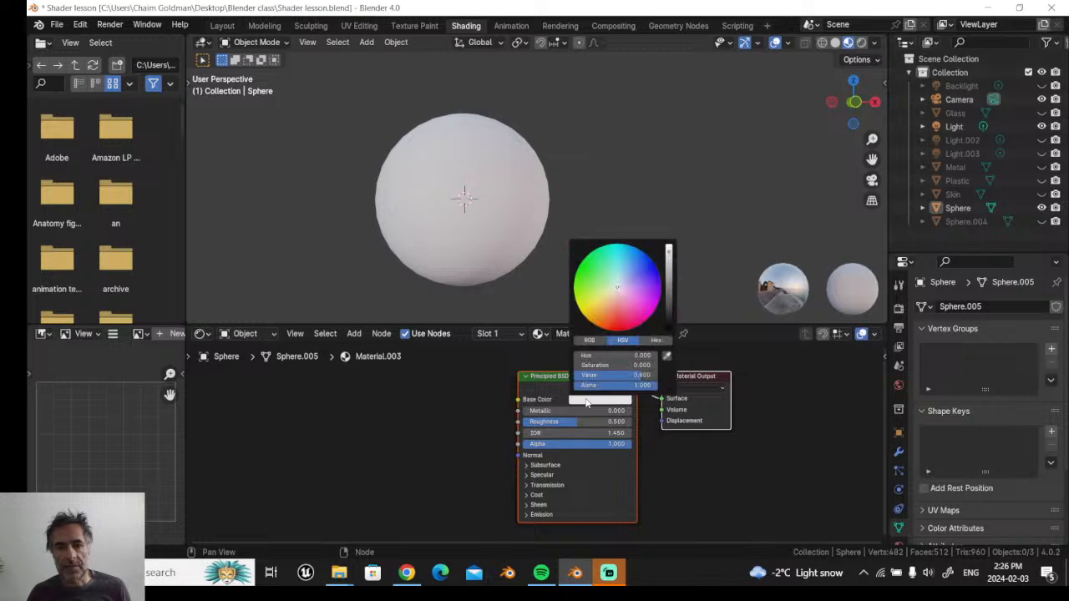
mouse_move(627, 292)
mouse_down()
mouse_move(603, 319)
mouse_move(649, 302)
mouse_move(587, 314)
mouse_move(595, 250)
mouse_move(646, 260)
mouse_move(629, 296)
mouse_move(651, 267)
mouse_move(628, 288)
mouse_move(630, 309)
mouse_up()
mouse_move(592, 320)
mouse_down()
mouse_move(579, 276)
mouse_move(653, 270)
mouse_move(617, 265)
mouse_move(598, 300)
mouse_move(652, 292)
mouse_move(619, 264)
mouse_move(598, 273)
mouse_move(653, 266)
mouse_move(660, 284)
mouse_move(654, 308)
mouse_move(618, 328)
mouse_move(587, 318)
mouse_move(575, 294)
mouse_move(597, 250)
mouse_move(617, 245)
mouse_move(658, 269)
mouse_up()
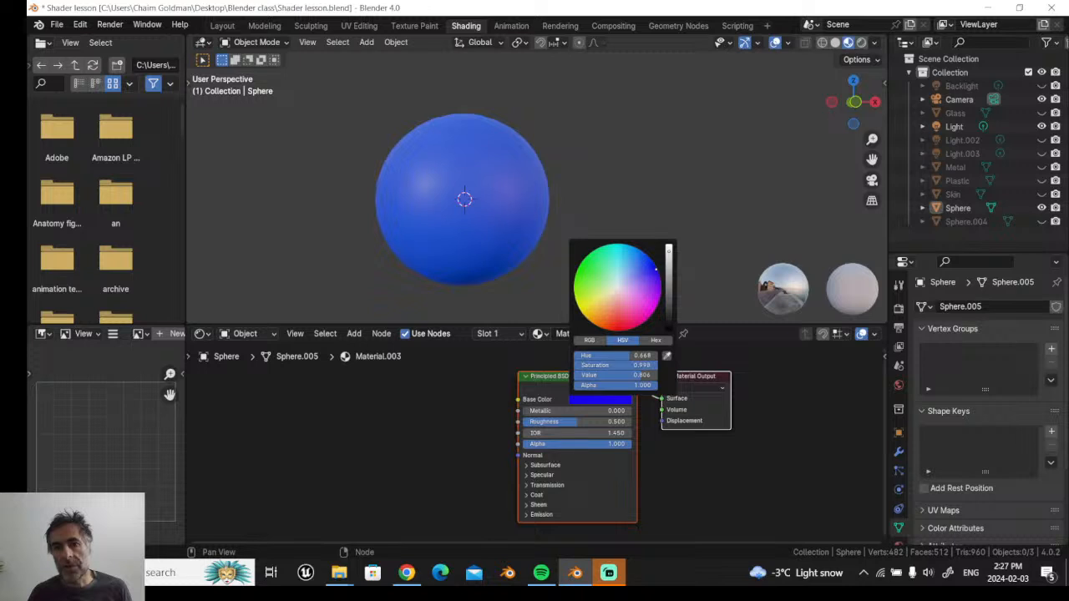
mouse_move(657, 269)
mouse_down()
mouse_move(620, 287)
mouse_move(670, 260)
mouse_move(669, 248)
mouse_move(669, 323)
mouse_move(669, 249)
mouse_move(669, 271)
mouse_move(672, 261)
mouse_up()
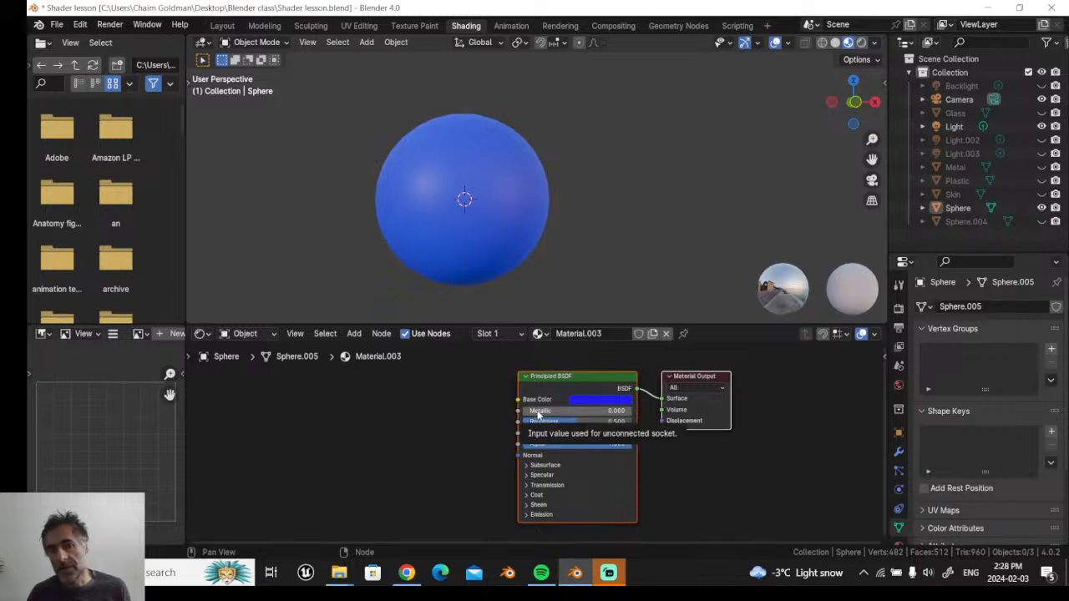
- Set the sphere material's Metallic to 1.000 and change its Base Color to a neutral mid grey
drag(538, 413, 635, 413)
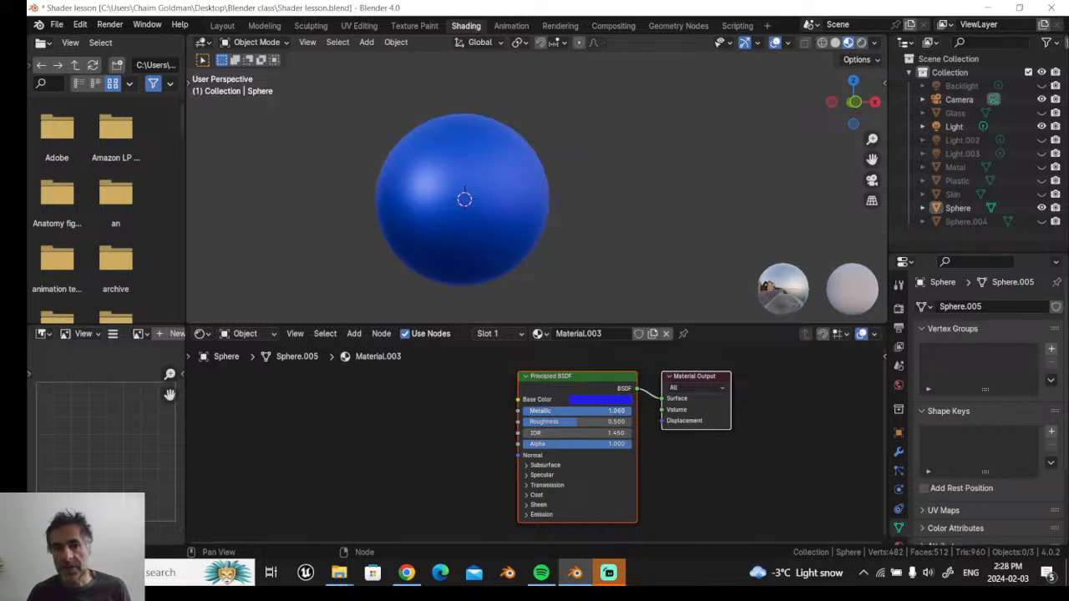
middle_drag(620, 239, 594, 359)
click(593, 401)
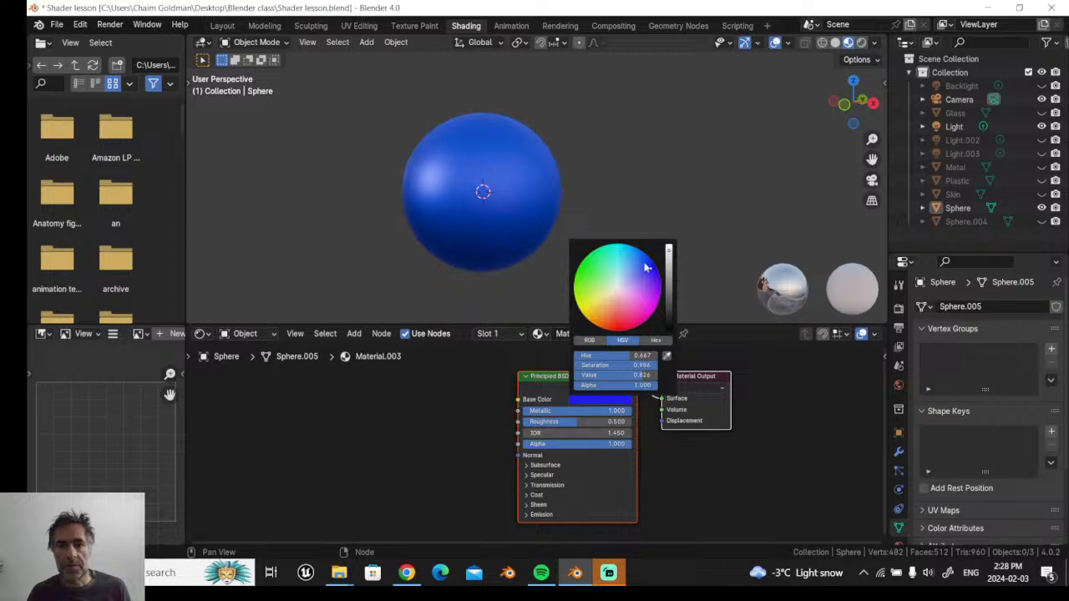
drag(646, 267, 621, 286)
drag(668, 250, 669, 291)
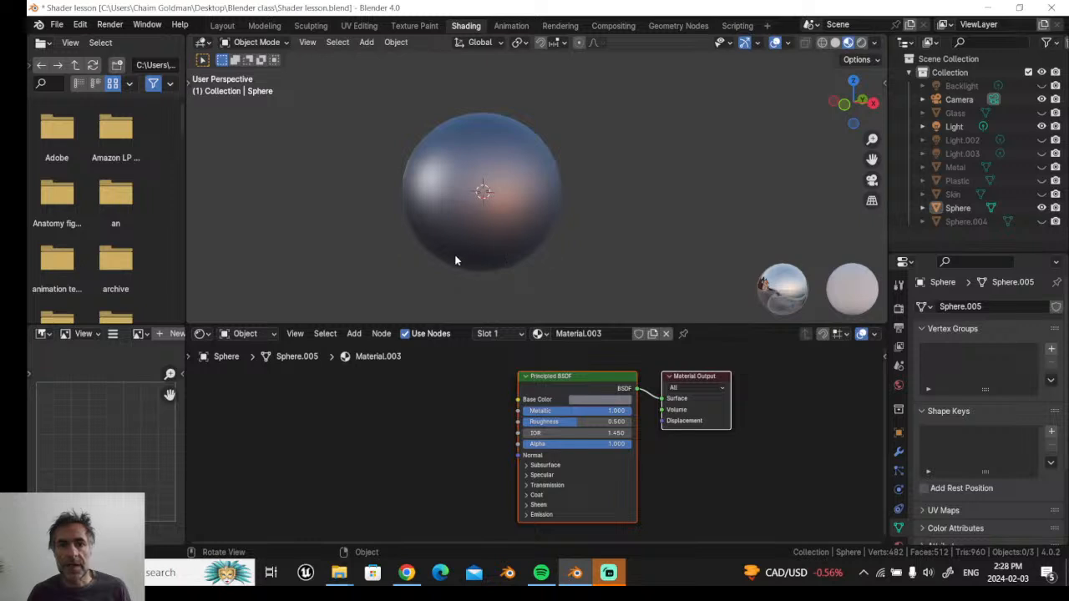
- Set the metallic material's Roughness to 0 and inspect the sphere's reflections from several angles
mouse_move(456, 261)
middle_down()
mouse_move(592, 250)
mouse_move(544, 251)
mouse_move(555, 284)
middle_up()
scroll(568, 436, up, 1)
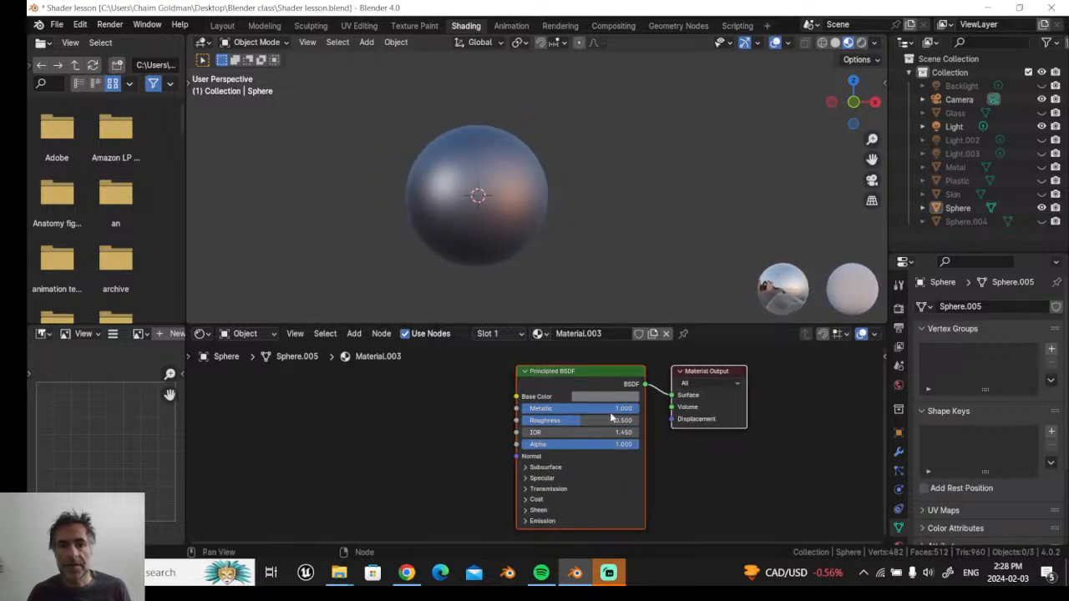
drag(611, 411, 519, 420)
middle_drag(416, 298, 424, 266)
click(535, 420)
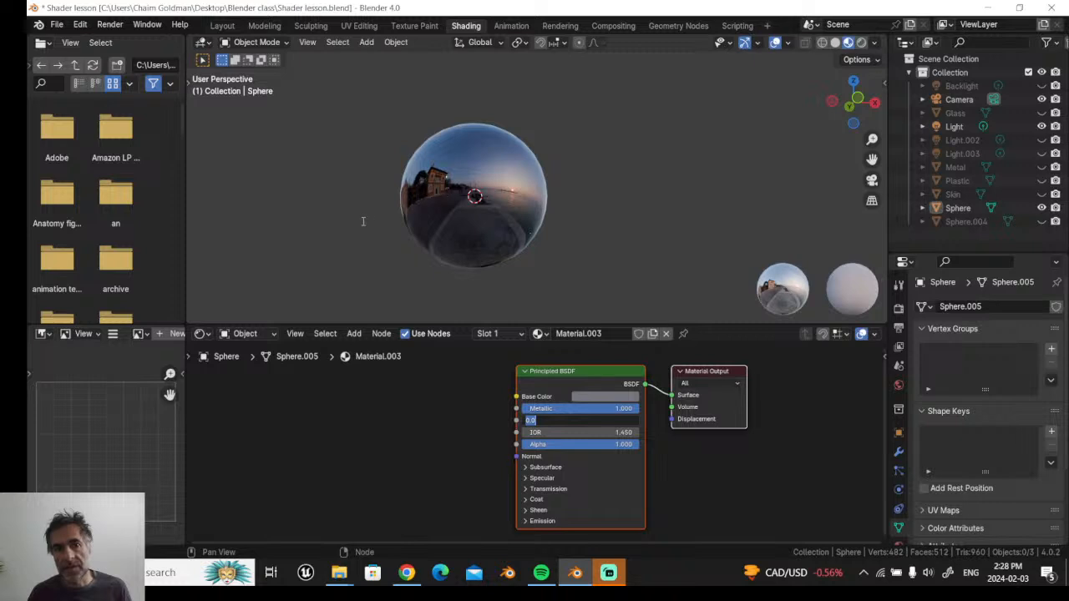
key(Return)
middle_drag(399, 254, 519, 385)
- Raise the material's Roughness to 1.000 and set Metallic to 0.000
drag(521, 426, 640, 424)
mouse_move(552, 258)
middle_down()
mouse_move(432, 225)
mouse_move(422, 241)
mouse_move(499, 248)
middle_up()
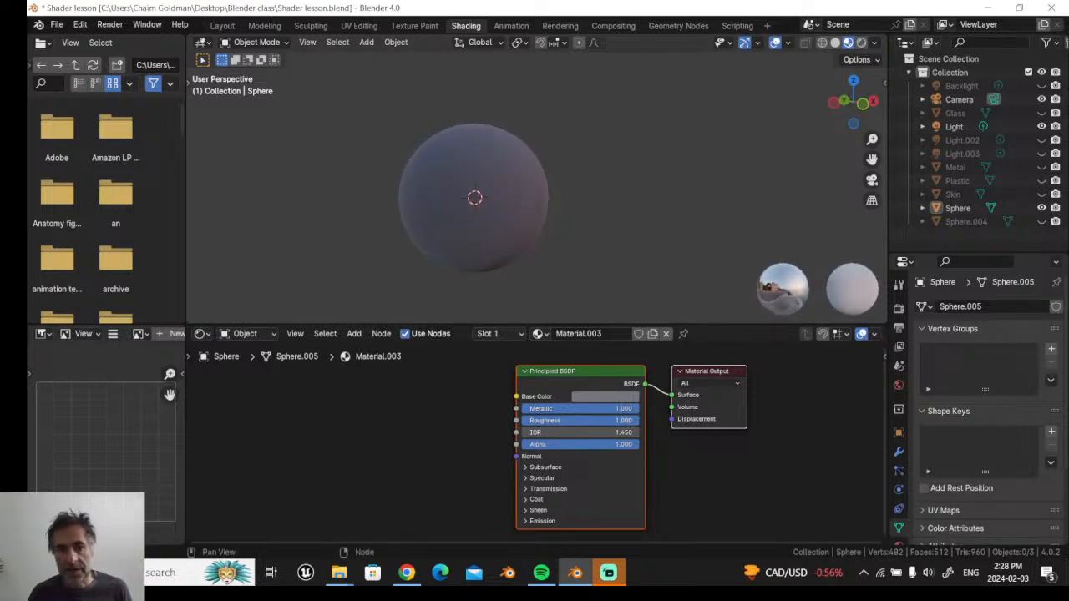
drag(629, 423, 521, 410)
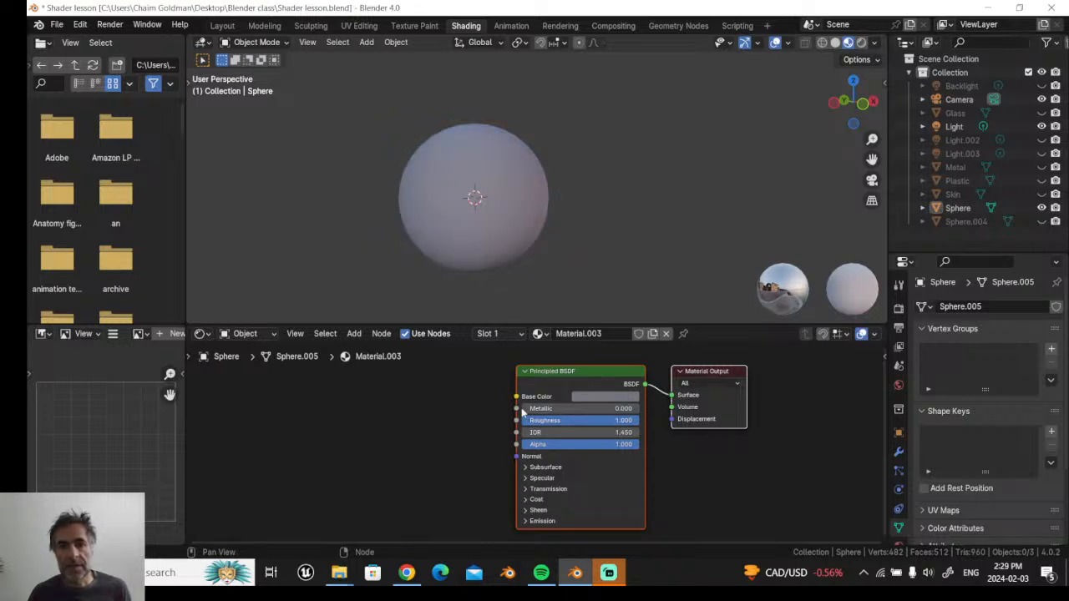
- Set the Base Color to dark blue (Hue 0.680, Saturation 0.843, Value 0.212), keep Roughness at 1.000, and inspect the matte sphere
click(621, 400)
mouse_move(630, 274)
mouse_down()
mouse_move(660, 256)
mouse_move(652, 260)
mouse_up()
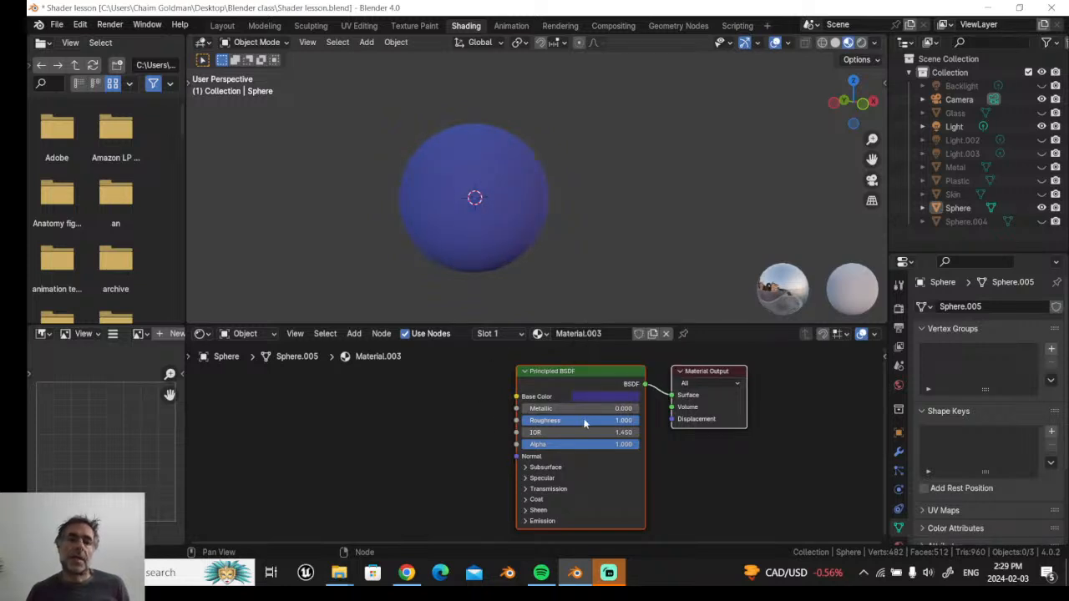
drag(609, 422, 634, 422)
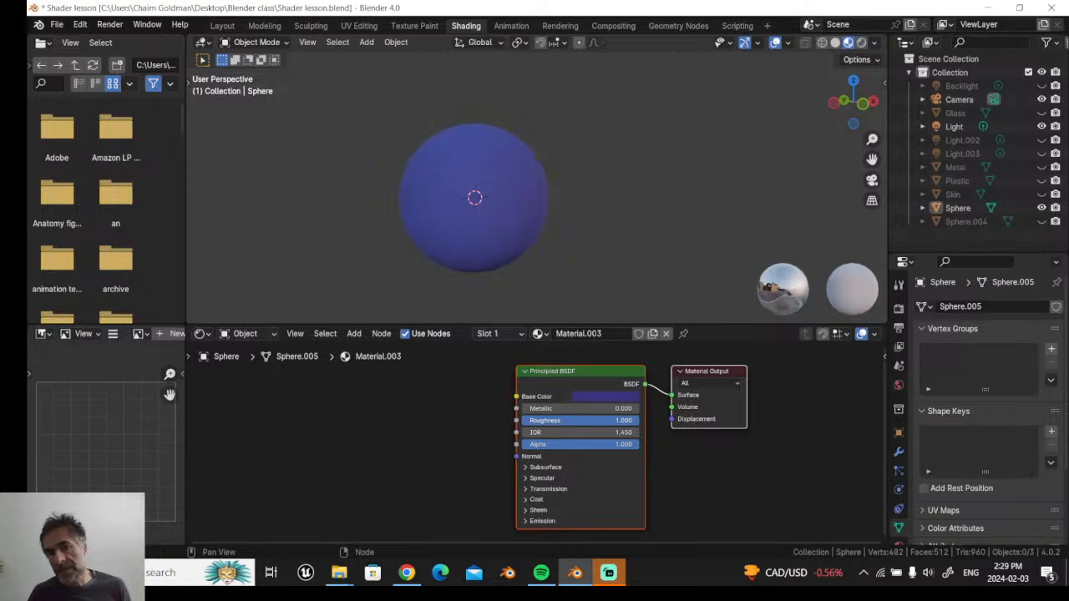
middle_drag(566, 240, 617, 241)
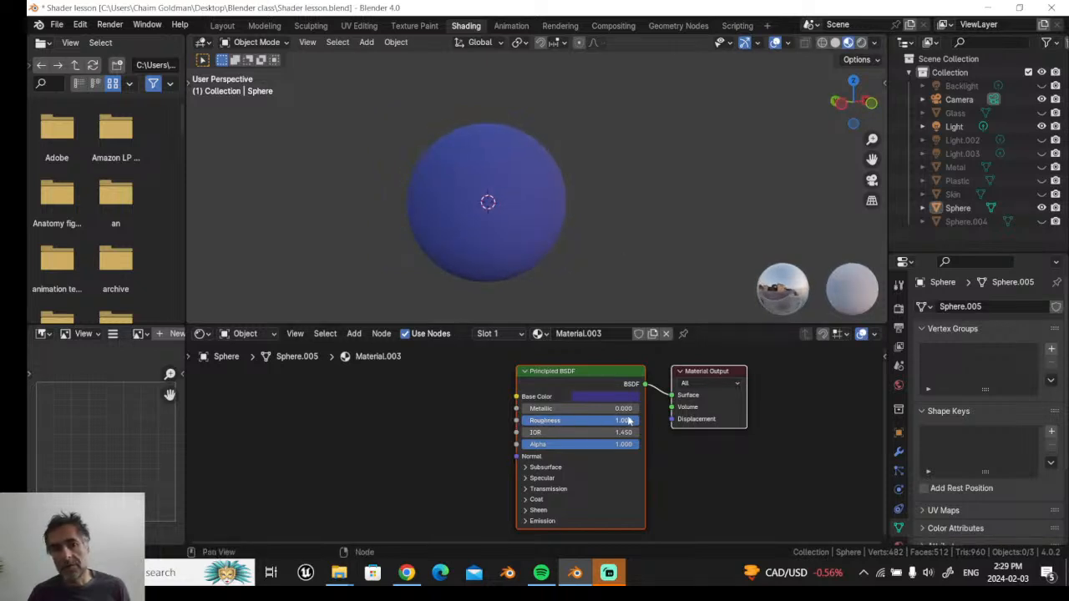
- Lower the blue material's Roughness to 0, settle it at 0.065, and raise Metallic to 0.985
drag(634, 420, 522, 420)
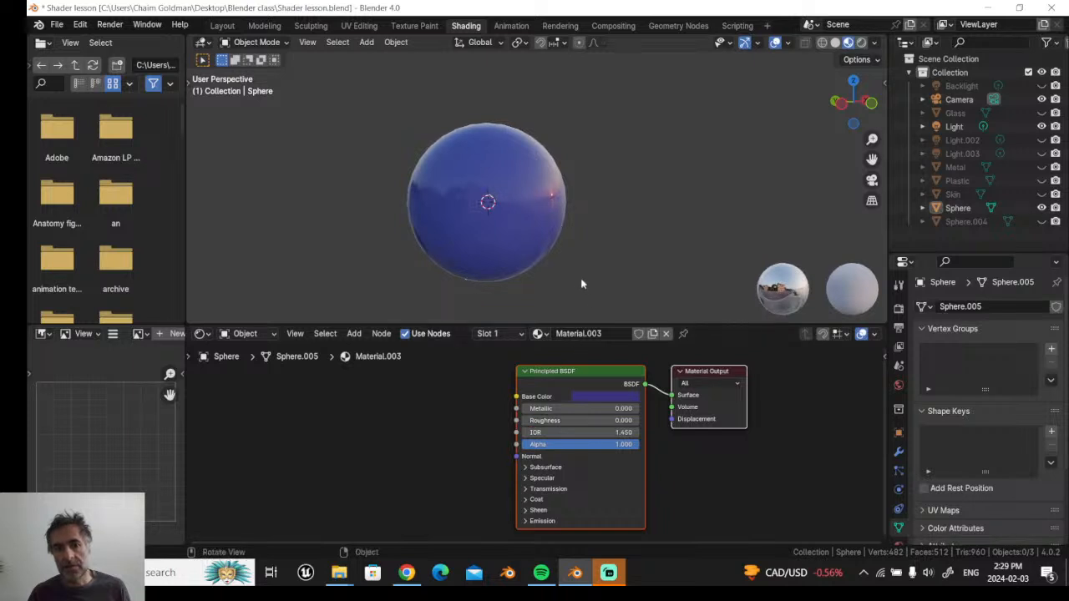
middle_drag(581, 278, 561, 276)
drag(535, 420, 572, 420)
middle_drag(576, 270, 654, 242)
mouse_move(573, 420)
mouse_down()
mouse_move(607, 420)
mouse_move(529, 420)
mouse_move(550, 408)
mouse_move(637, 408)
mouse_up()
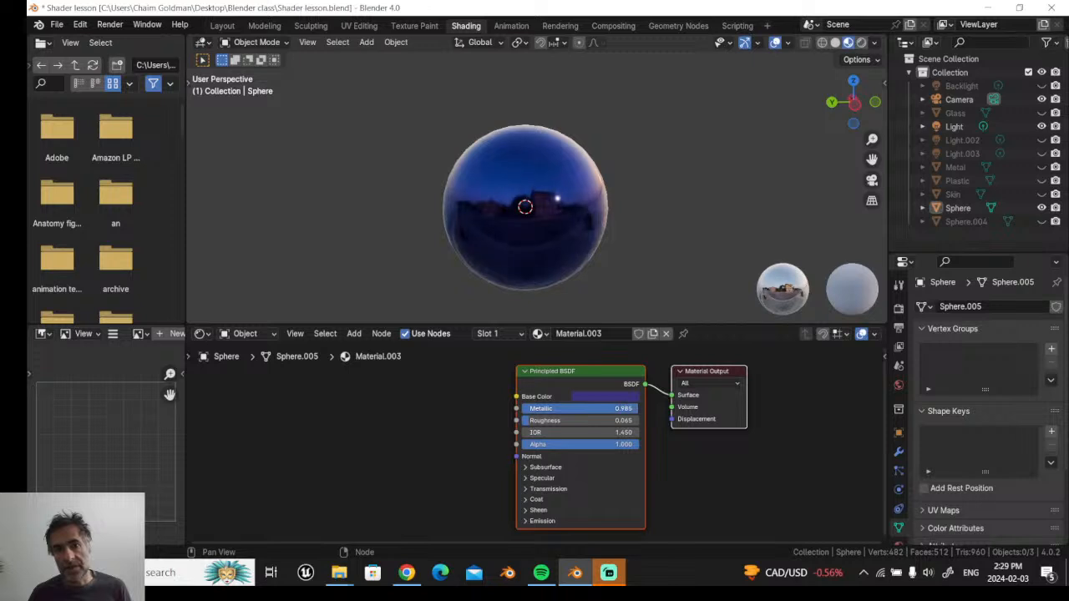
mouse_move(608, 266)
middle_down()
mouse_move(530, 225)
mouse_move(611, 236)
mouse_move(615, 252)
middle_up()
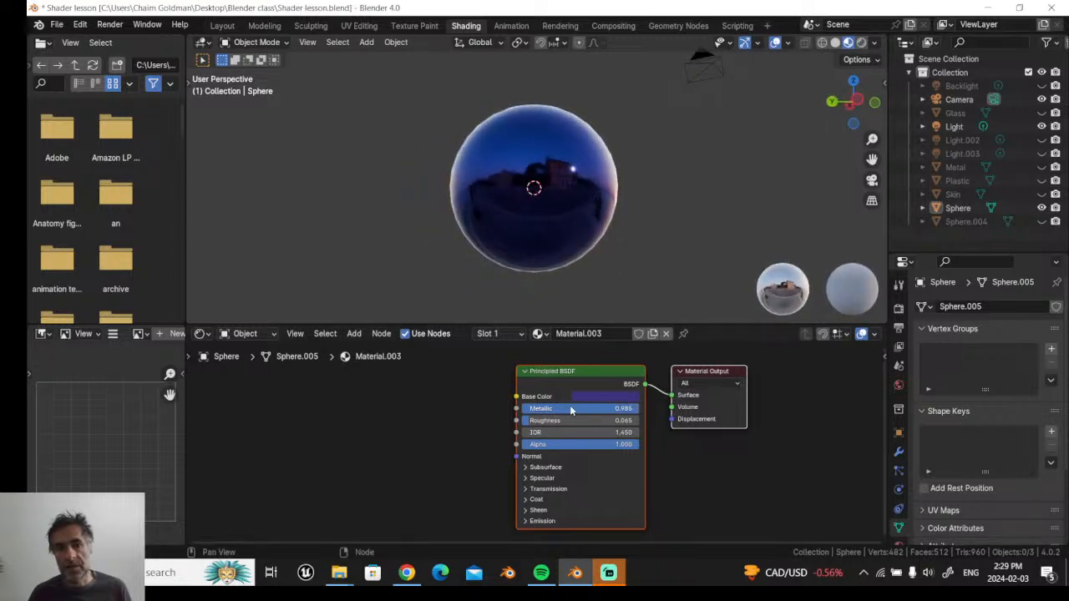
- Set Metallic to 0.000 and brighten the Base Color to a vivid blue
drag(569, 408, 461, 408)
click(623, 396)
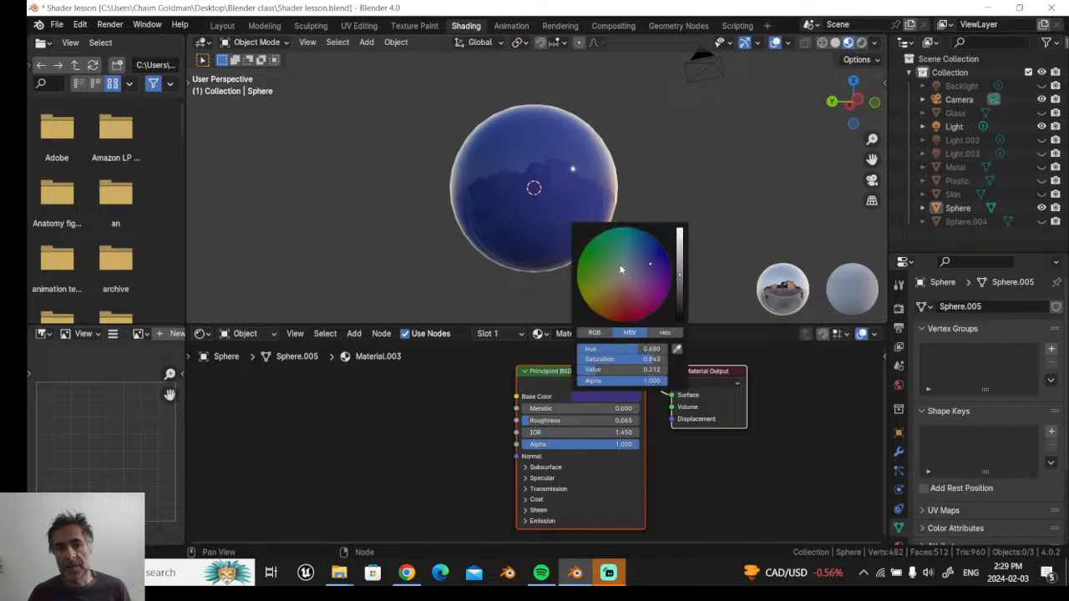
mouse_move(653, 270)
mouse_down()
mouse_move(638, 271)
mouse_move(676, 267)
mouse_move(680, 299)
mouse_move(680, 253)
mouse_up()
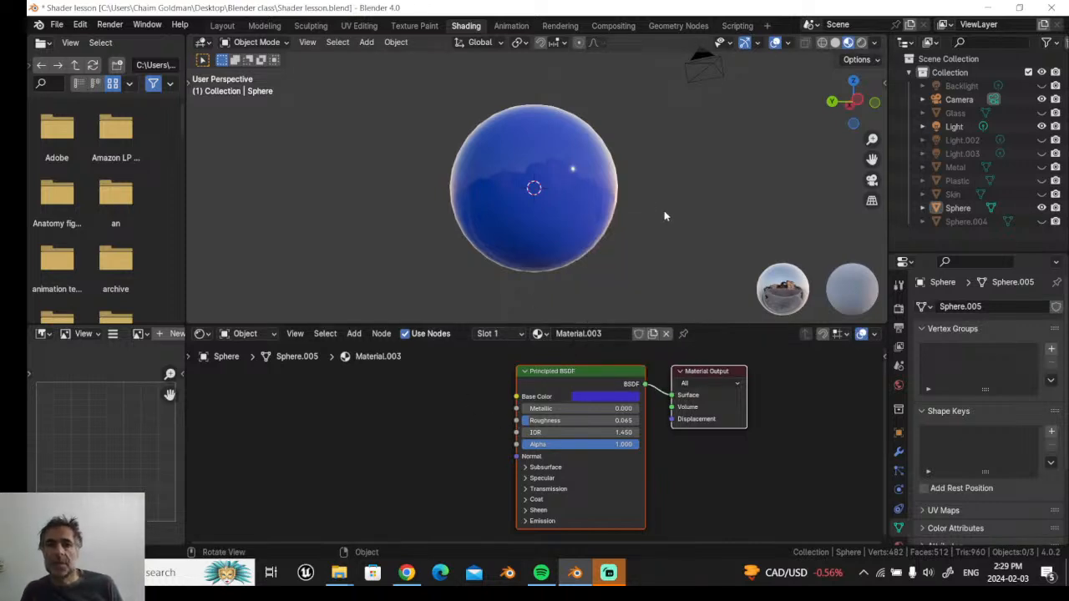
- Hide the plain sphere, show the Plastic sphere, and select it to display its shader nodes
click(1042, 209)
click(1042, 180)
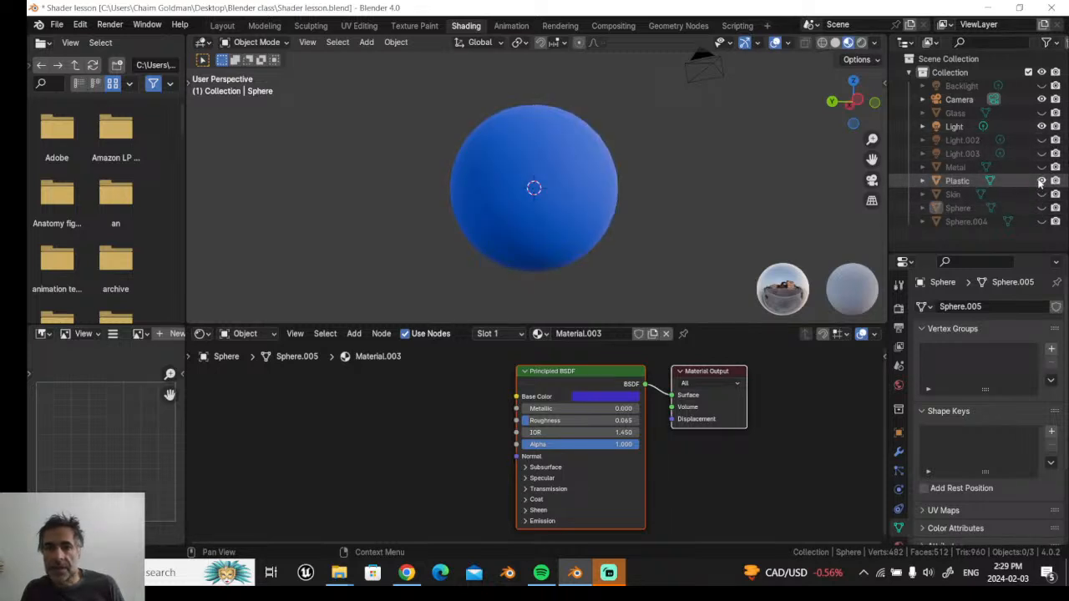
click(952, 181)
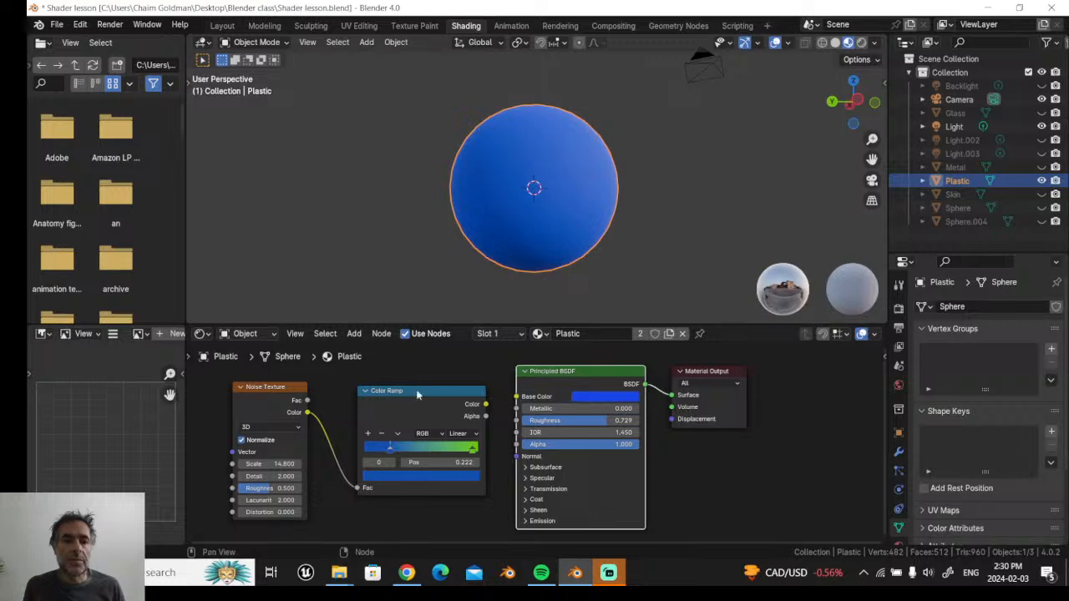
- Move the Color Ramp node down and reconnect the Noise Texture's Color output directly to the Principled BSDF's Base Color
drag(421, 392, 409, 446)
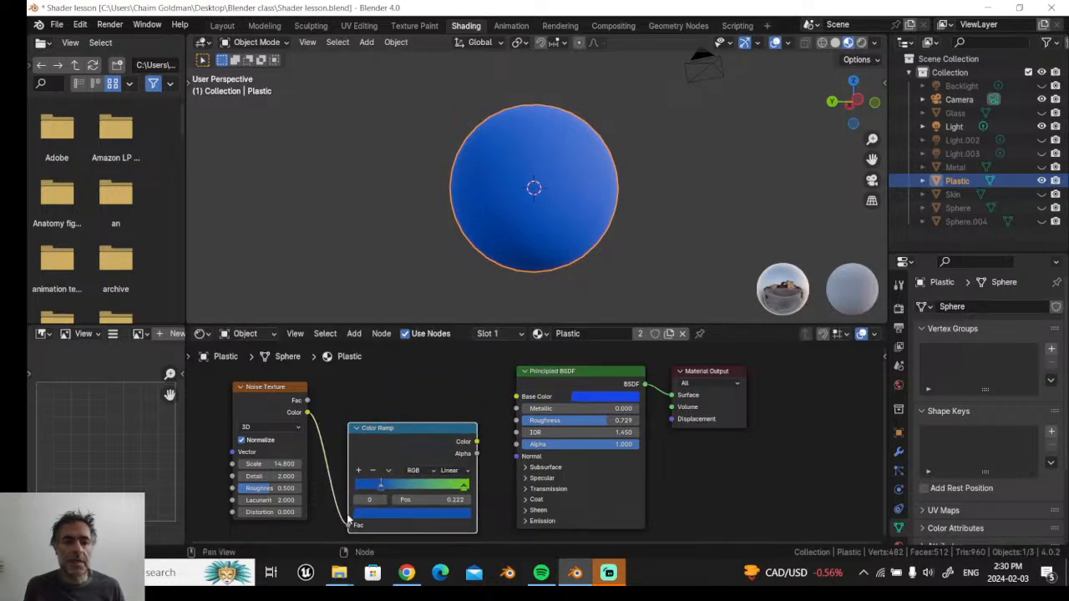
drag(349, 525, 517, 397)
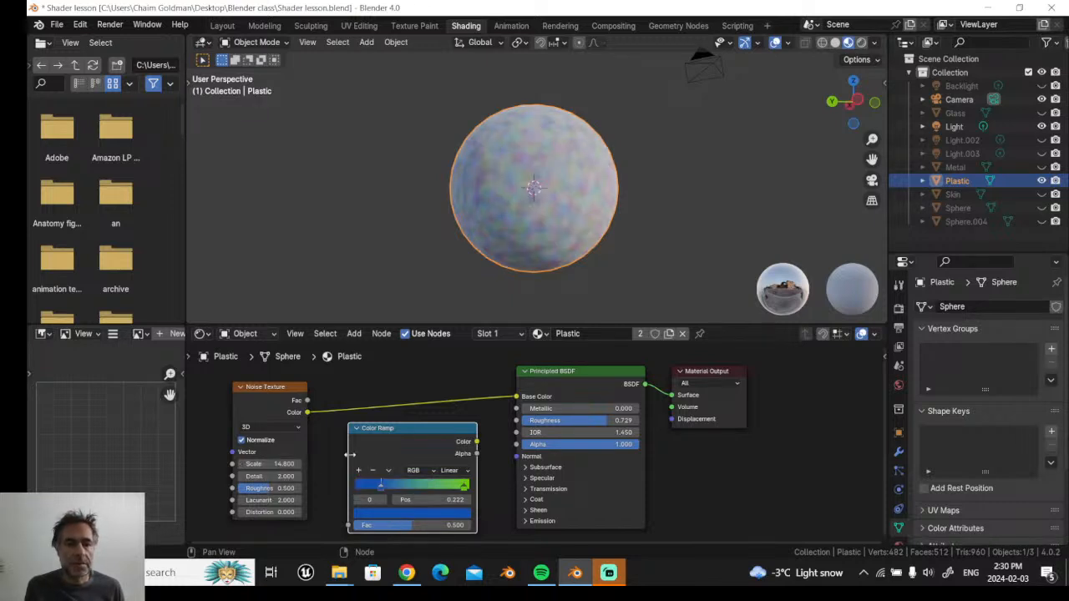
drag(403, 436, 412, 456)
- Set the Principled BSDF's Roughness to 0.278 and reduce the Noise Texture's Scale to 0.400
mouse_move(281, 464)
mouse_down()
mouse_move(255, 463)
mouse_move(274, 464)
mouse_up()
drag(596, 420, 546, 420)
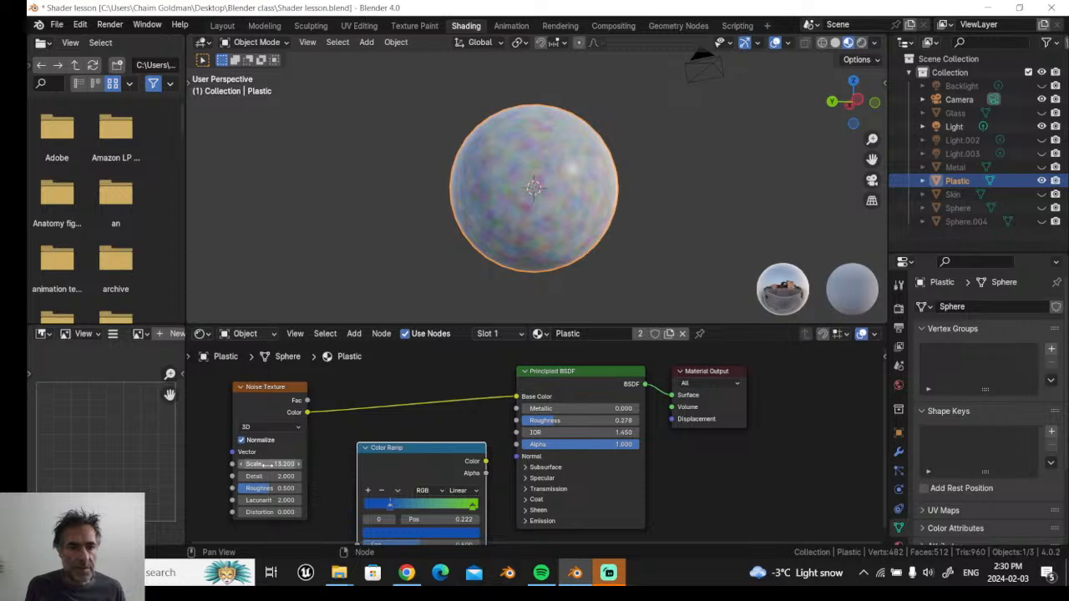
drag(275, 464, 226, 464)
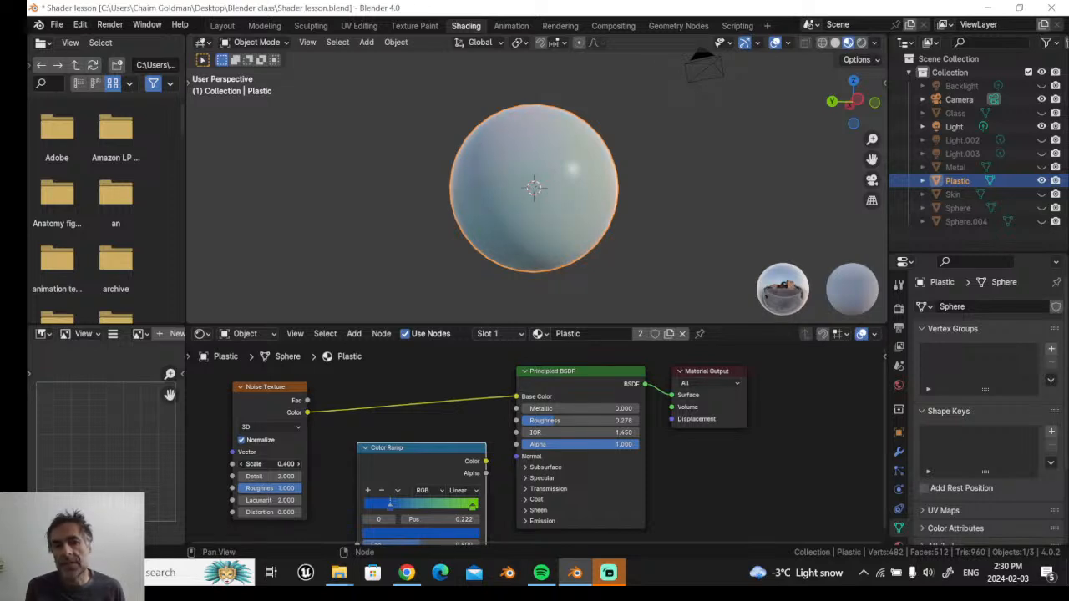
- Raise the Noise Texture's Scale to 20.200 and move the Color Ramp node further down, away from the link
drag(227, 463, 251, 464)
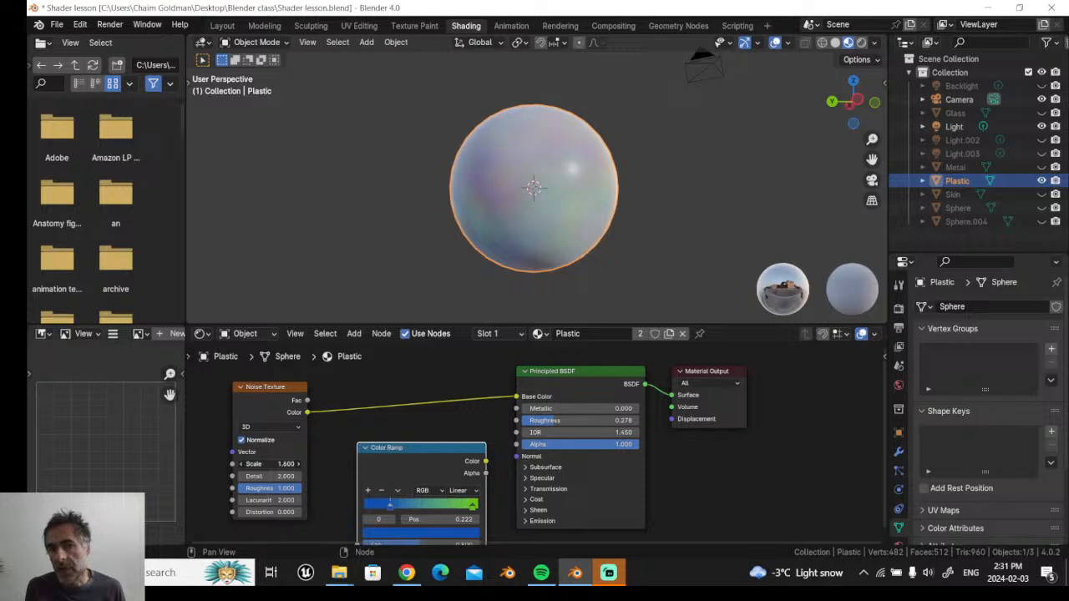
drag(252, 463, 426, 470)
middle_drag(301, 447, 315, 349)
drag(407, 383, 405, 542)
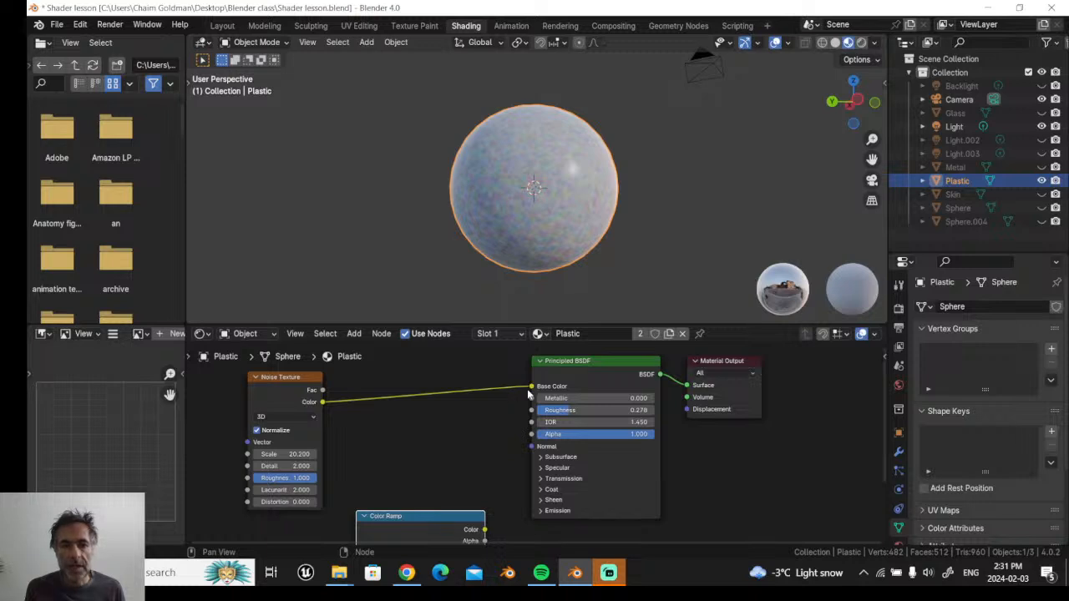
- Disconnect the Noise Texture from the Principled BSDF's Base Color and delete the Noise Texture and Color Ramp nodes
drag(532, 386, 441, 403)
click(287, 395)
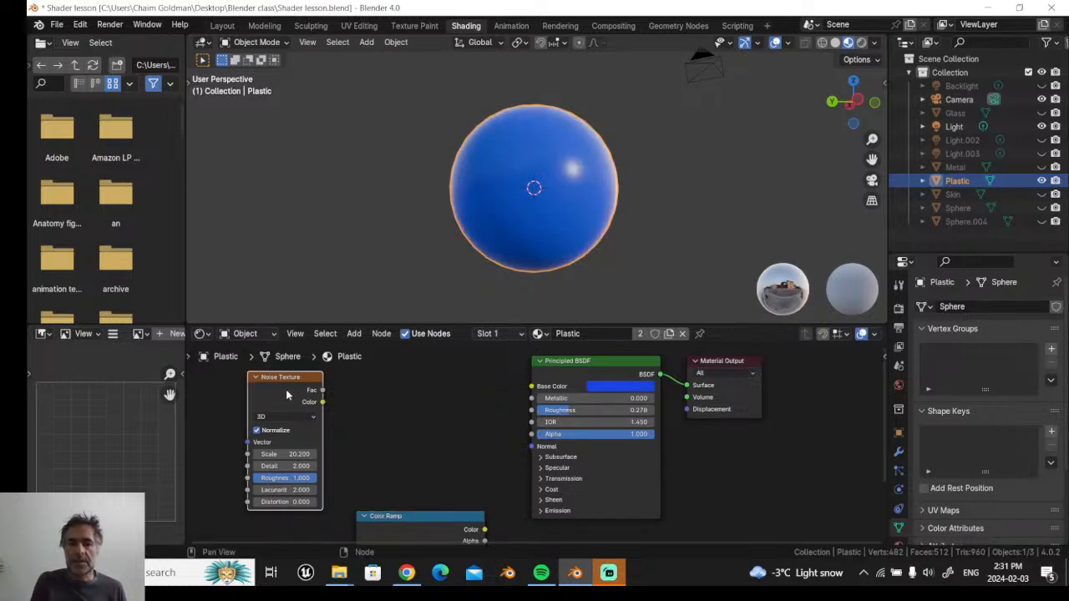
key(x)
click(412, 533)
key(x)
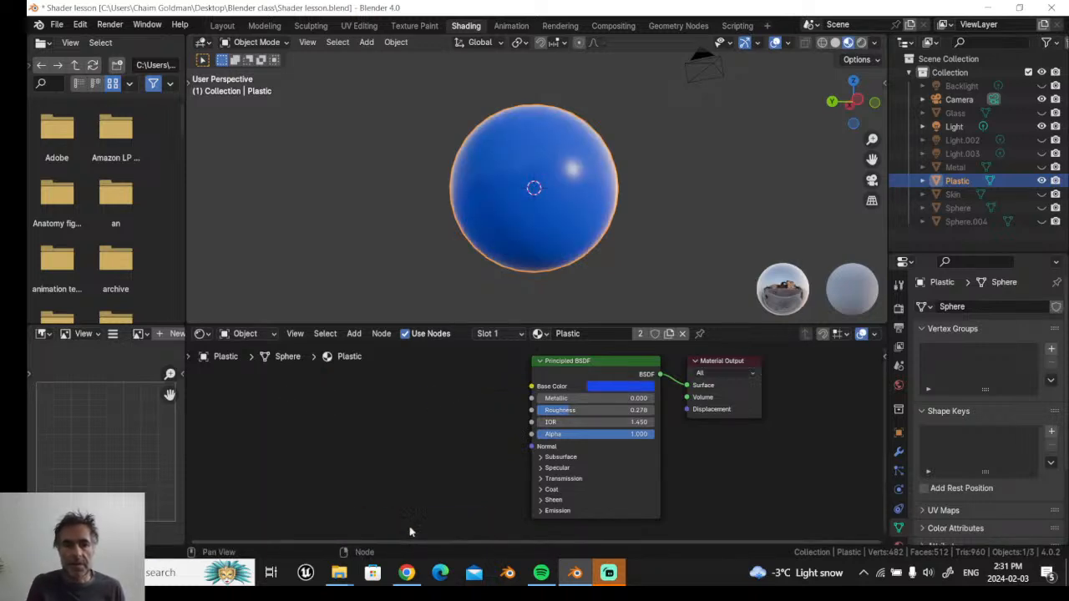
- Add a new Noise Texture node and connect its Color output to the Principled BSDF's Base Color
click(354, 334)
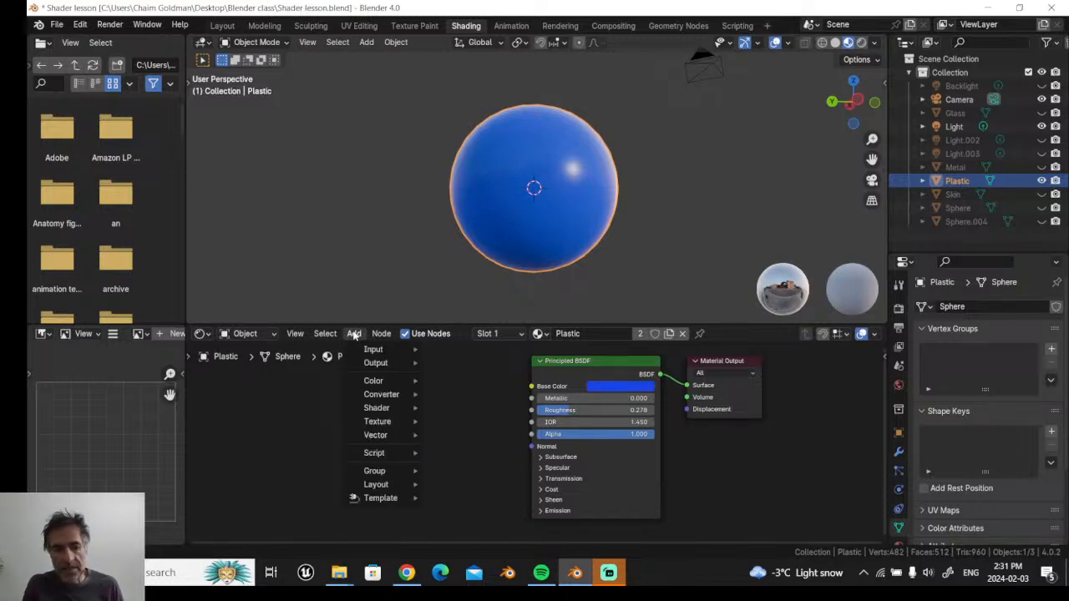
text(noi)
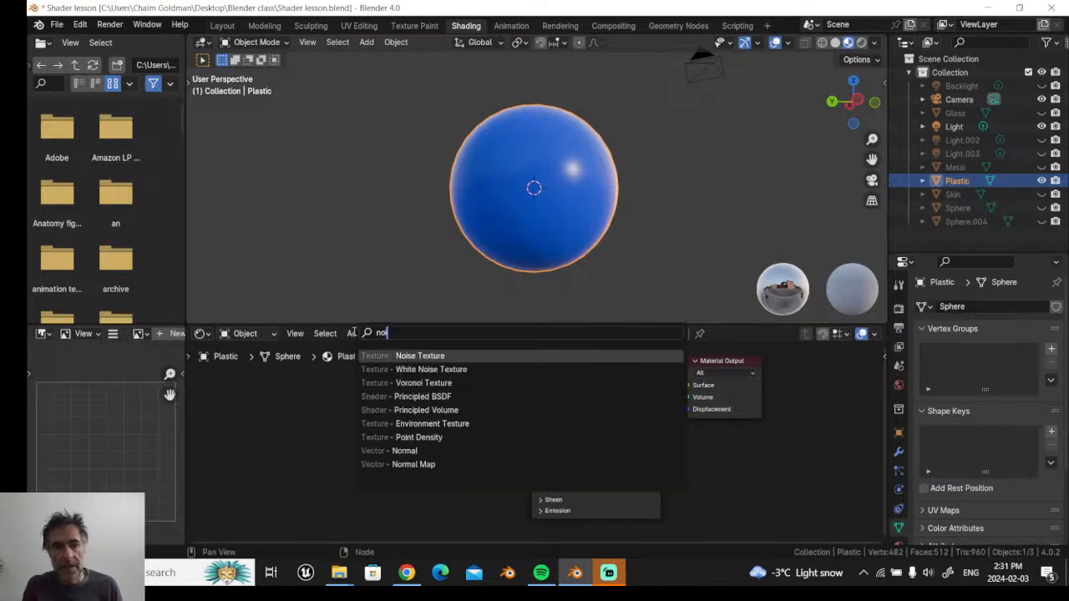
click(420, 356)
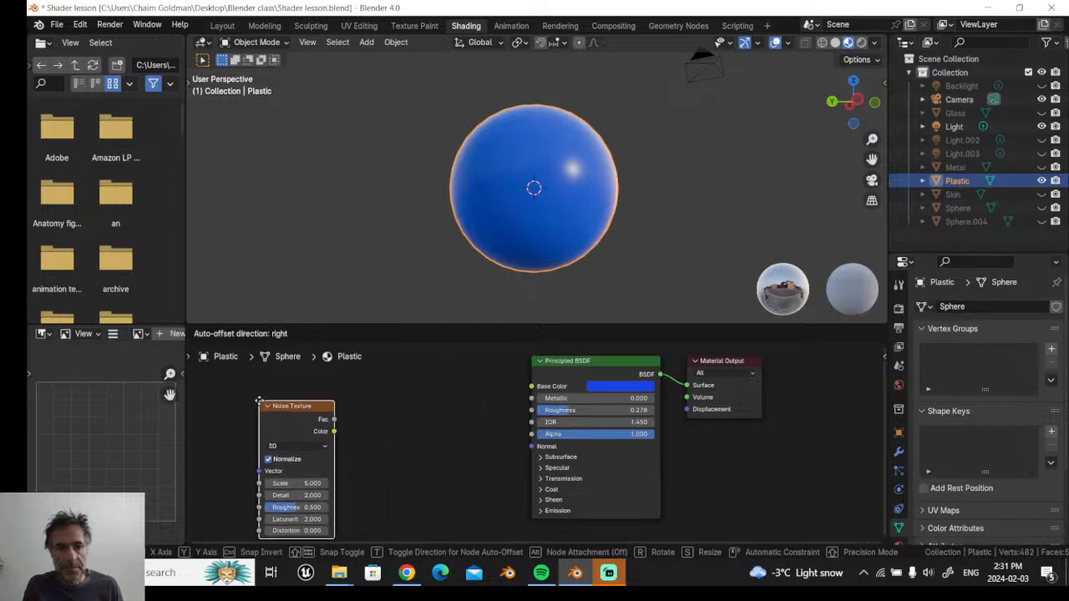
click(301, 413)
drag(334, 431, 536, 392)
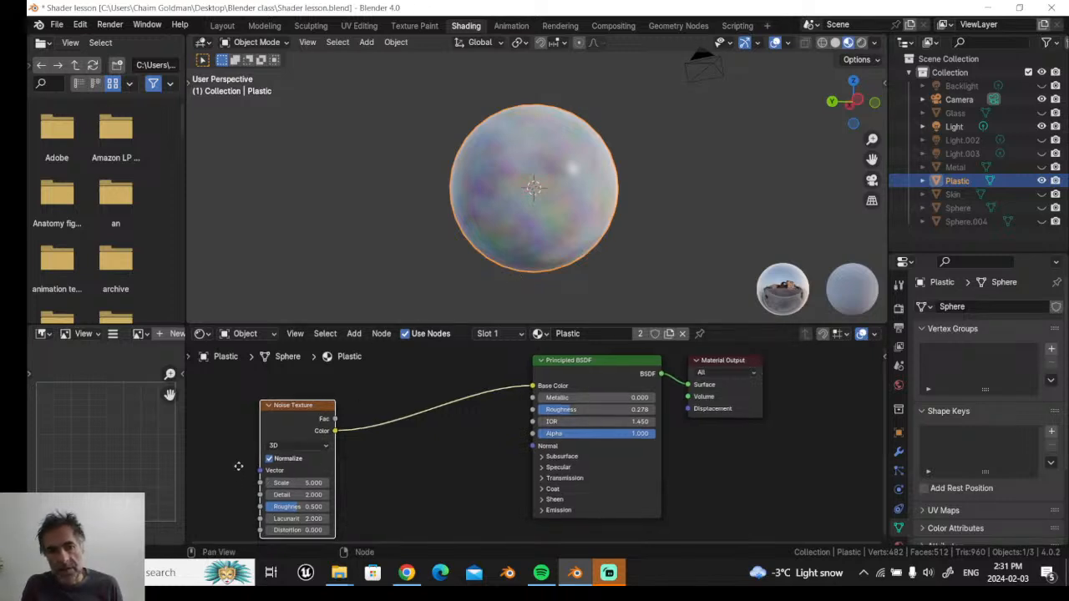
- Set the Noise Texture's Scale to 39.000, Detail to 9.900, Roughness to 0.280 and Distortion to -0.100
middle_drag(280, 484, 325, 459)
drag(325, 459, 827, 459)
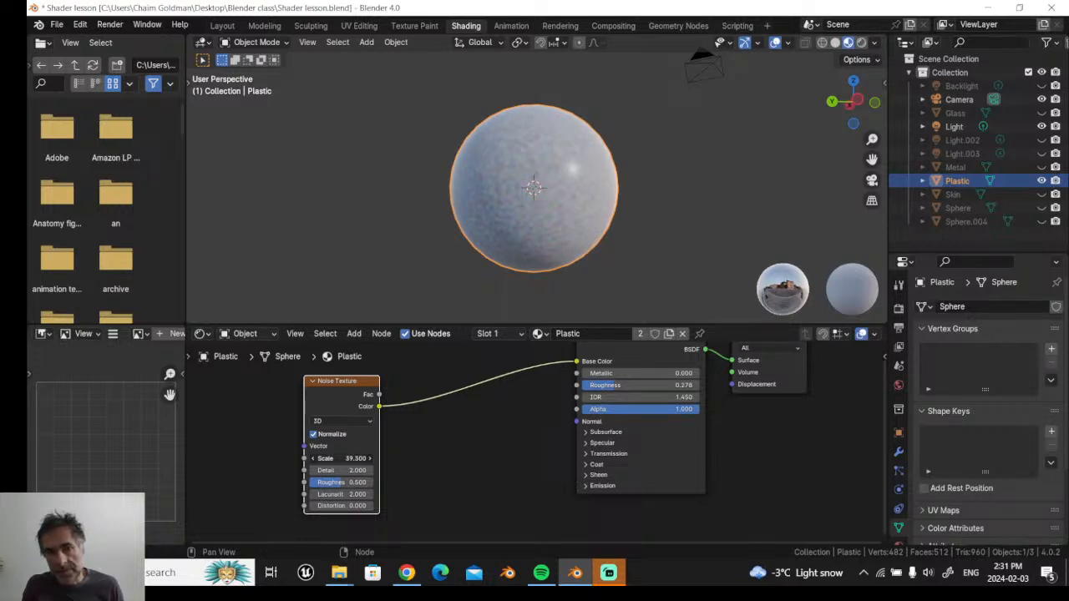
drag(626, 458, 385, 460)
drag(318, 471, 322, 472)
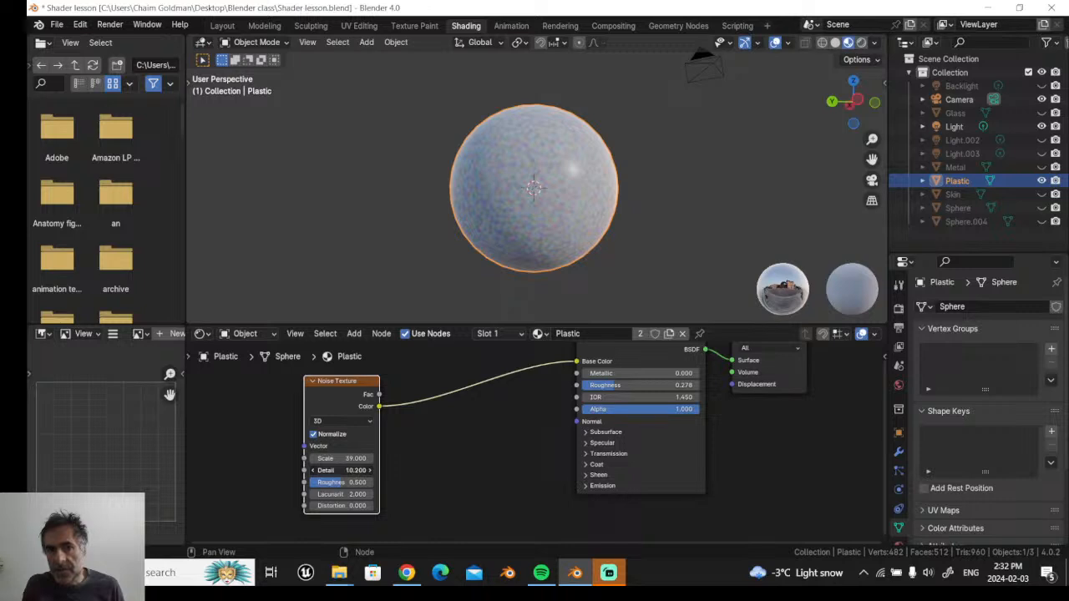
mouse_move(331, 483)
mouse_down()
mouse_move(365, 483)
mouse_move(311, 482)
mouse_up()
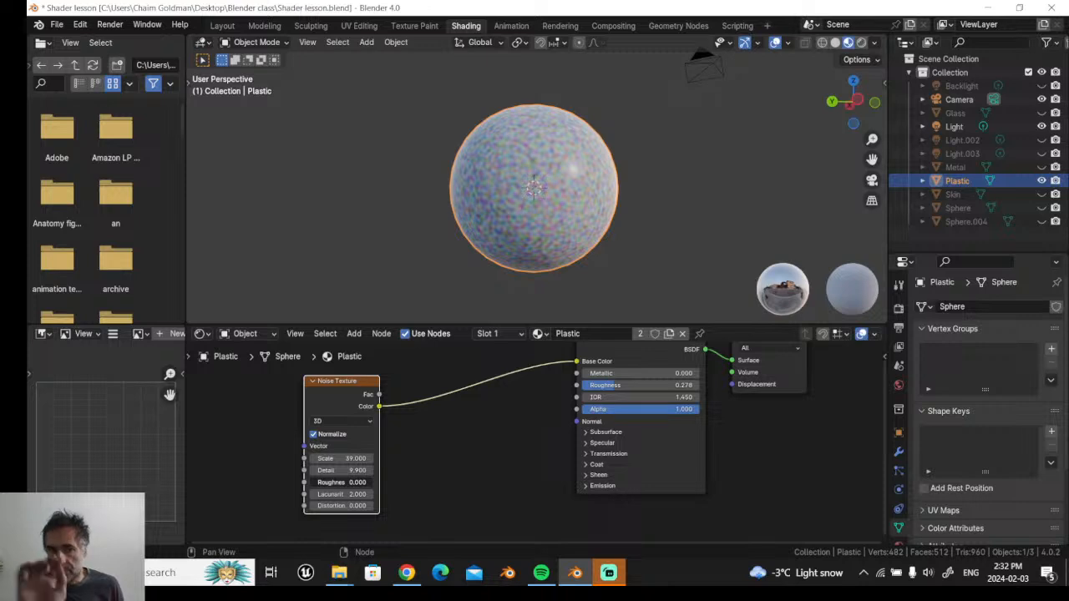
drag(310, 483, 354, 507)
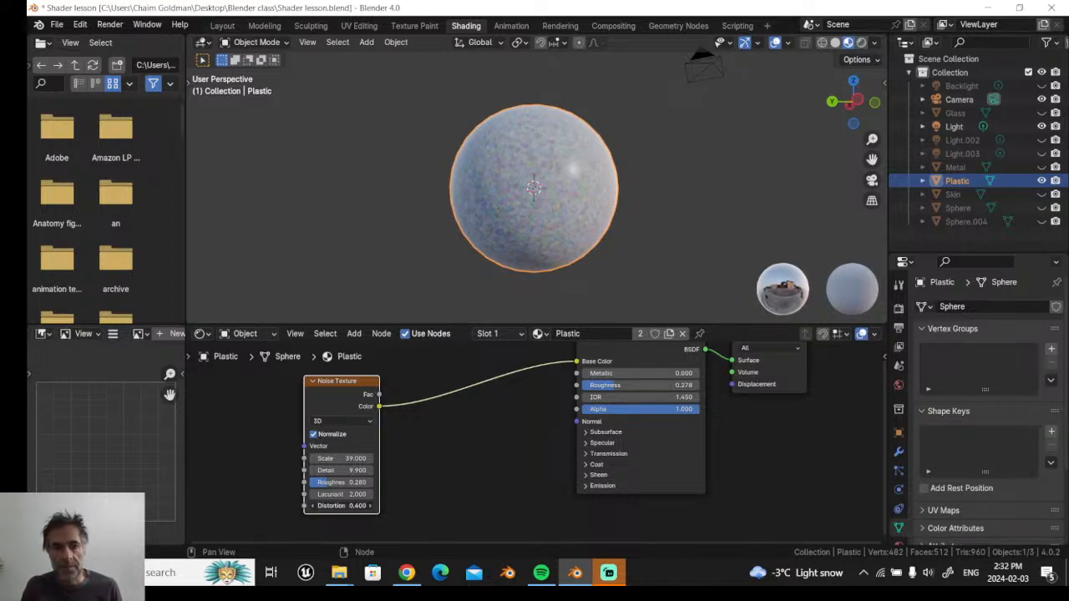
- Insert a Color Ramp node on the link between the Noise Texture and the Principled BSDF
middle_drag(459, 363, 445, 393)
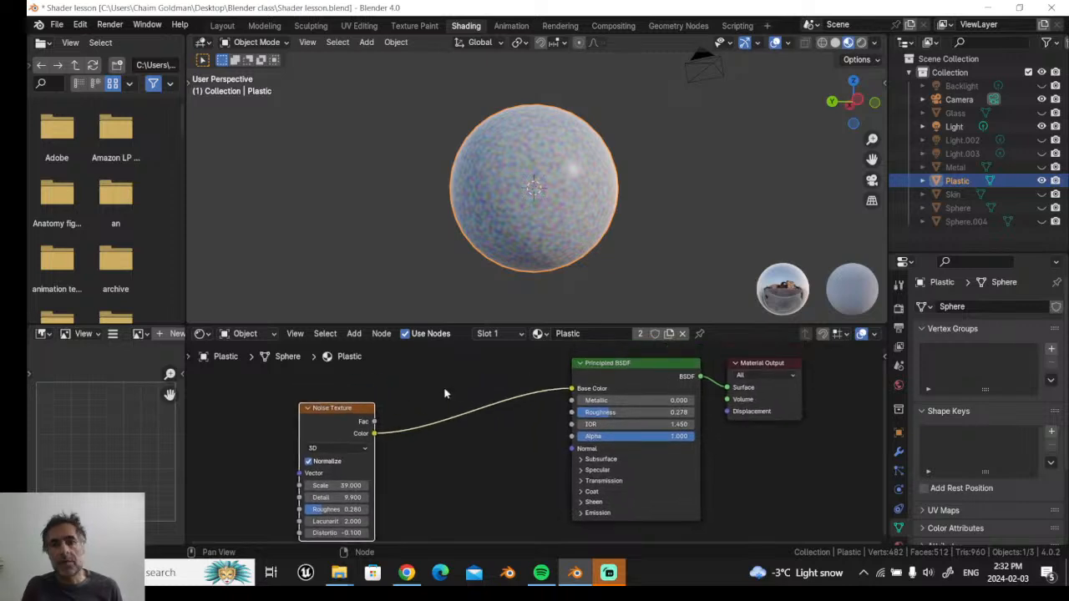
click(352, 333)
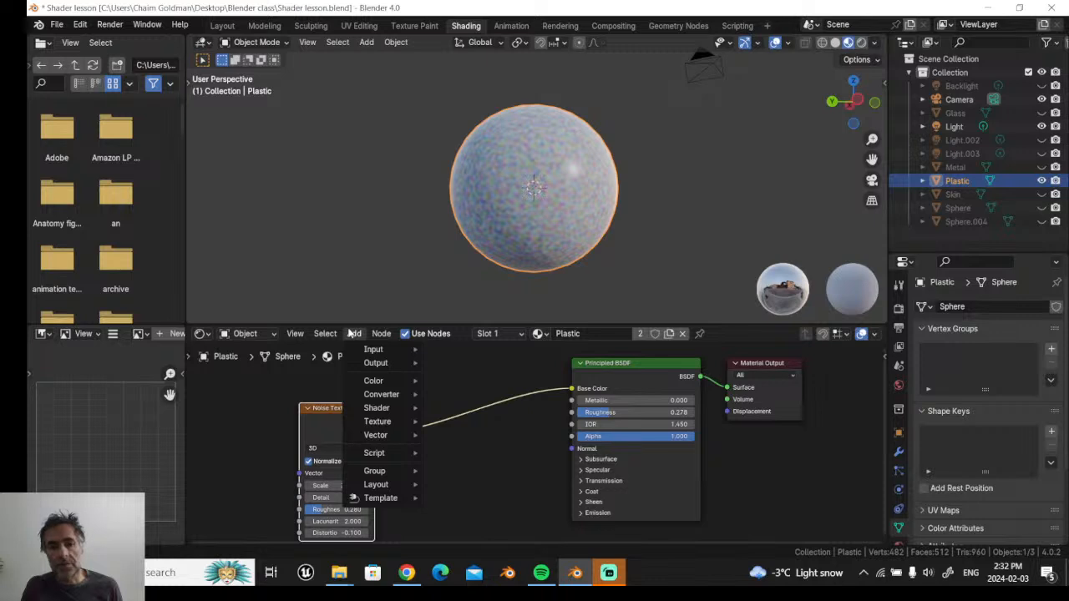
text(col)
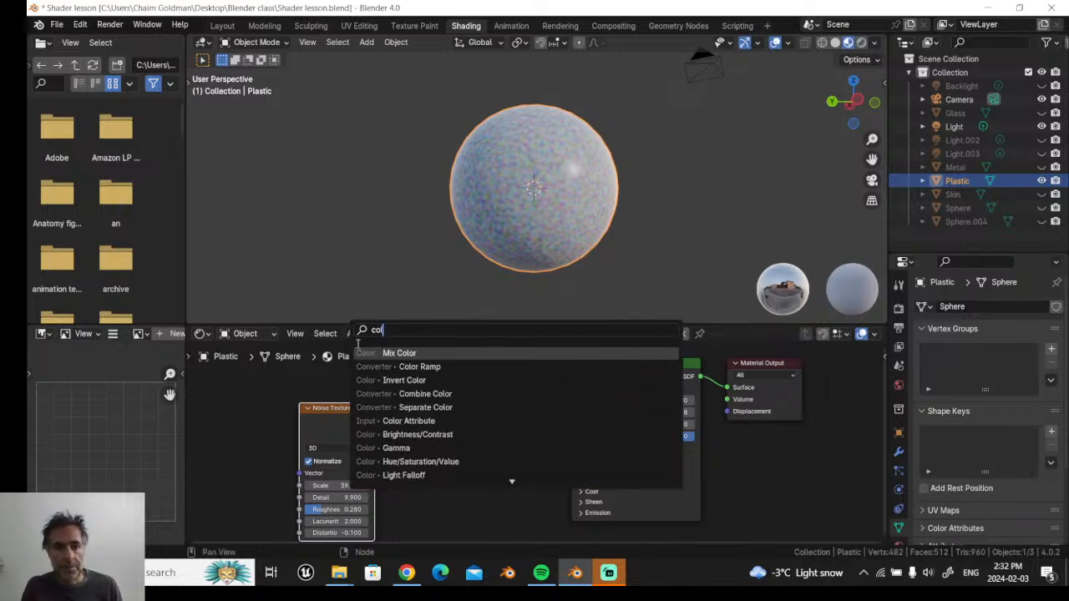
click(408, 366)
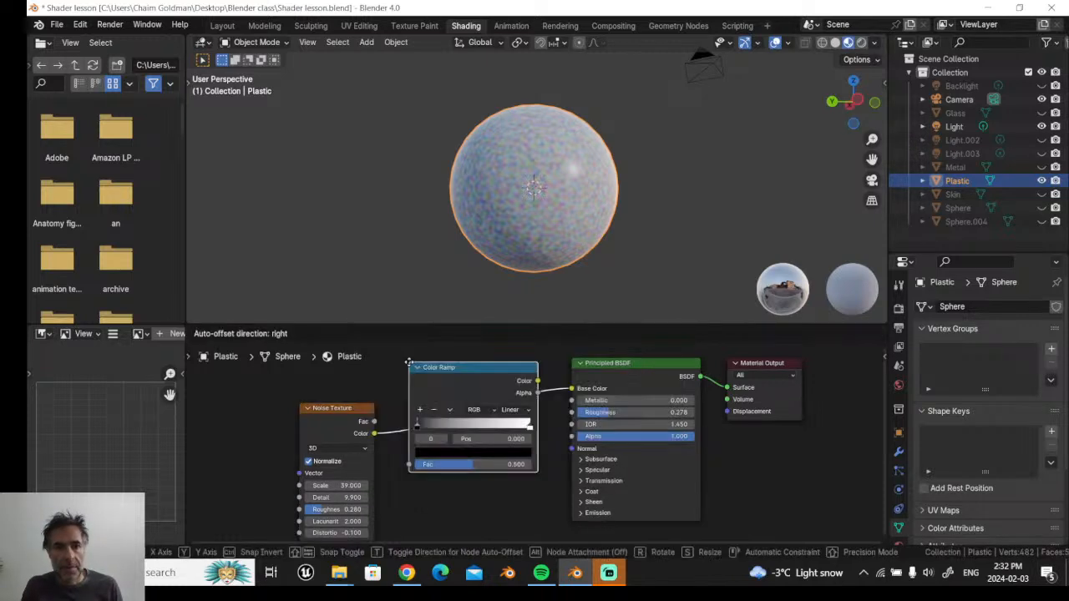
click(413, 370)
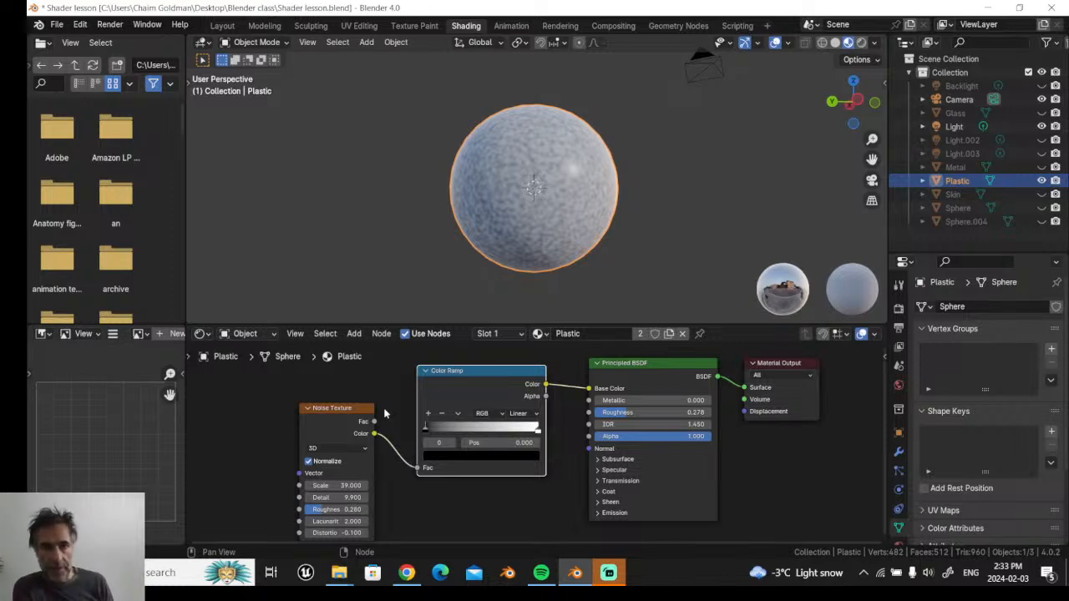
- Reduce the Noise Texture's Scale to 29.100 and change the Color Ramp's black stop to a saturated blue
mouse_move(338, 485)
mouse_down()
mouse_move(420, 485)
mouse_move(322, 486)
mouse_move(349, 486)
mouse_up()
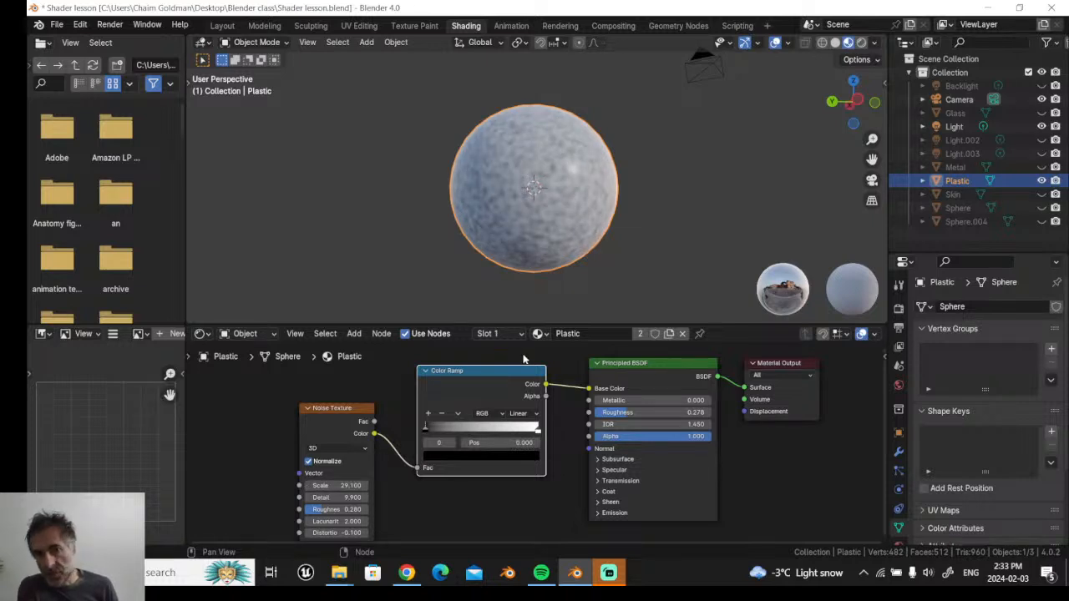
scroll(487, 207, up, 4)
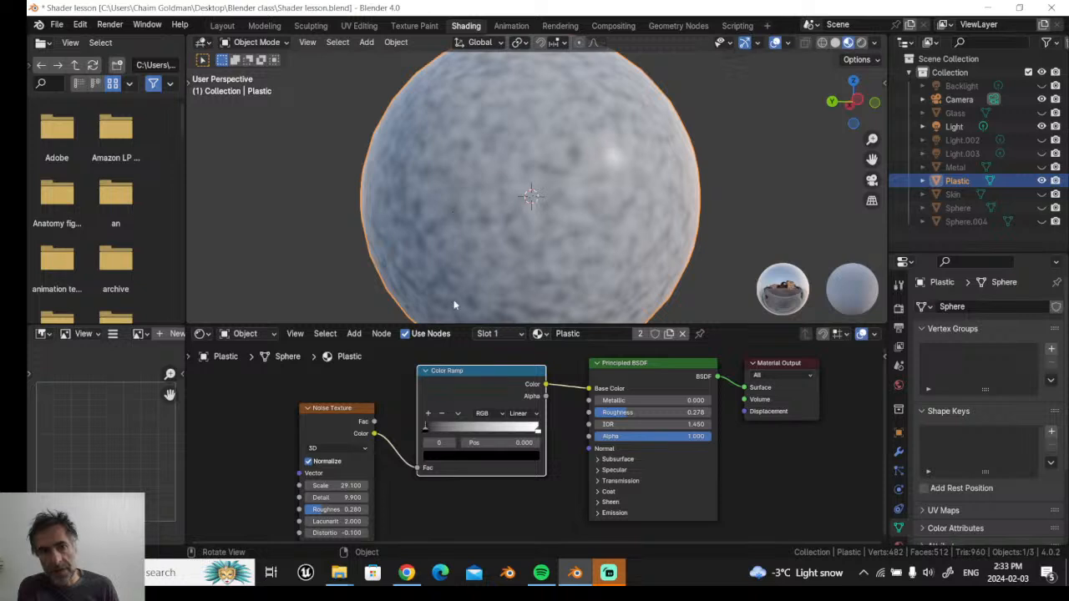
click(432, 458)
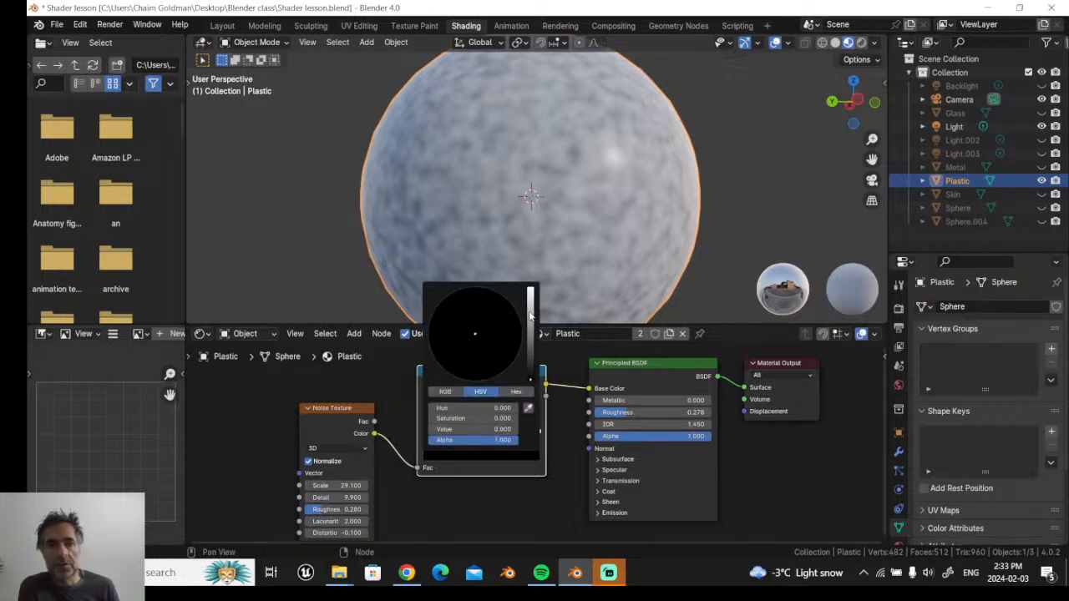
mouse_move(531, 379)
mouse_down()
mouse_move(530, 324)
mouse_move(484, 325)
mouse_move(506, 298)
mouse_move(532, 304)
mouse_up()
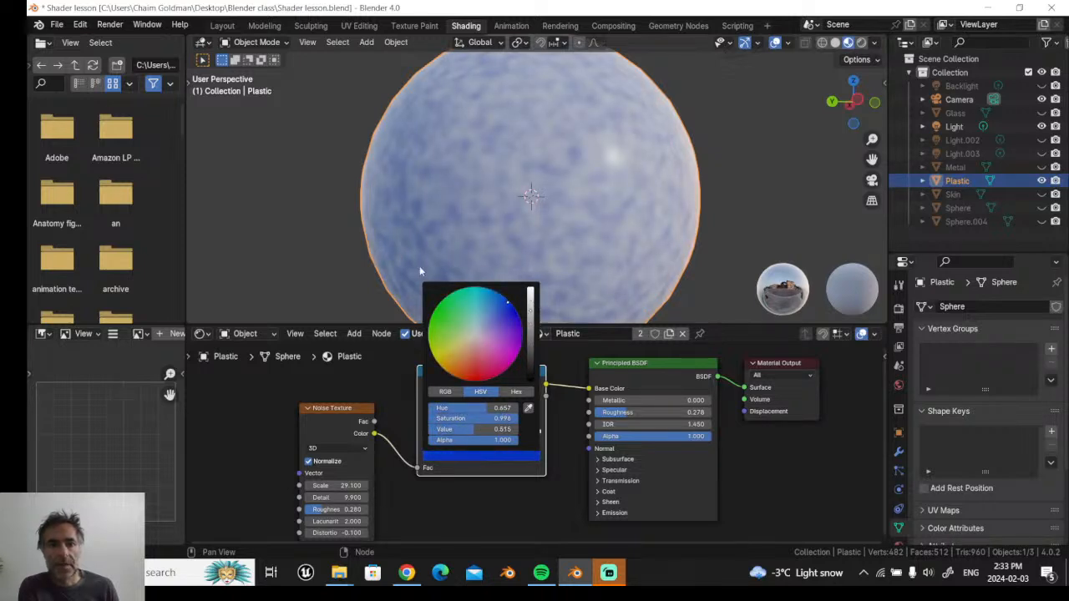
mouse_move(428, 427)
mouse_down()
mouse_move(525, 432)
mouse_move(416, 427)
mouse_up()
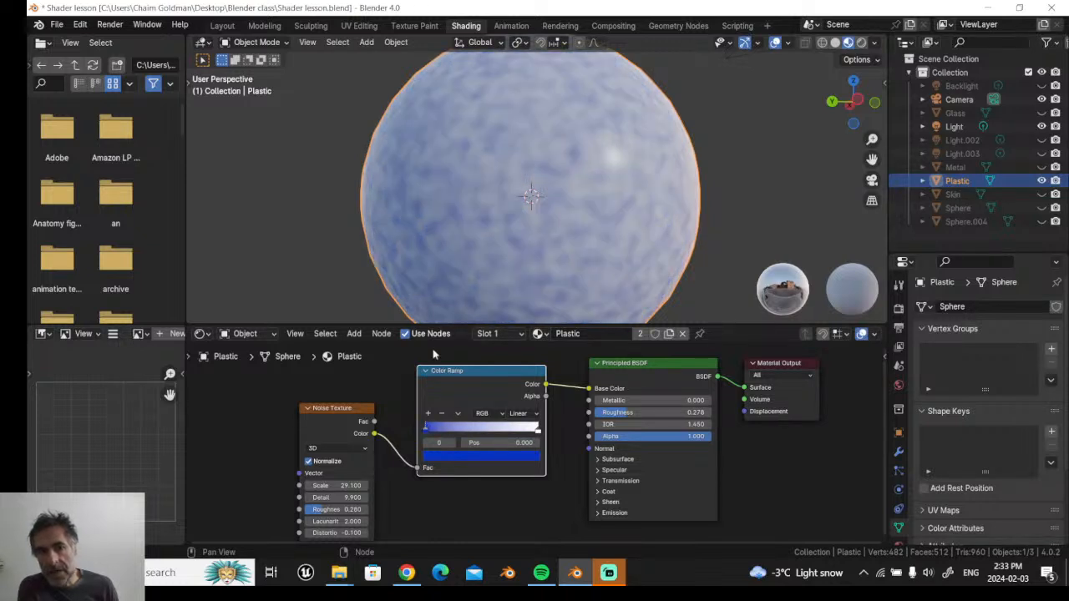
- Change the Color Ramp's white stop to a bright green
click(539, 432)
click(522, 458)
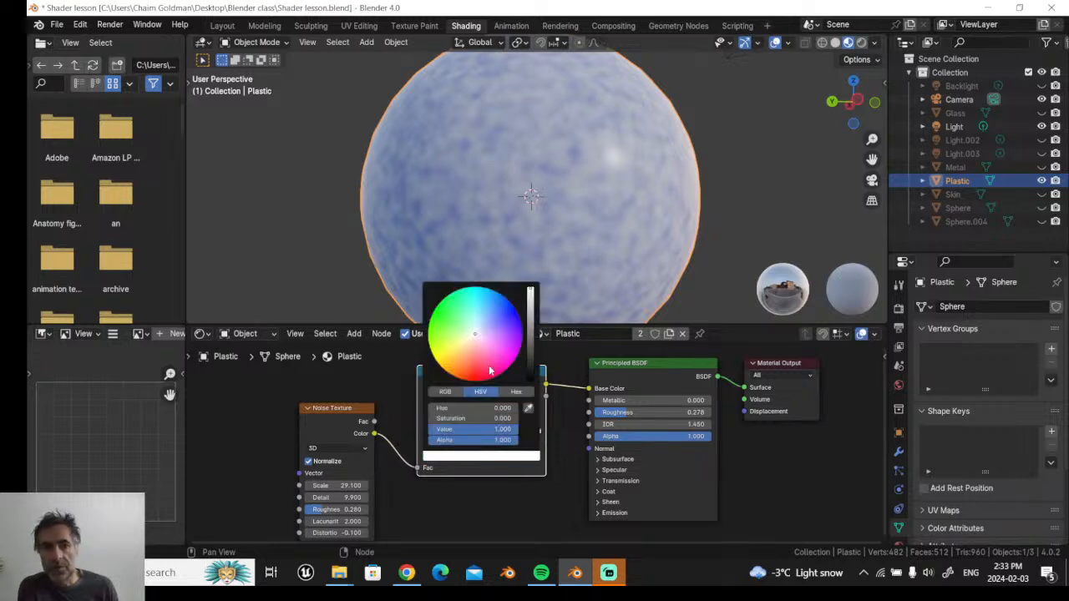
drag(477, 335, 444, 302)
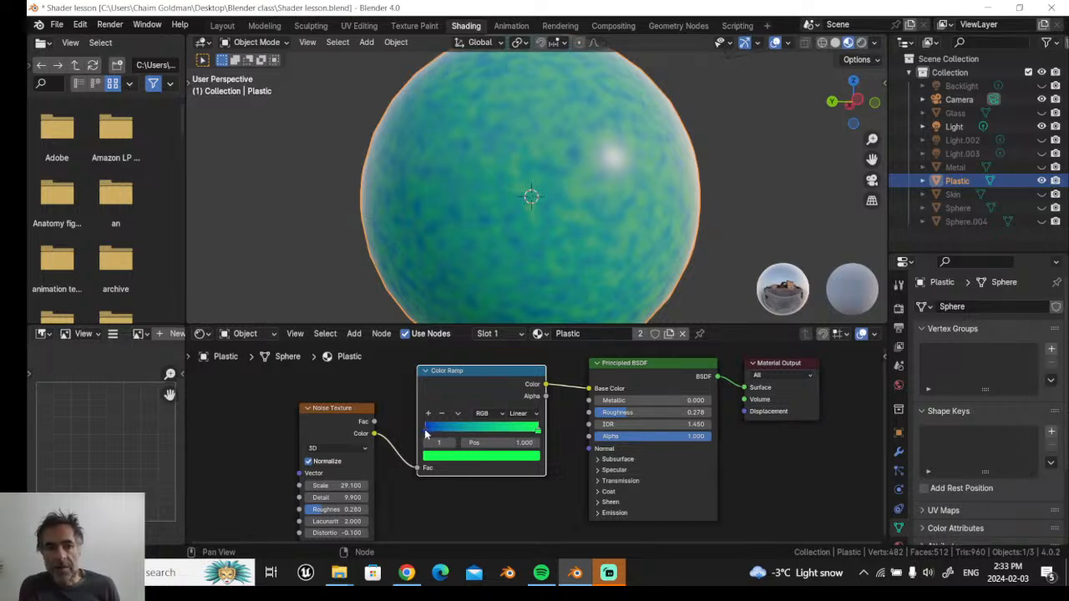
- Try sliding the Color Ramp's blue and green stops inward, then return them to positions 0.000 and 1.000
click(425, 431)
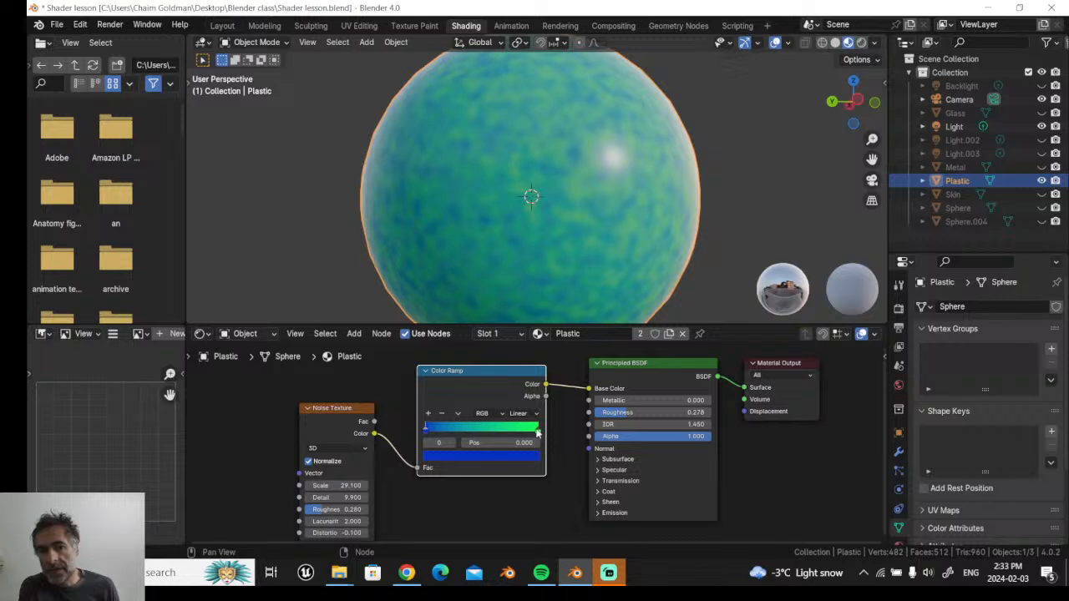
drag(538, 431, 529, 430)
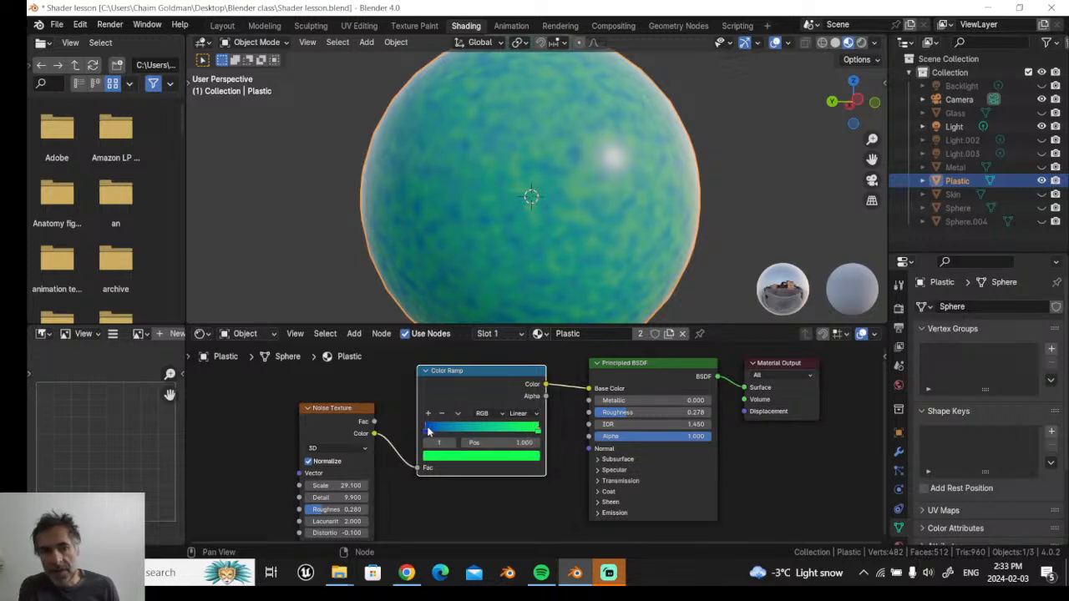
drag(424, 429, 462, 430)
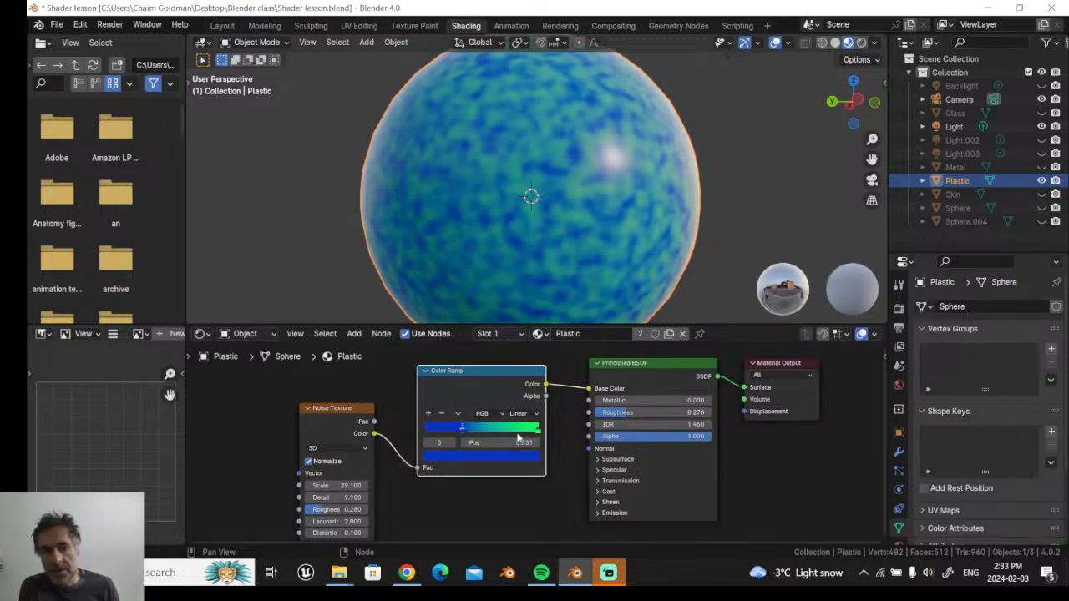
mouse_move(539, 434)
mouse_down()
mouse_move(426, 427)
mouse_move(543, 432)
mouse_up()
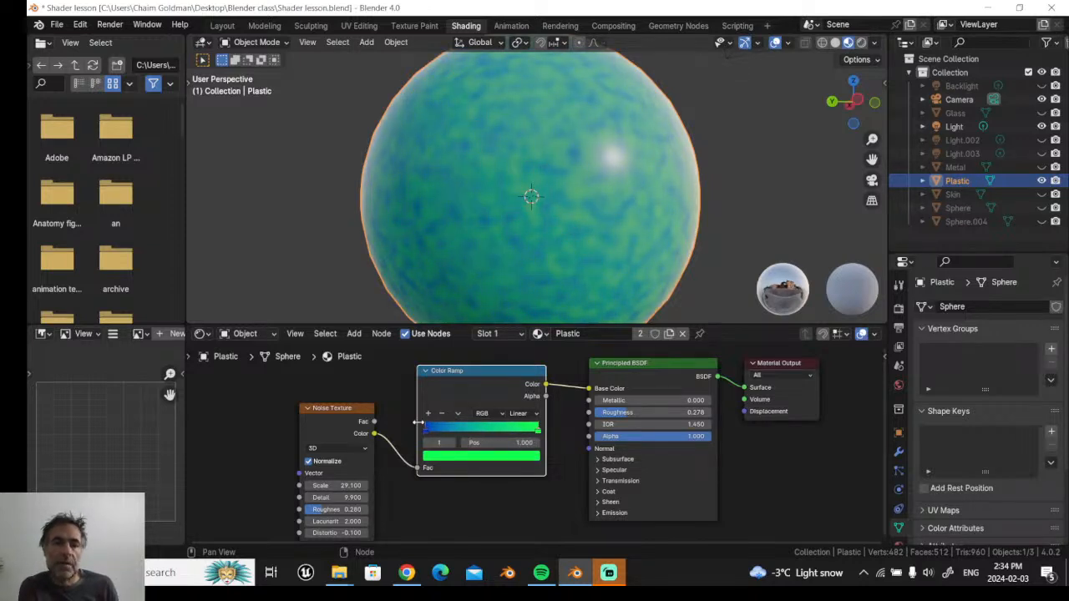
mouse_move(426, 429)
mouse_down()
mouse_move(501, 430)
mouse_move(429, 426)
mouse_up()
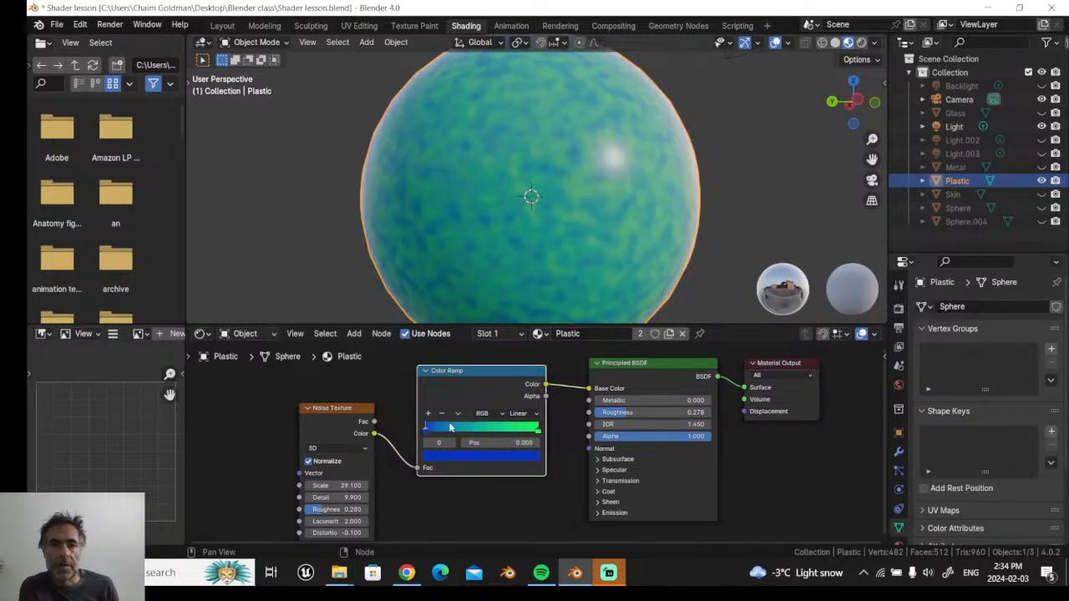
- Move the Color Ramp's green stop to 0.858 and blue stop to 0.189, and reduce the Noise Texture's Detail and Roughness to 0.000
mouse_move(539, 432)
mouse_down()
mouse_move(440, 428)
mouse_move(524, 433)
mouse_up()
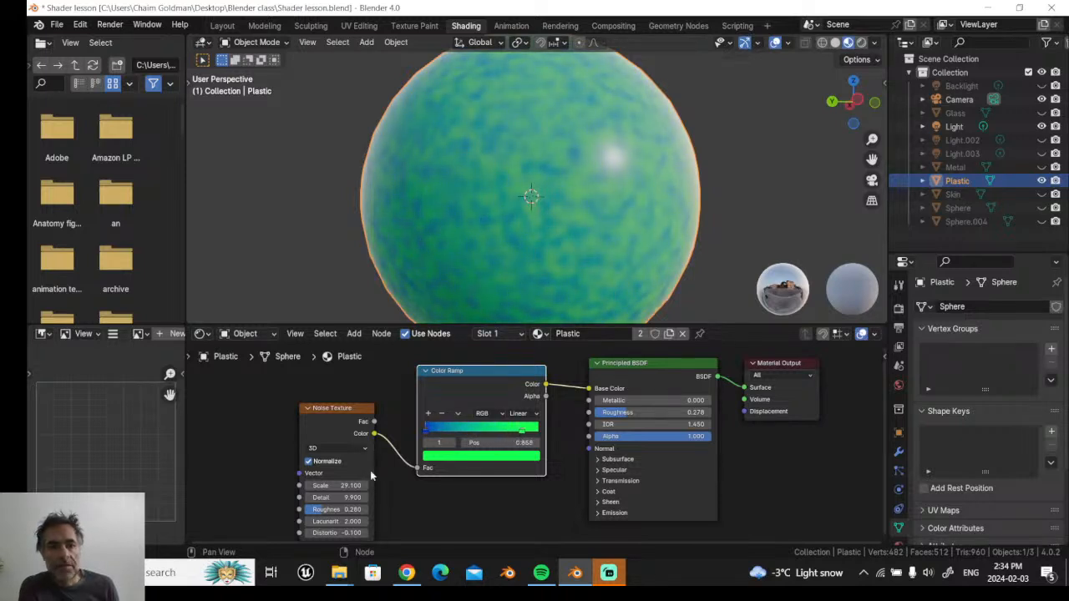
mouse_move(322, 498)
mouse_down()
mouse_move(338, 497)
mouse_move(321, 497)
mouse_move(330, 510)
mouse_move(364, 510)
mouse_move(311, 510)
mouse_up()
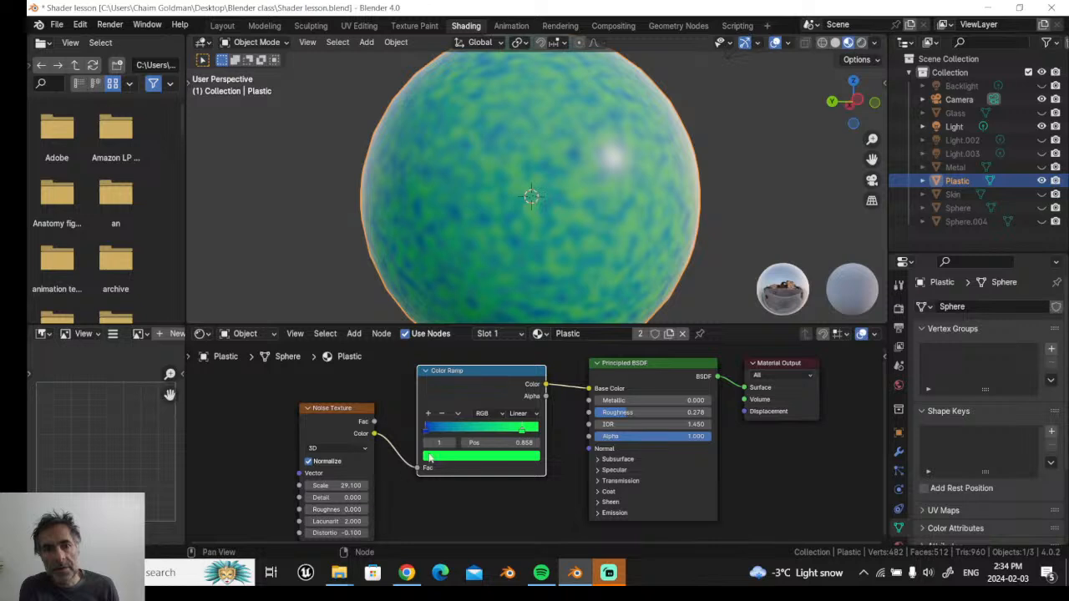
drag(426, 430, 446, 429)
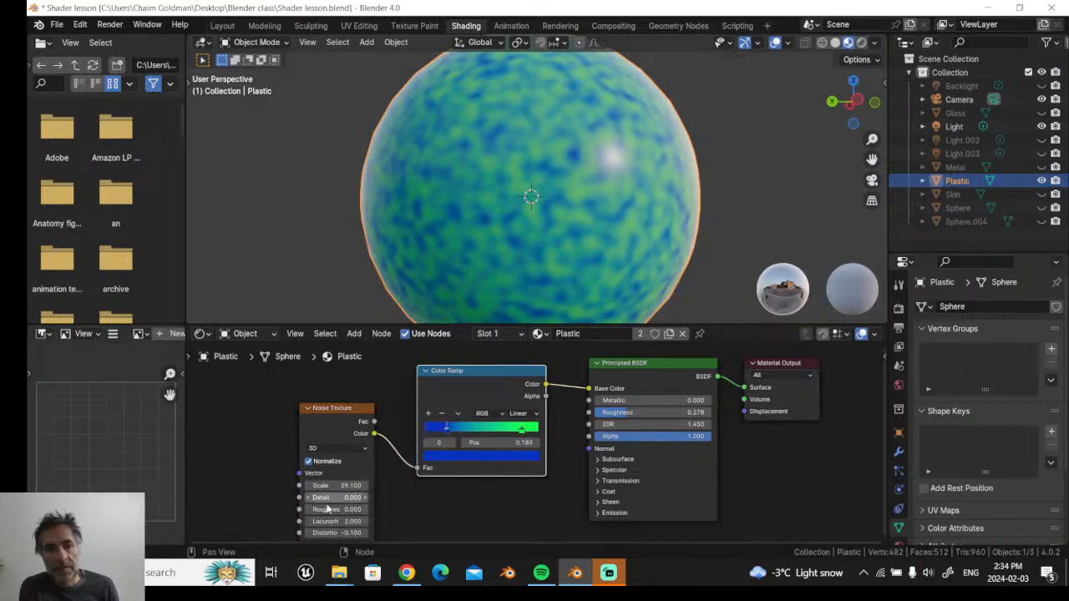
- Raise the Noise Texture's Roughness to 1.000 and Detail to 1.600, and move the Color Ramp's green stop to 1.000
drag(331, 511, 379, 512)
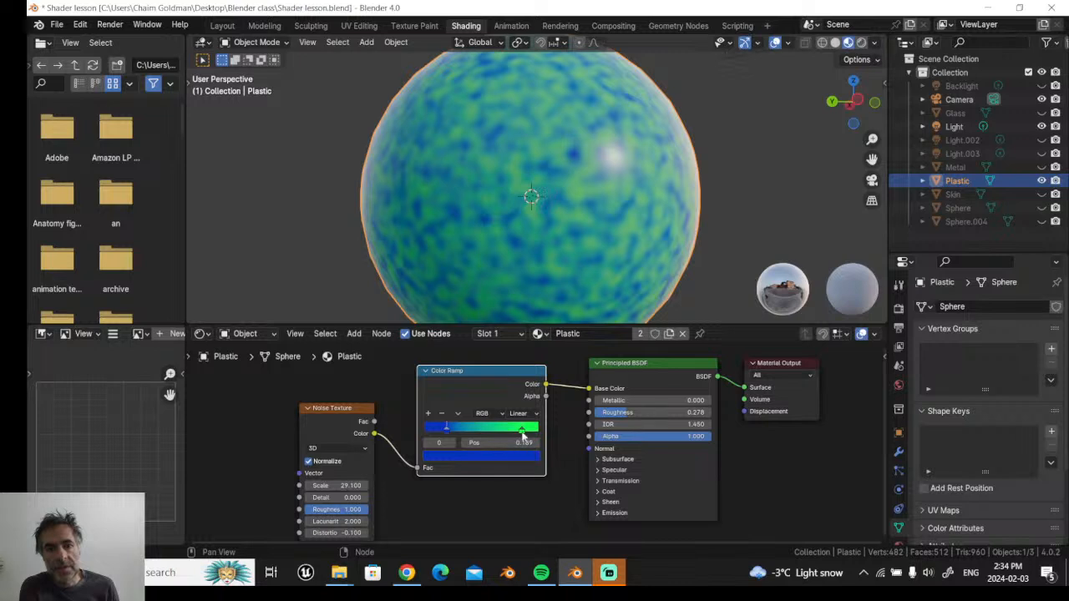
drag(522, 429, 539, 432)
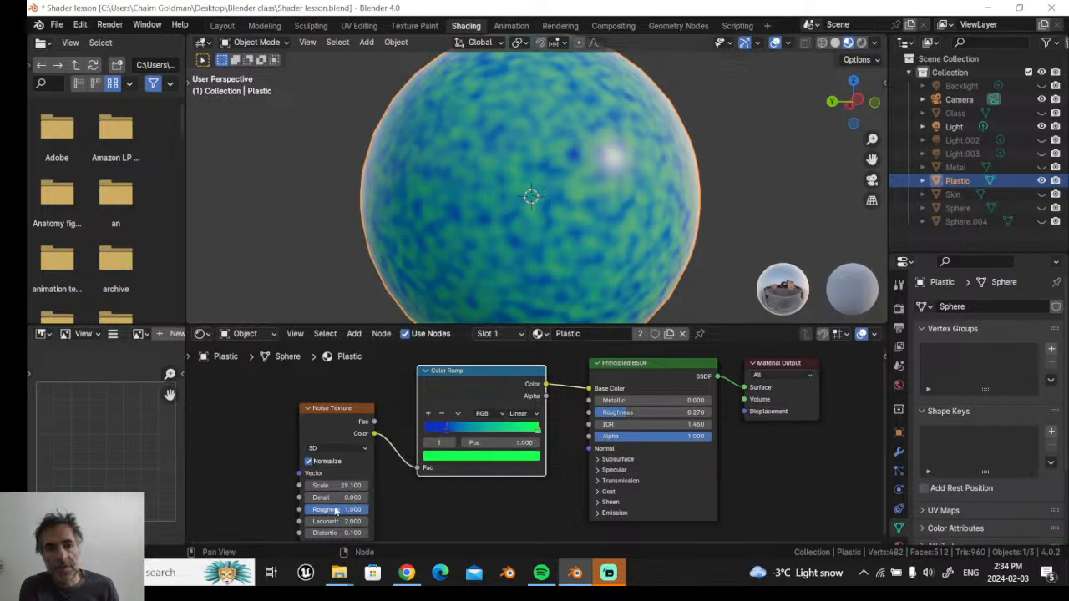
mouse_move(334, 497)
mouse_down()
mouse_move(368, 498)
mouse_move(333, 498)
mouse_up()
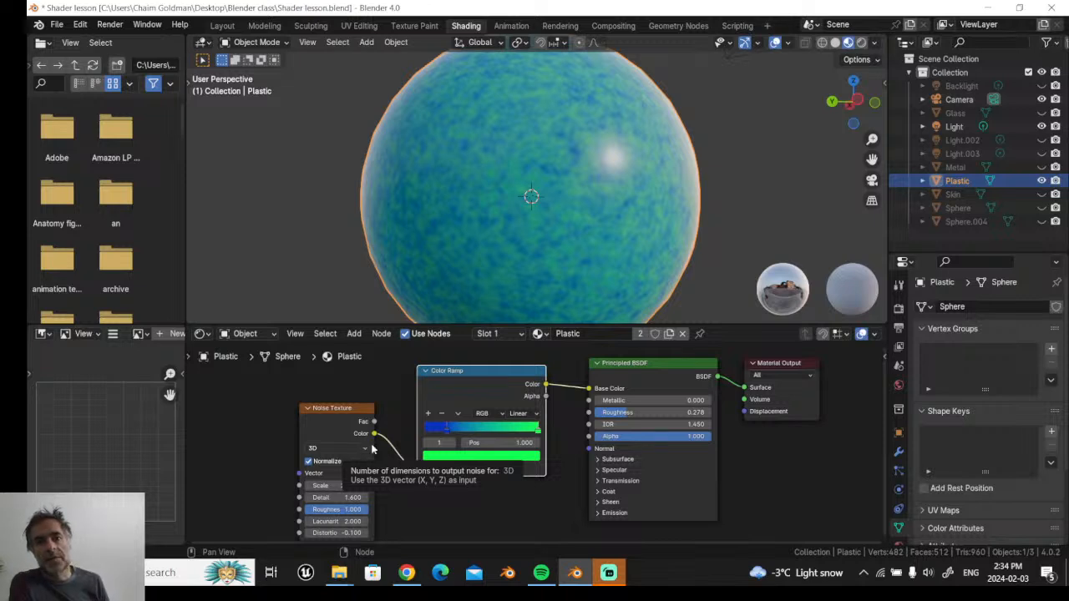
- Add a red middle stop to the Color Ramp, and shift it toward the blue stop, with the blue stop at 0.153
click(429, 415)
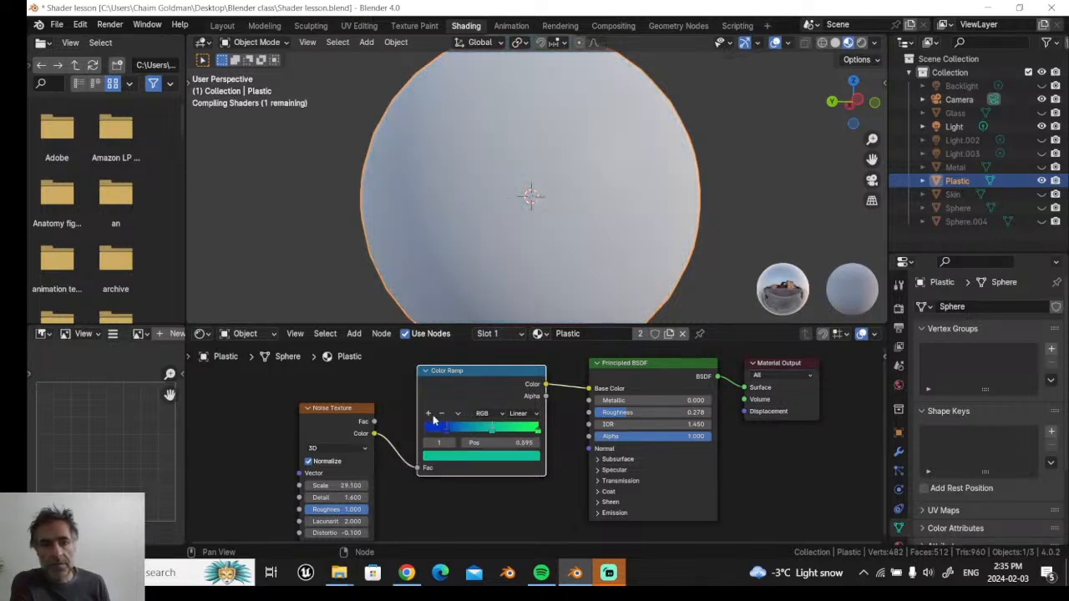
click(482, 457)
click(479, 376)
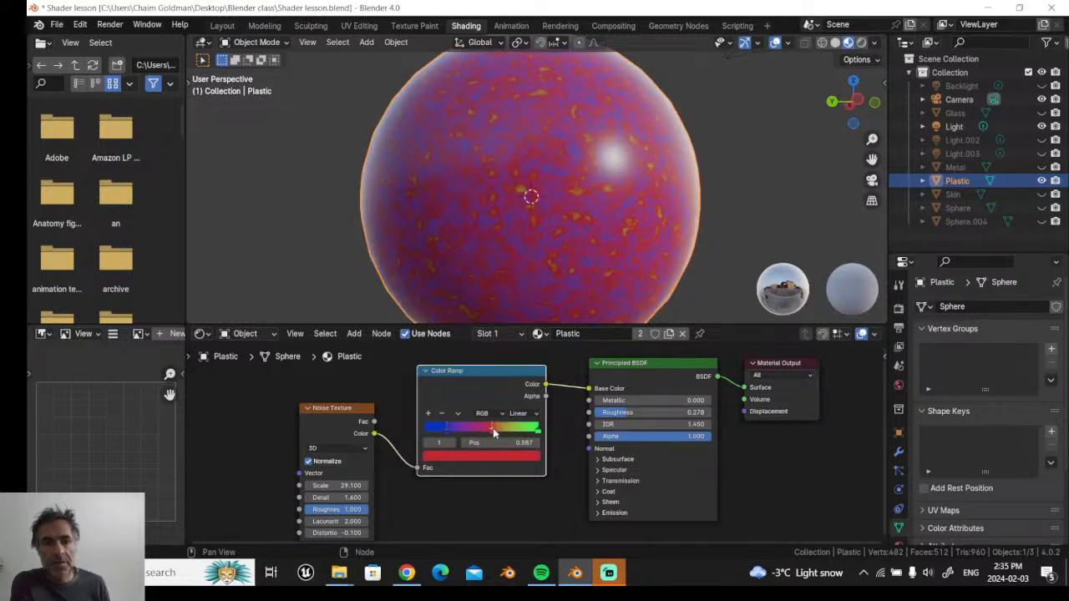
drag(493, 431, 442, 433)
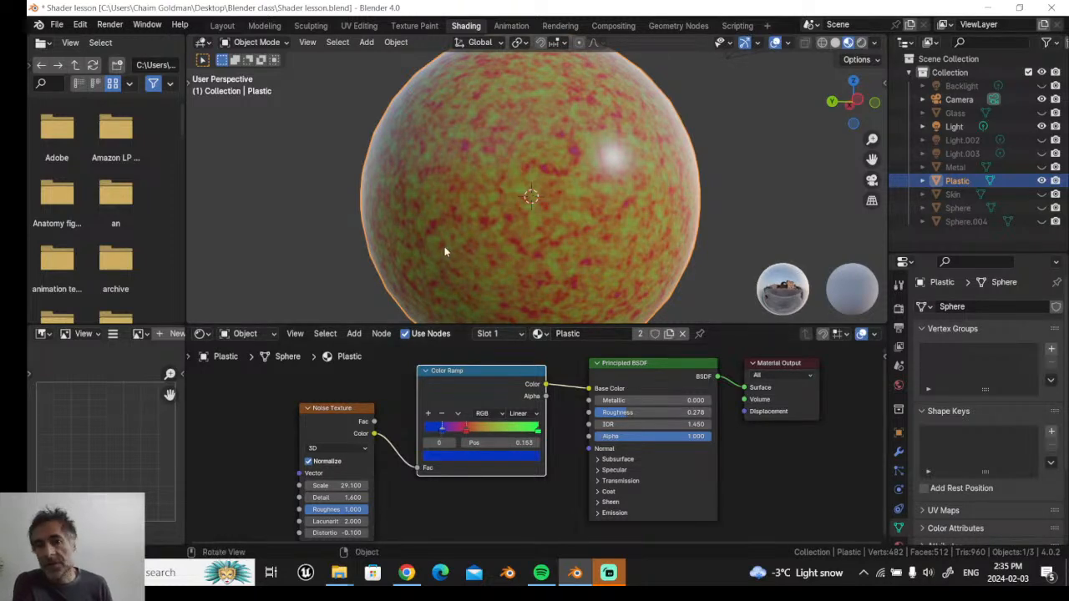
middle_drag(343, 374, 344, 405)
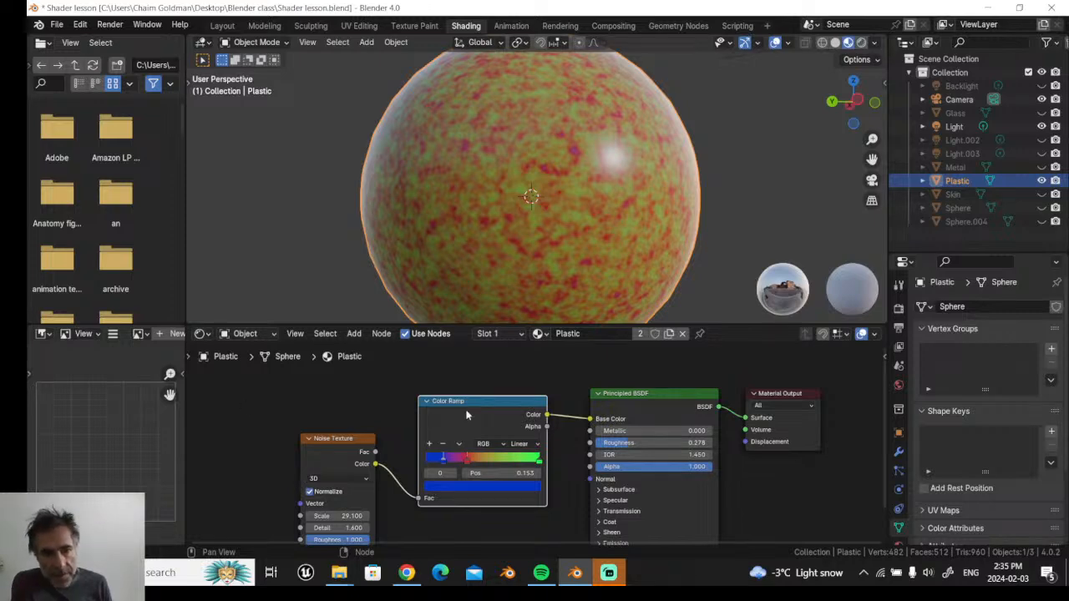
- Hide the Plastic sphere and show the Metal sphere in the viewport
click(1041, 180)
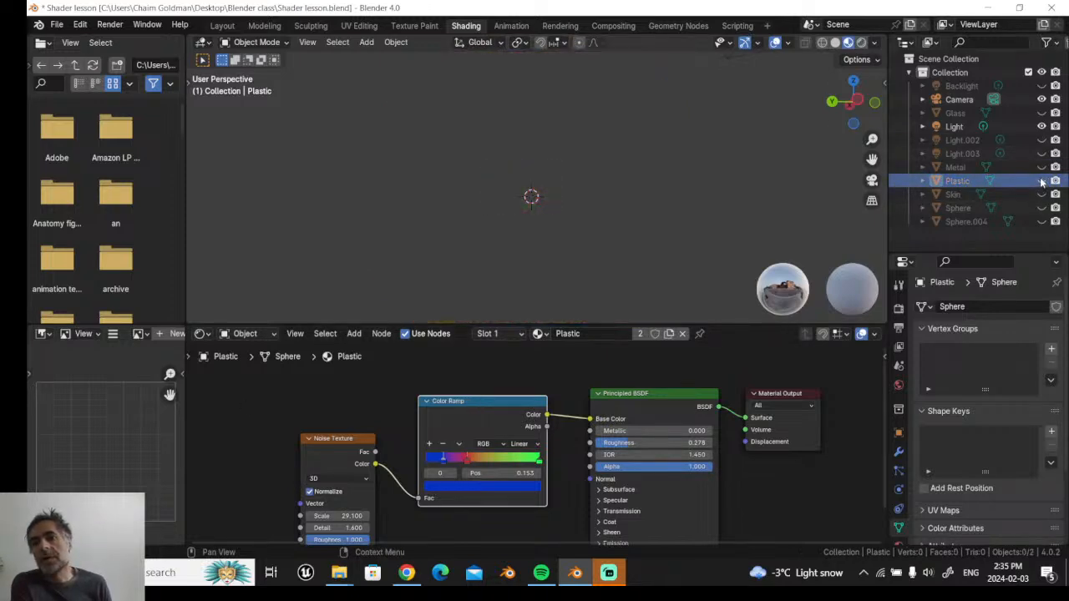
click(1041, 167)
scroll(634, 174, down, 6)
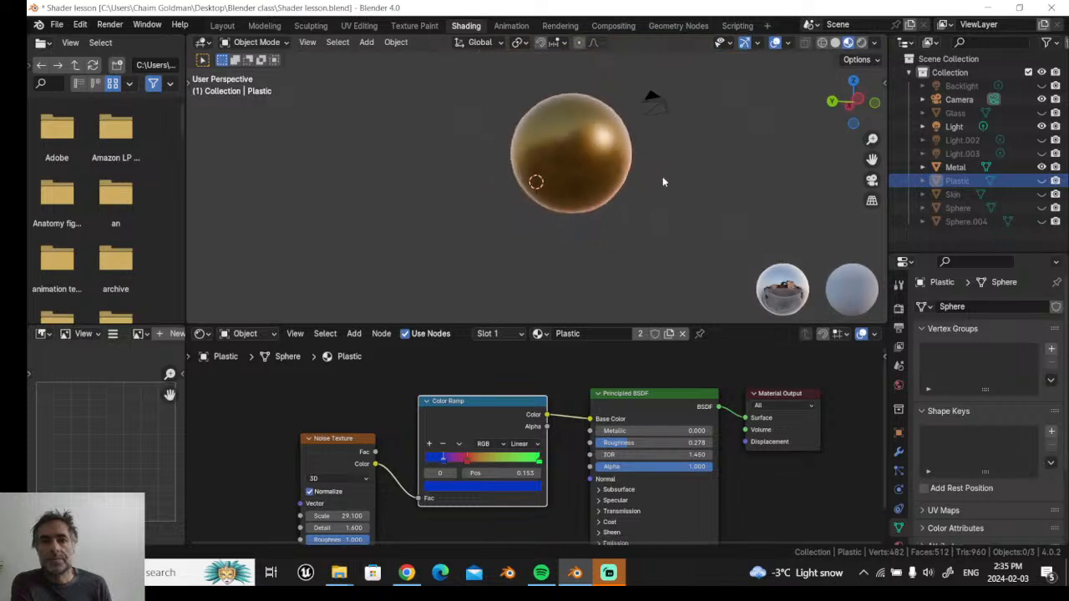
scroll(662, 181, up, 2)
drag(867, 157, 856, 163)
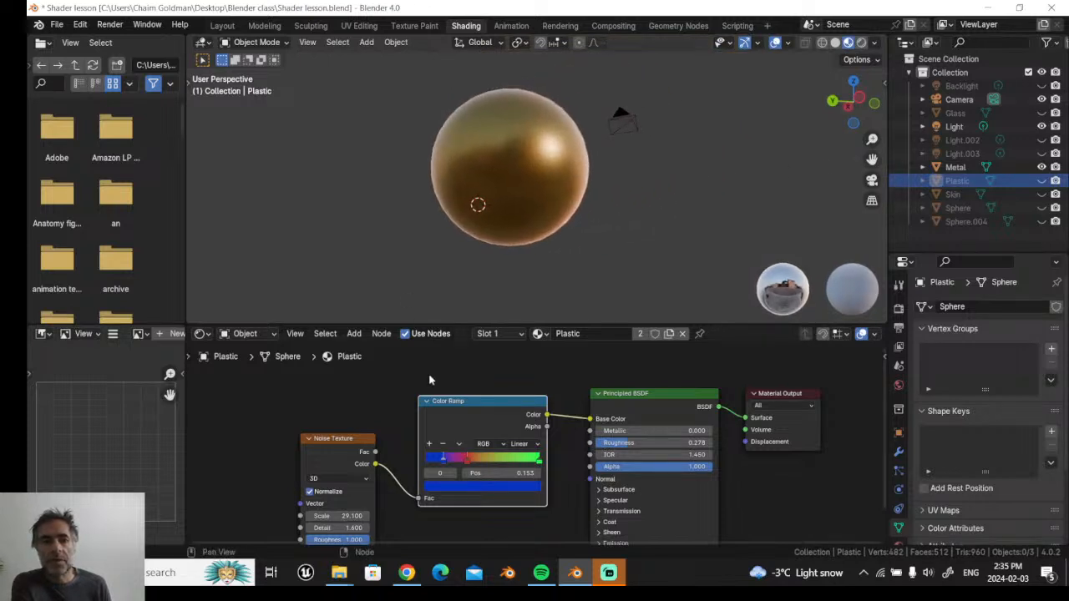
- Disconnect the Color Ramp from Base Color in the Plastic material, and select the Metal sphere to open its node setup
drag(583, 422, 572, 360)
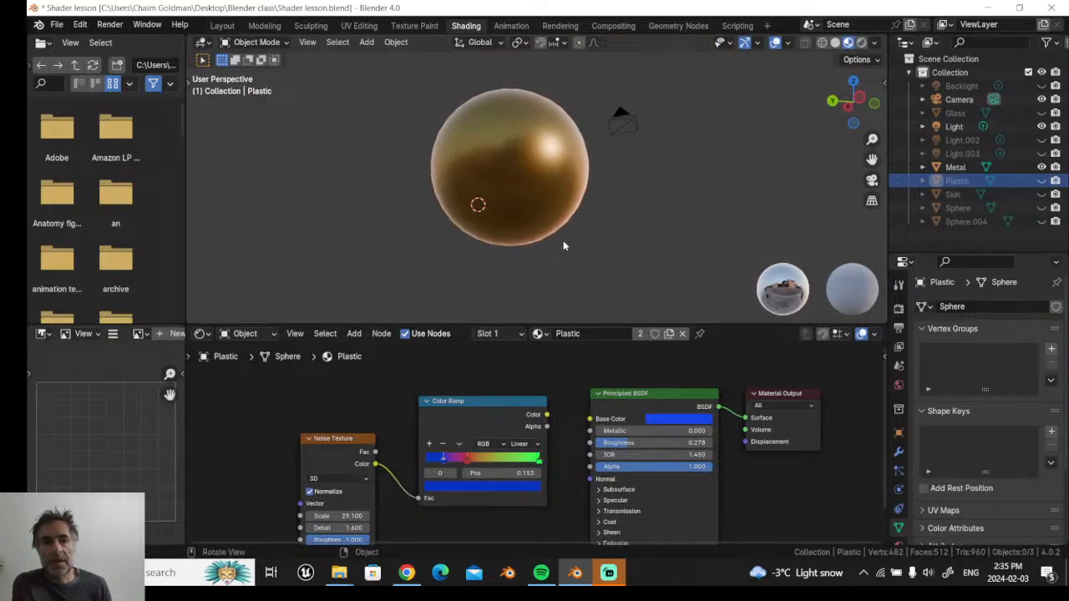
scroll(558, 232, up, 3)
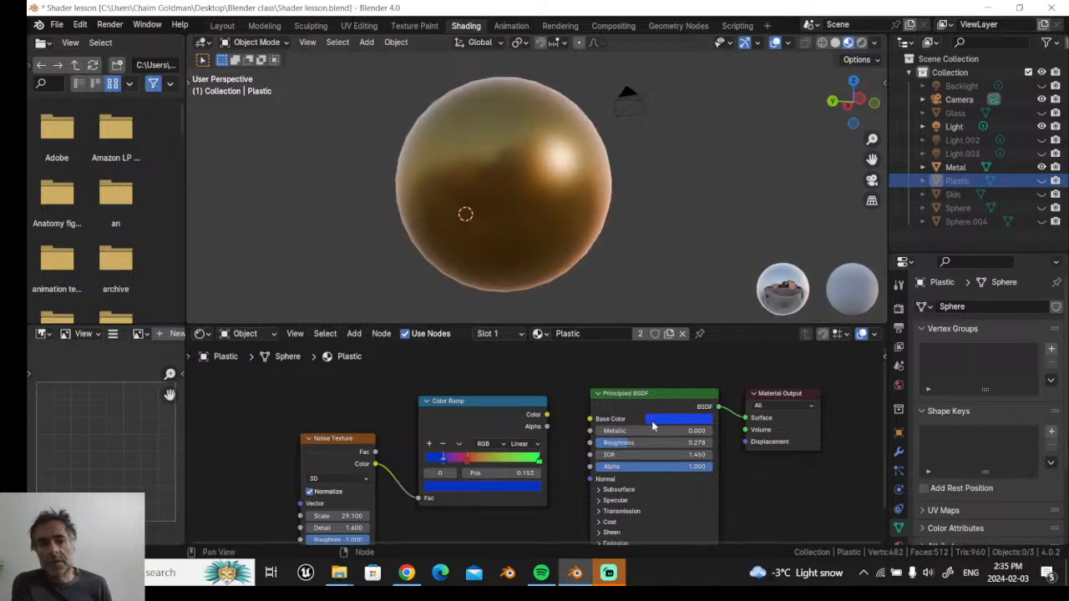
click(919, 167)
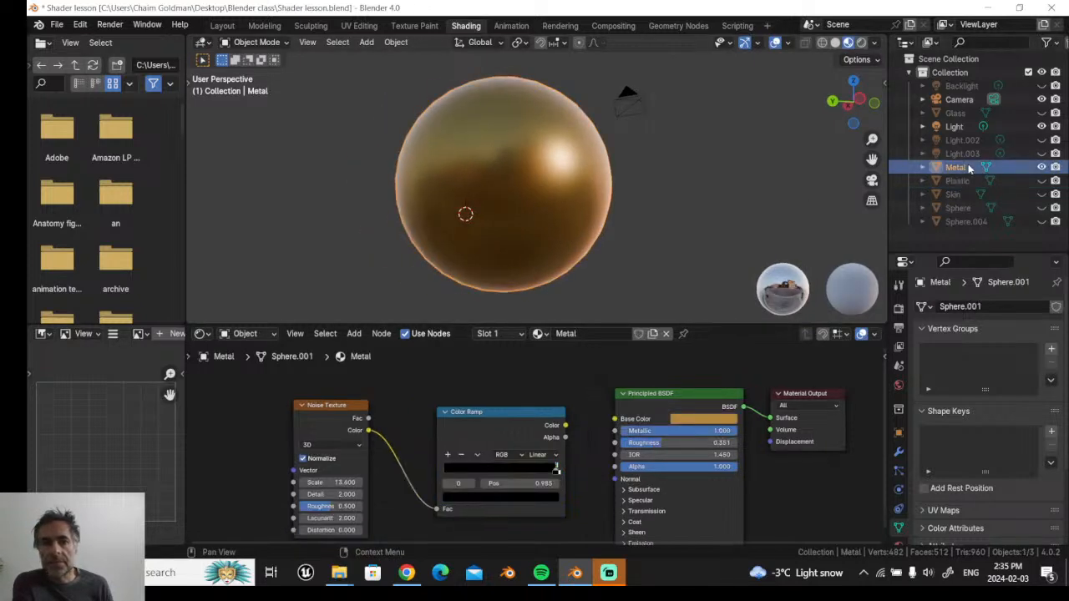
middle_drag(562, 408, 532, 388)
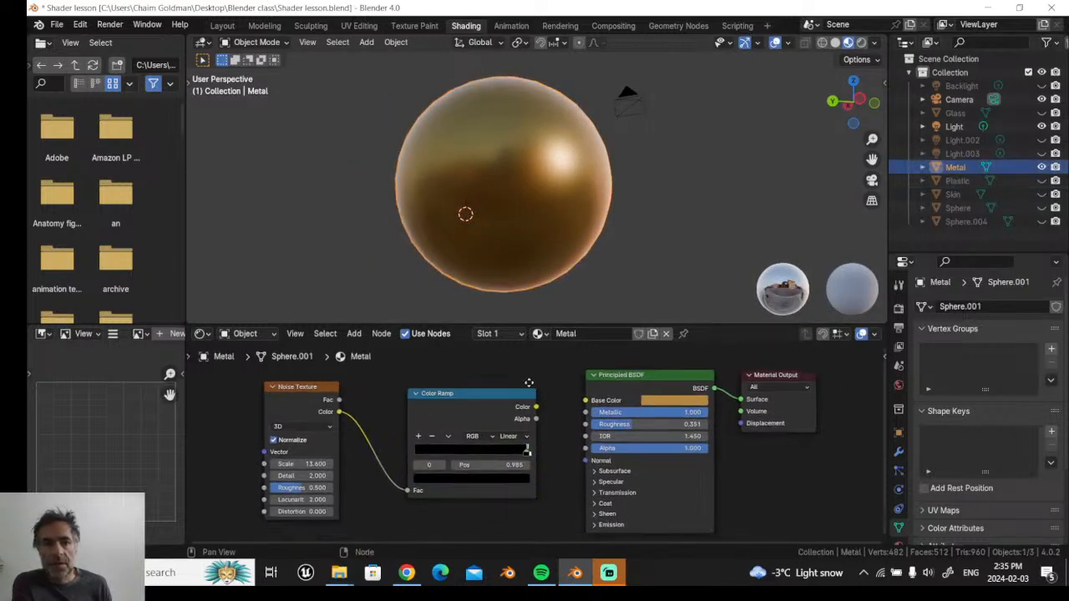
click(658, 403)
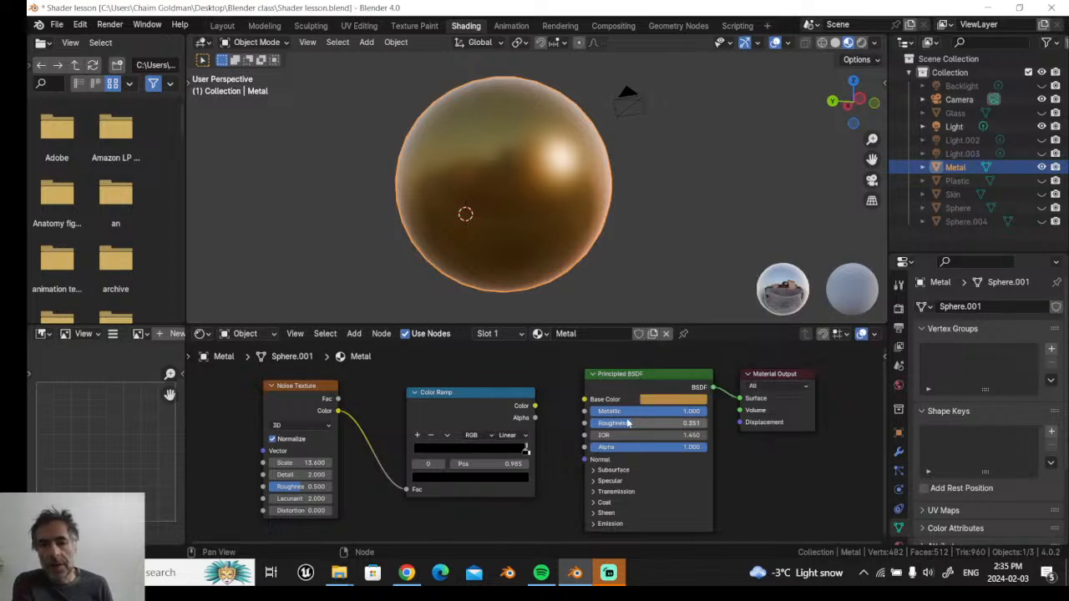
- Try the Metal material's Roughness at 0.264 and 1.000, and set it to 0.402
drag(622, 424, 612, 424)
middle_drag(641, 218, 600, 205)
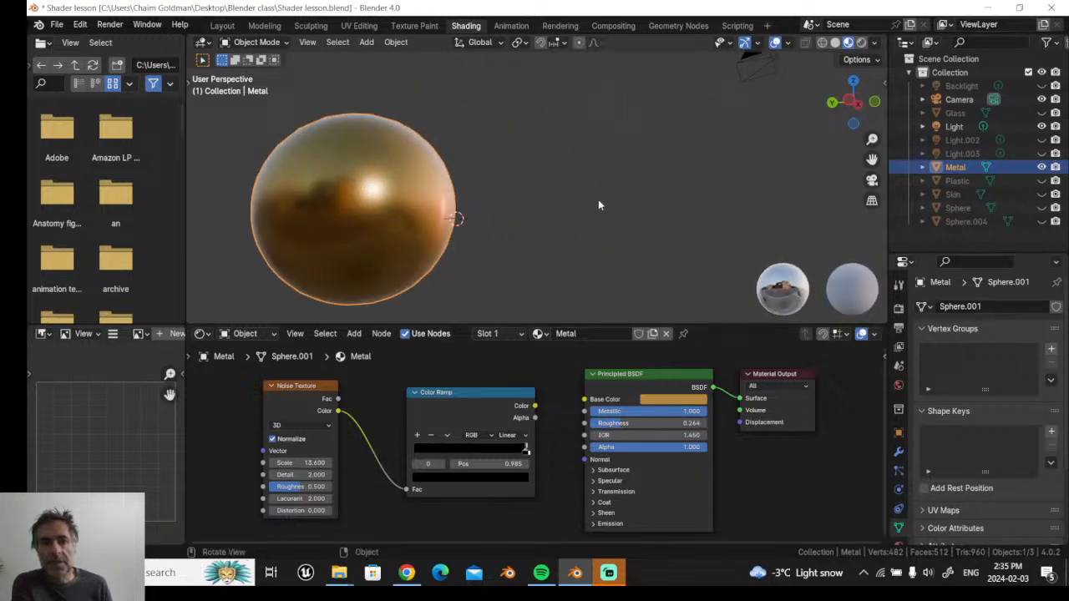
drag(613, 425, 700, 425)
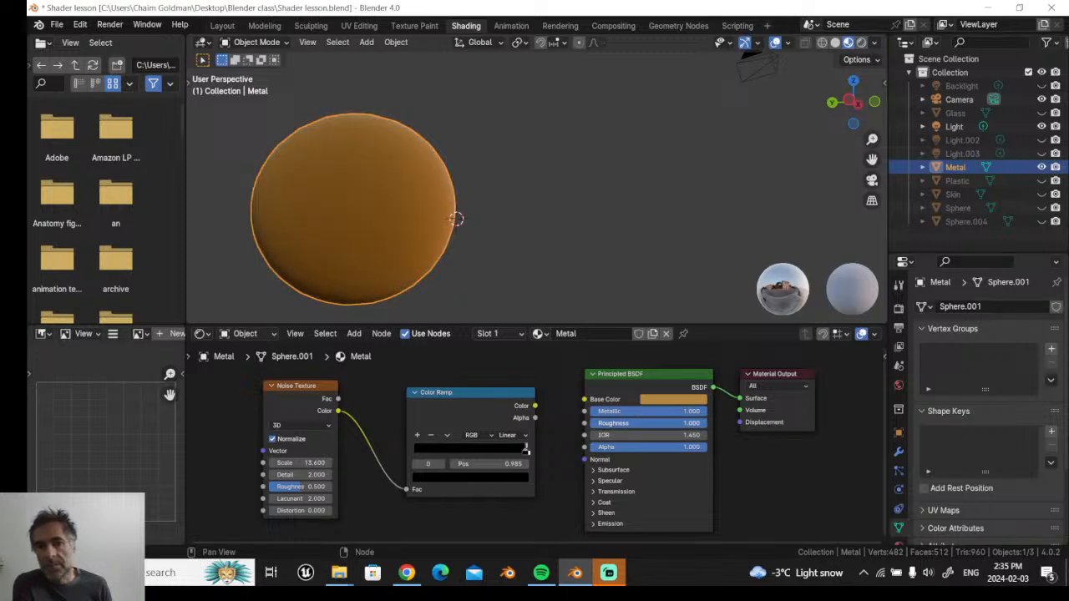
drag(700, 424, 638, 424)
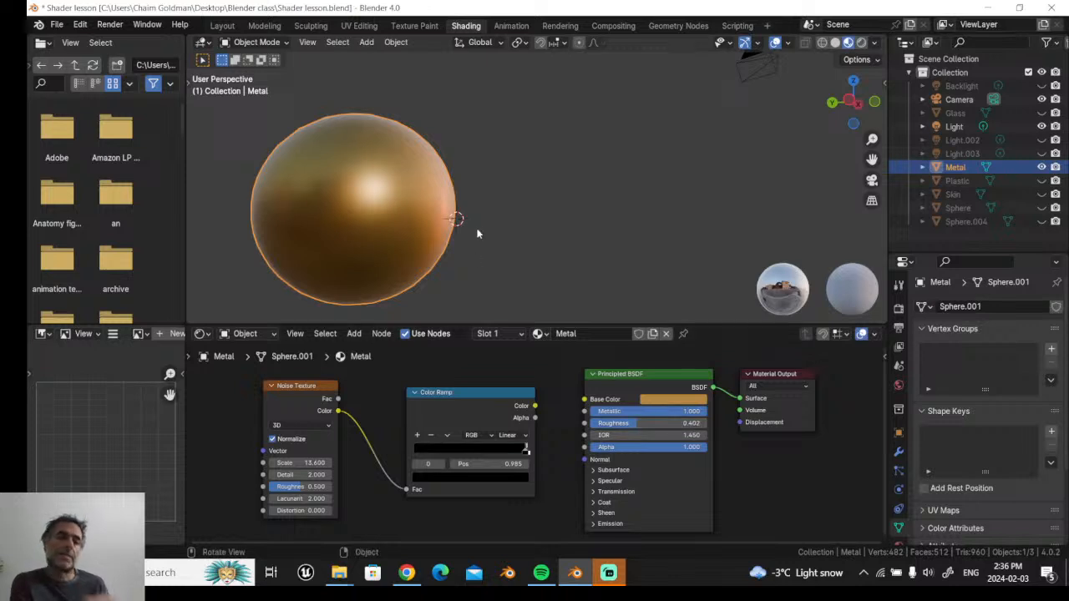
- Connect the Color Ramp's Color output to the Principled BSDF's Roughness input in the Metal material
middle_drag(477, 232, 532, 214)
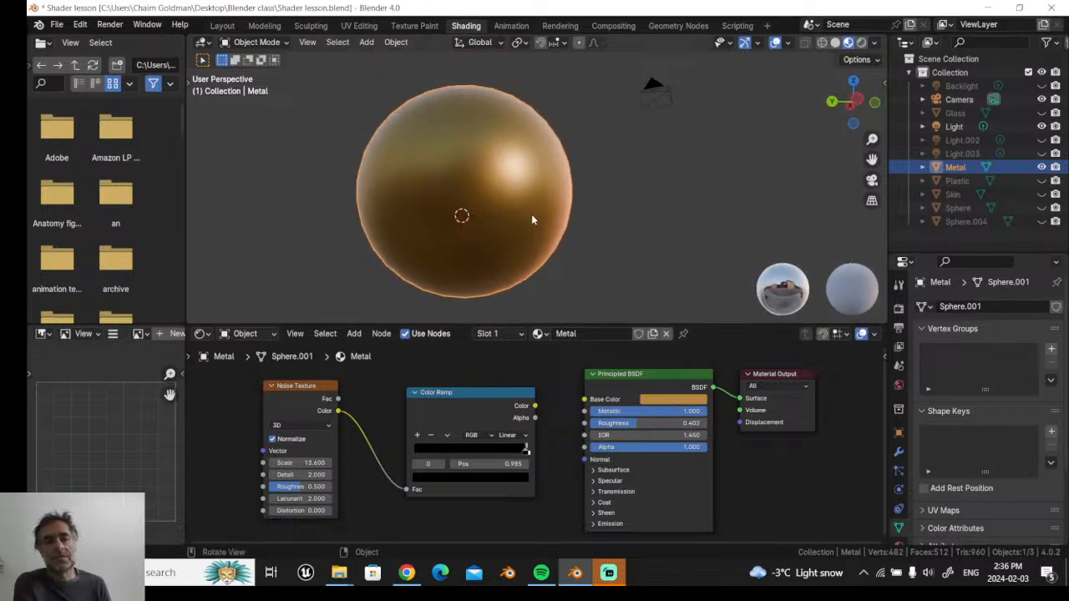
scroll(531, 213, down, 4)
scroll(434, 261, up, 1)
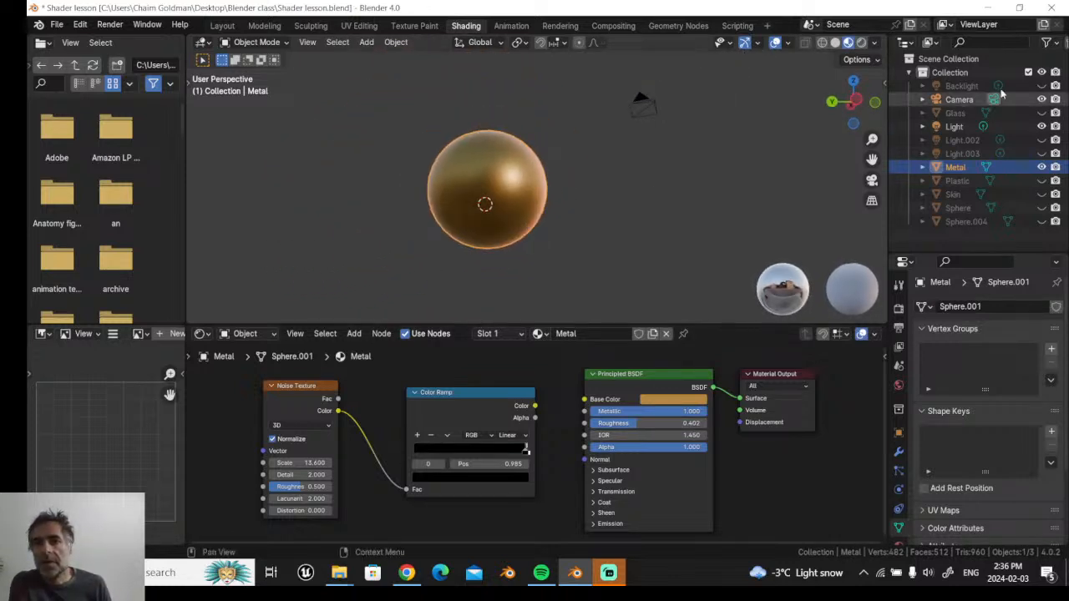
middle_drag(559, 417, 558, 410)
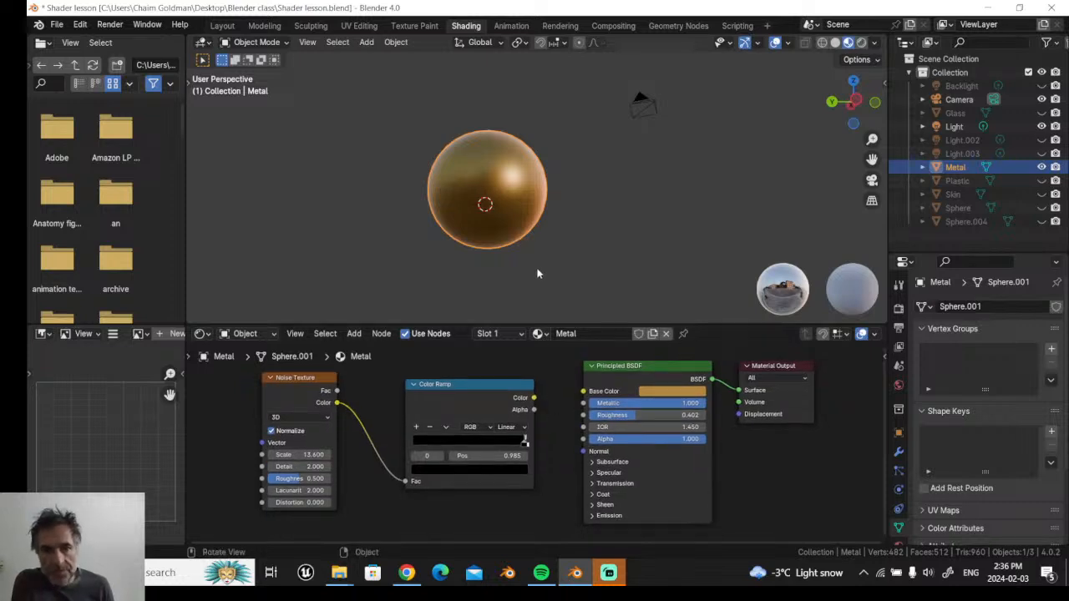
scroll(537, 270, up, 2)
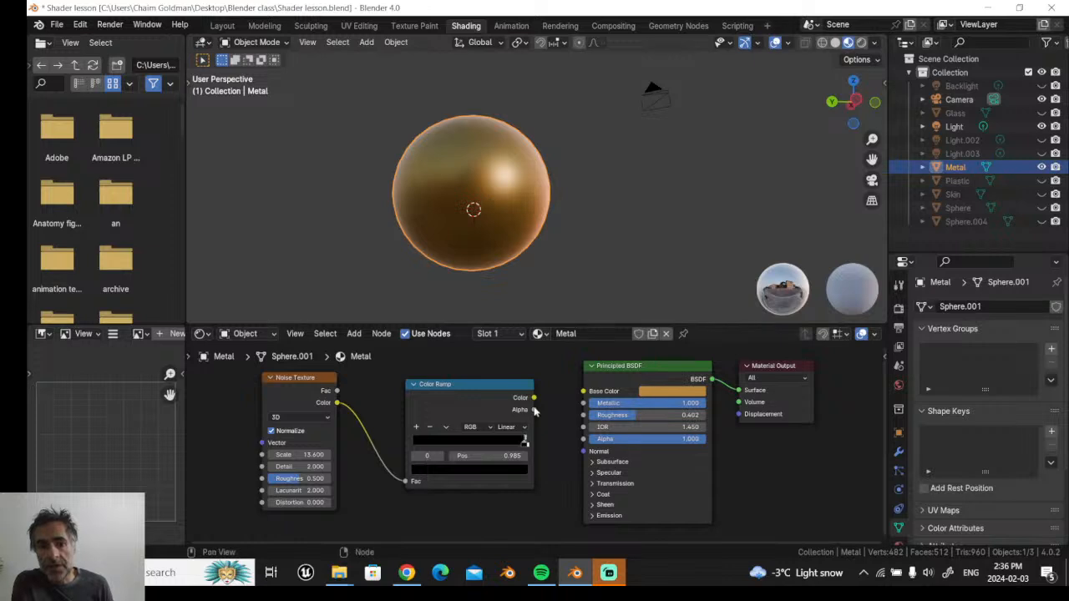
drag(534, 398, 584, 415)
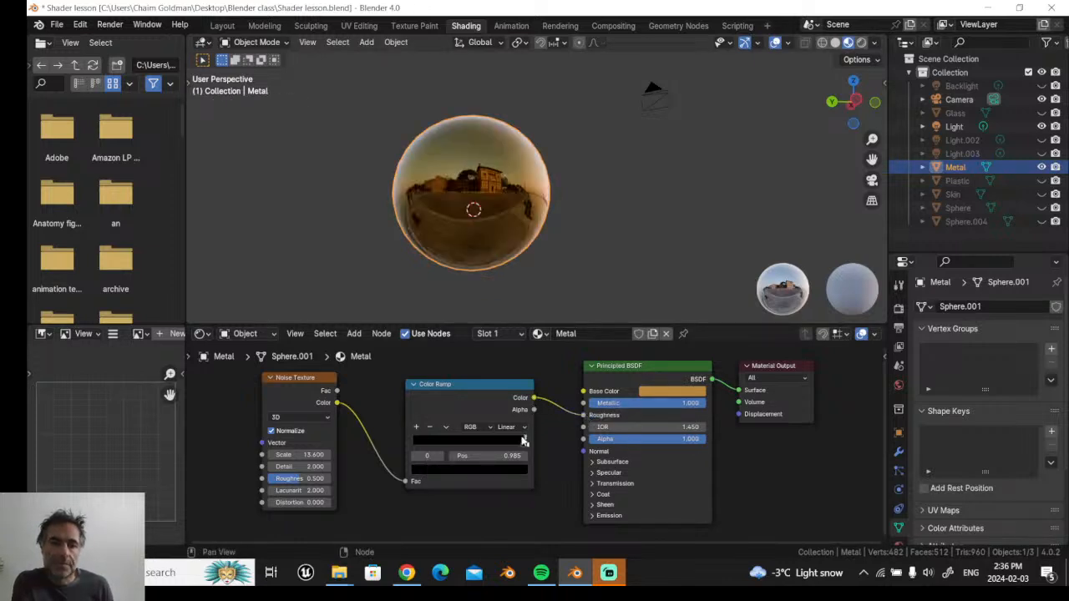
- Rearrange the Color Ramp so the black stop sits at the start and the white stop at 1.000
drag(524, 446, 434, 443)
middle_drag(578, 219, 628, 208)
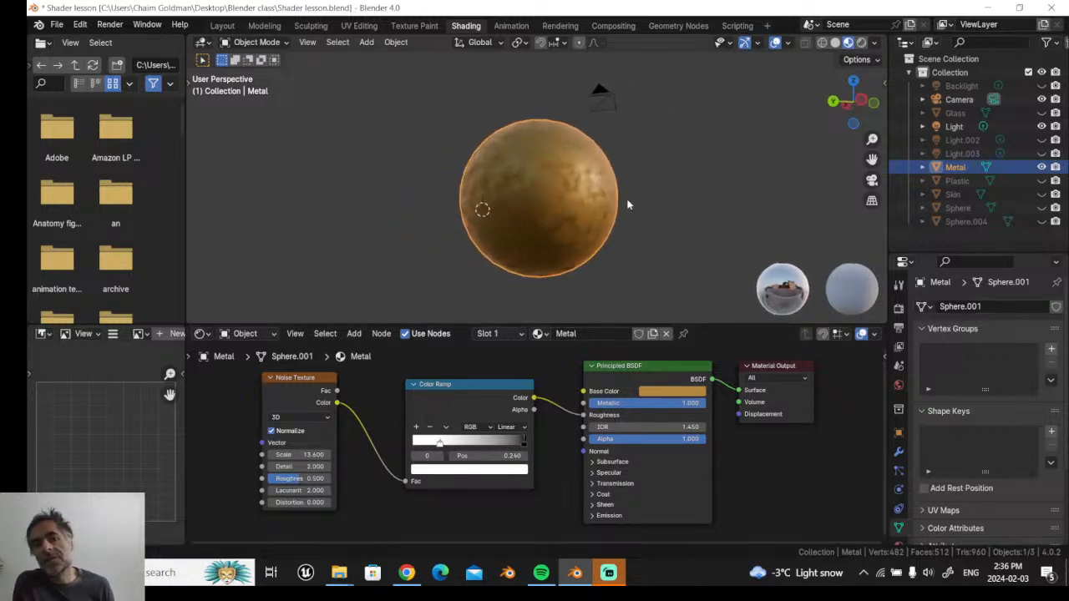
scroll(627, 199, up, 3)
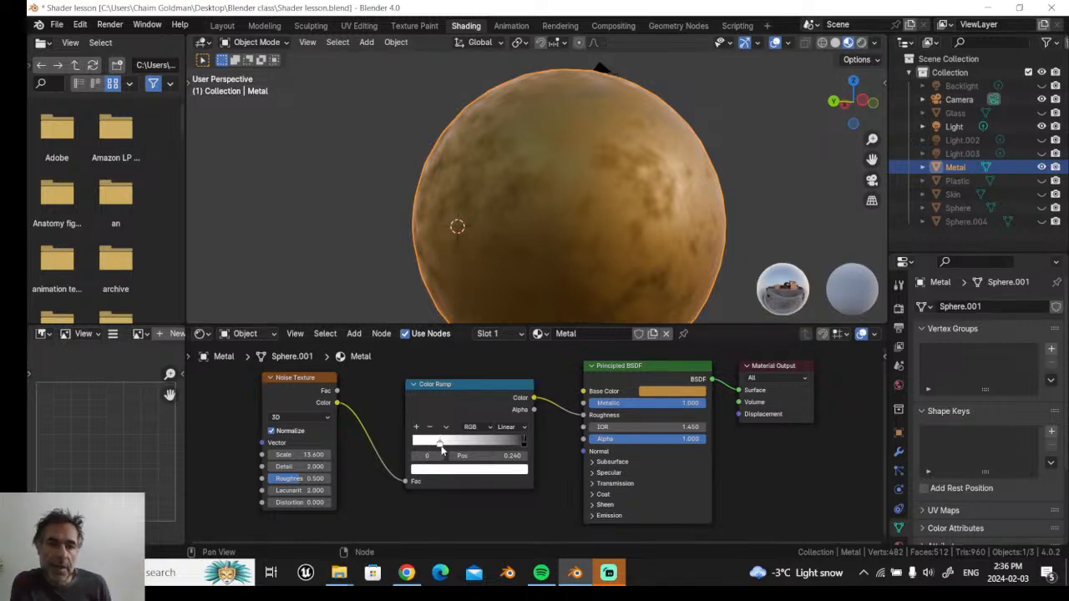
mouse_move(524, 442)
mouse_down()
mouse_move(397, 444)
mouse_move(535, 443)
mouse_up()
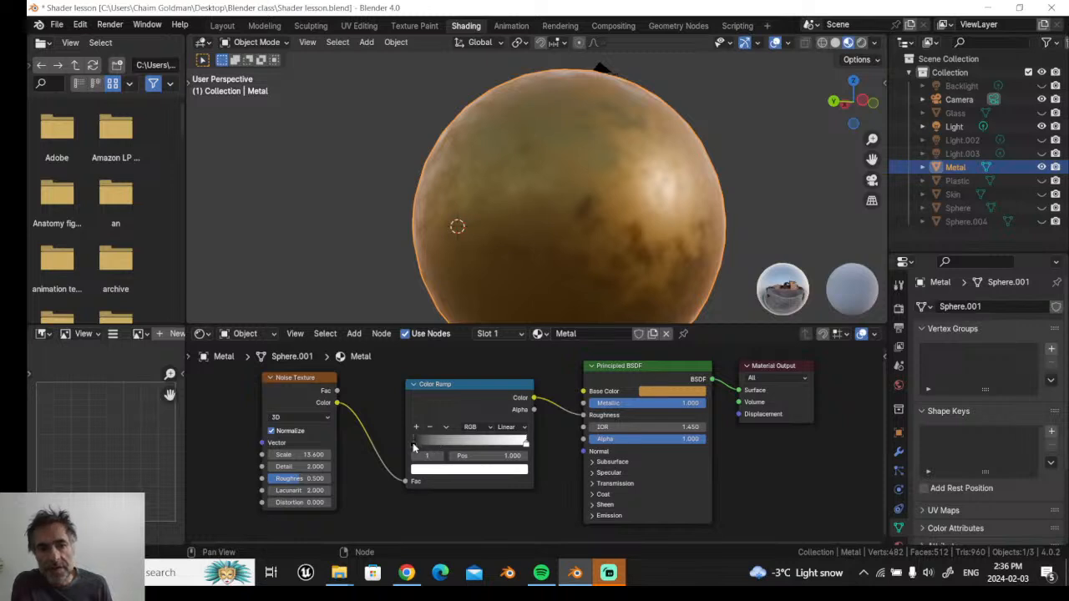
- Try sliding the Color Ramp's white stop down to 0.084, and return it to 1.000
scroll(519, 451, down, 1)
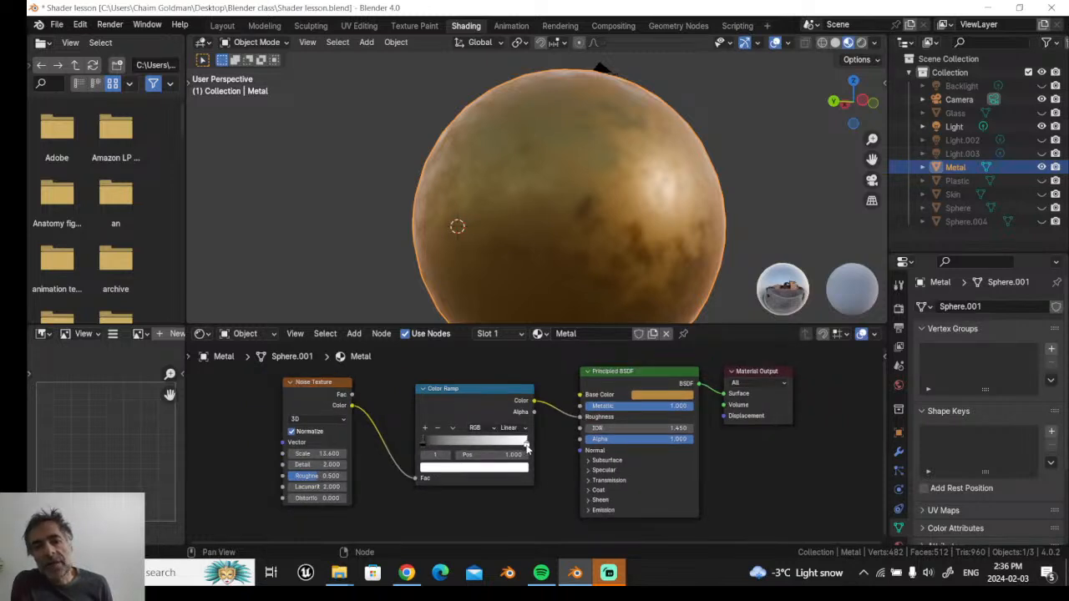
drag(527, 449, 427, 454)
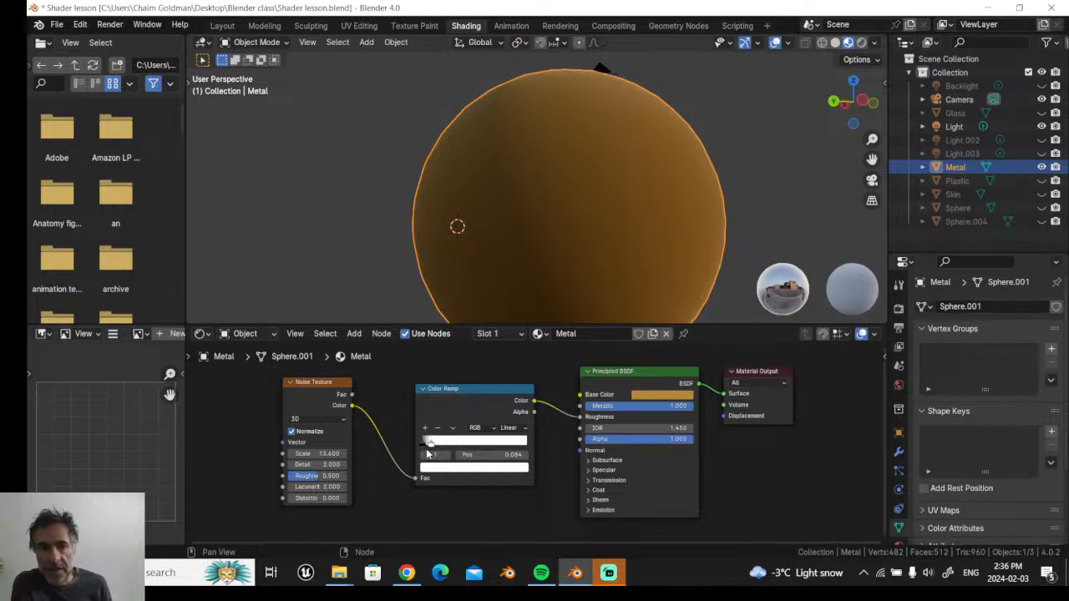
drag(432, 454, 542, 453)
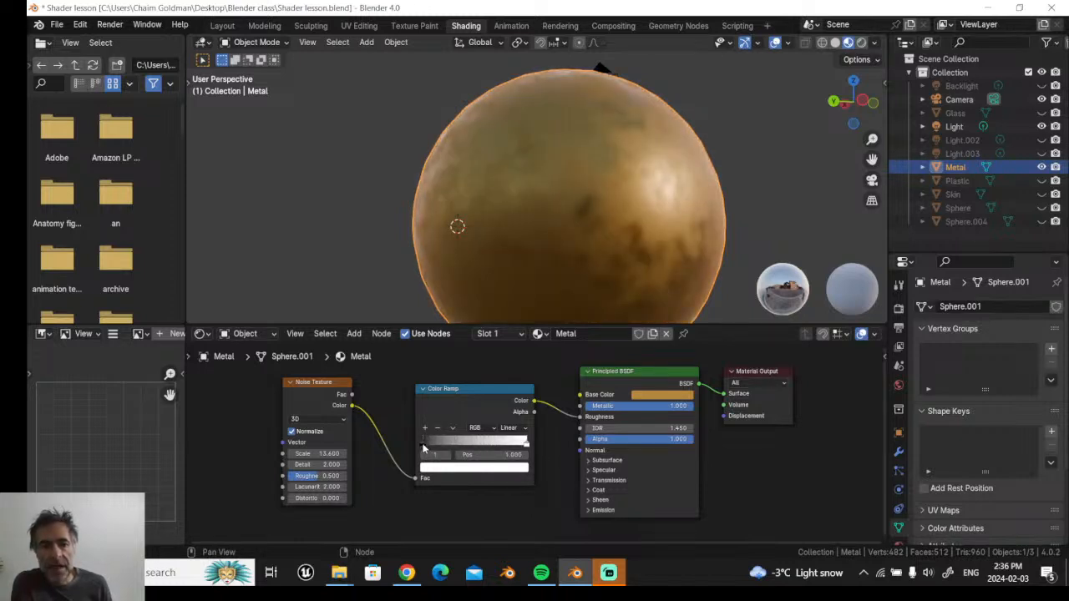
- Move the Color Ramp's black stop to 0.109 and slide the white stop inward
mouse_move(423, 443)
mouse_down()
mouse_move(522, 441)
mouse_move(434, 443)
mouse_up()
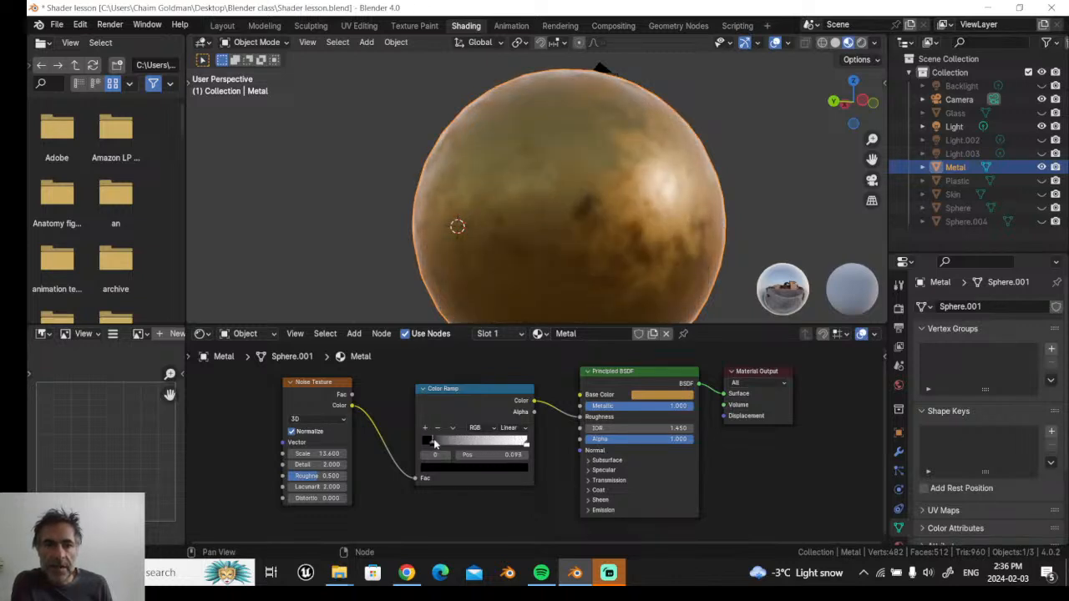
mouse_move(526, 448)
mouse_down()
mouse_move(486, 444)
mouse_move(496, 444)
mouse_up()
click(418, 439)
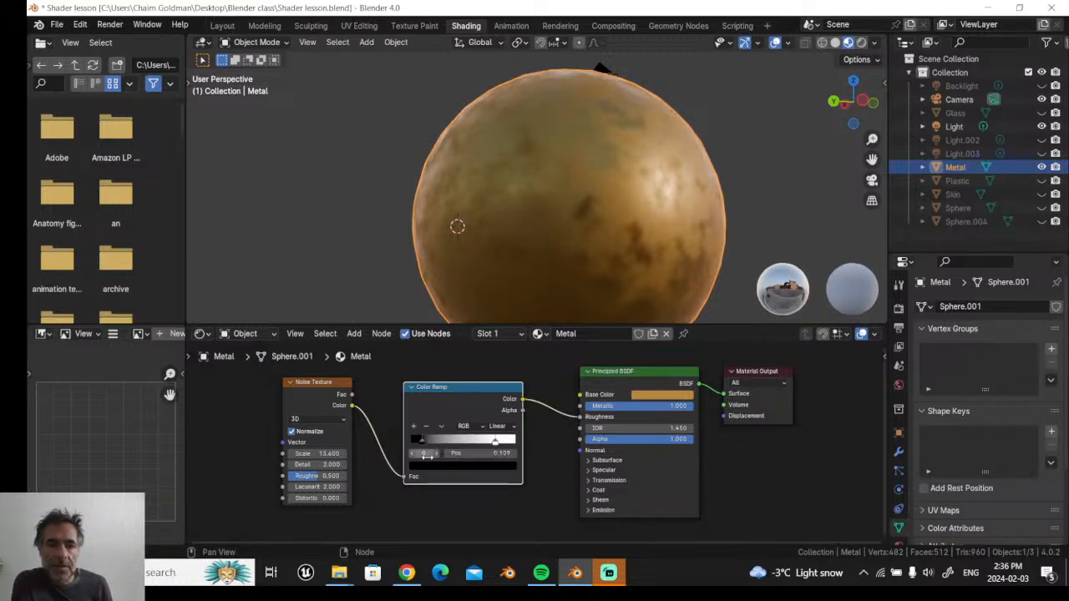
- Lighten the Color Ramp's black stop to a grey with Value 0.192, and move the white stop to 0.815
click(462, 466)
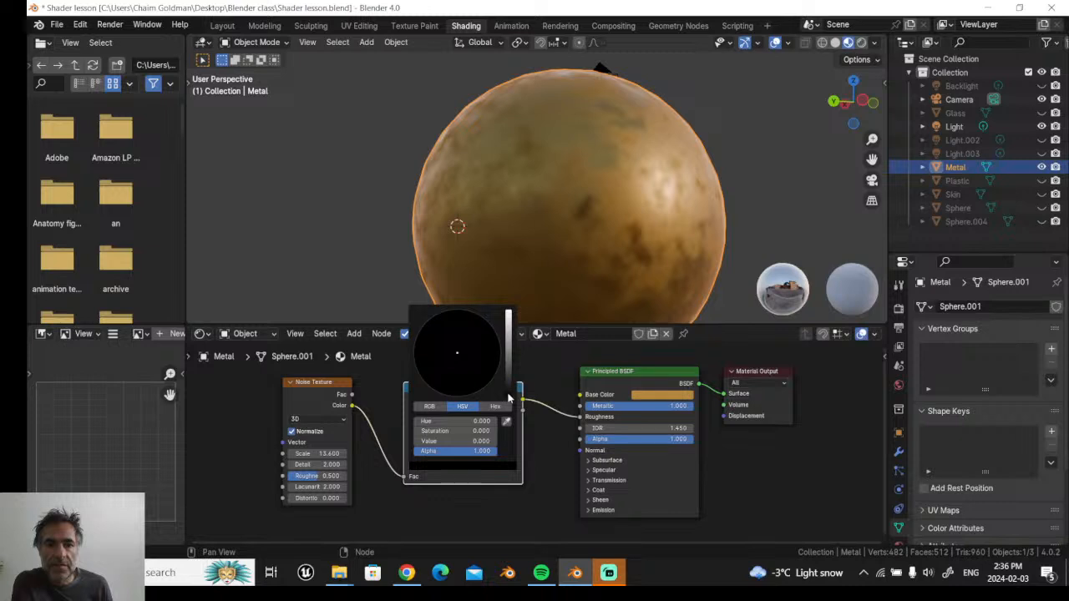
drag(509, 395, 507, 355)
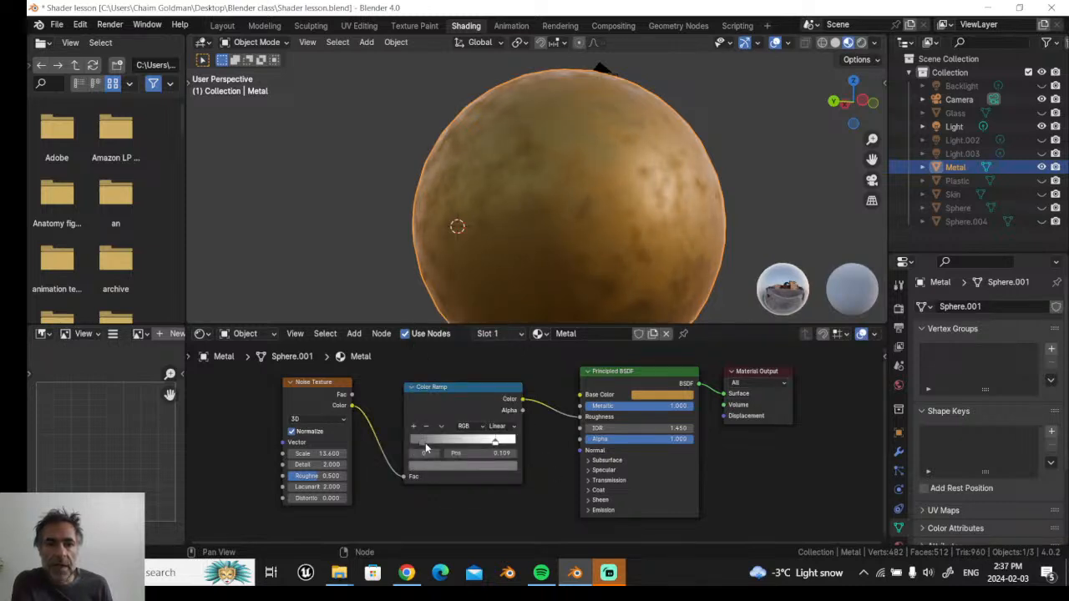
mouse_move(424, 444)
mouse_down()
mouse_move(443, 441)
mouse_move(423, 441)
mouse_up()
click(498, 443)
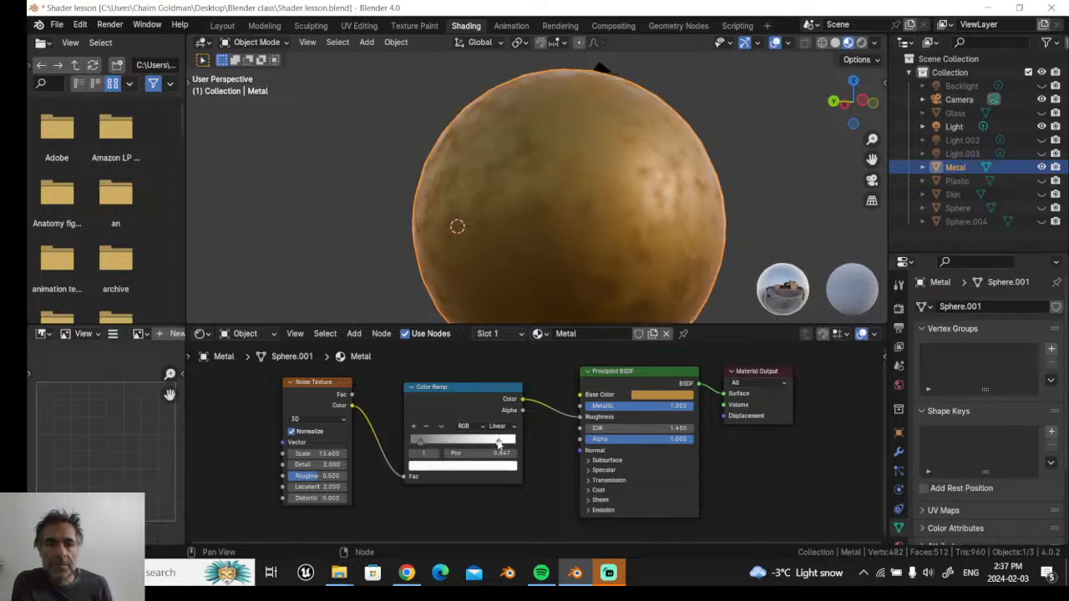
- Set the Noise Texture's Detail to 4.600 and Roughness to 0.540
drag(305, 464, 339, 476)
mouse_move(343, 475)
mouse_down()
mouse_move(301, 475)
mouse_move(326, 475)
mouse_up()
middle_drag(376, 258, 422, 264)
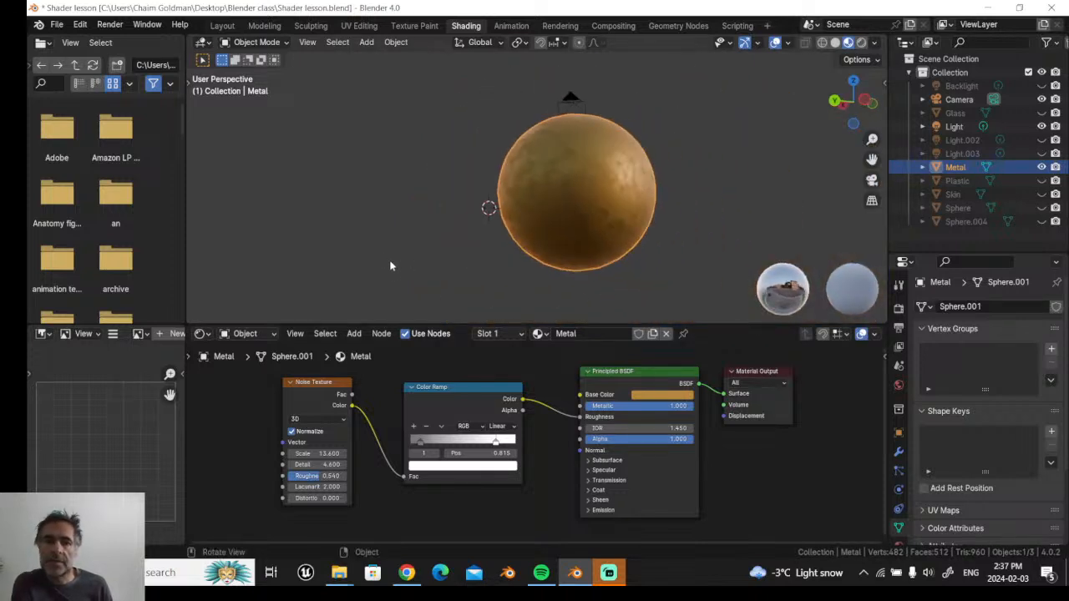
- Darken the Color Ramp's grey stop and move it to 0.215, and deselect the Metal sphere
click(422, 445)
click(422, 467)
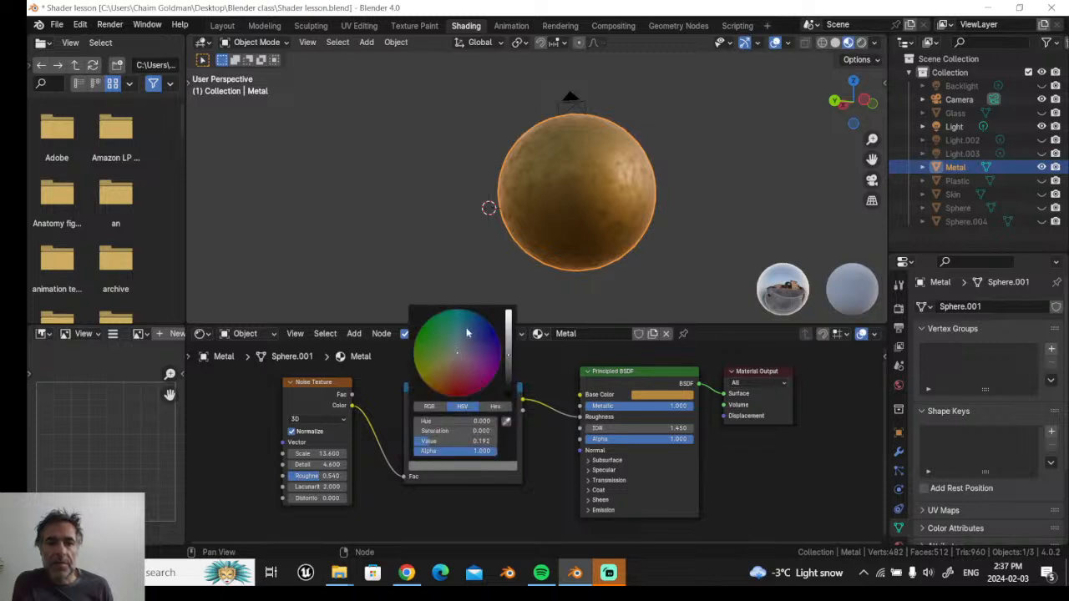
drag(456, 441, 433, 441)
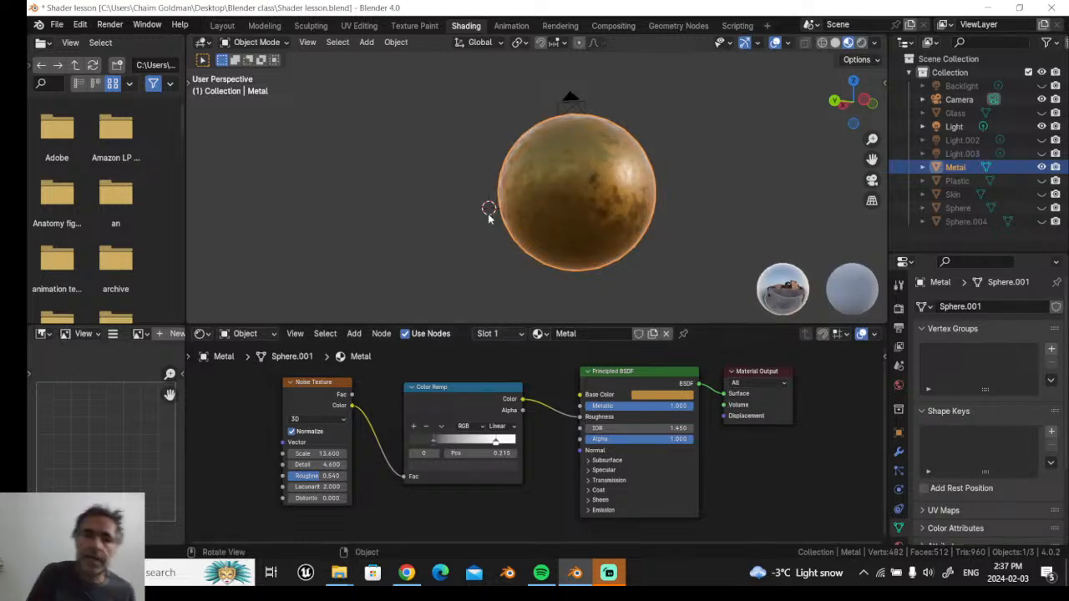
click(471, 291)
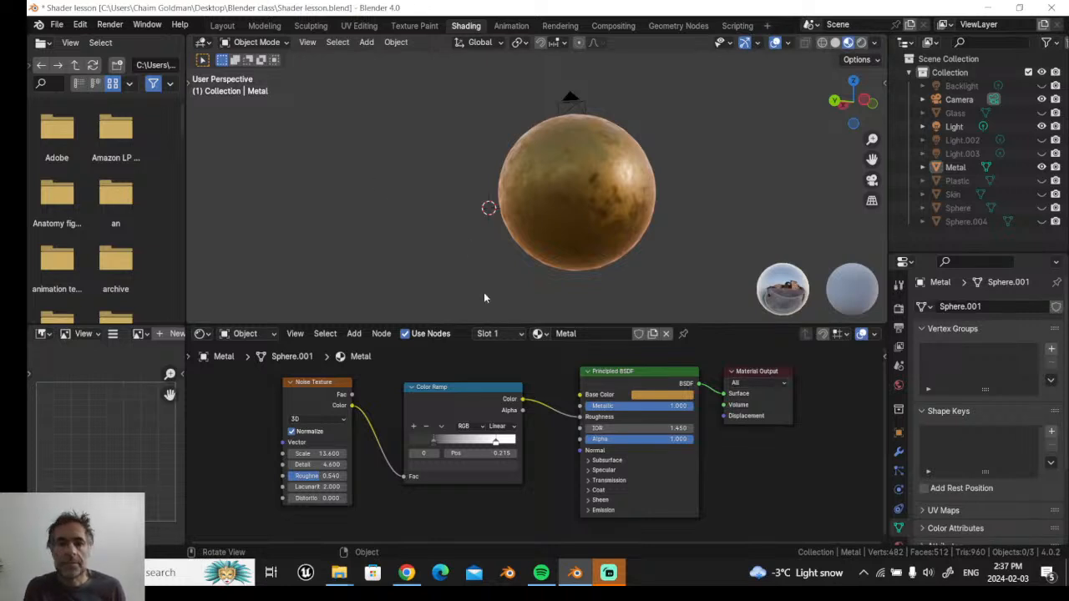
- Hide the Metal sphere, unhide the Glass sphere and select it to display its material nodes
click(1041, 167)
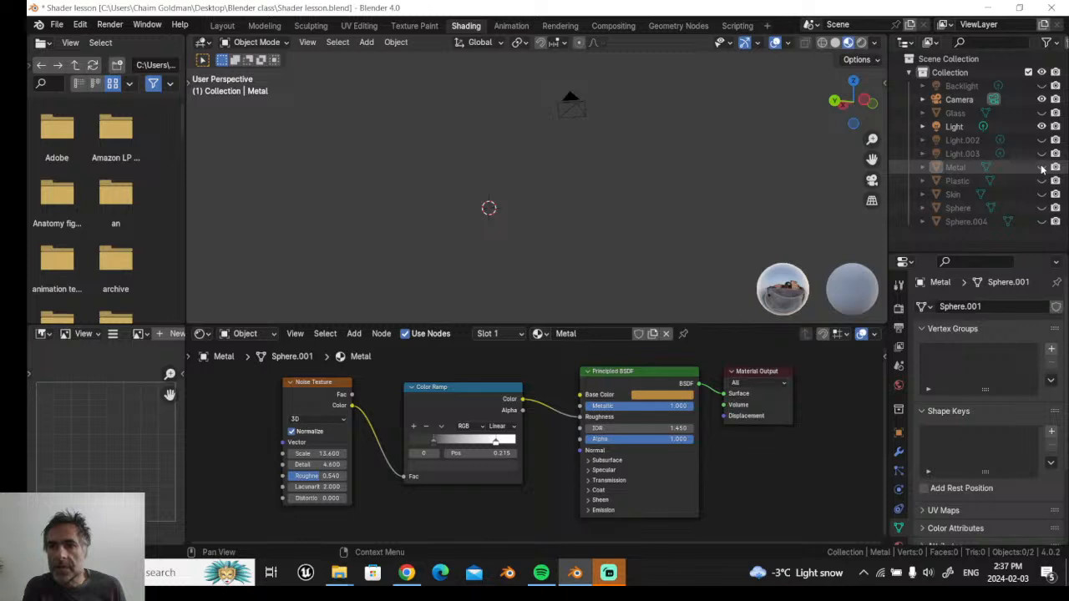
click(1042, 113)
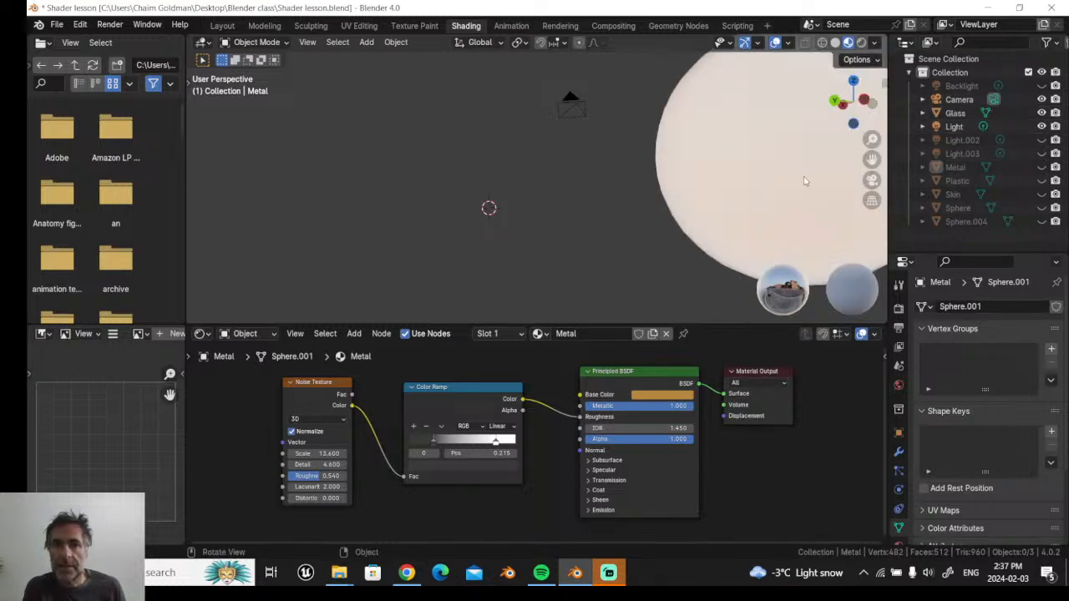
drag(872, 159, 677, 152)
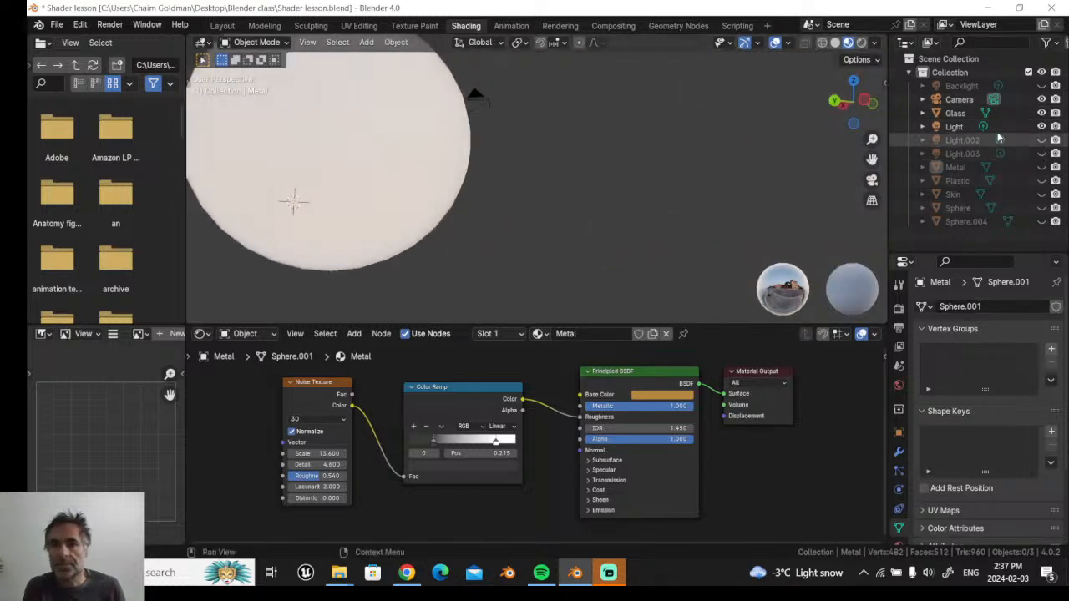
click(956, 113)
scroll(633, 197, down, 5)
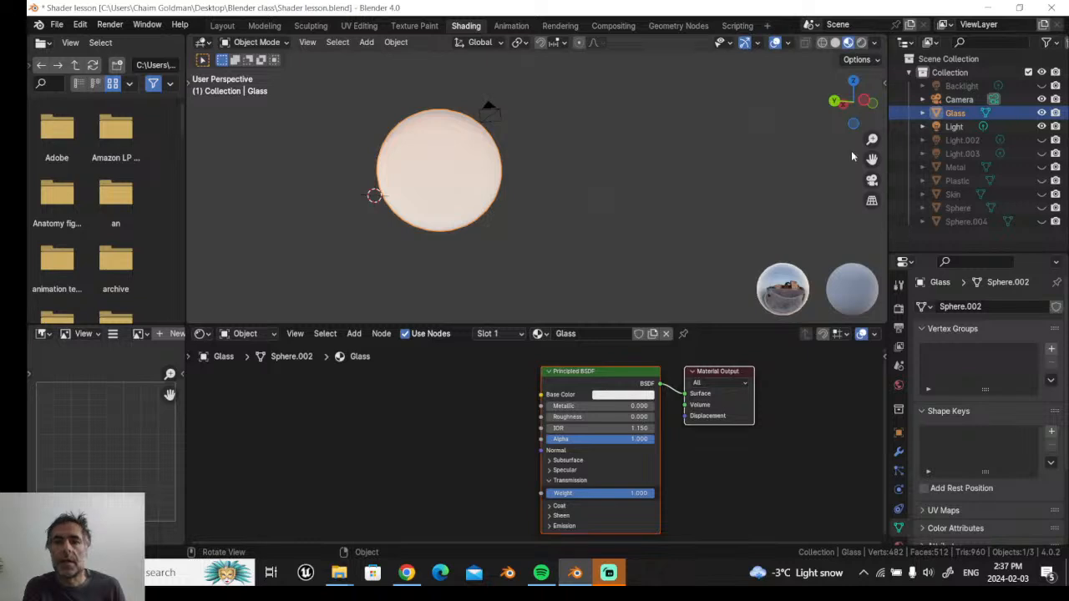
drag(888, 161, 909, 164)
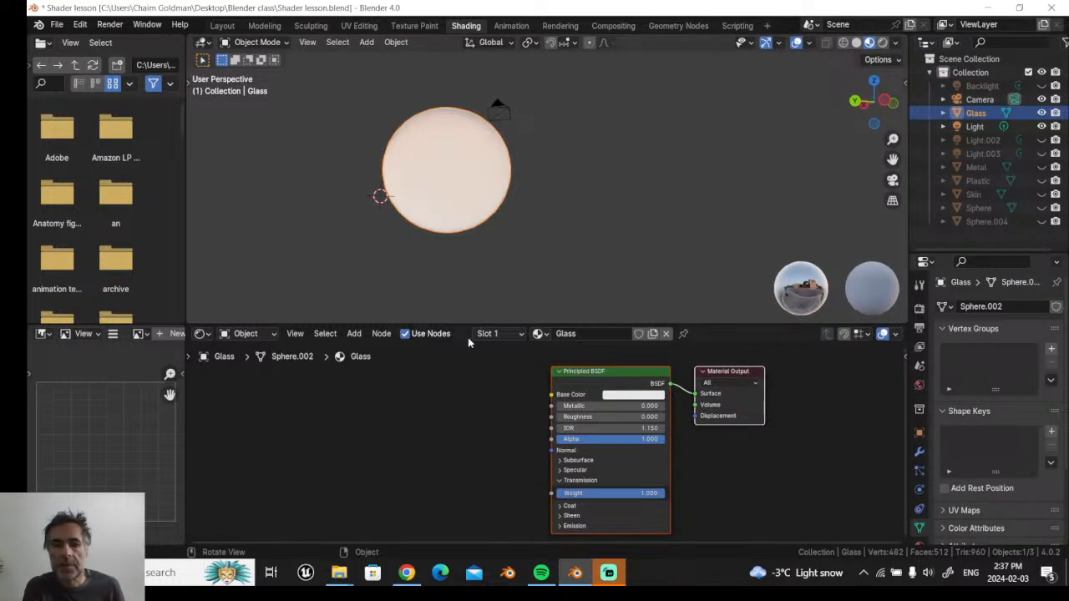
- Switch the viewport to Rendered shading and view the Glass sphere deselected
click(883, 43)
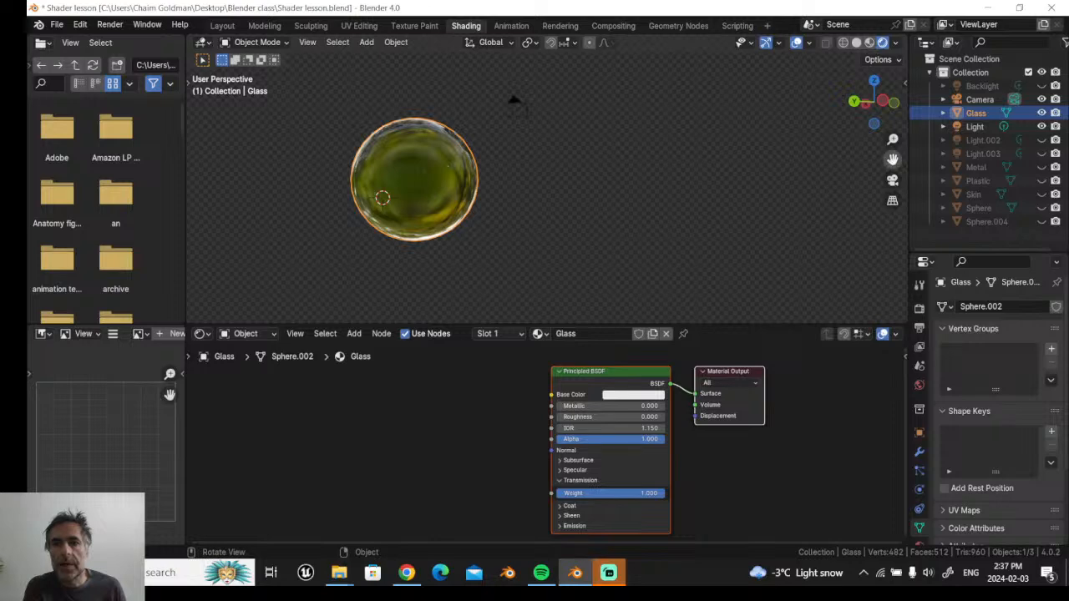
drag(892, 159, 969, 166)
click(619, 210)
middle_drag(619, 210, 585, 233)
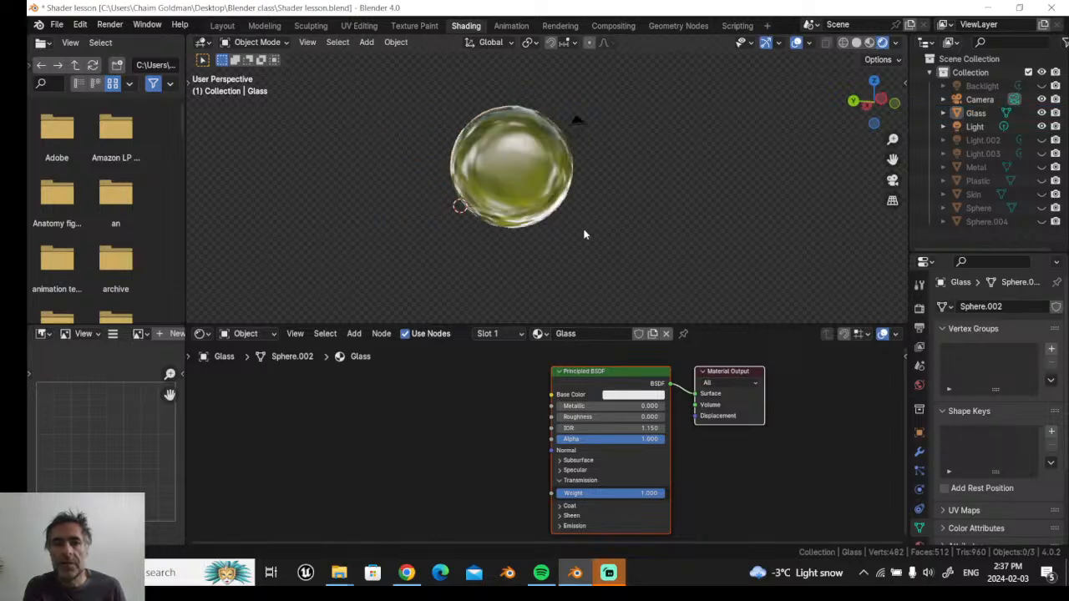
click(503, 183)
click(486, 249)
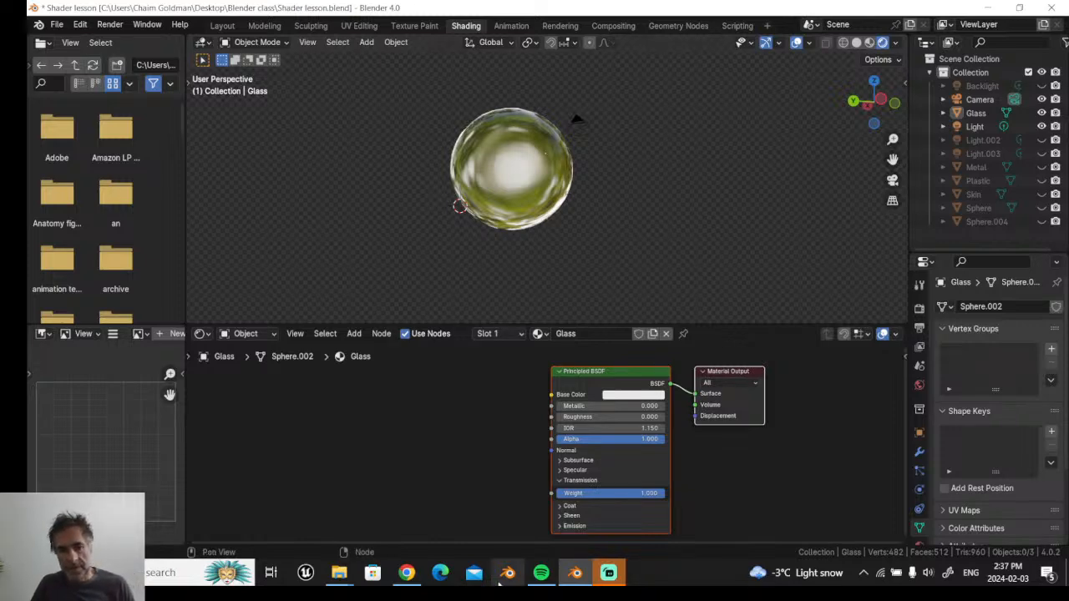
- Lower the Glass material's Transmission Weight to 0.000 to compare the look, and restore it to 1.000
click(565, 482)
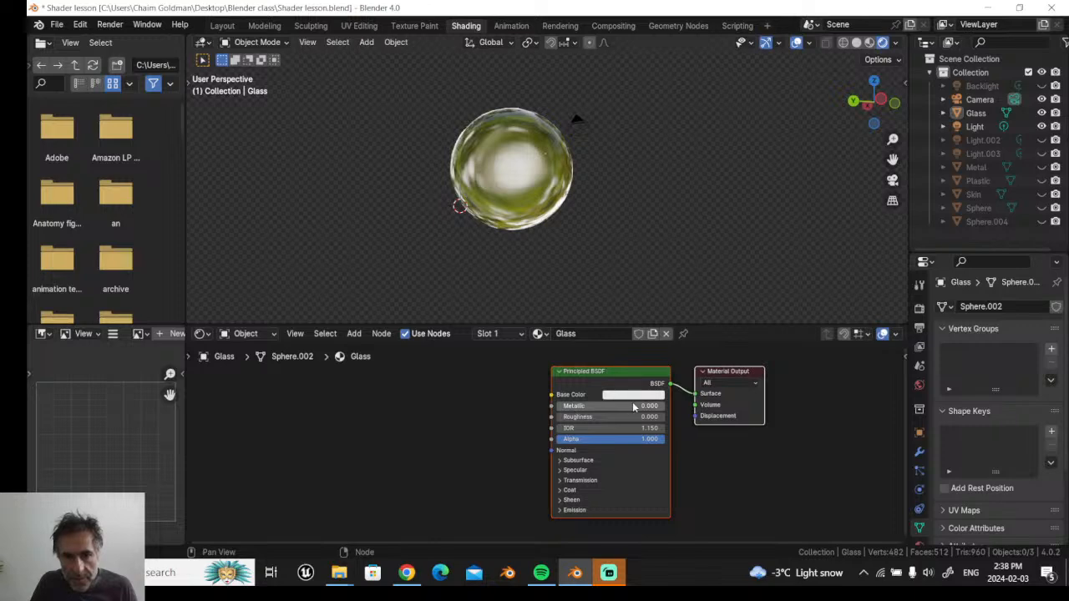
click(559, 481)
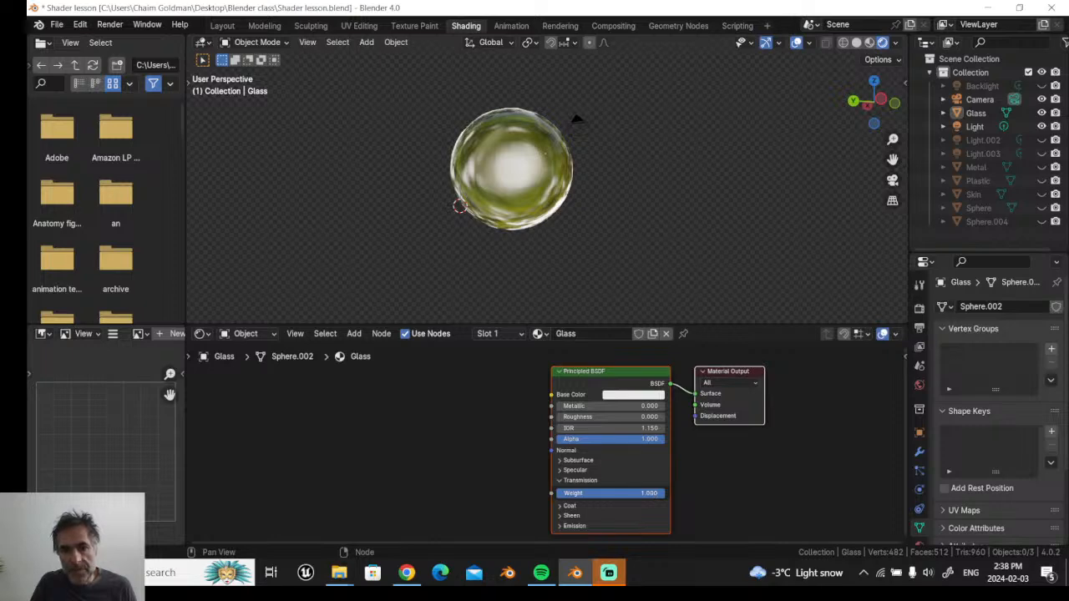
drag(665, 494, 558, 495)
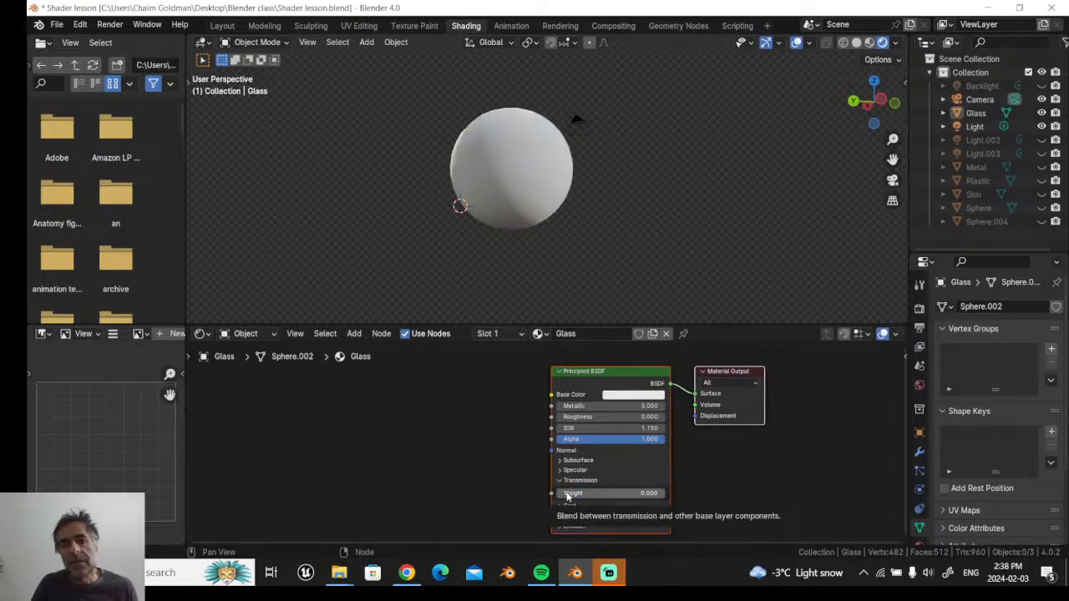
drag(568, 495, 665, 494)
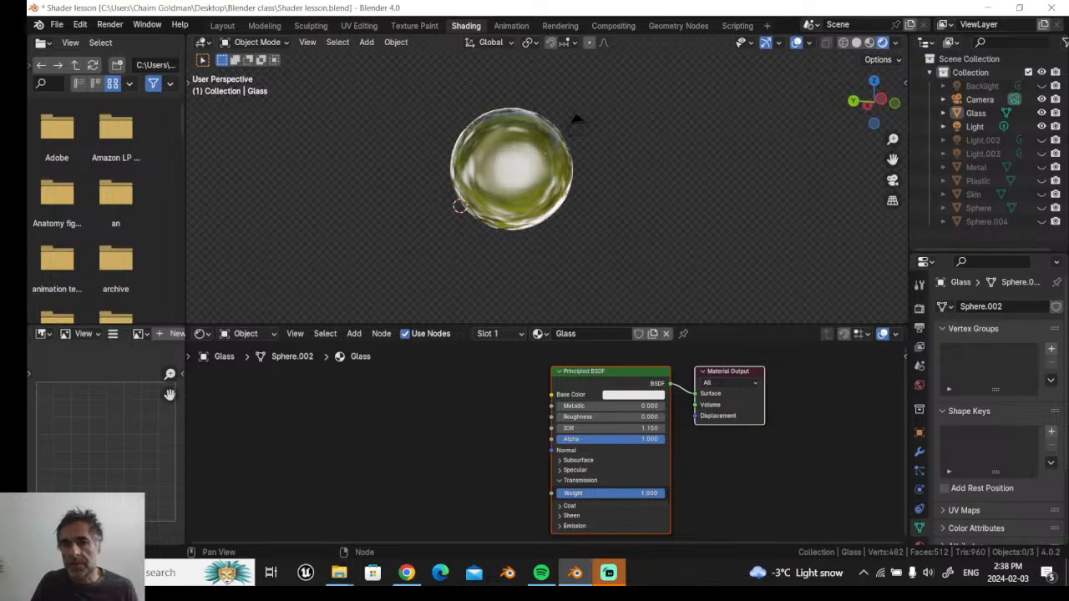
- Try a Roughness of 0.298 on the Glass material, and return it to 0.000
mouse_move(616, 234)
middle_down()
mouse_move(556, 223)
mouse_move(618, 215)
middle_up()
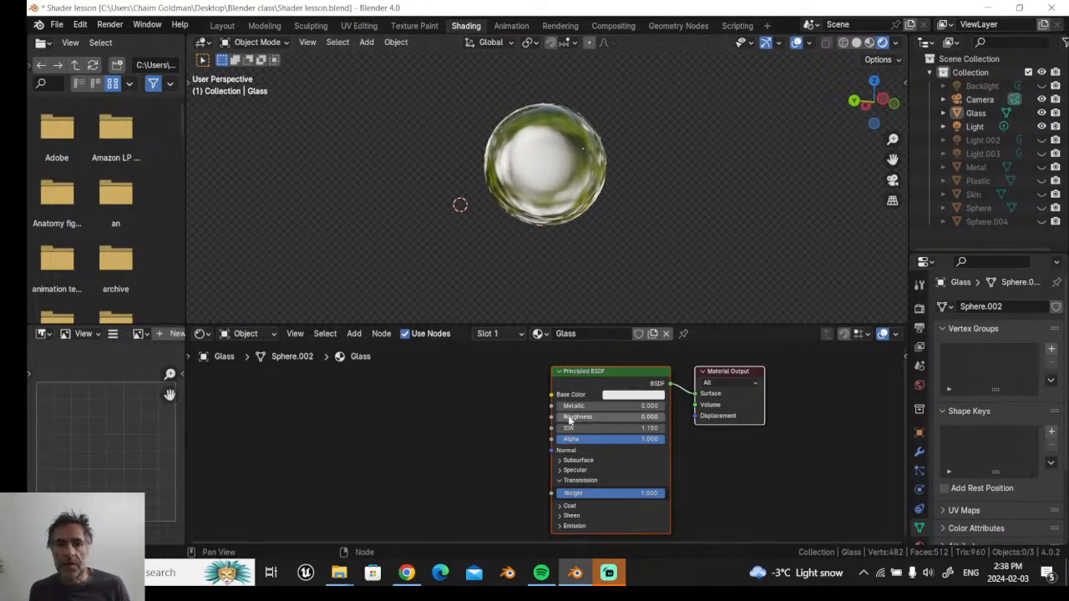
mouse_move(571, 421)
mouse_down()
mouse_move(610, 417)
mouse_move(589, 417)
mouse_up()
middle_drag(596, 249, 629, 246)
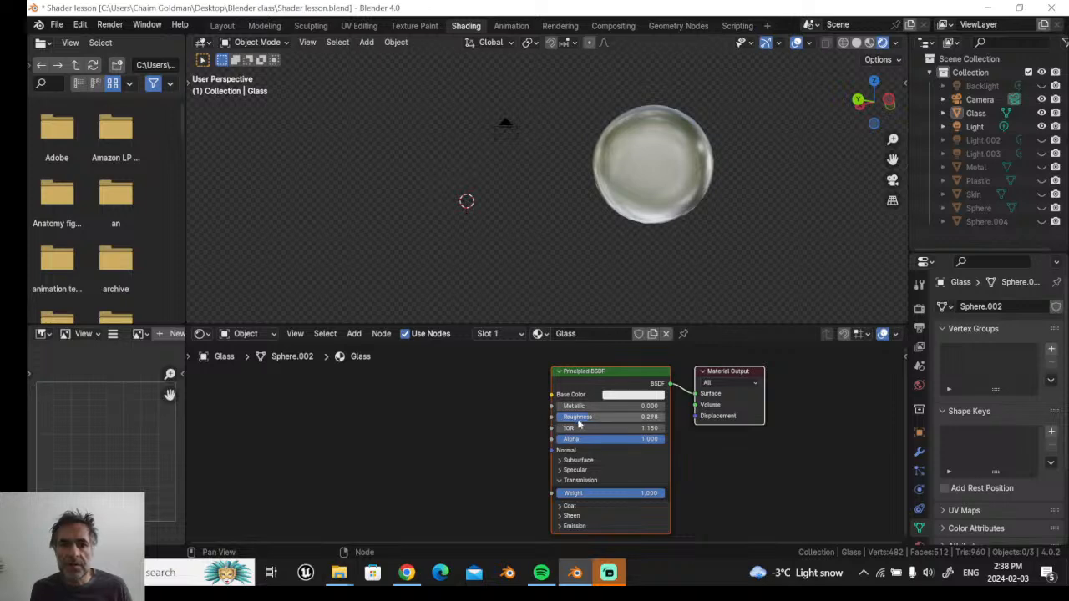
drag(583, 417, 557, 418)
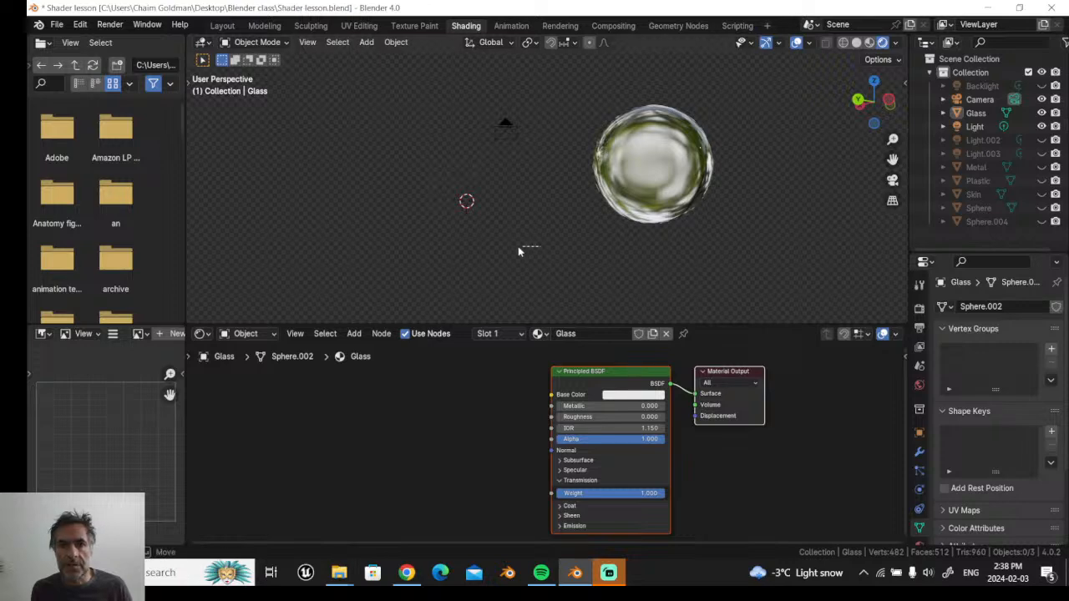
- Set the Glass material's Roughness to 0.251 for a frosted look
middle_drag(548, 258, 525, 299)
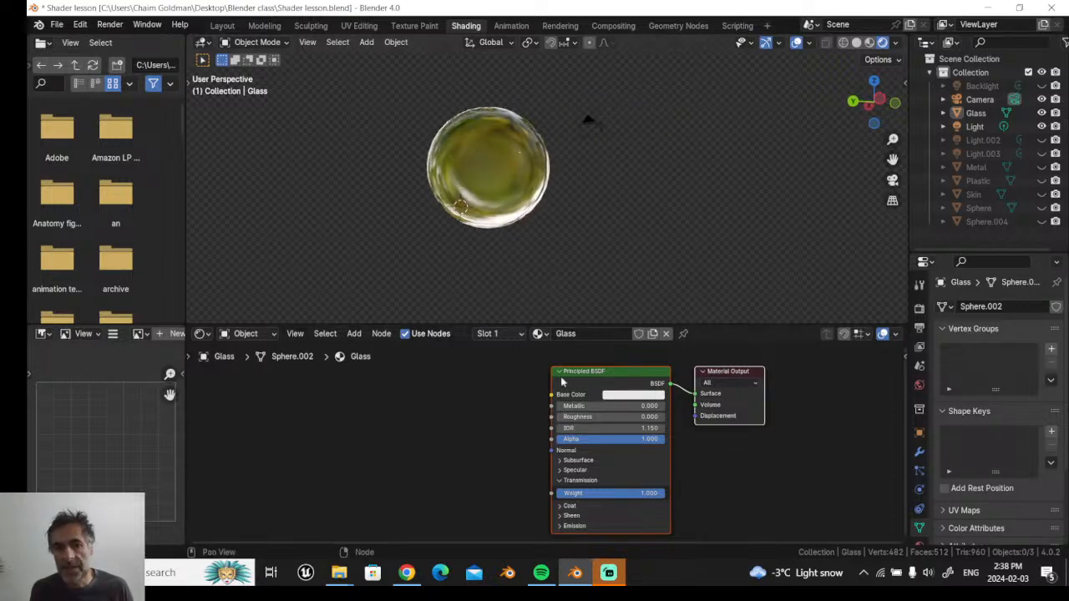
drag(558, 417, 585, 417)
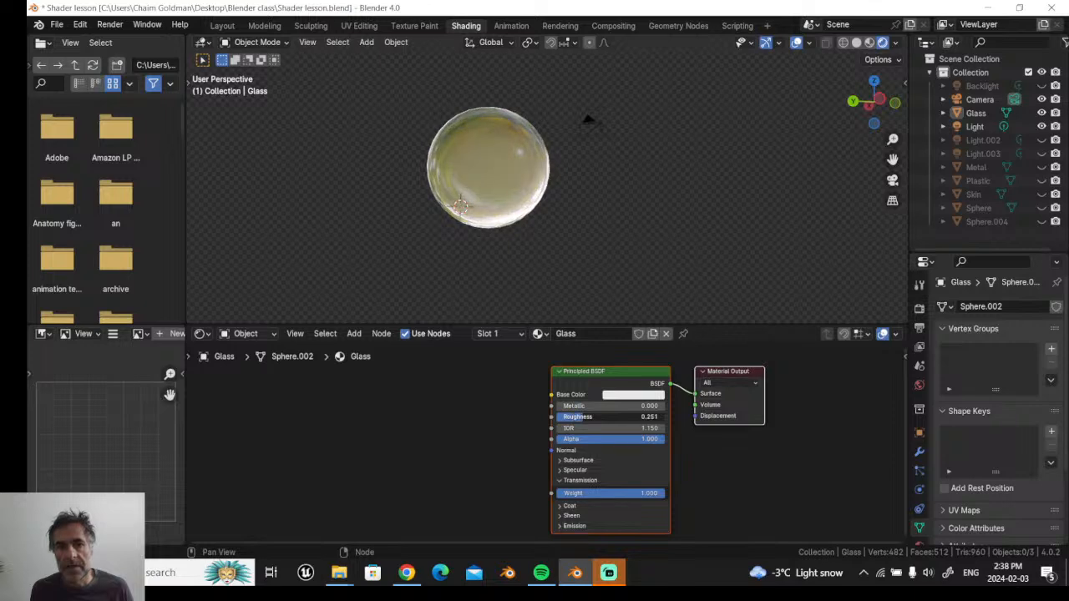
middle_drag(637, 229, 683, 233)
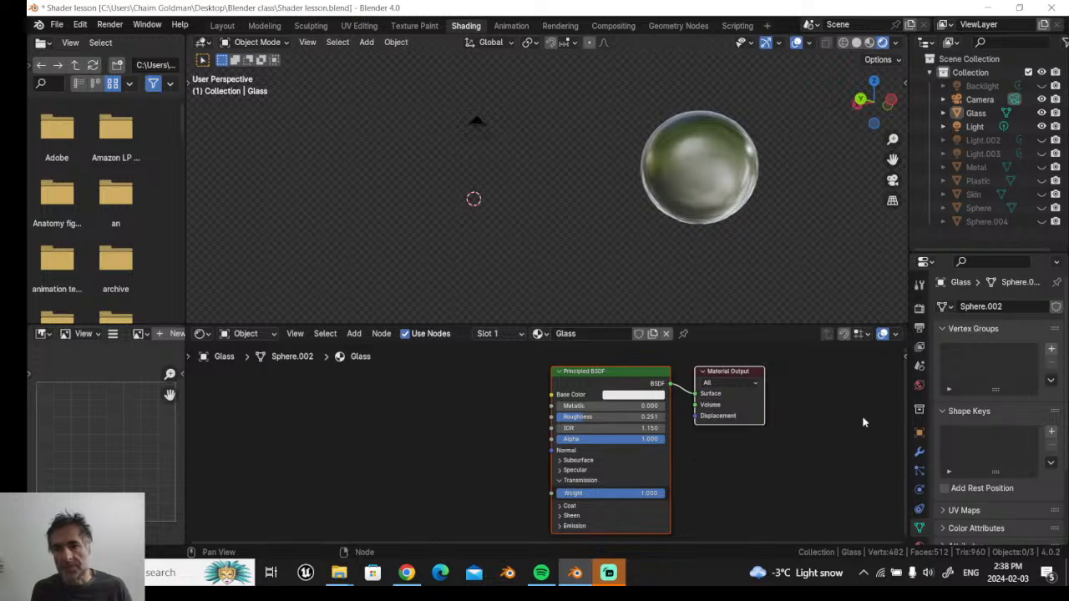
- Check the Screen Space Refraction option in the Glass material's settings
scroll(923, 522, down, 1)
click(920, 505)
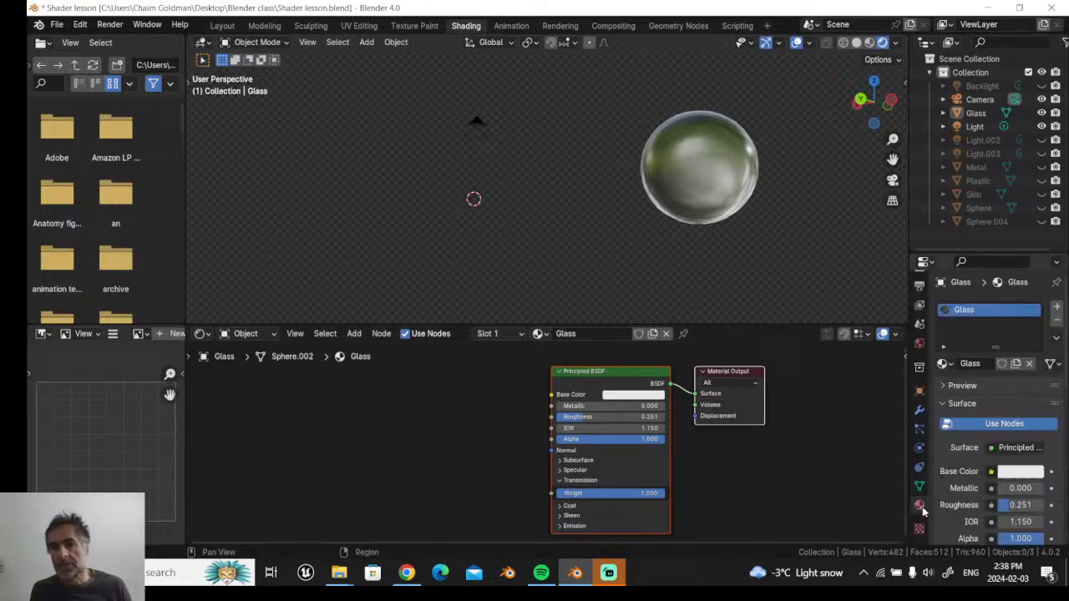
scroll(982, 451, down, 5)
scroll(983, 451, down, 4)
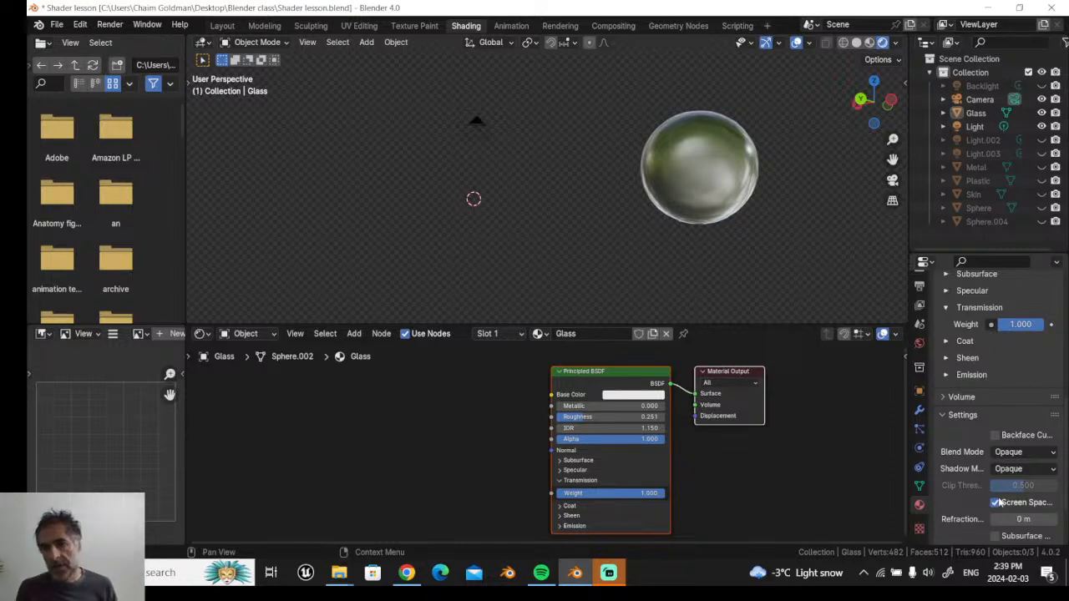
click(995, 503)
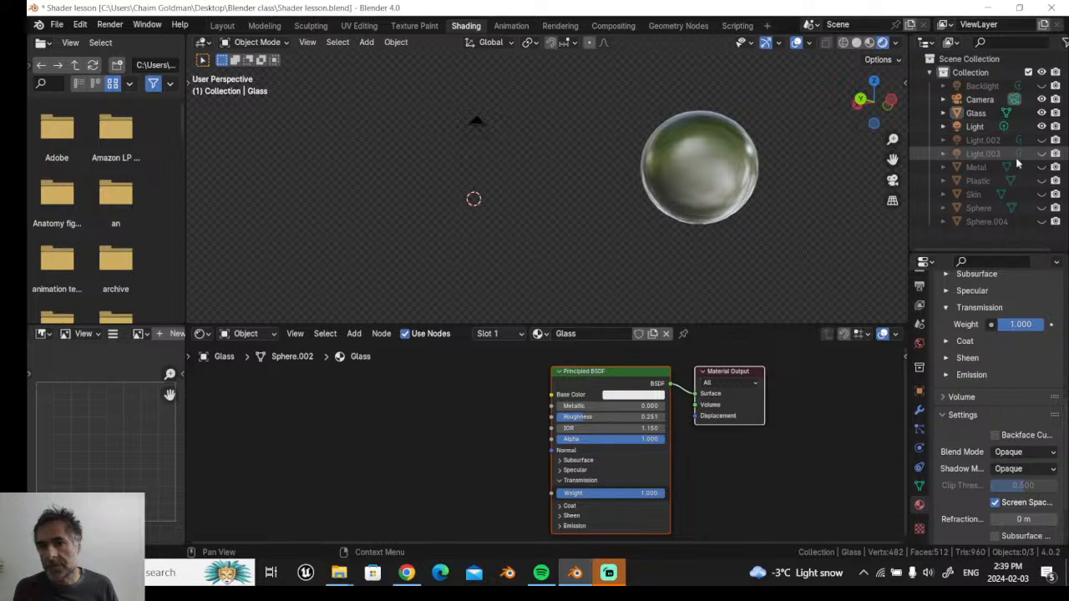
- Unhide the Plastic sphere and, in front view, move the Glass sphere along X until it lines up with the Plastic sphere
click(1042, 181)
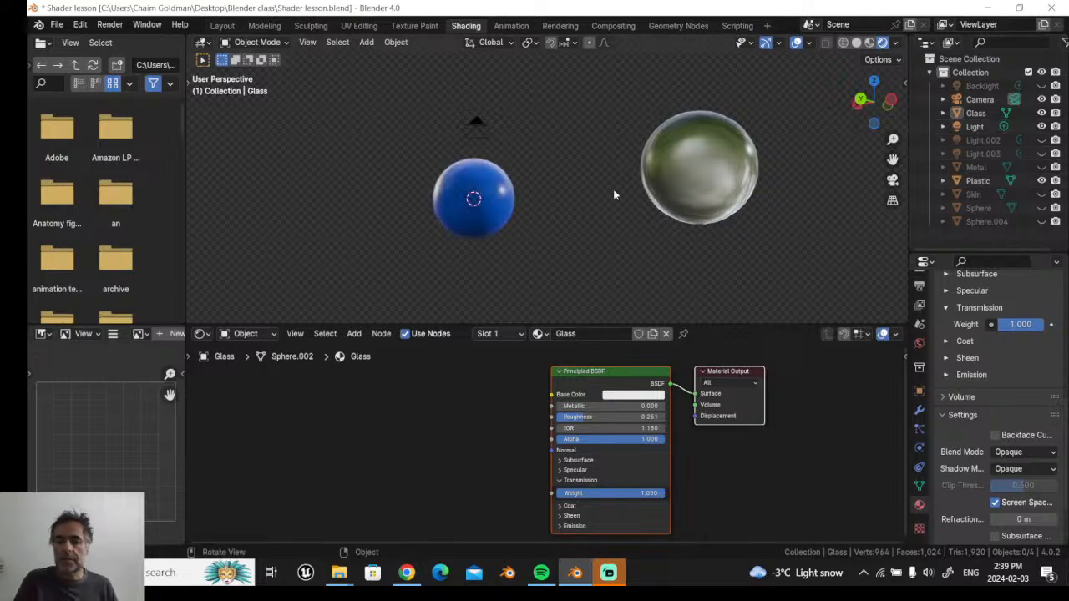
key(KP_1)
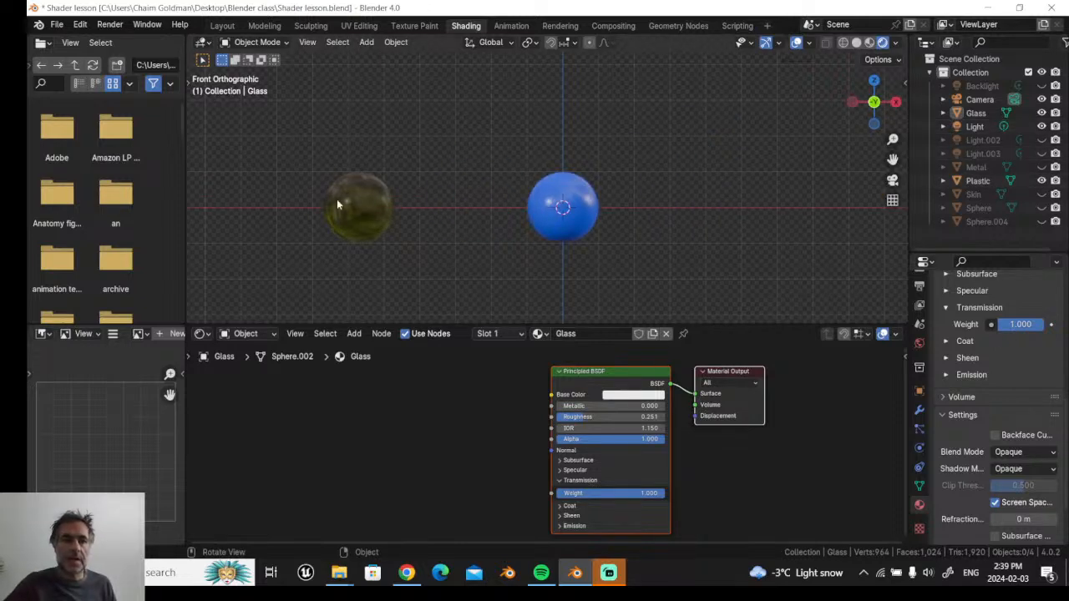
click(335, 209)
key(g)
key(x)
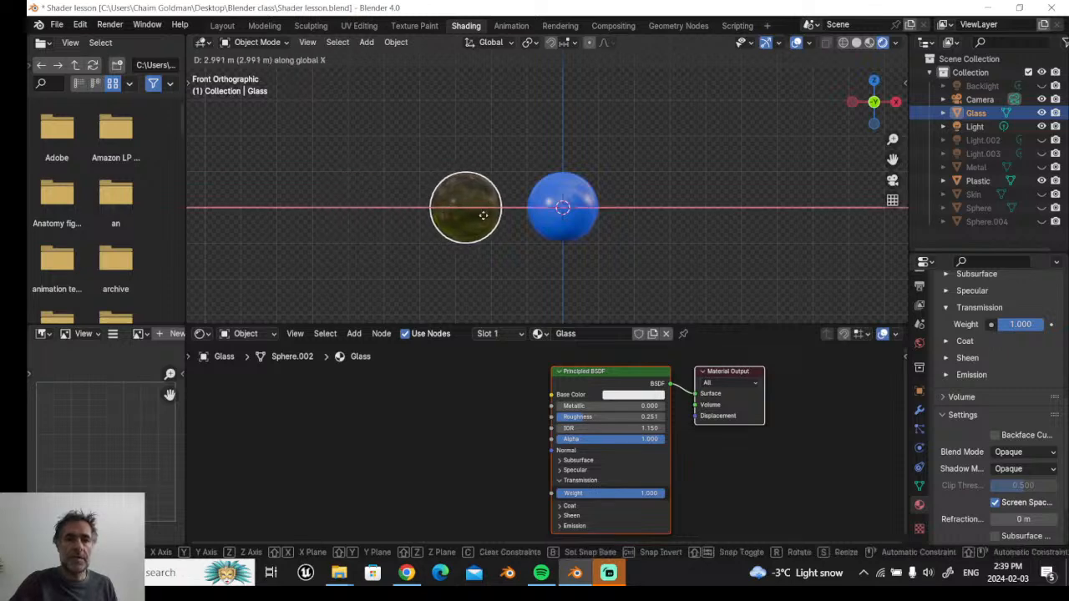
click(493, 228)
- Move the Glass sphere along Y so it sits in front of the Plastic sphere, and view the blue sphere through it
key(g)
key(y)
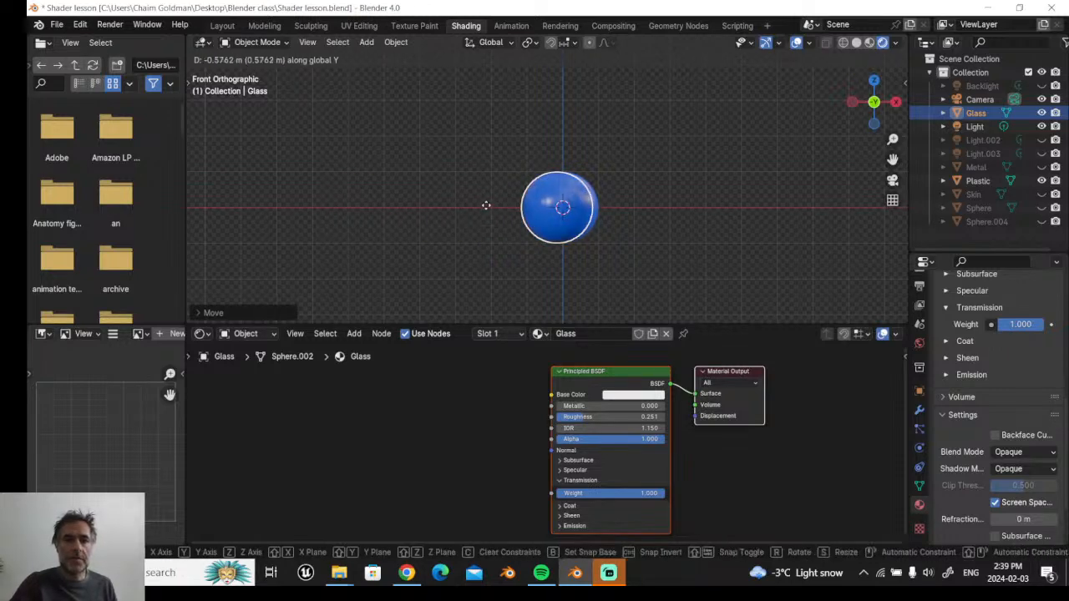
click(491, 195)
middle_drag(511, 203, 427, 211)
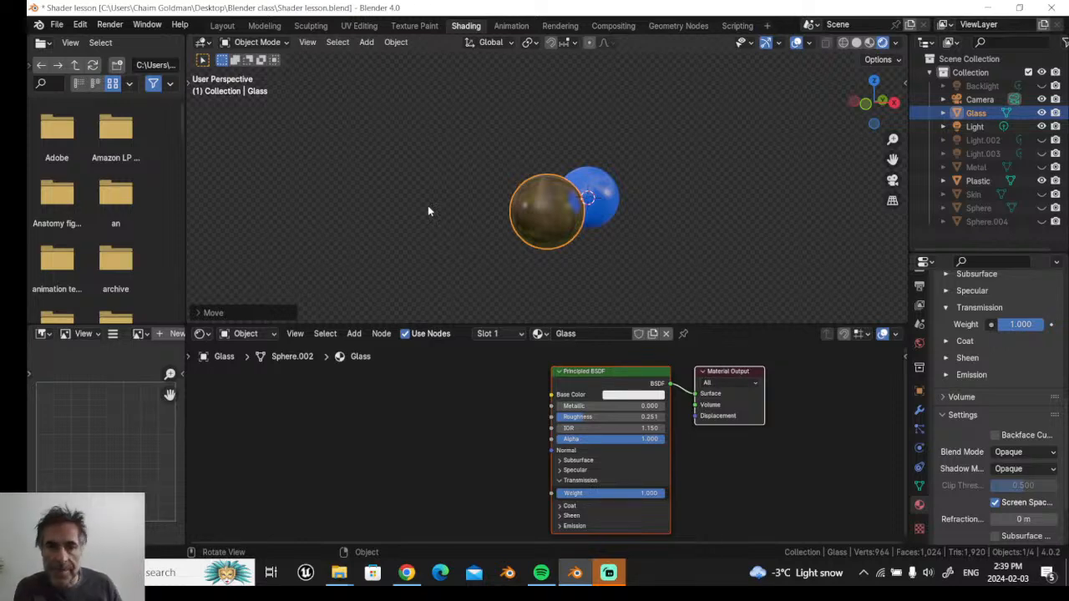
middle_drag(373, 210, 389, 175)
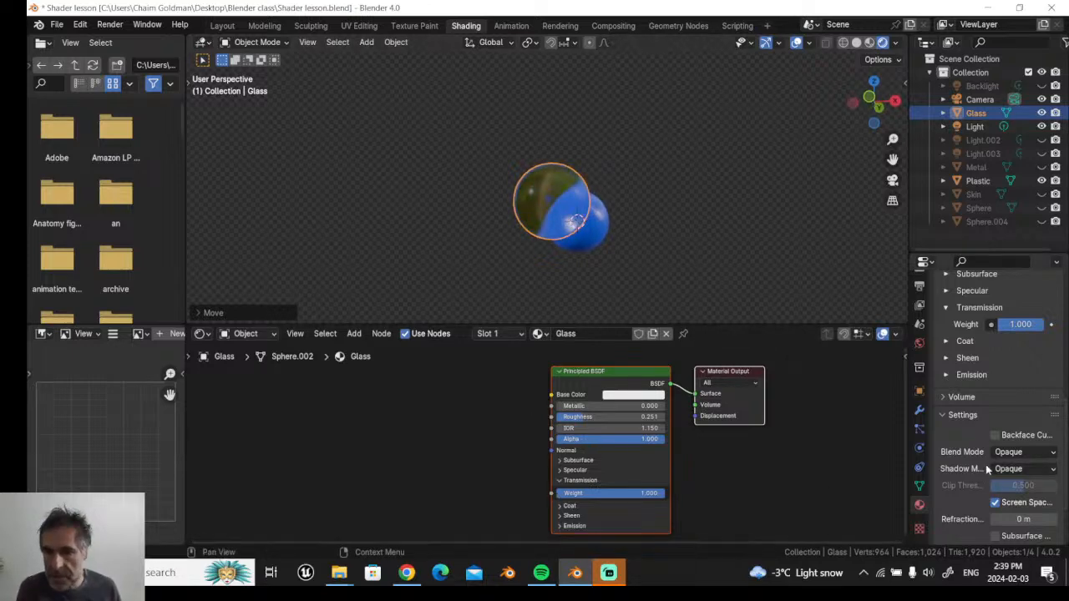
- Try IOR values of 1.350 and 1.250 on the Glass material to compare refraction, and restore 1.150
scroll(988, 470, up, 5)
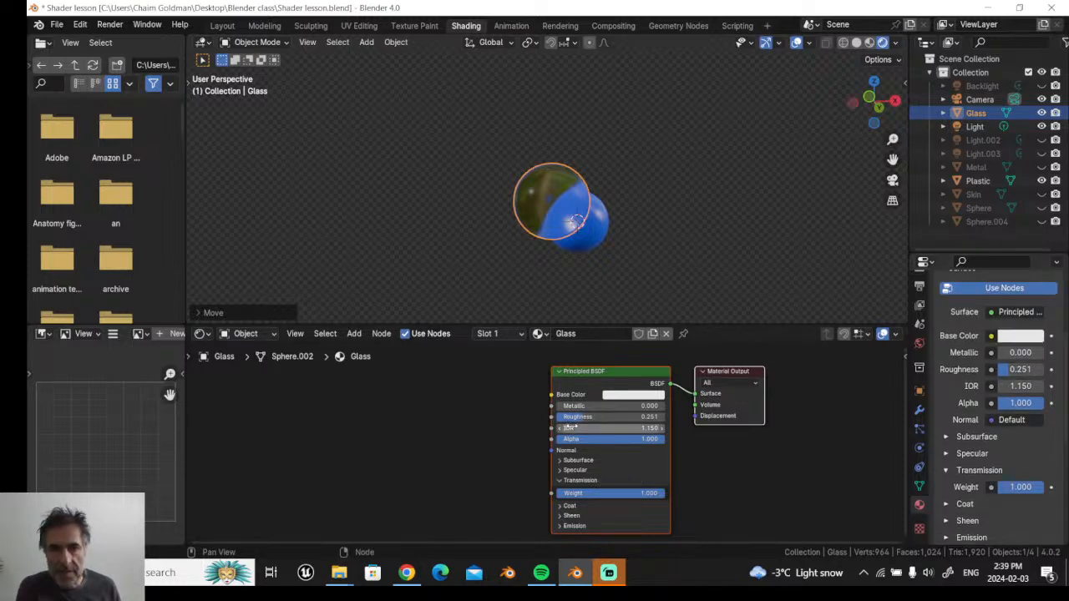
mouse_move(611, 429)
mouse_down()
mouse_move(693, 428)
mouse_move(607, 428)
mouse_move(623, 428)
mouse_up()
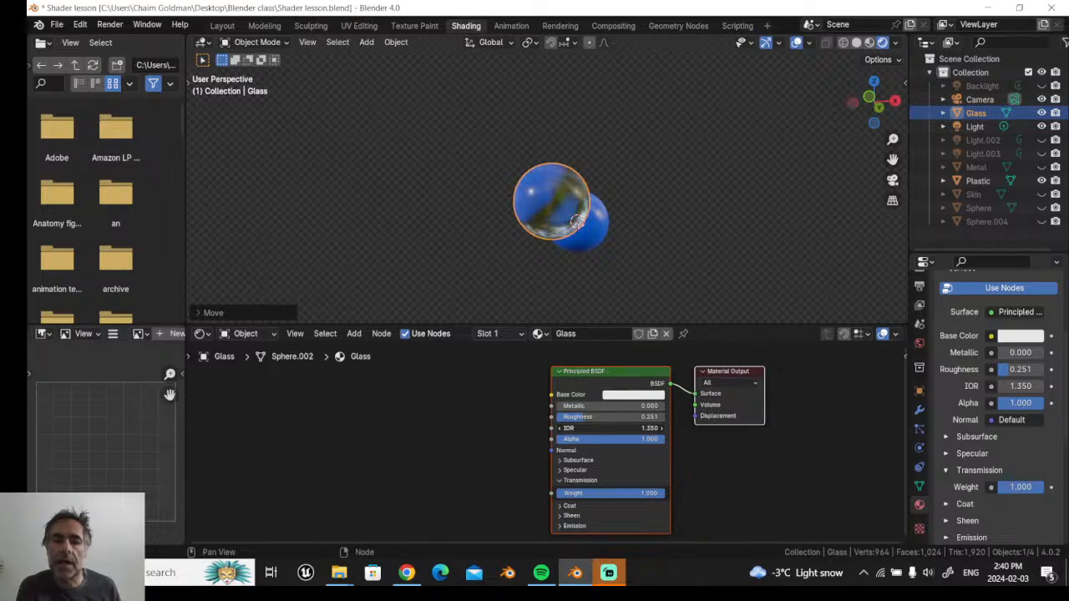
mouse_move(623, 429)
mouse_down()
mouse_move(608, 429)
mouse_move(693, 429)
mouse_move(618, 428)
mouse_up()
middle_drag(488, 283, 556, 277)
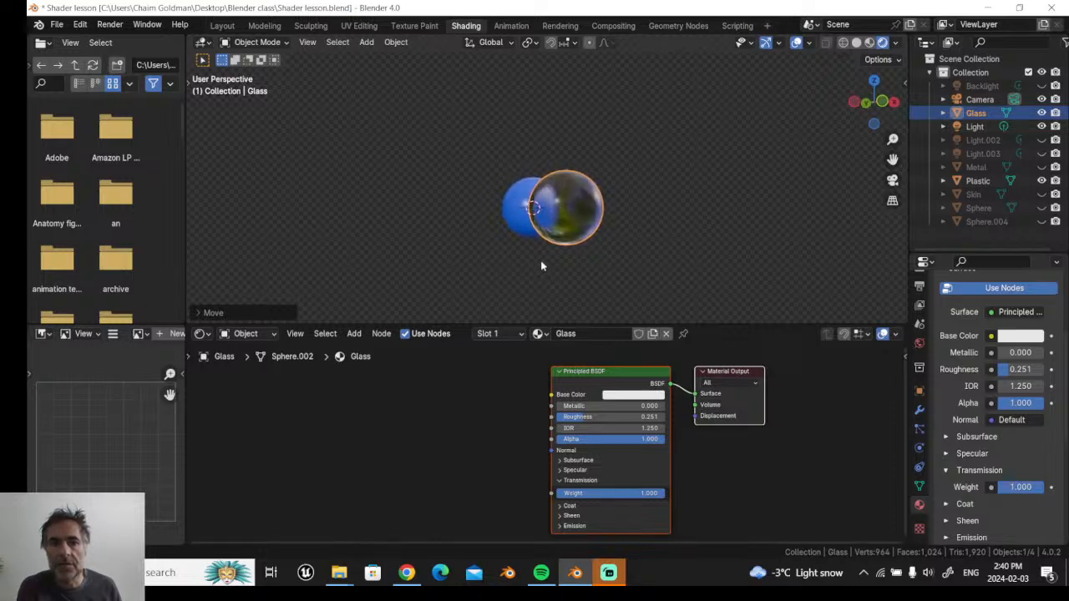
drag(575, 428, 564, 428)
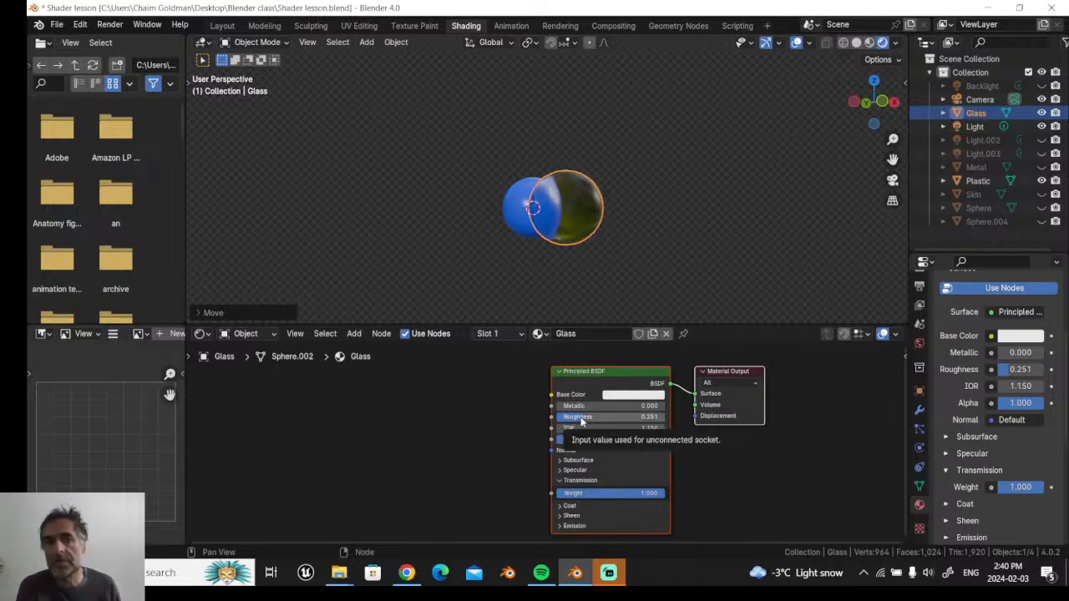
mouse_move(551, 276)
middle_down()
mouse_move(504, 262)
mouse_move(508, 275)
mouse_move(543, 271)
middle_up()
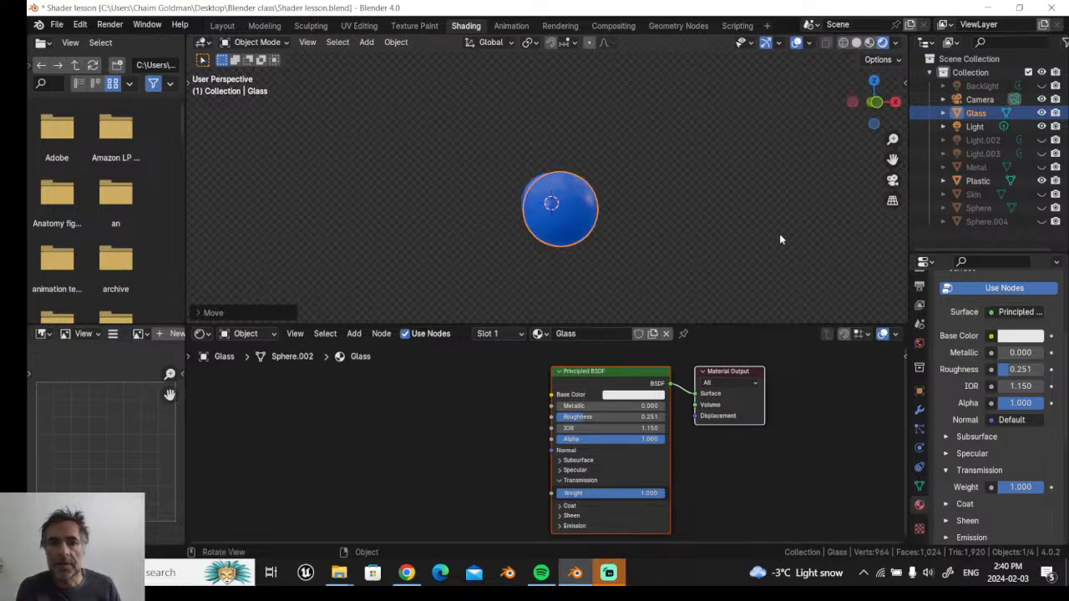
middle_drag(780, 240, 665, 249)
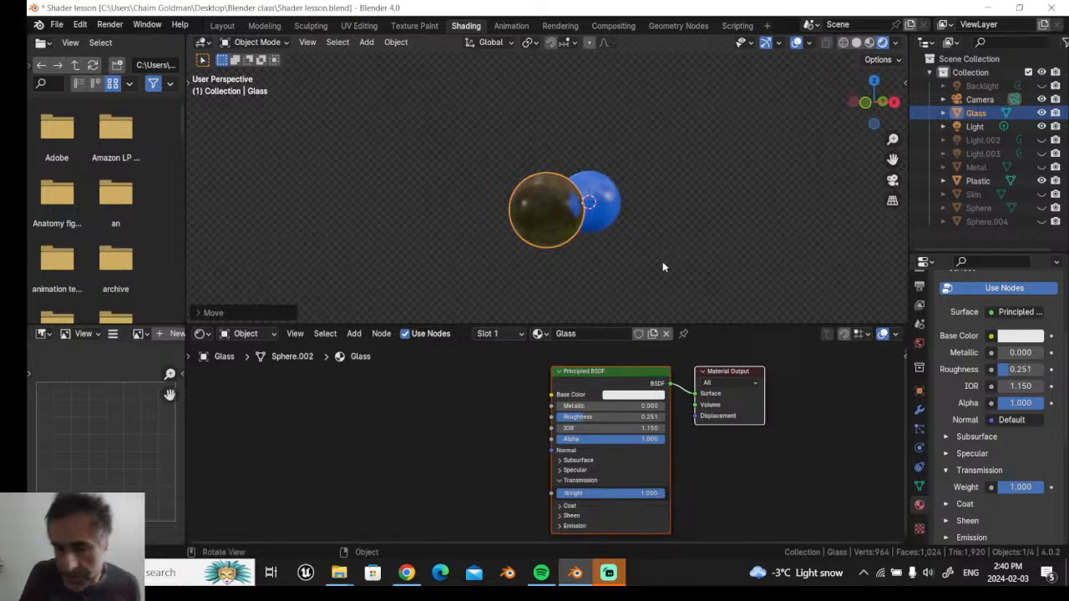
- Hide the Glass and Plastic spheres and unhide the Skin sphere
click(1042, 112)
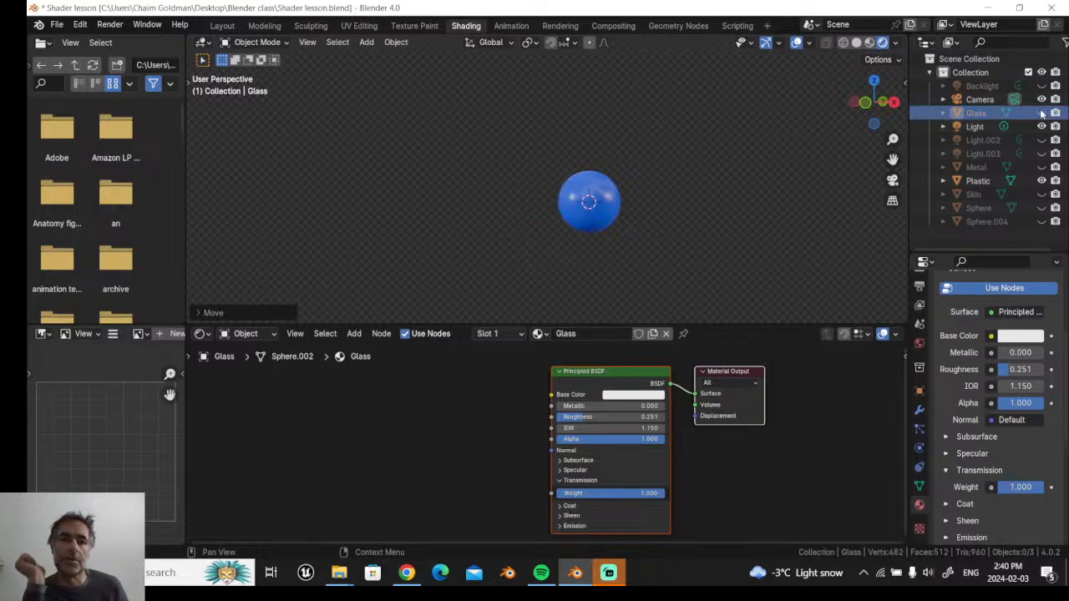
click(1041, 180)
click(1042, 194)
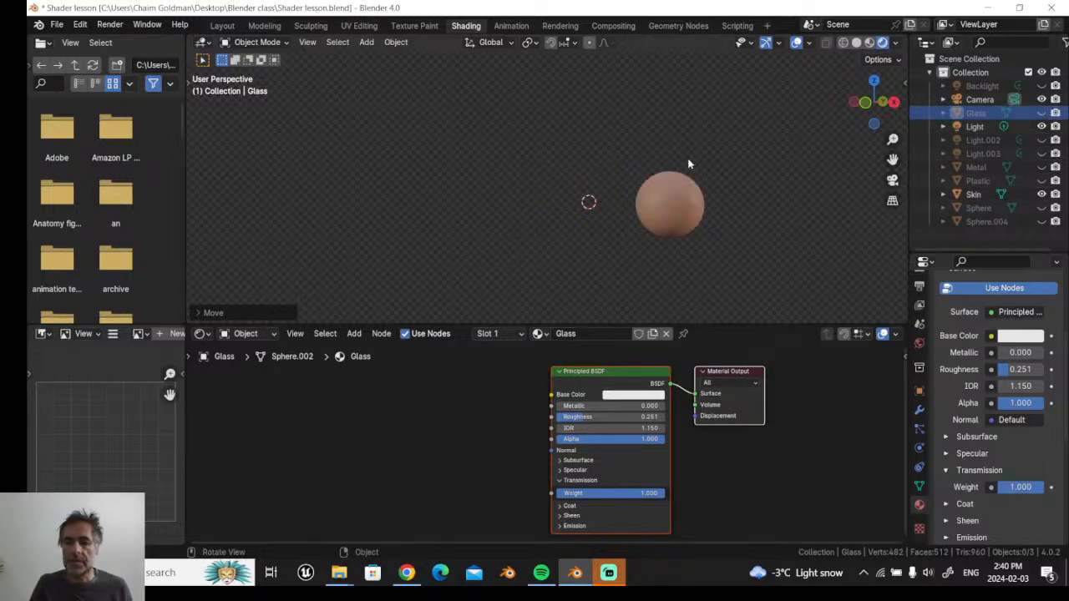
- Hide the viewport overlays, view the Skin sphere up close from the front, and select it to show its material nodes
key(KP_1)
click(796, 43)
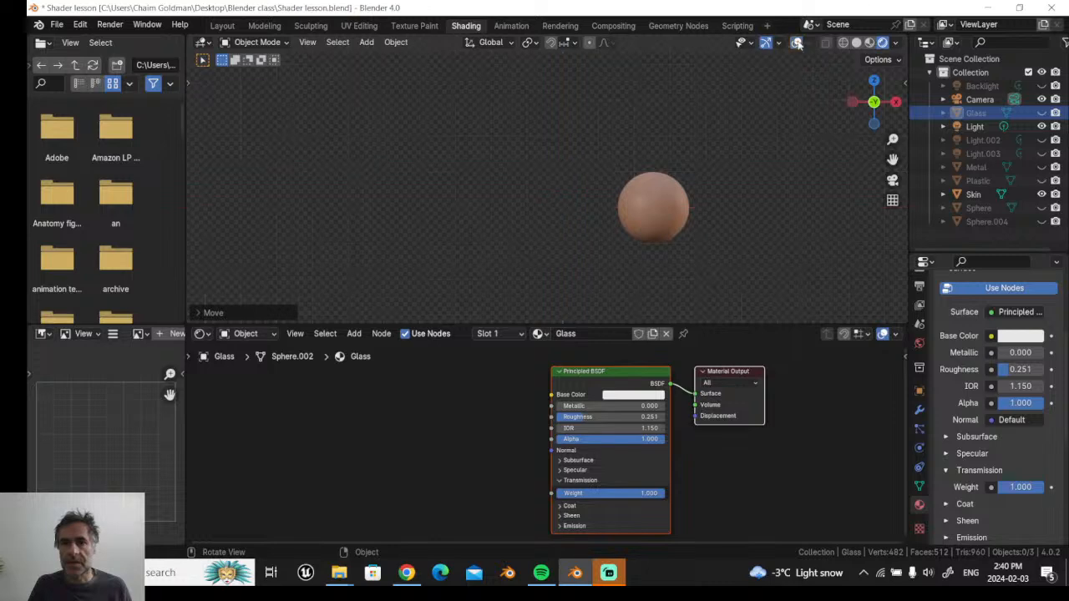
middle_drag(752, 158, 771, 173)
scroll(772, 167, up, 4)
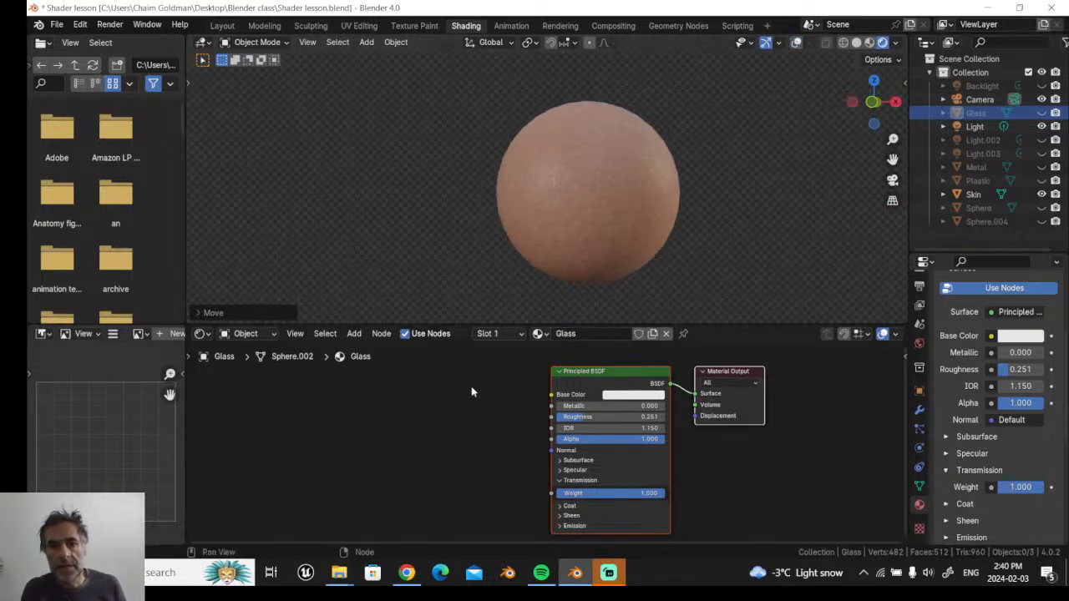
click(580, 252)
scroll(571, 411, down, 3)
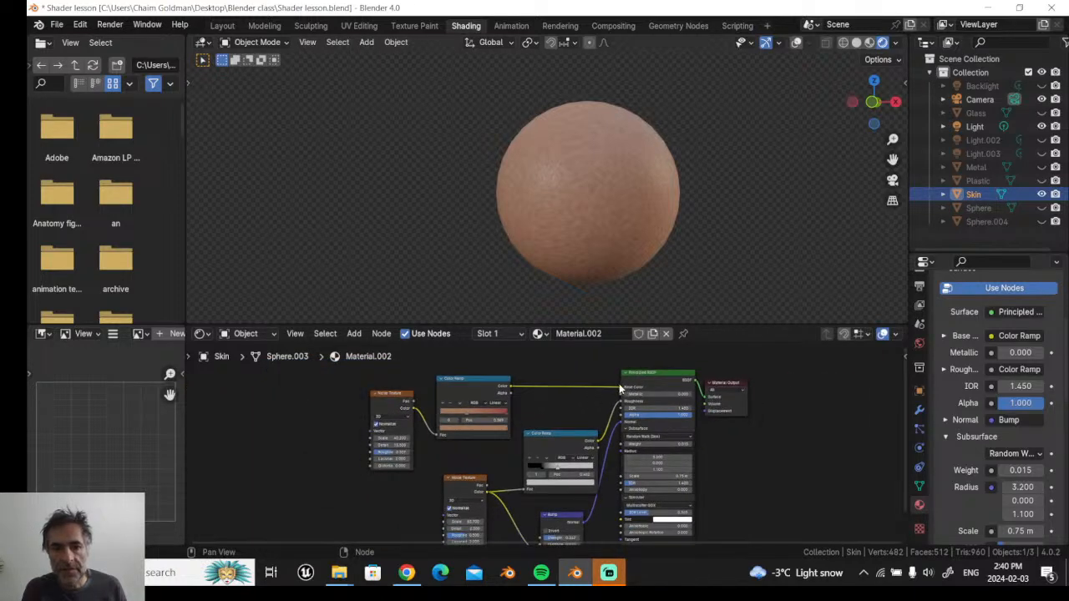
- Disconnect the Base Color, Roughness and Normal inputs of the Skin material's Principled BSDF from their driving nodes
drag(622, 390, 592, 409)
click(625, 406)
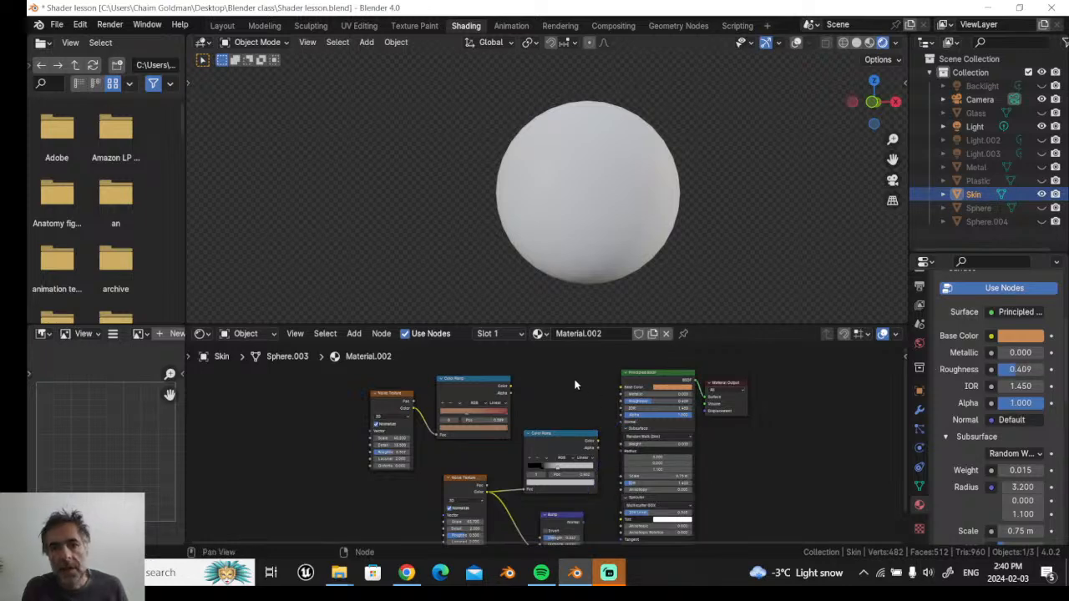
scroll(642, 373, up, 1)
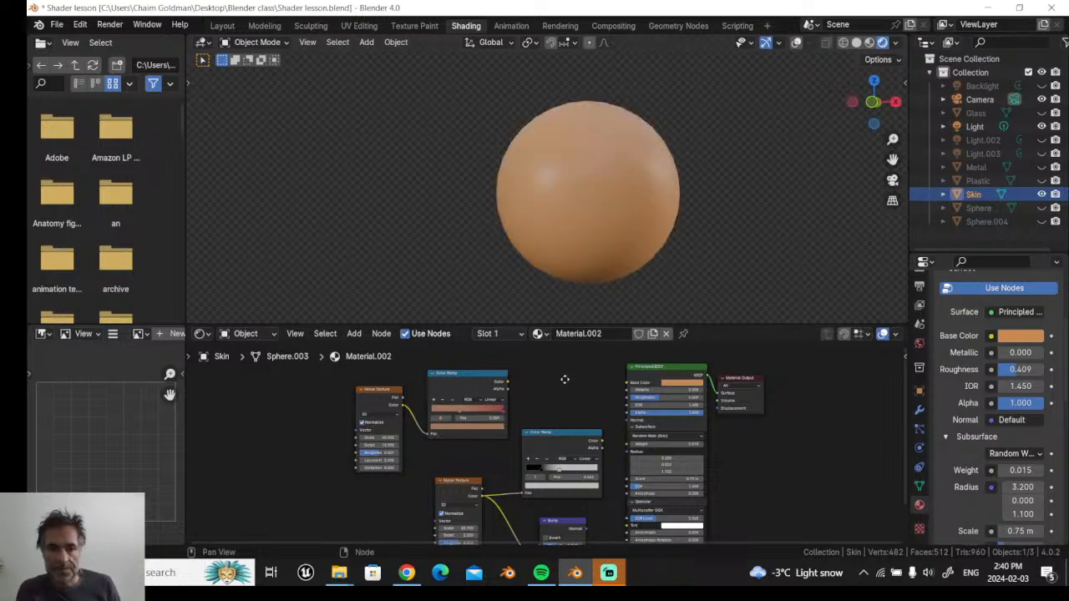
- Change the Principled BSDF's plain Base Color to a slightly redder orange skin tone
middle_drag(565, 379, 526, 360)
scroll(622, 357, up, 2)
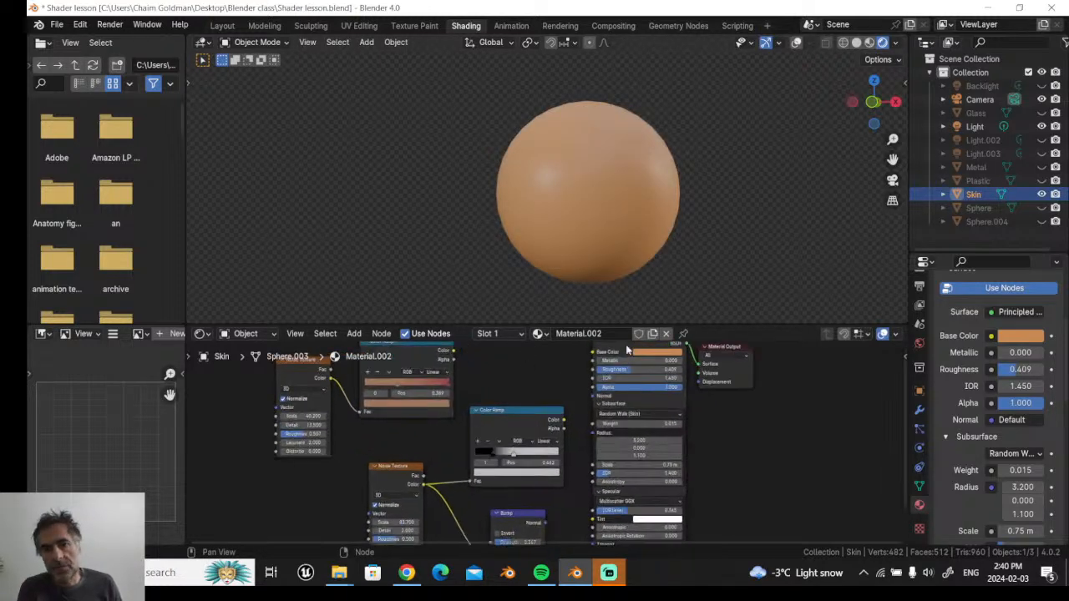
scroll(607, 241, up, 3)
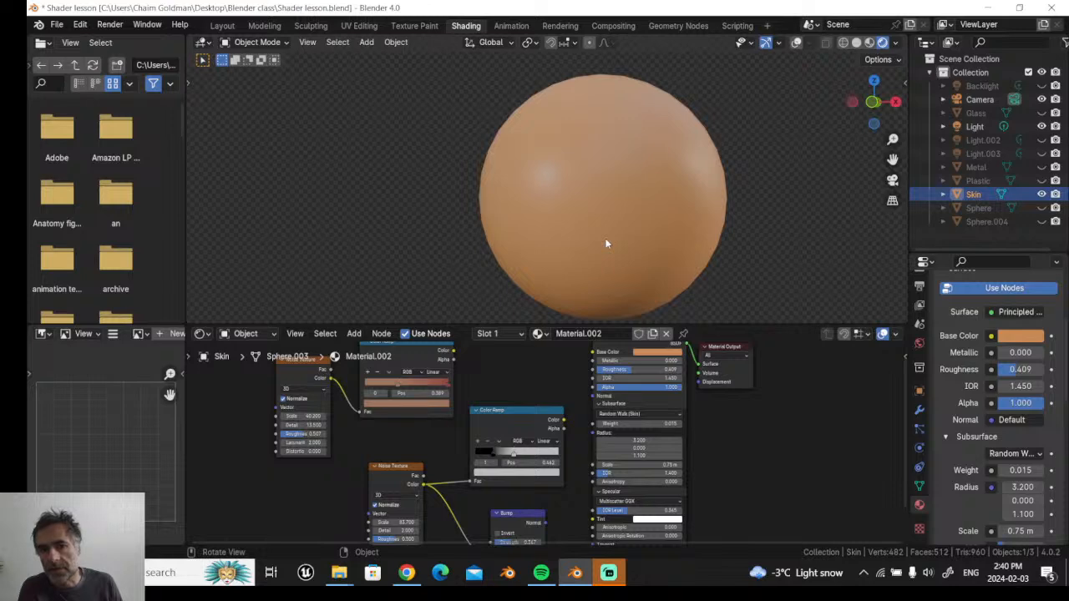
scroll(606, 244, down, 1)
click(639, 352)
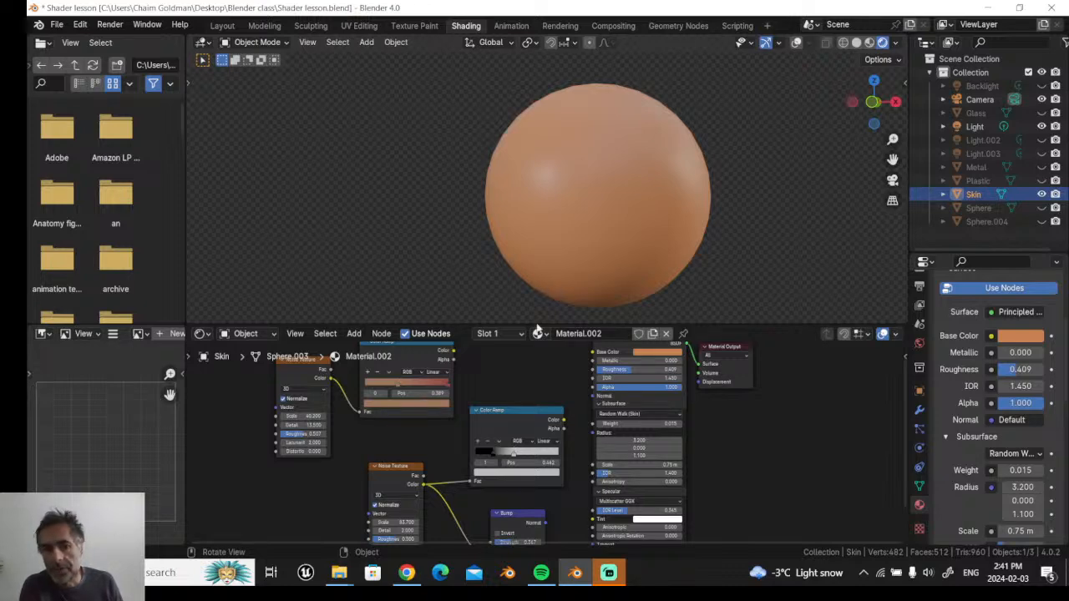
- Connect the Color output of the skin-tone Color Ramp to the Principled BSDF's Base Color and select the ramp's red stop
middle_drag(531, 388, 541, 413)
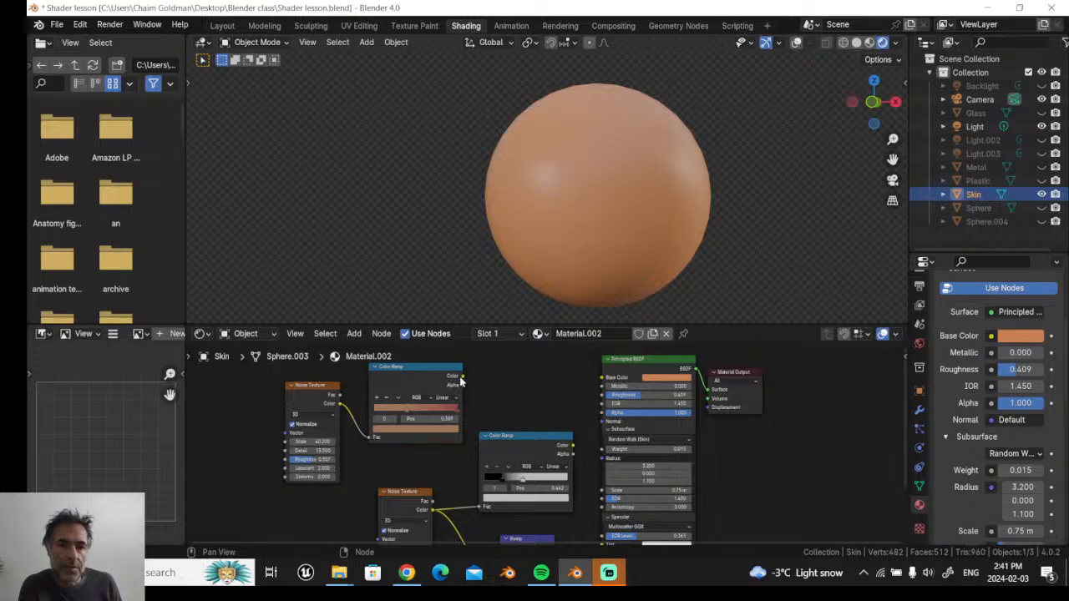
click(306, 403)
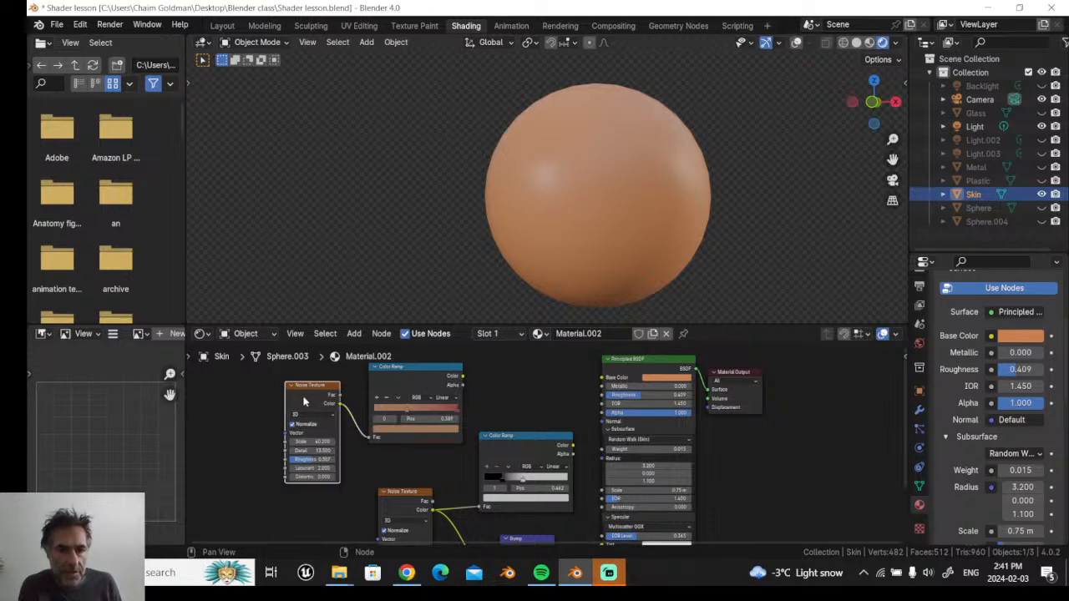
click(400, 387)
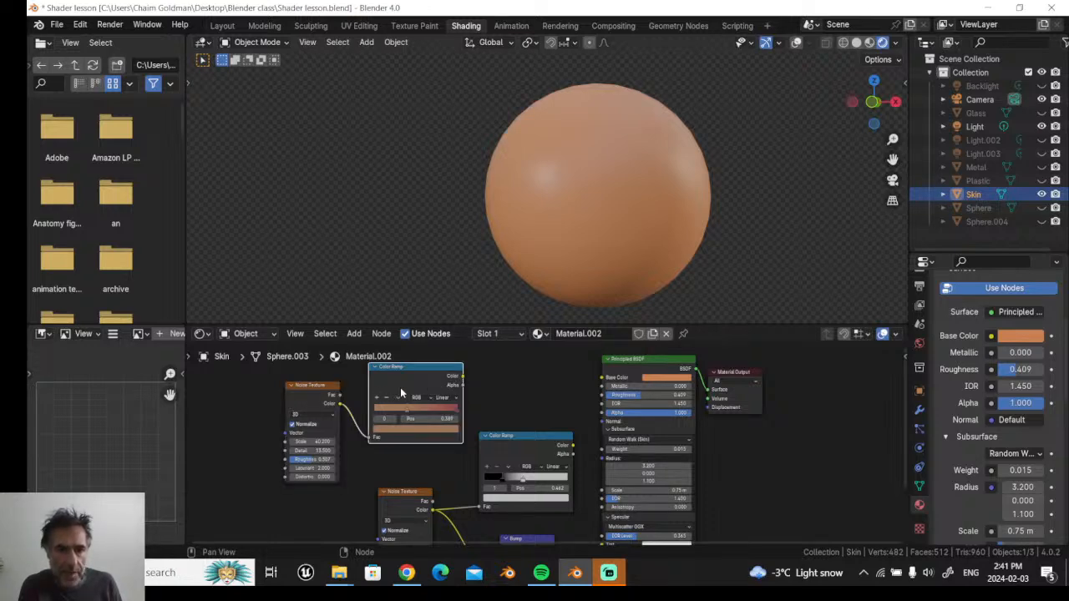
drag(462, 377, 604, 377)
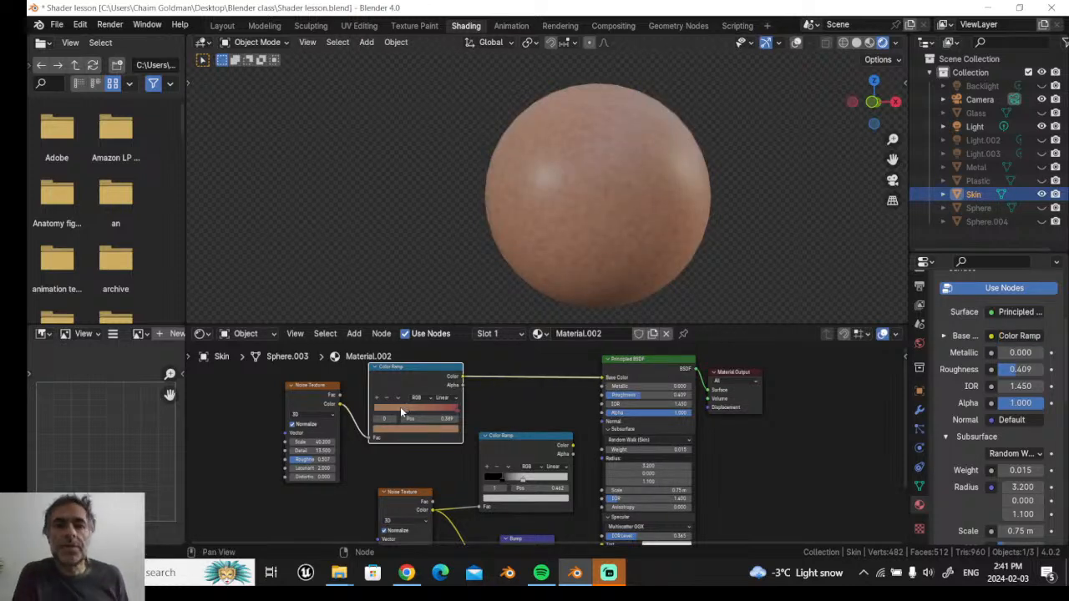
click(388, 430)
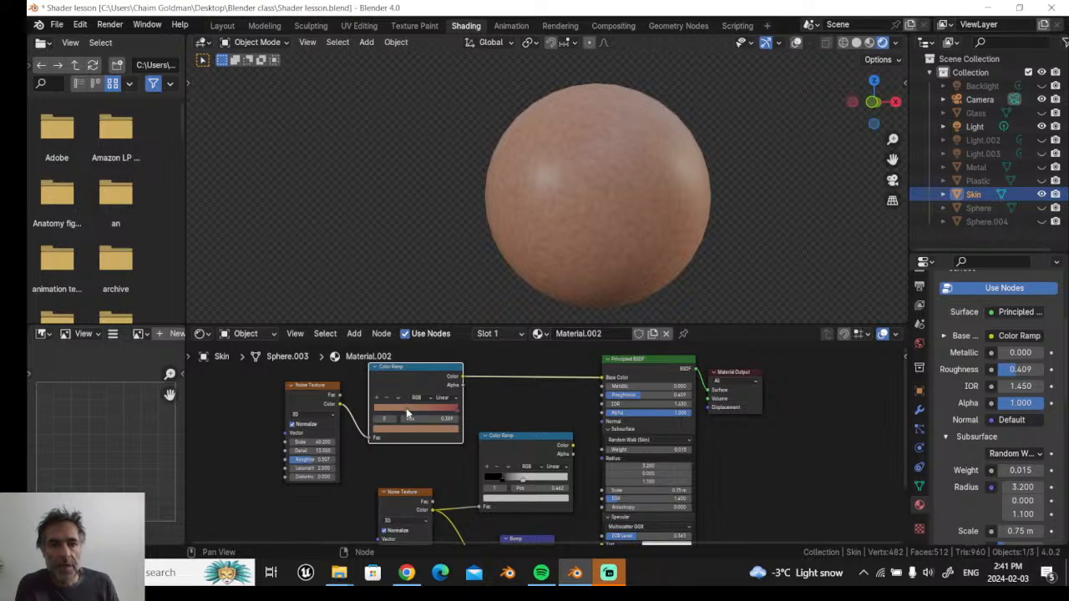
click(456, 415)
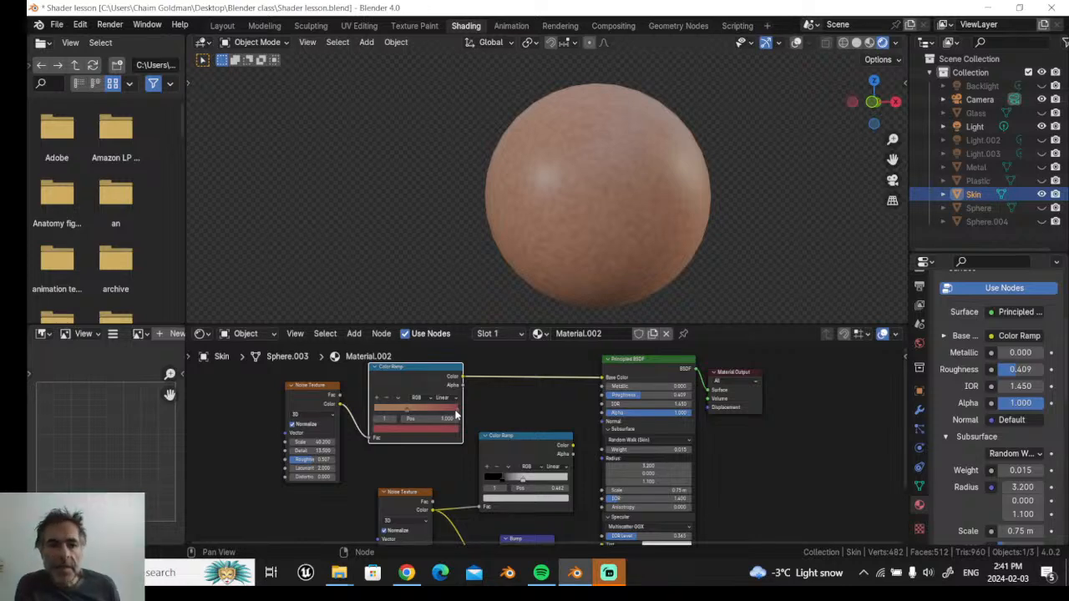
- Set the Noise Texture feeding the skin-tone Color Ramp to Detail 11.900 and Roughness 0.793
scroll(540, 234, up, 1)
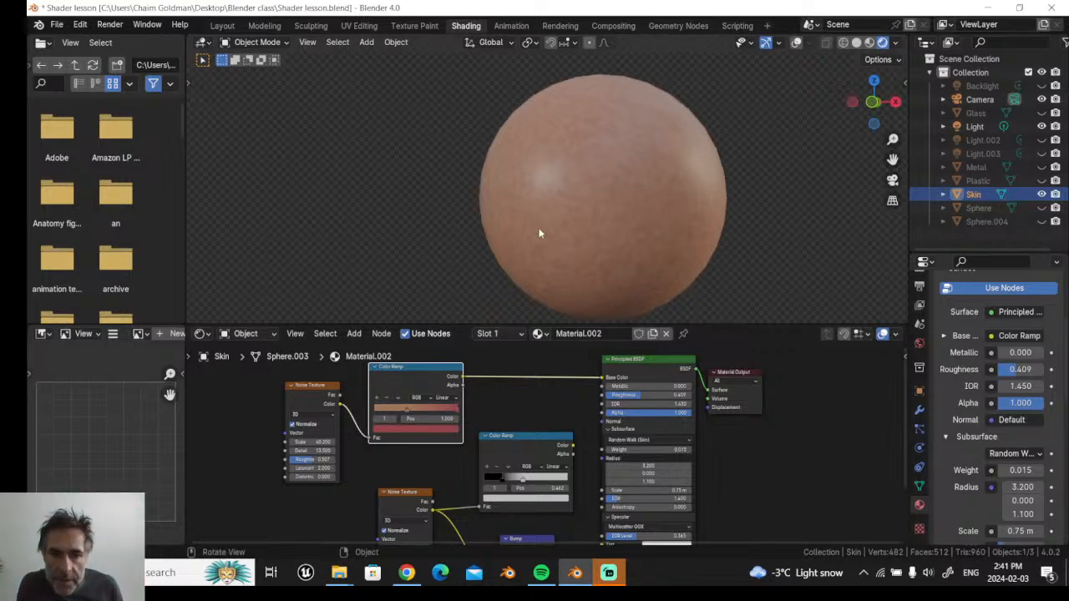
scroll(539, 234, up, 2)
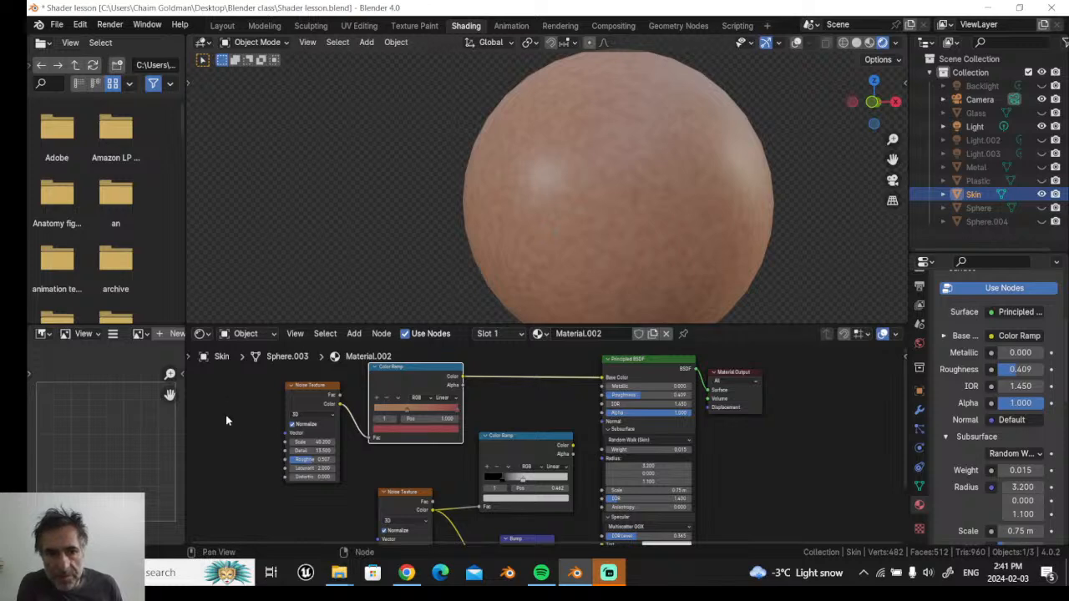
drag(300, 451, 324, 461)
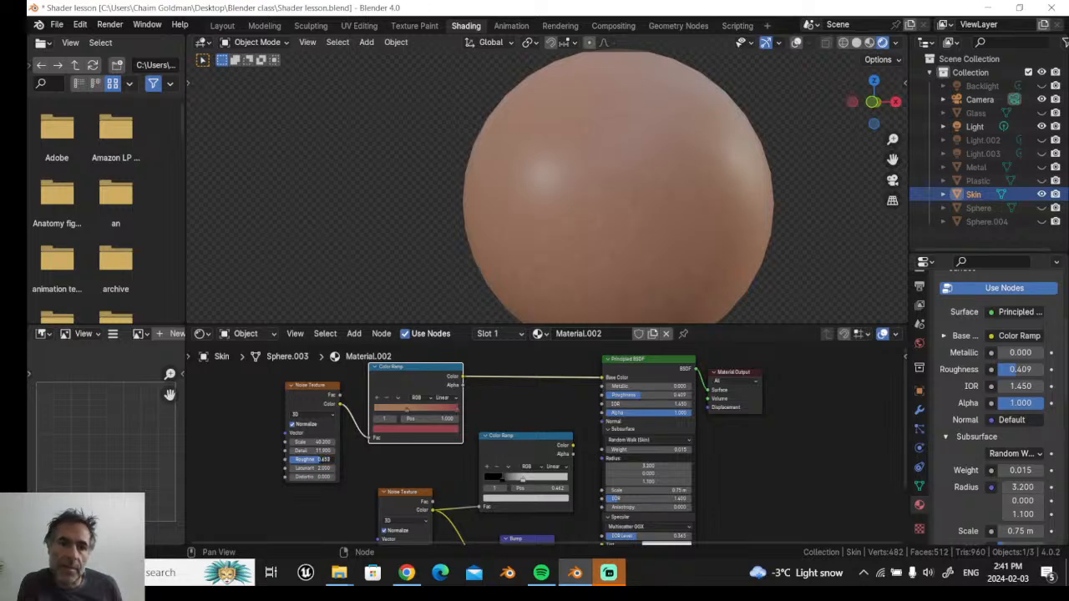
drag(316, 460, 327, 460)
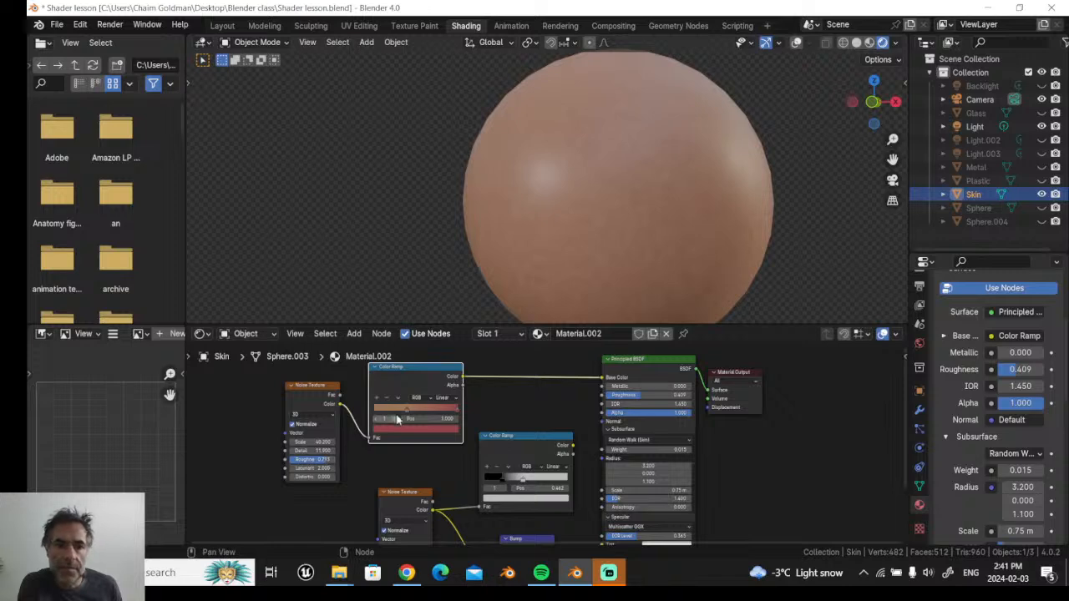
- Shift the skin-tone ramp's first stop slightly toward the start and move its red stop to position about 0.905
click(411, 410)
mouse_move(410, 410)
mouse_down()
mouse_move(431, 413)
mouse_move(362, 413)
mouse_move(394, 416)
mouse_up()
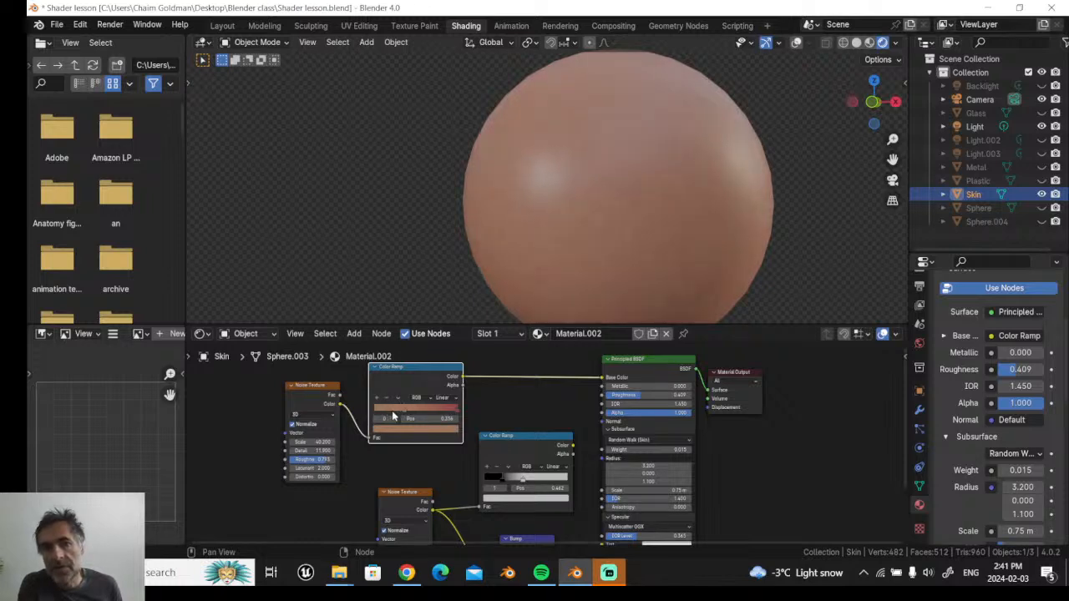
mouse_move(459, 413)
mouse_down()
mouse_move(414, 418)
mouse_move(449, 412)
mouse_up()
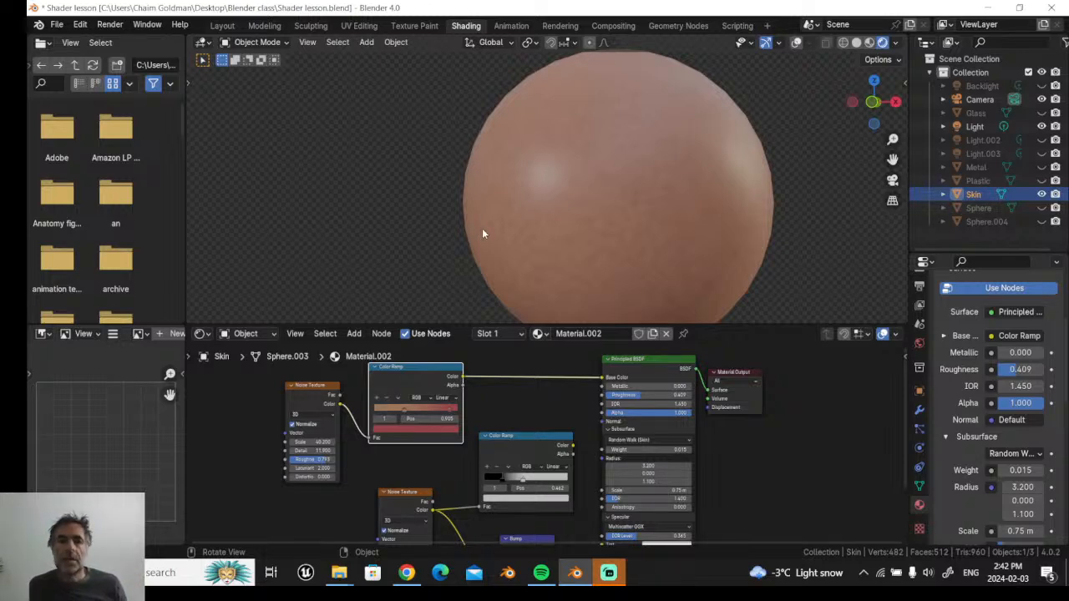
middle_drag(483, 234, 491, 270)
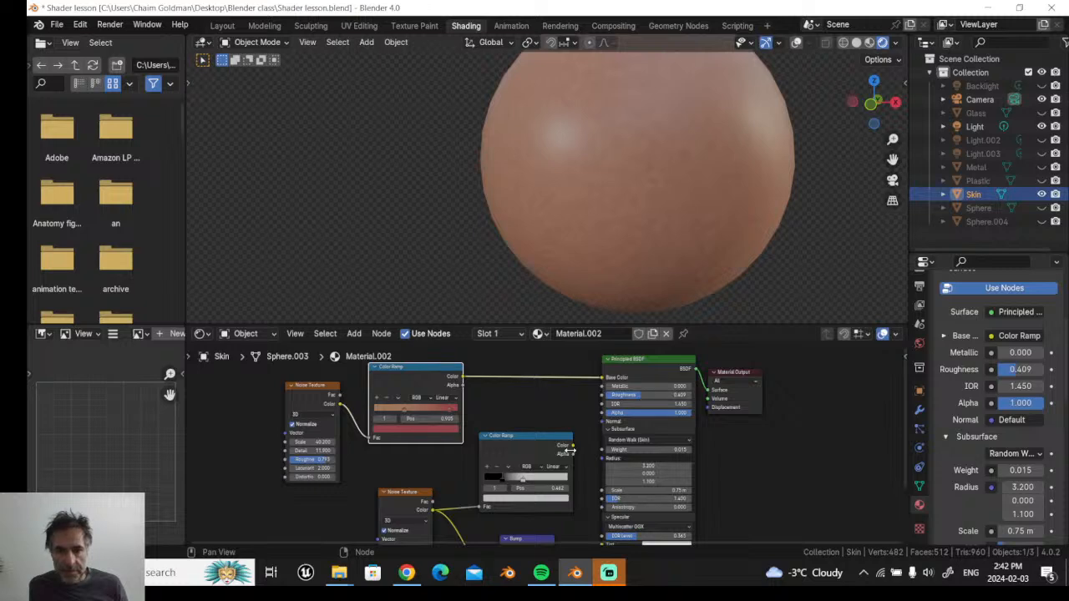
- Try duplicating the Noise Texture node that feeds the grayscale Color Ramp and Bump, and undo the copy
middle_drag(551, 497, 535, 425)
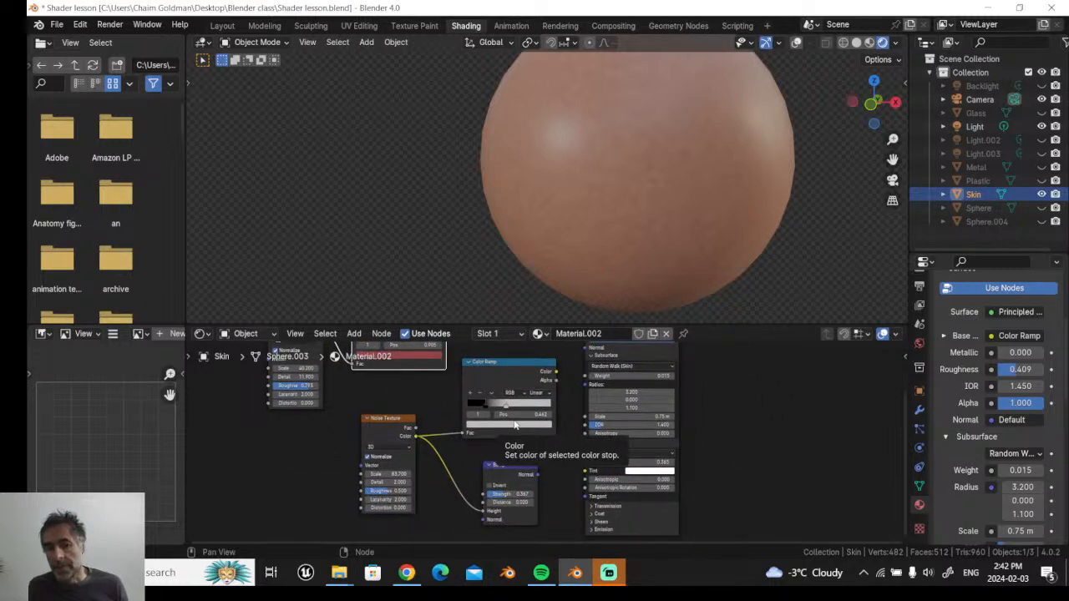
click(372, 433)
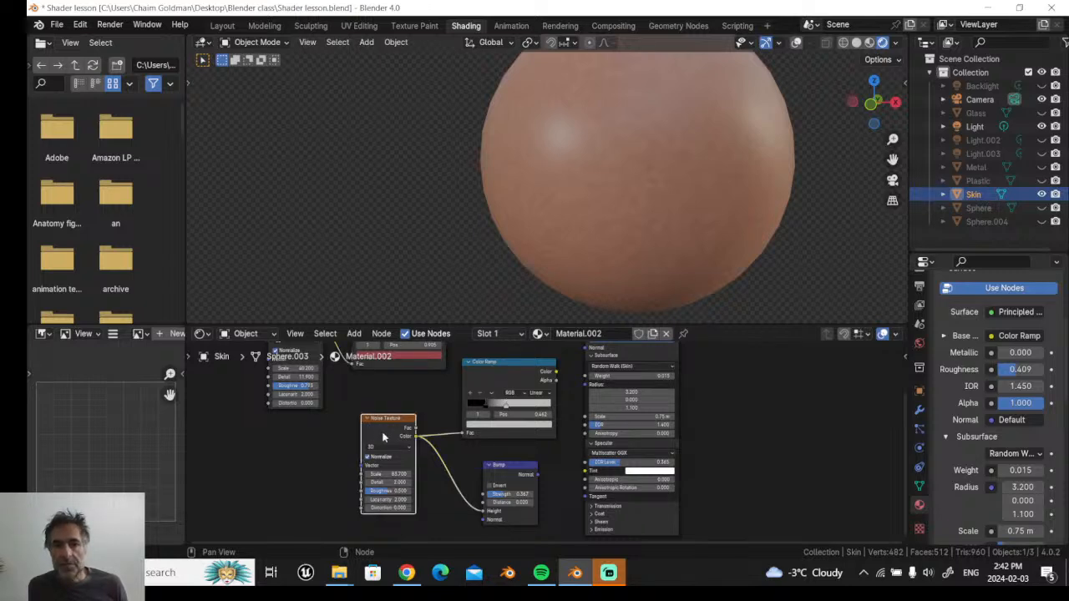
middle_drag(303, 456, 378, 462)
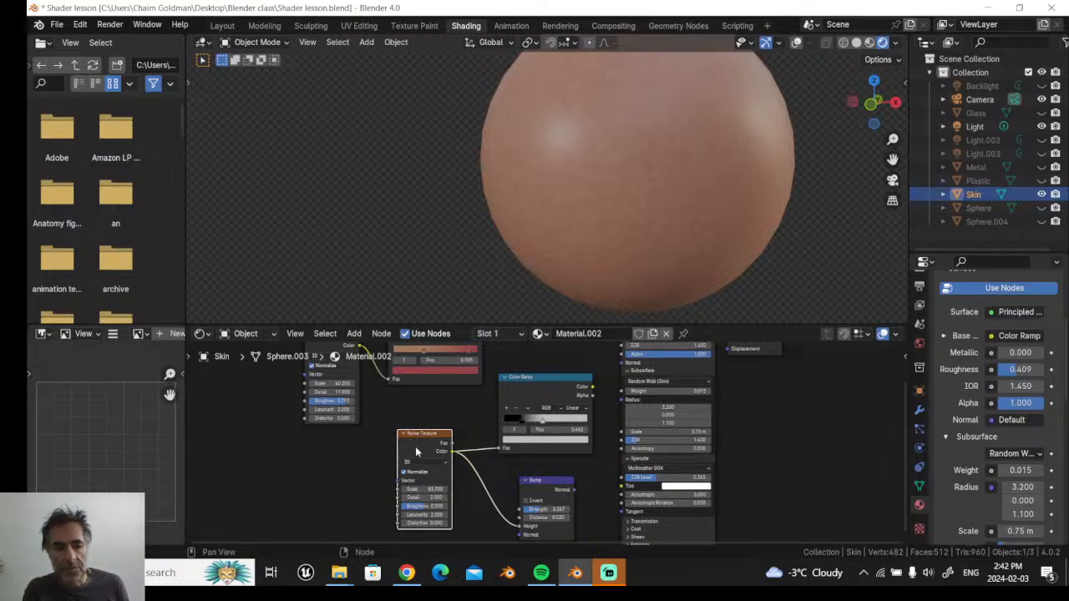
key(shift+d)
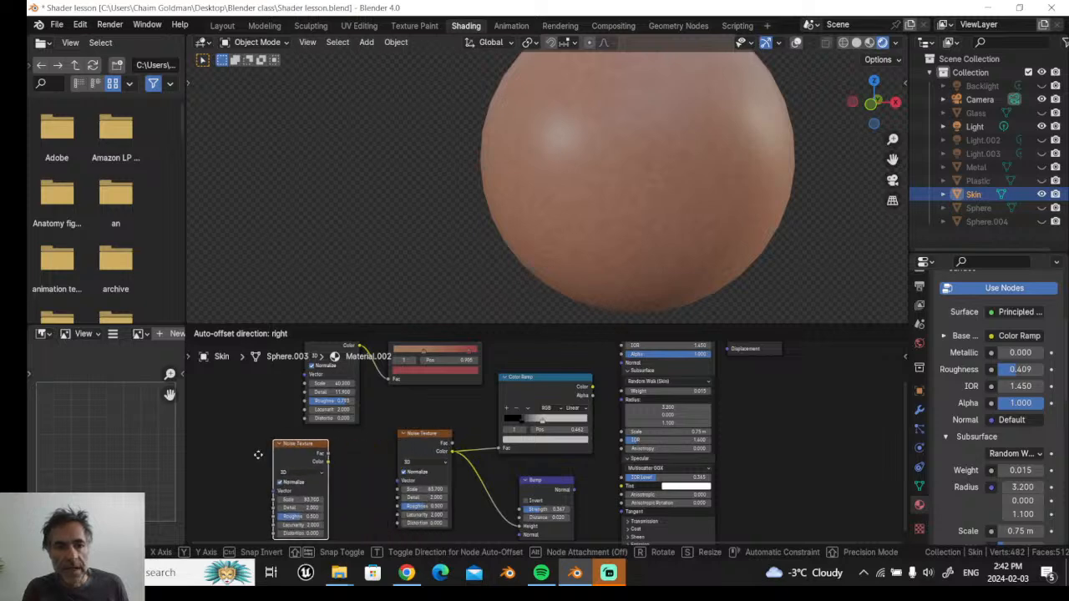
click(248, 458)
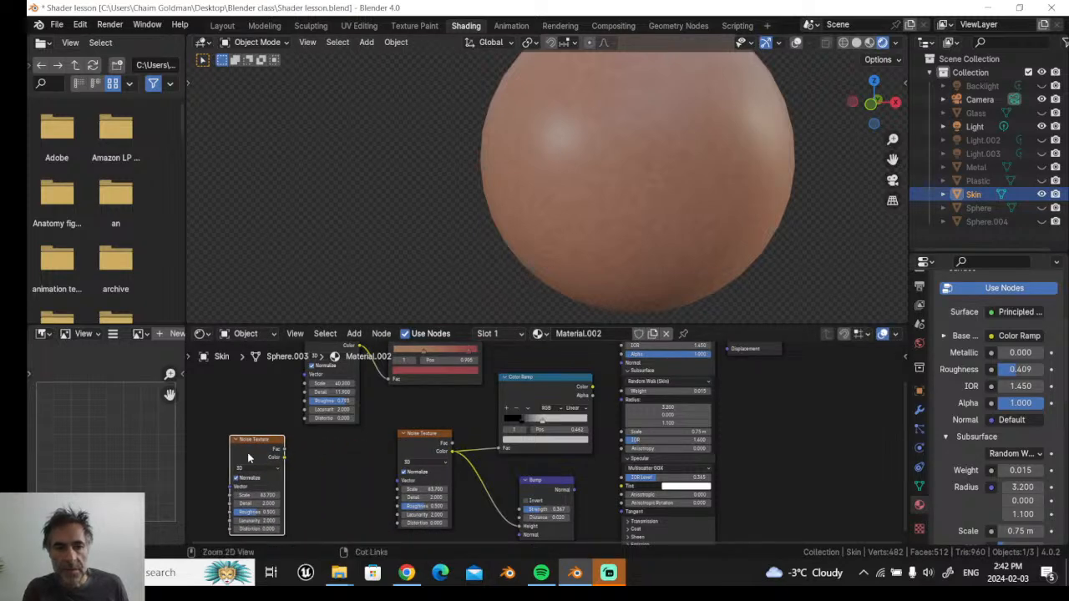
key(ctrl+z)
- Try duplicating the Noise Texture node that feeds the skin-tone Color Ramp, and undo the copy
middle_drag(309, 481, 321, 527)
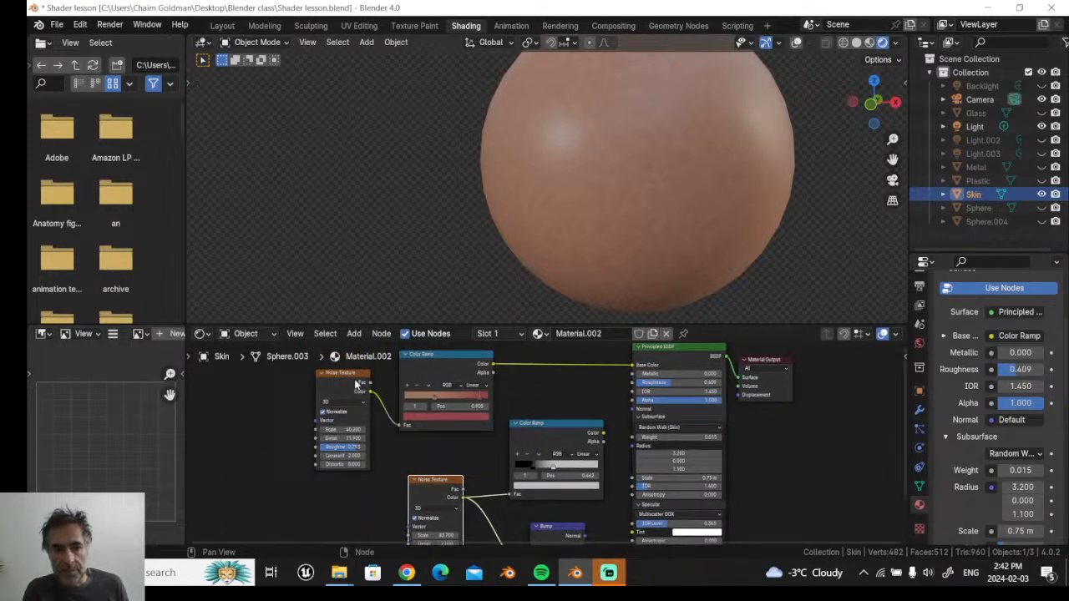
click(351, 333)
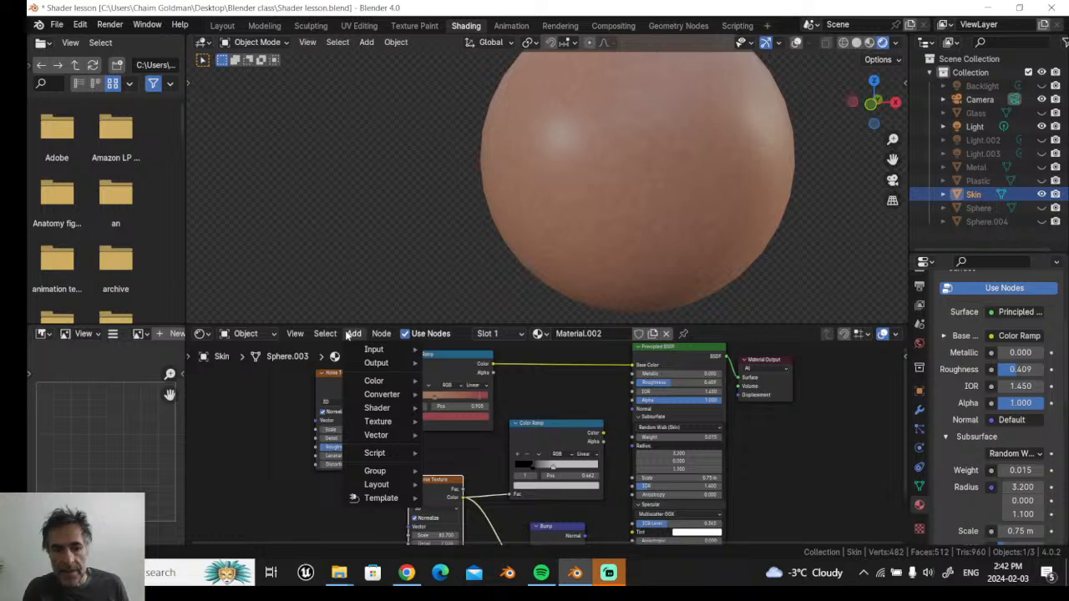
text(n)
key(Escape)
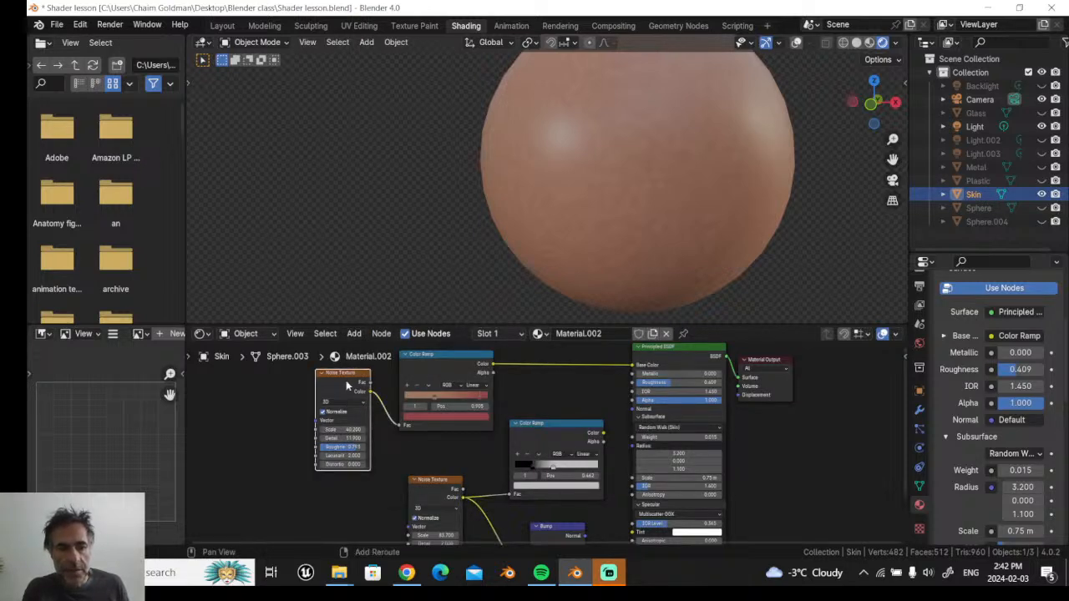
key(g)
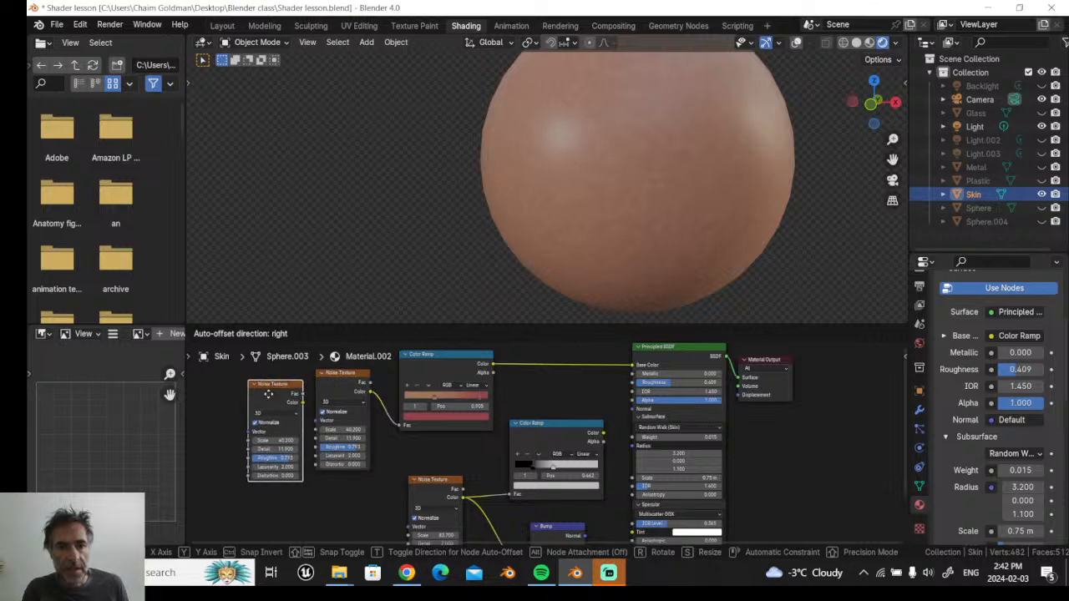
click(251, 404)
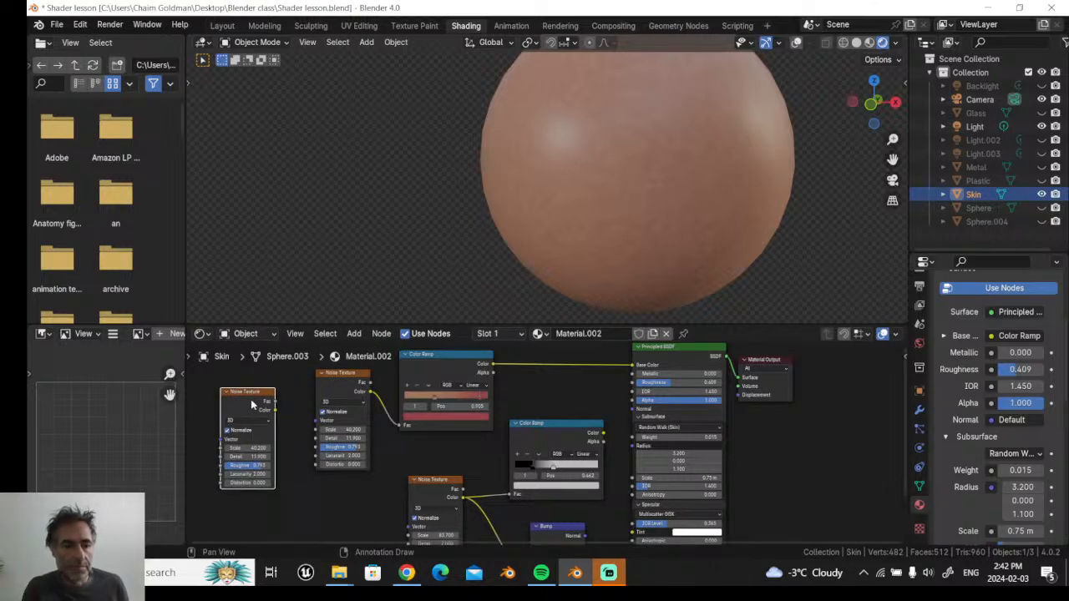
key(ctrl+z)
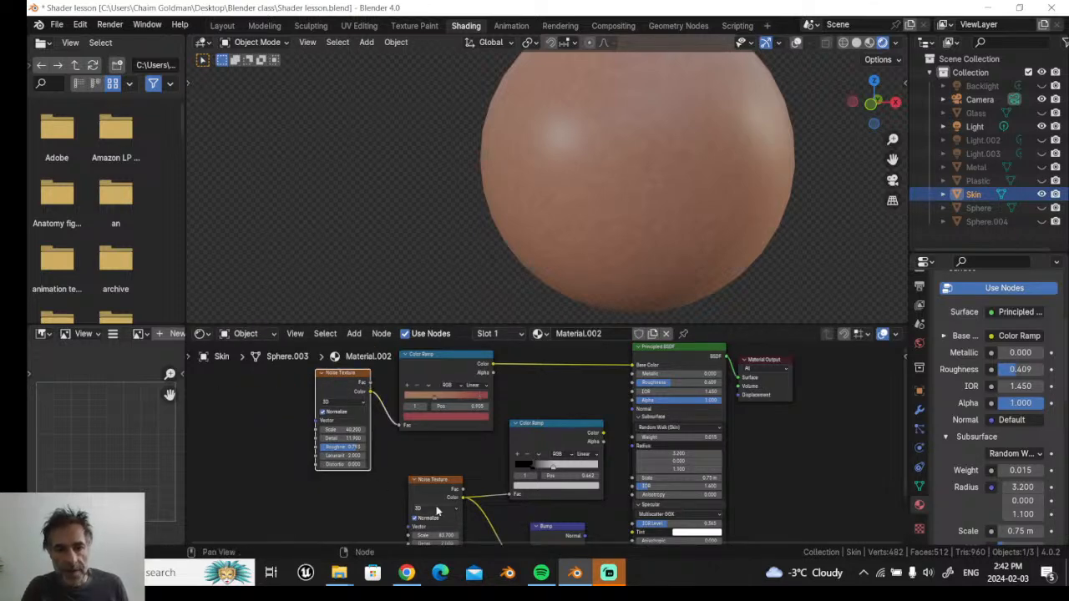
middle_drag(457, 468, 461, 381)
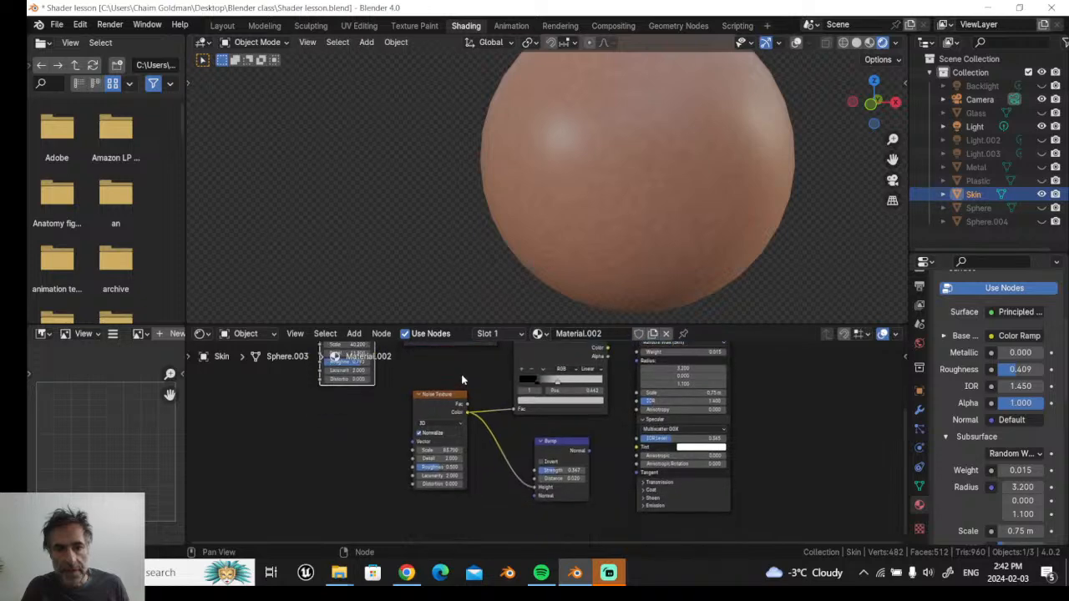
middle_drag(494, 466, 471, 540)
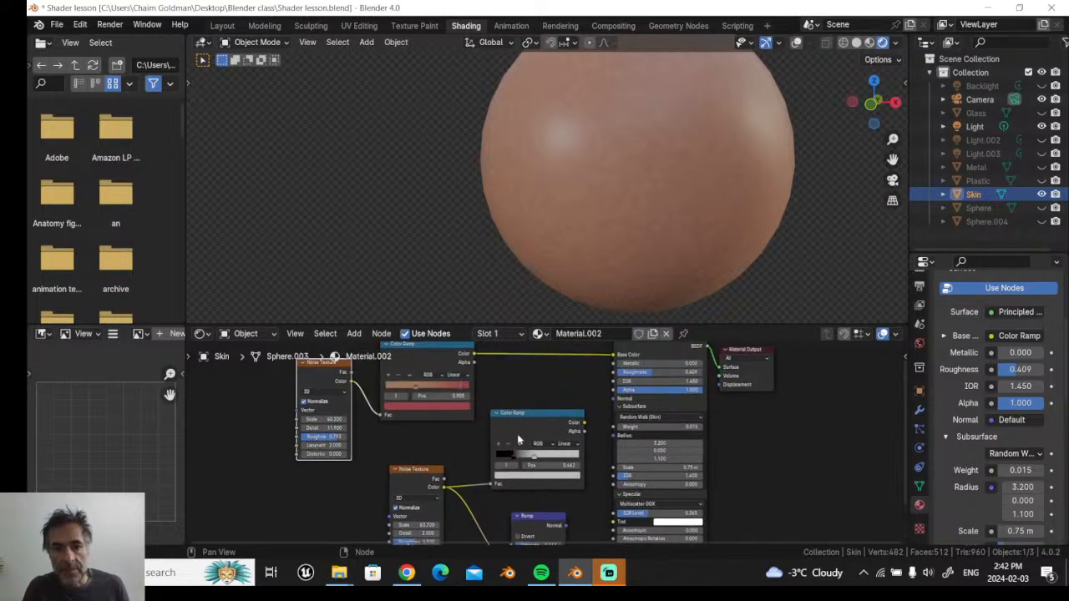
middle_drag(486, 464, 466, 393)
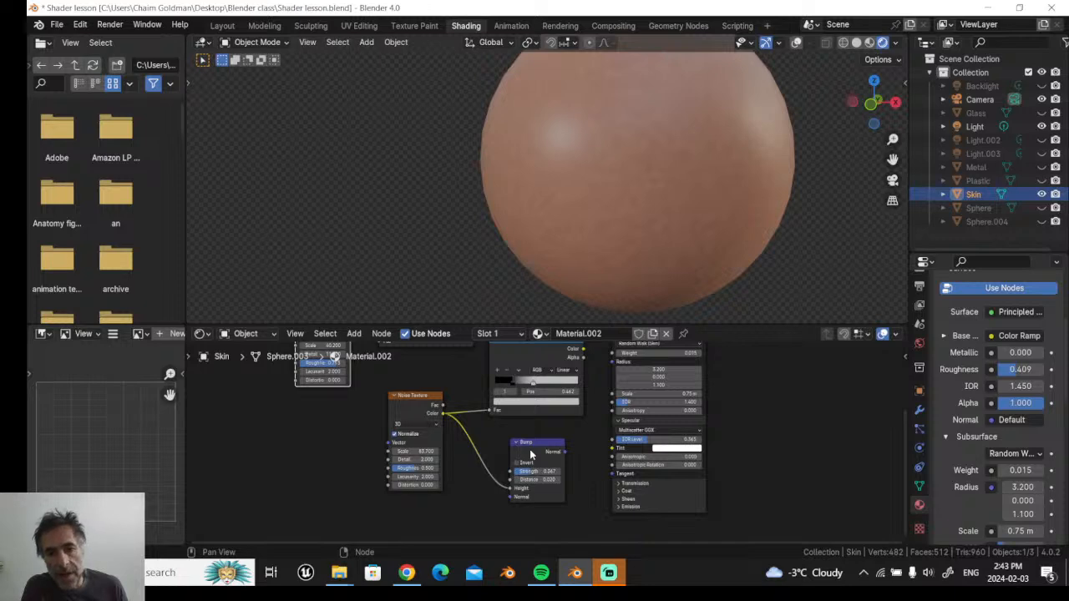
click(354, 333)
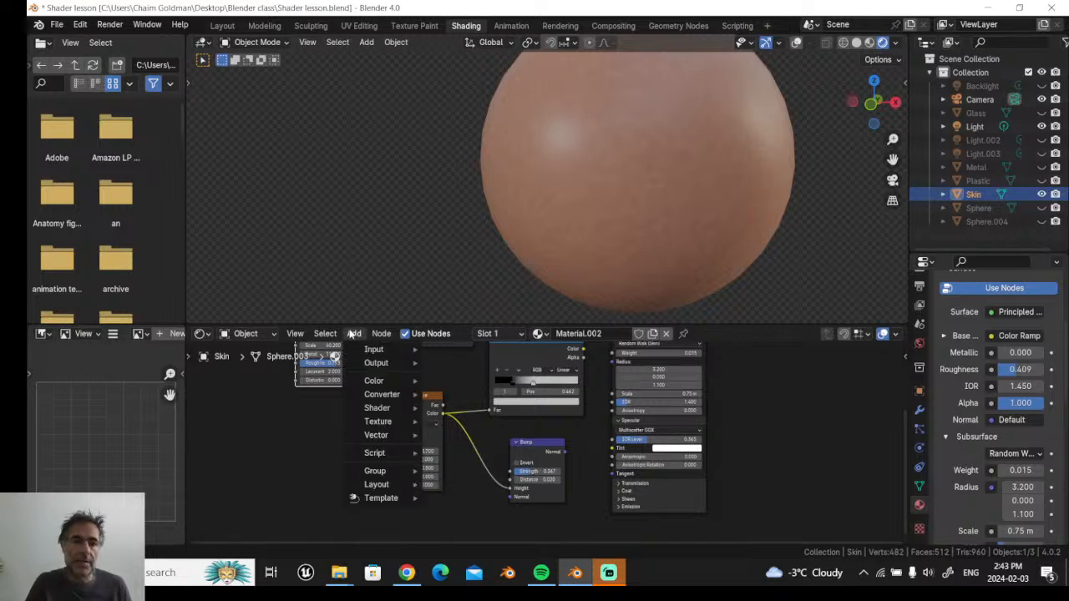
text(bu)
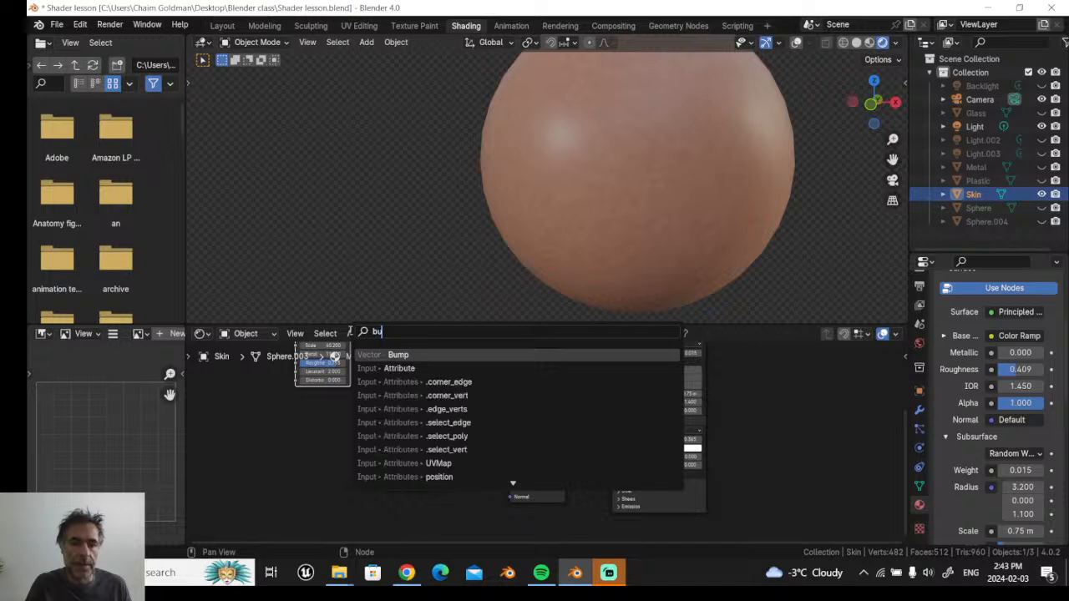
click(280, 458)
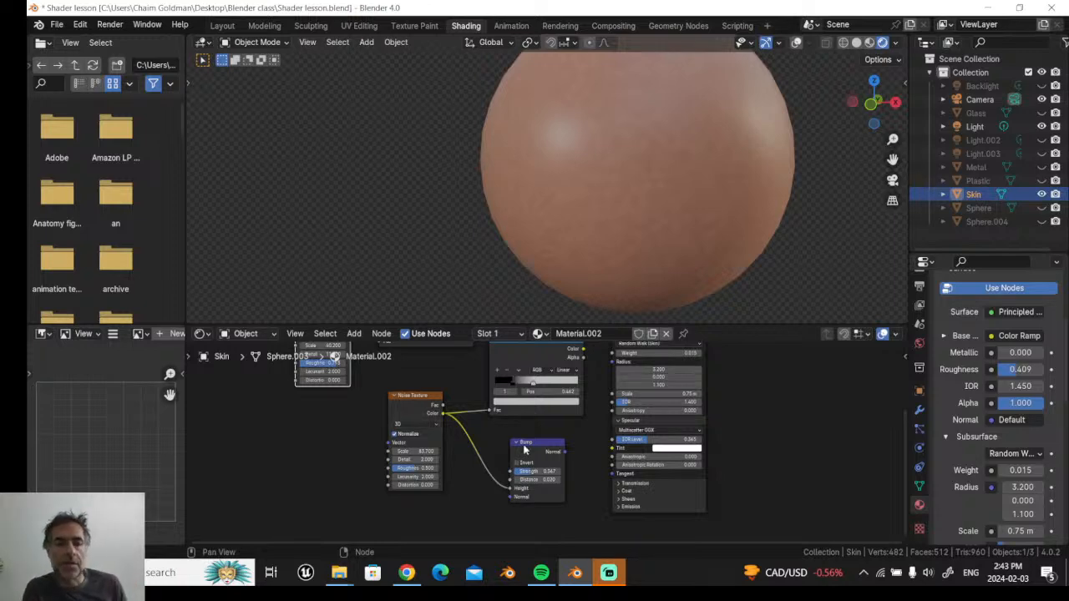
- Unlink the Noise Texture from the grayscale Color Ramp and connect the Bump node's Normal output to the Principled BSDF's Normal input
drag(491, 411, 426, 408)
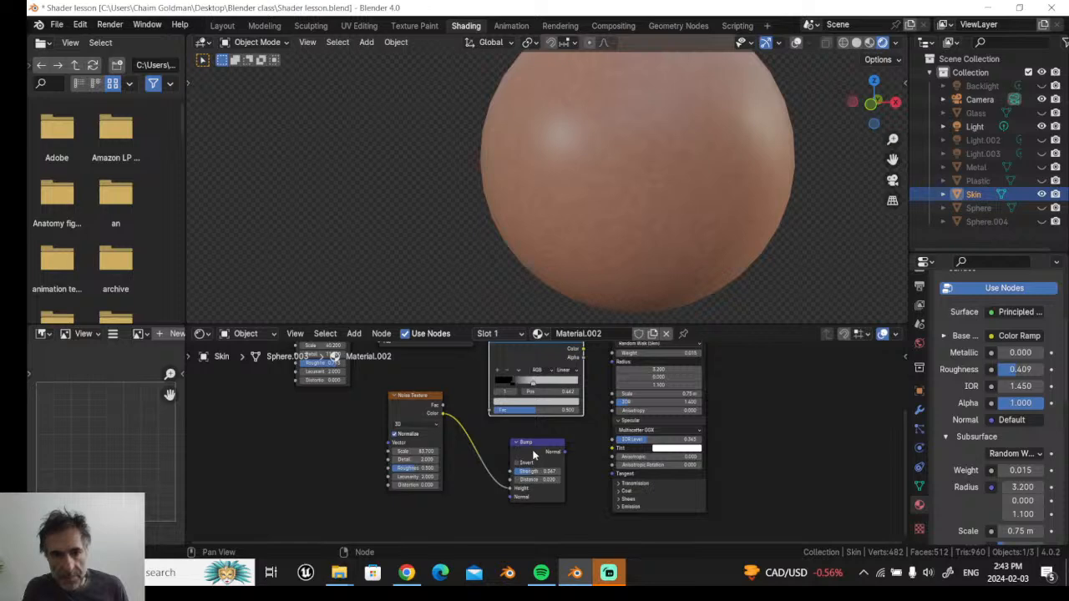
click(566, 451)
mouse_move(565, 451)
mouse_down()
mouse_move(591, 466)
mouse_move(608, 355)
mouse_move(615, 418)
mouse_up()
scroll(628, 424, up, 1)
scroll(628, 424, up, 1)
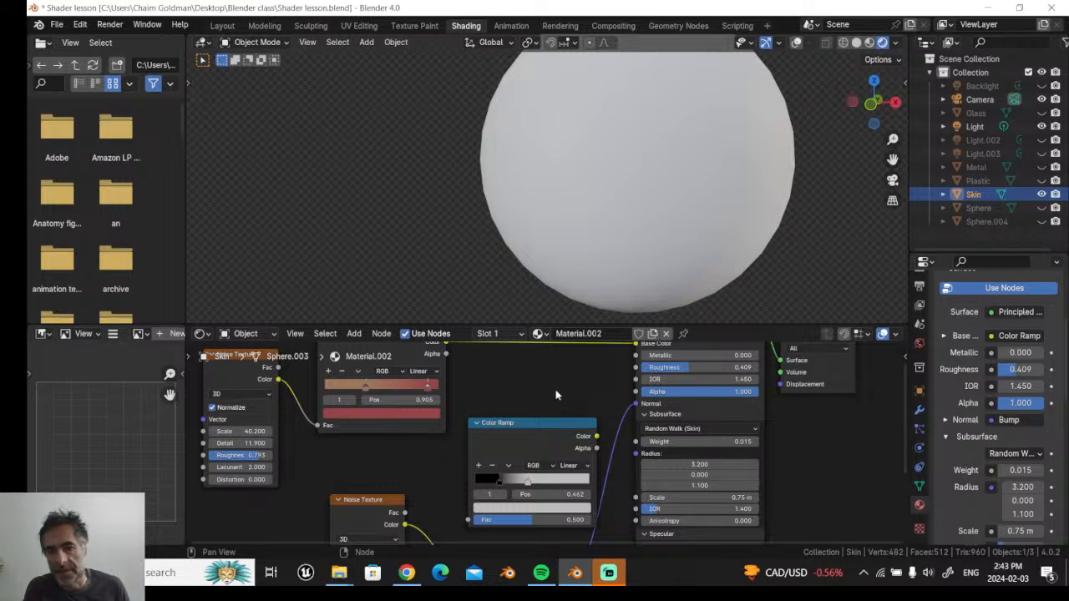
scroll(530, 426, down, 2)
drag(539, 383, 539, 356)
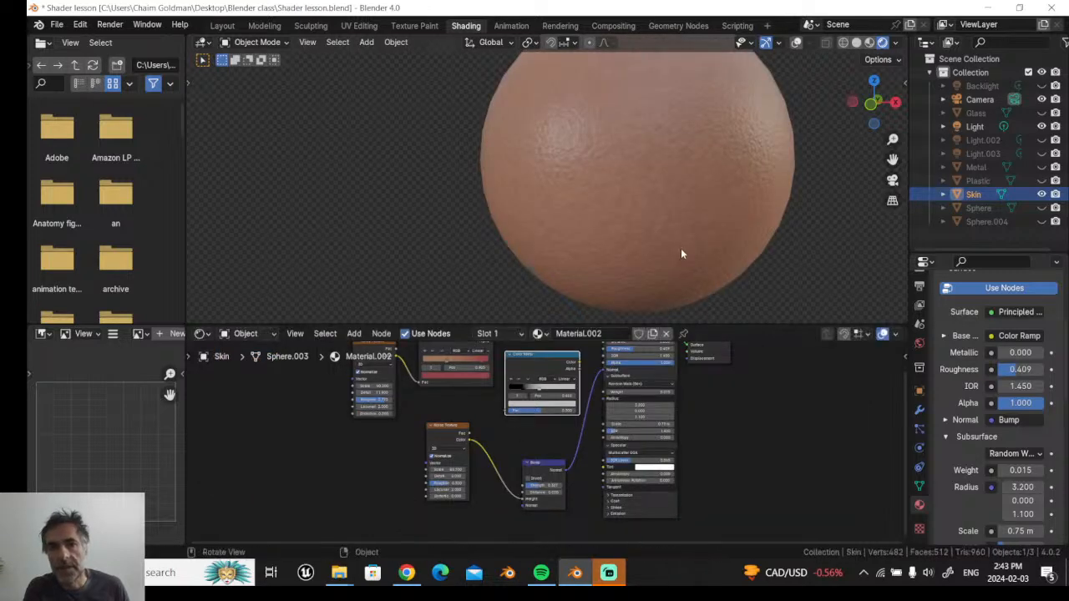
- Try stronger bump settings, then bring the Bump node to Strength 0.520 and Distance 0.010
scroll(697, 205, up, 1)
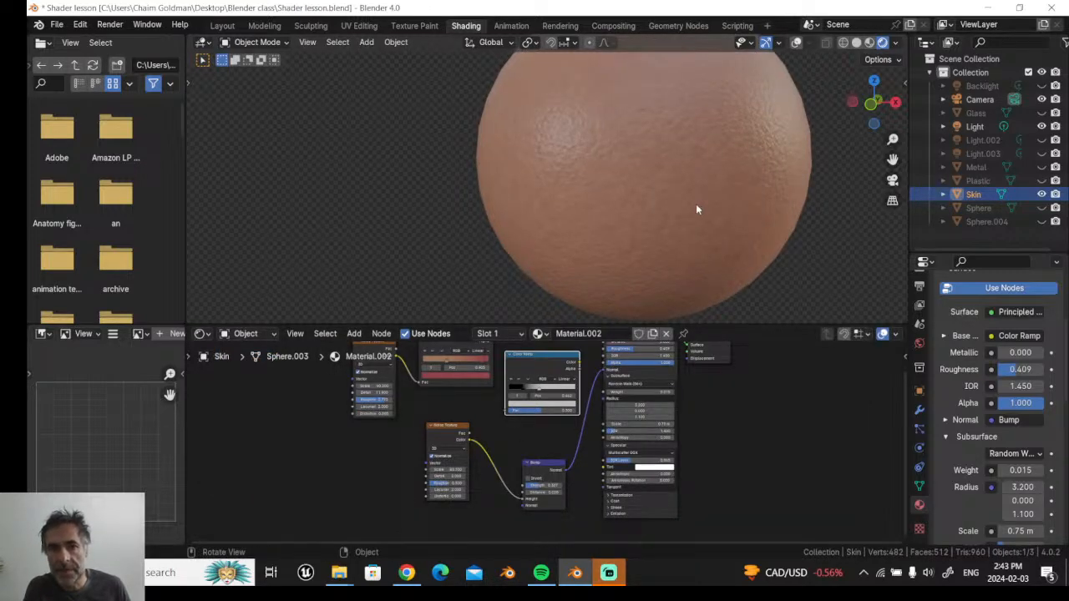
mouse_move(696, 204)
middle_down()
mouse_move(642, 203)
mouse_move(691, 205)
middle_up()
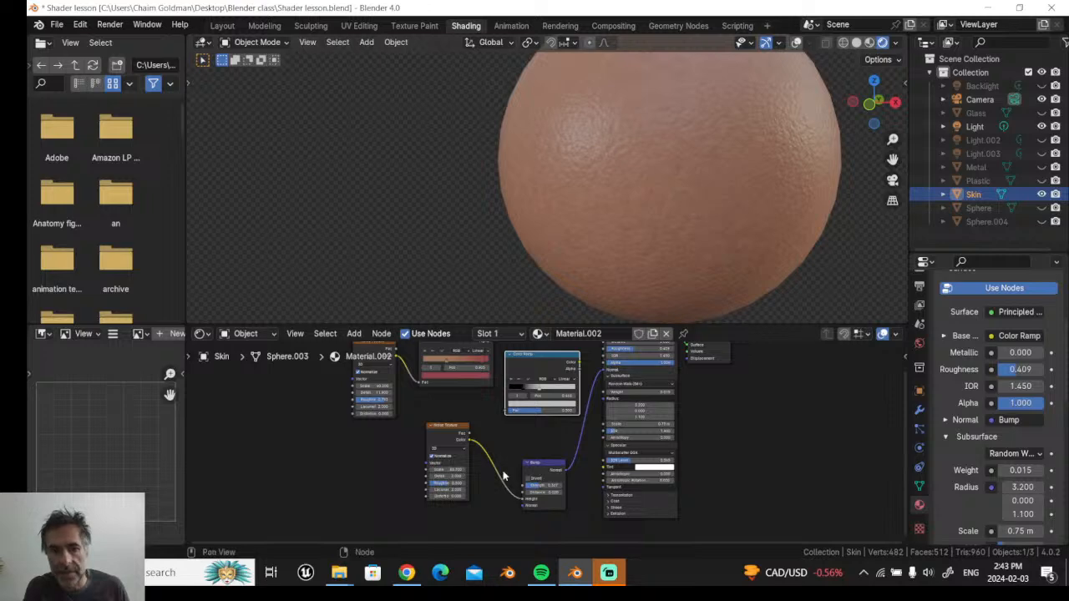
middle_drag(510, 454, 511, 408)
scroll(513, 418, up, 5)
scroll(514, 417, up, 2)
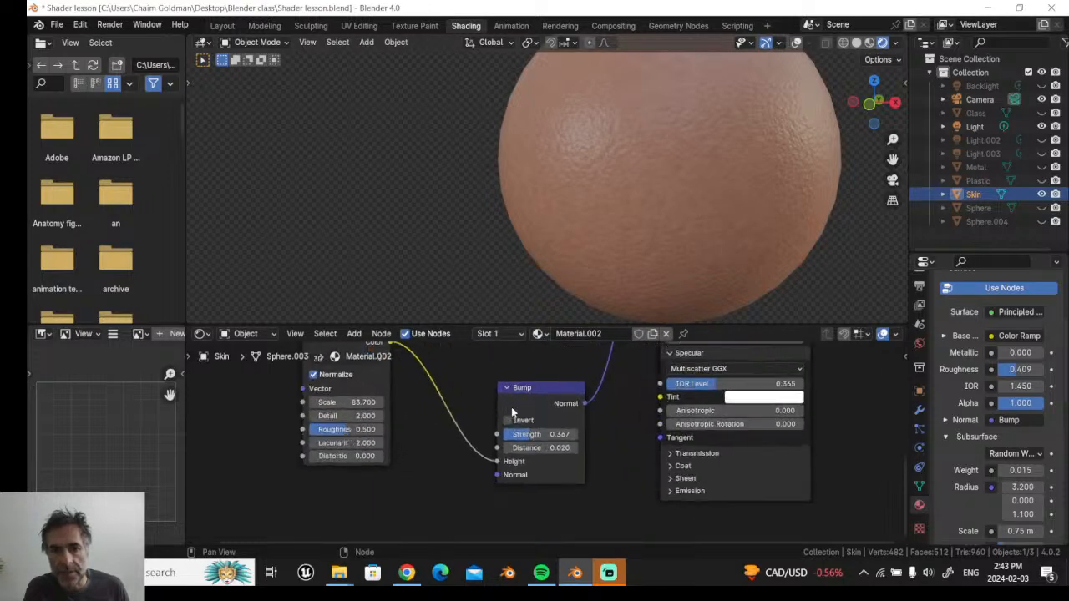
drag(534, 434, 575, 434)
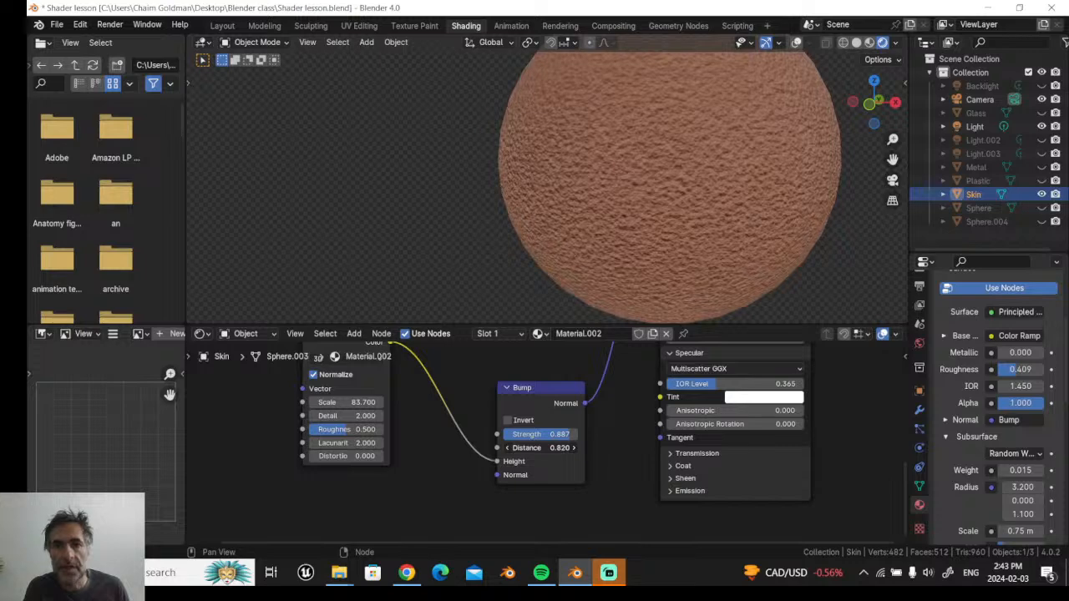
key(BackSpace)
mouse_move(540, 448)
mouse_down()
mouse_move(549, 448)
mouse_move(535, 448)
mouse_up()
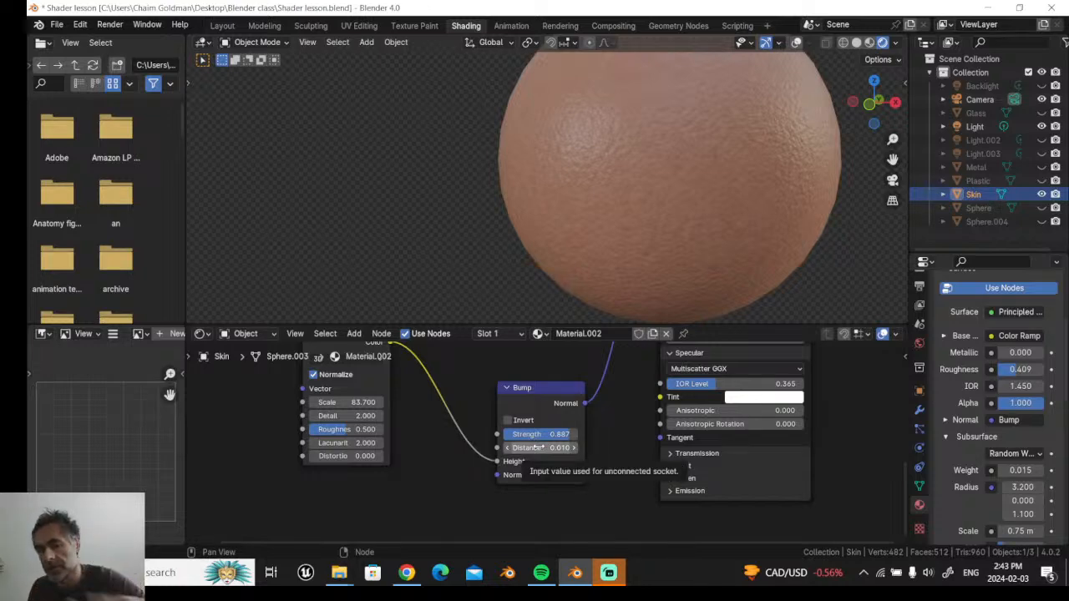
drag(540, 436, 500, 436)
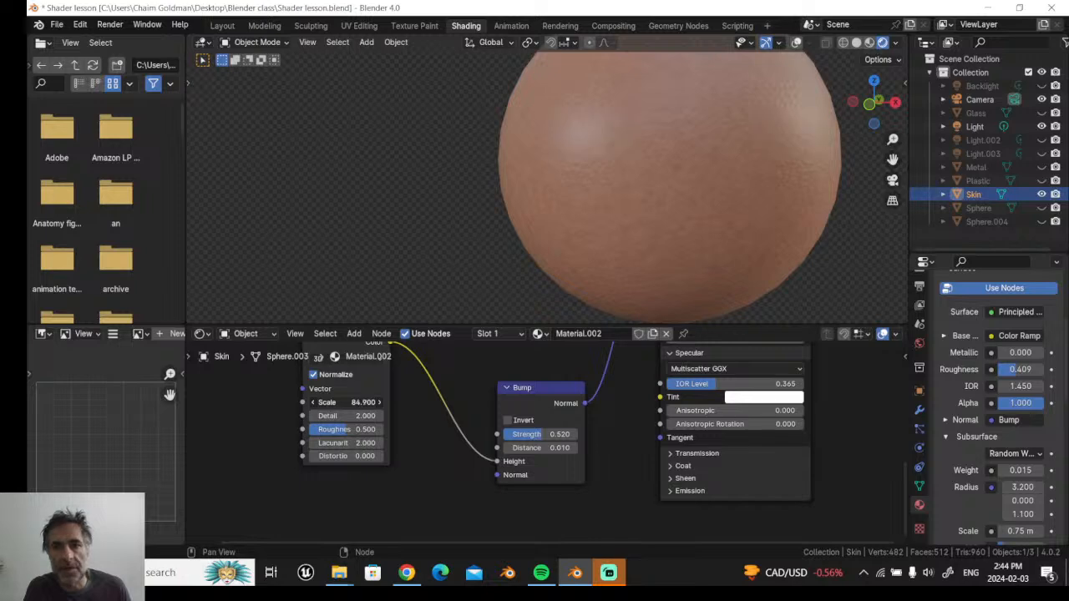
- Raise the Bump Distance to 0.210 and set the Noise Texture feeding it to Scale 84.000 and Roughness 0.707
drag(349, 403, 352, 403)
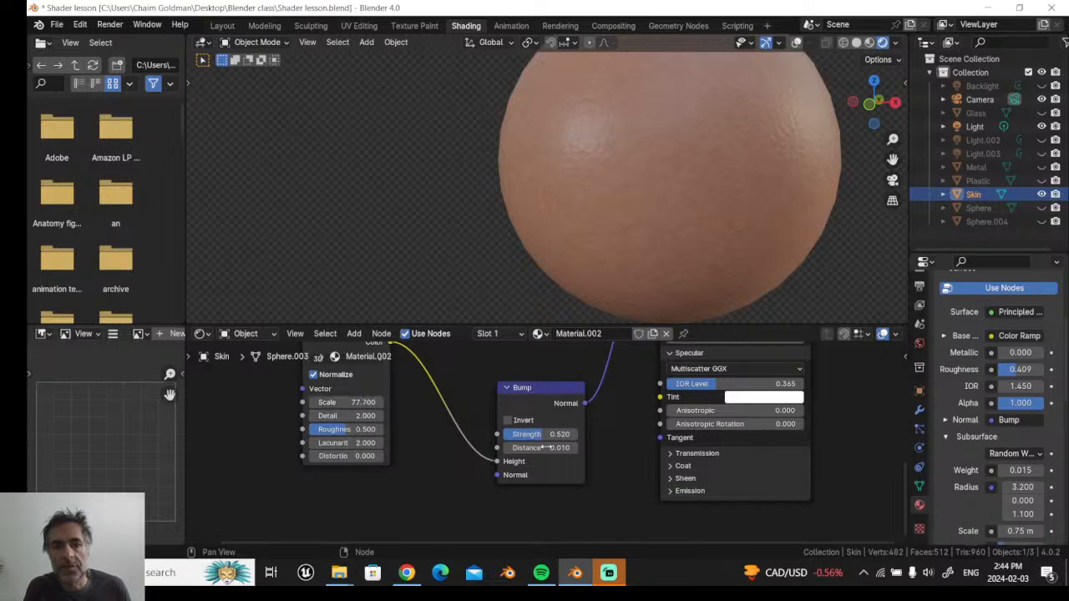
mouse_move(546, 448)
mouse_down()
mouse_move(564, 448)
mouse_move(548, 447)
mouse_up()
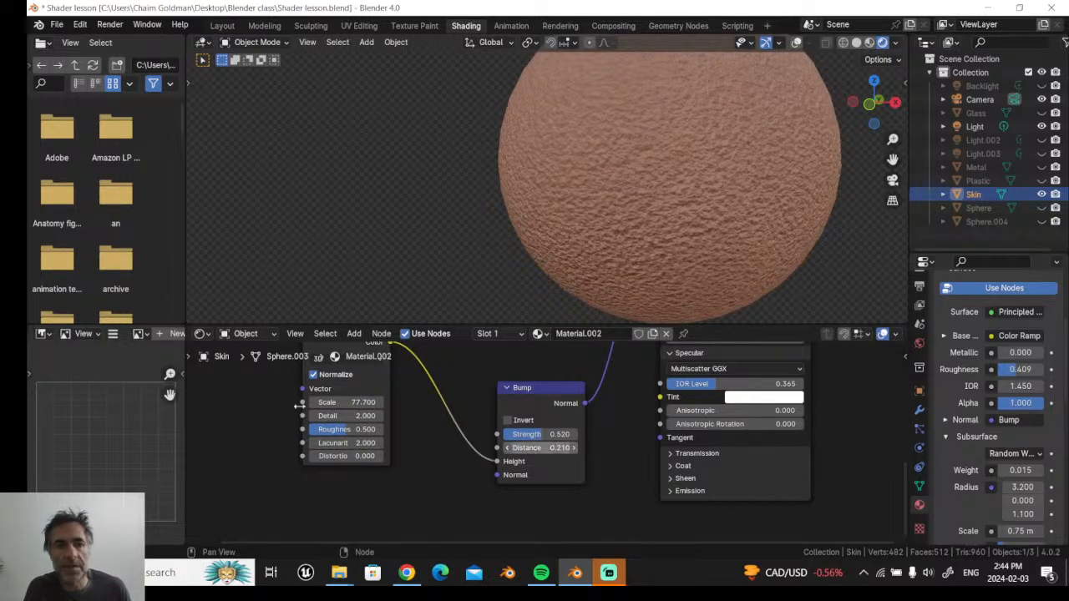
mouse_move(364, 403)
mouse_down()
mouse_move(326, 403)
mouse_move(379, 403)
mouse_up()
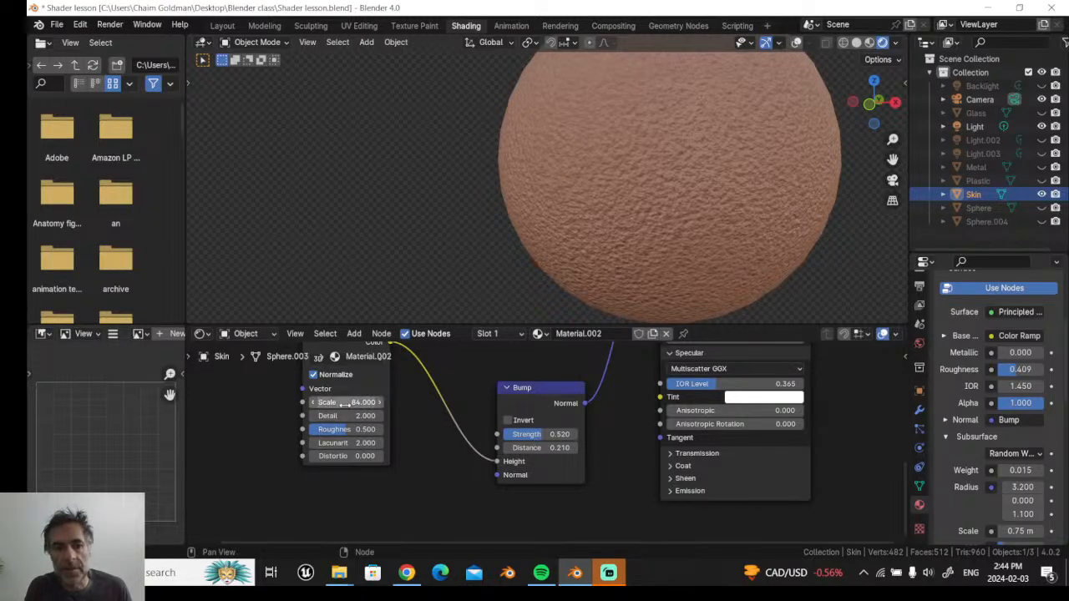
drag(332, 430, 363, 431)
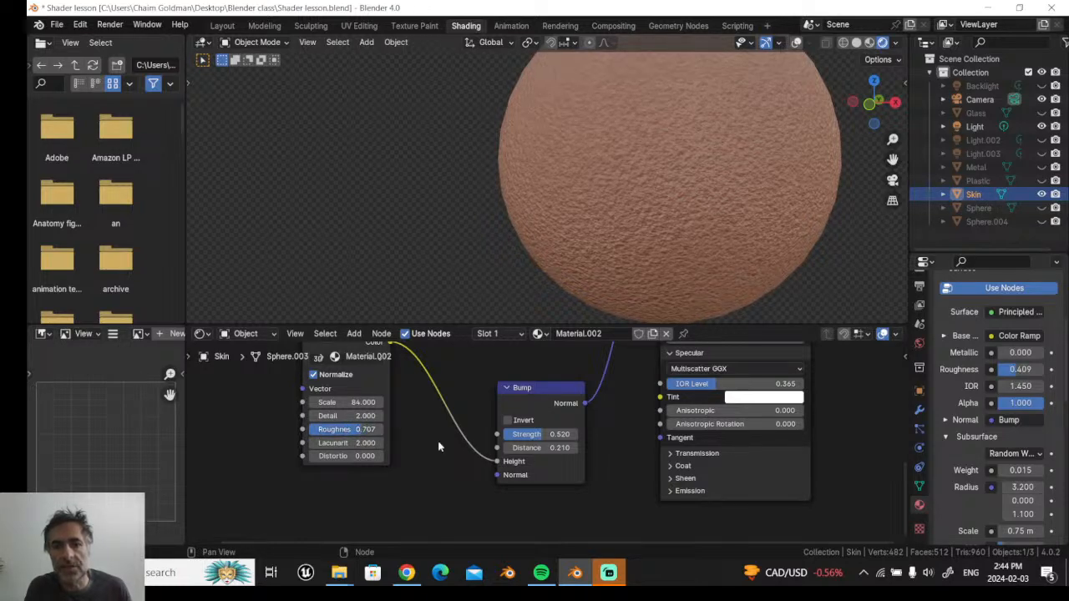
- Reduce the Bump node's Distance to 0.070 and set its Strength to 0.693
drag(532, 447, 477, 447)
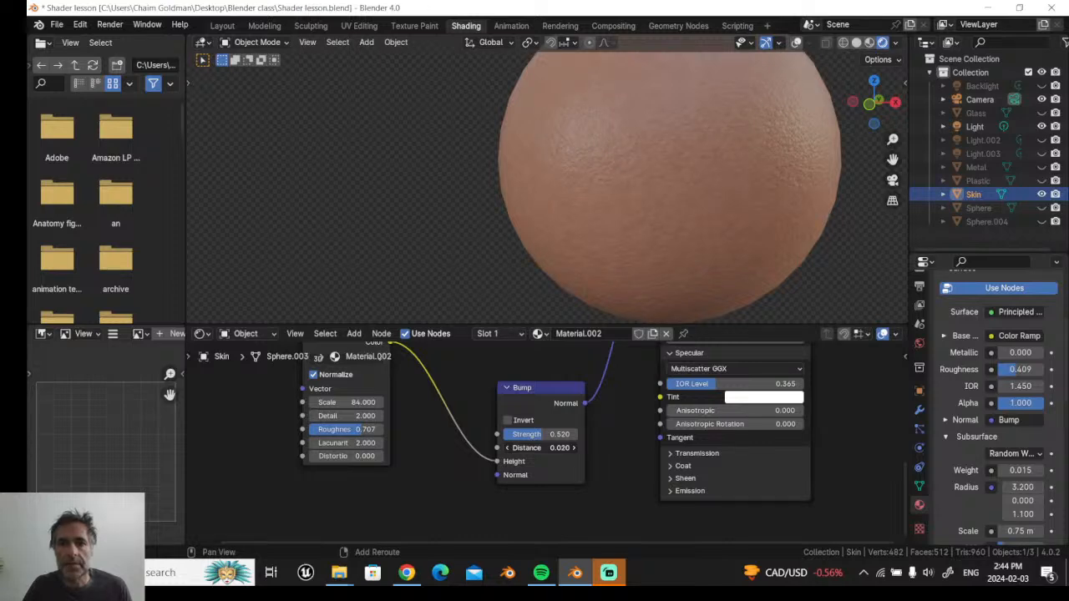
drag(535, 447, 533, 448)
middle_drag(477, 274, 500, 257)
scroll(510, 267, down, 1)
middle_drag(546, 374, 478, 422)
drag(511, 486, 551, 487)
- Move the grayscale Color Ramp above the other nodes and connect the bump Noise Texture's Color output to the Principled BSDF's Roughness input
middle_drag(468, 384, 497, 485)
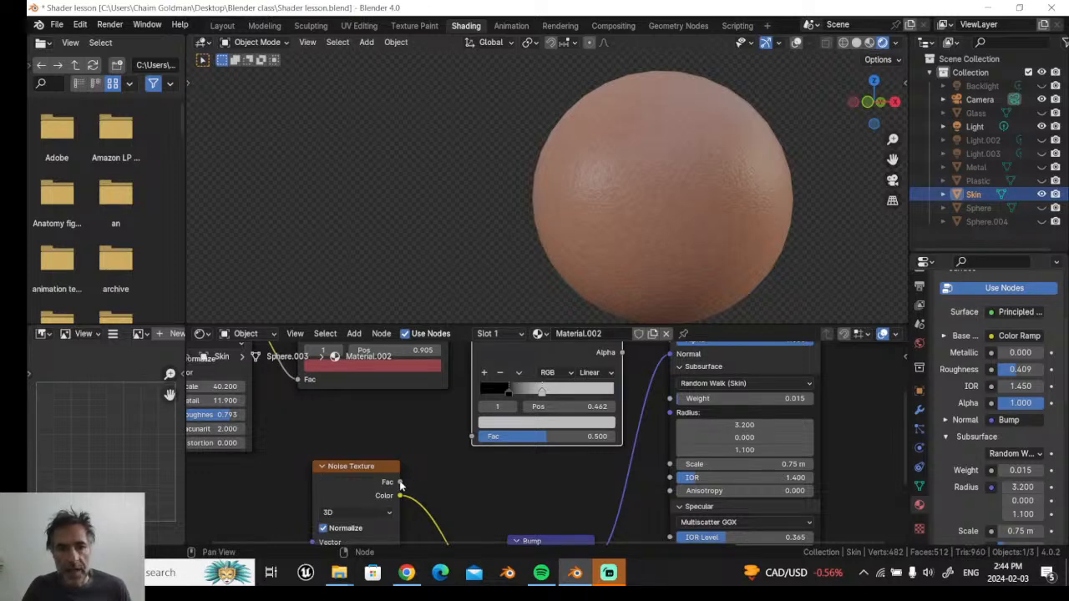
drag(401, 482, 435, 394)
key(Escape)
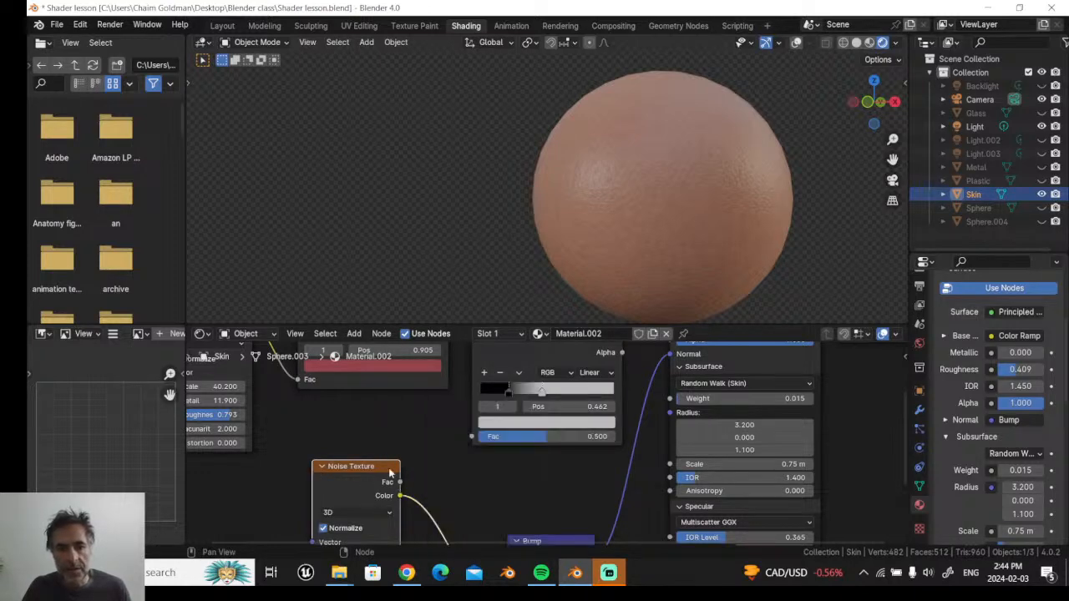
drag(402, 496, 532, 299)
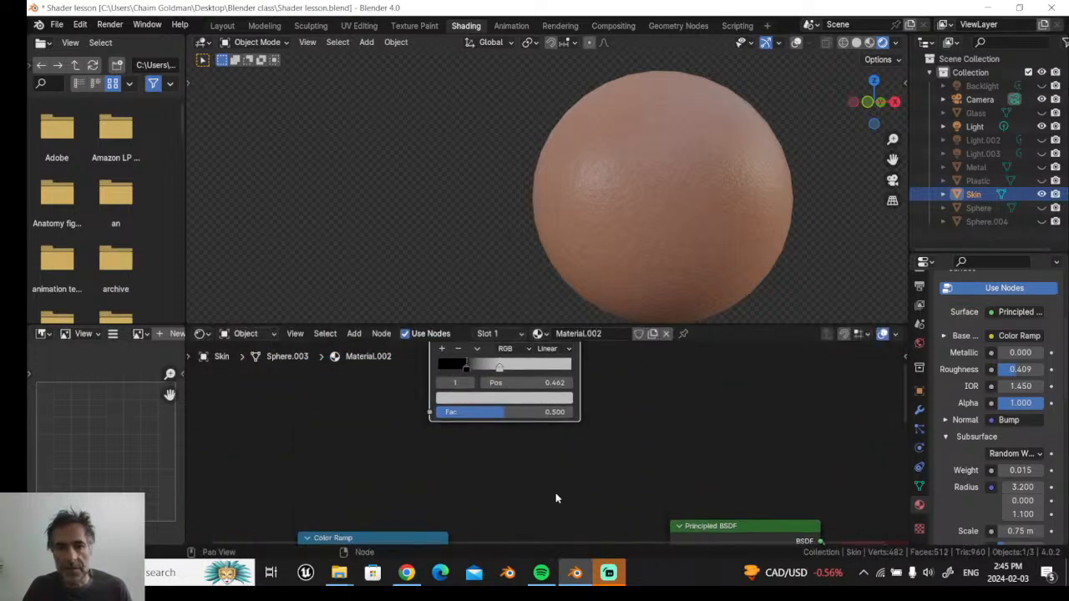
mouse_move(556, 498)
middle_down()
mouse_move(566, 533)
mouse_move(566, 481)
middle_up()
scroll(565, 481, down, 2)
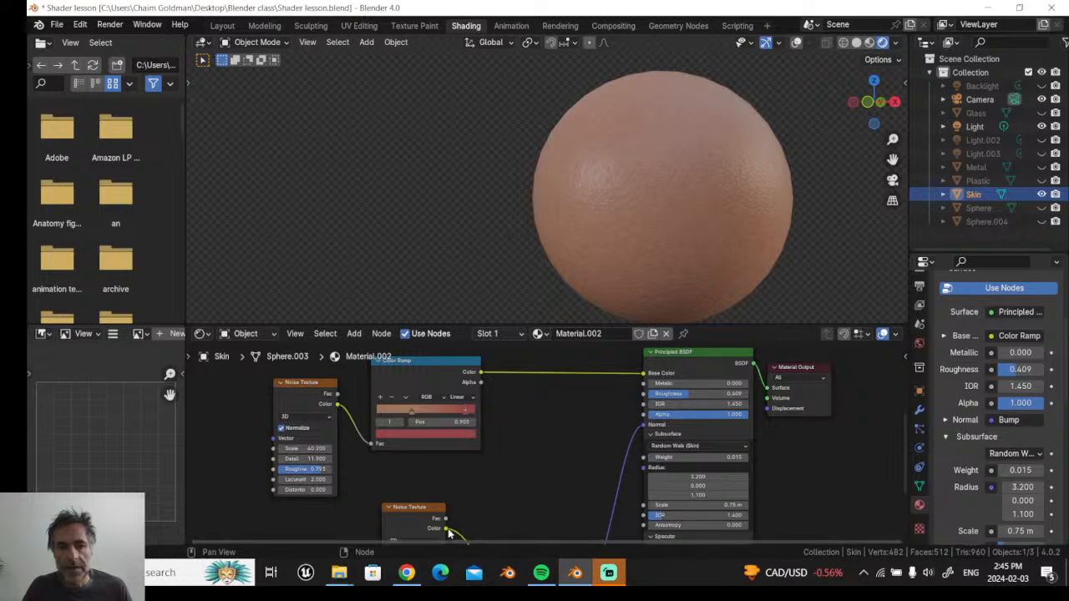
drag(445, 532, 643, 394)
right_click(535, 242)
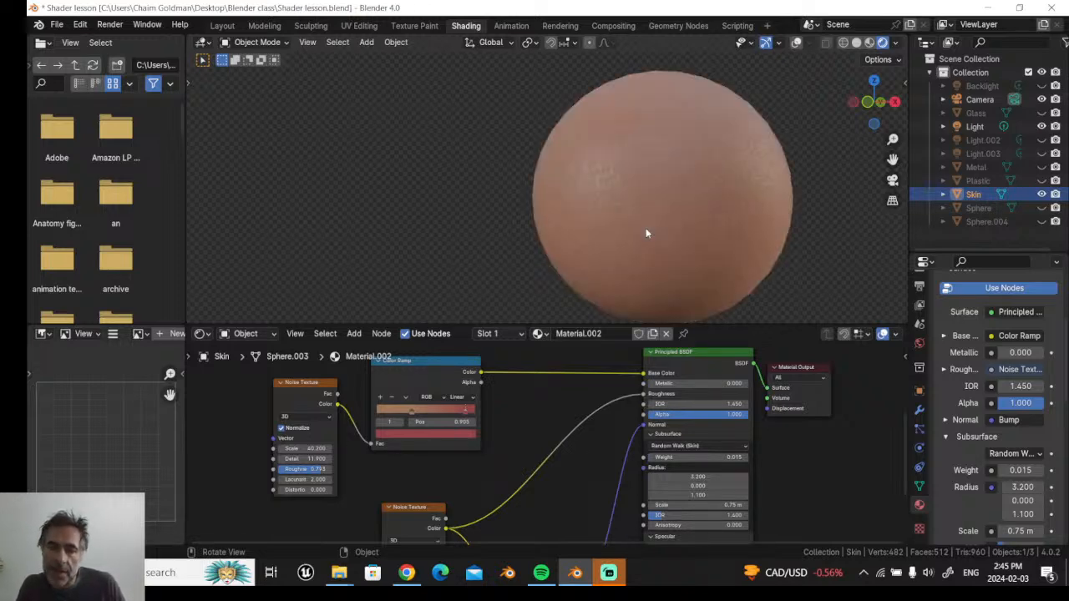
scroll(646, 230, up, 2)
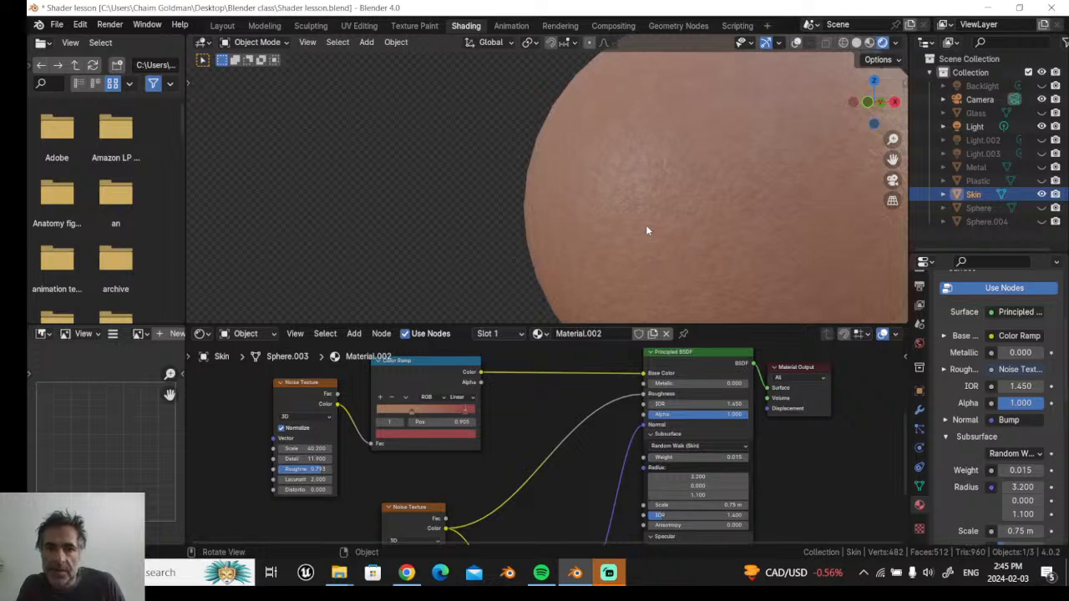
- Insert the grayscale Color Ramp into the link between the bump Noise Texture and Roughness, spacing the skin-tone Noise Texture farther out
middle_drag(531, 401, 502, 330)
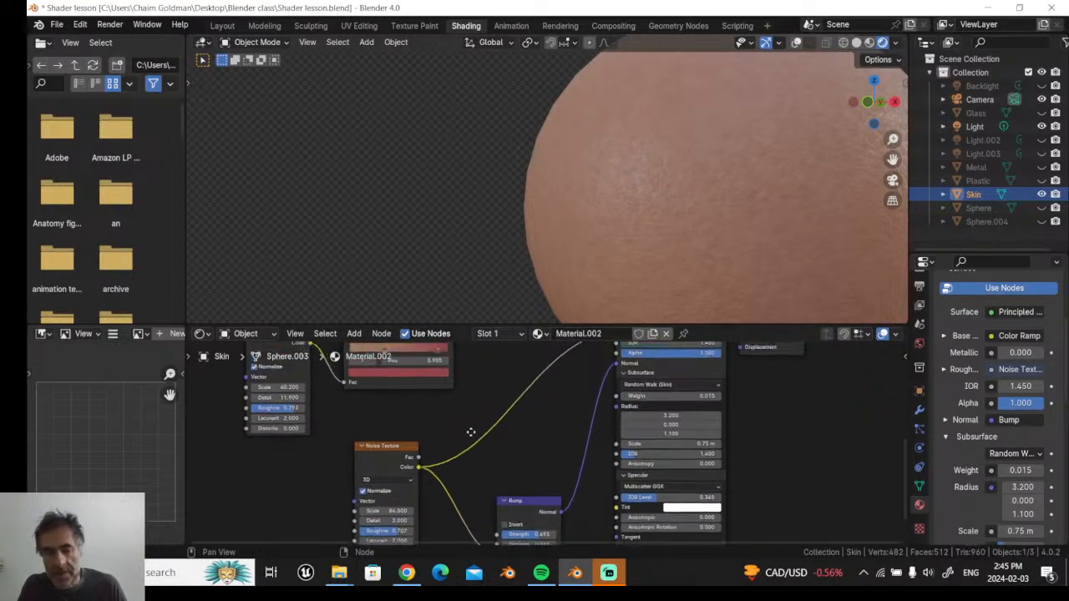
middle_drag(470, 432, 435, 511)
drag(348, 417, 300, 389)
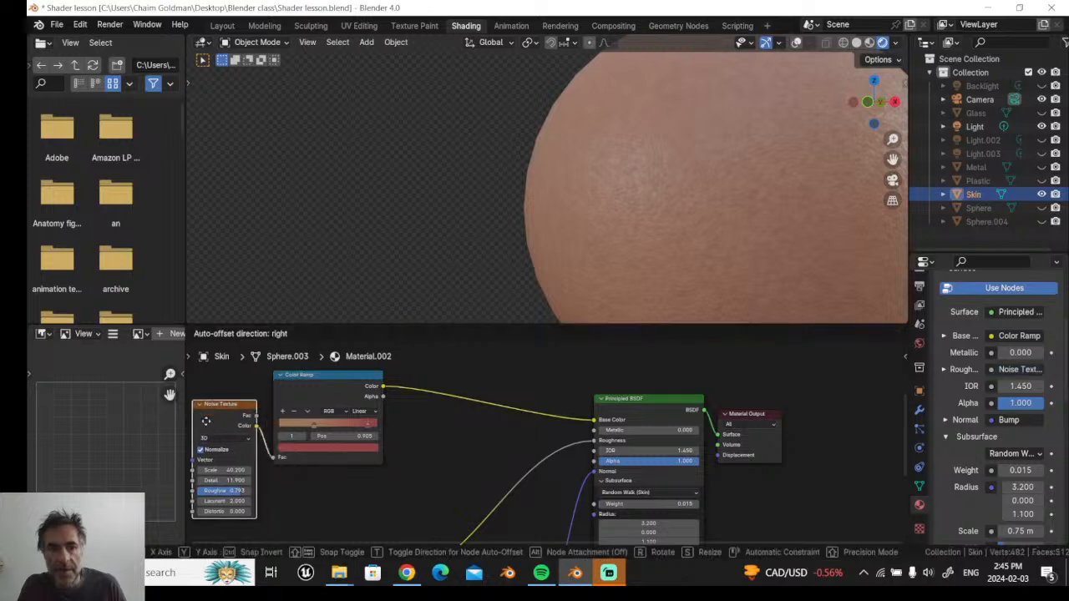
middle_drag(468, 344, 445, 404)
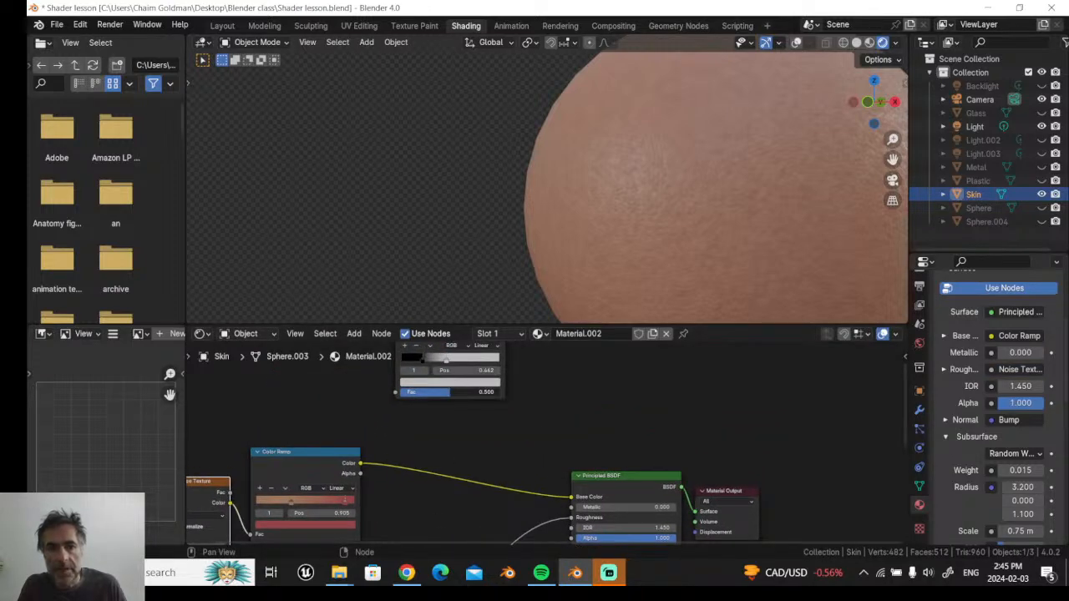
click(447, 392)
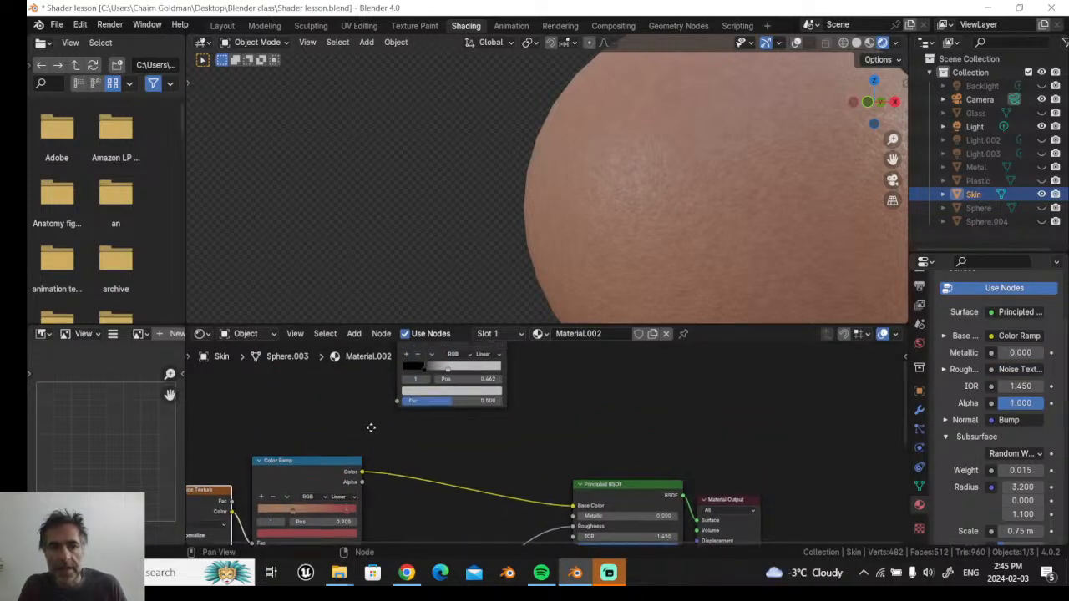
drag(406, 379, 466, 436)
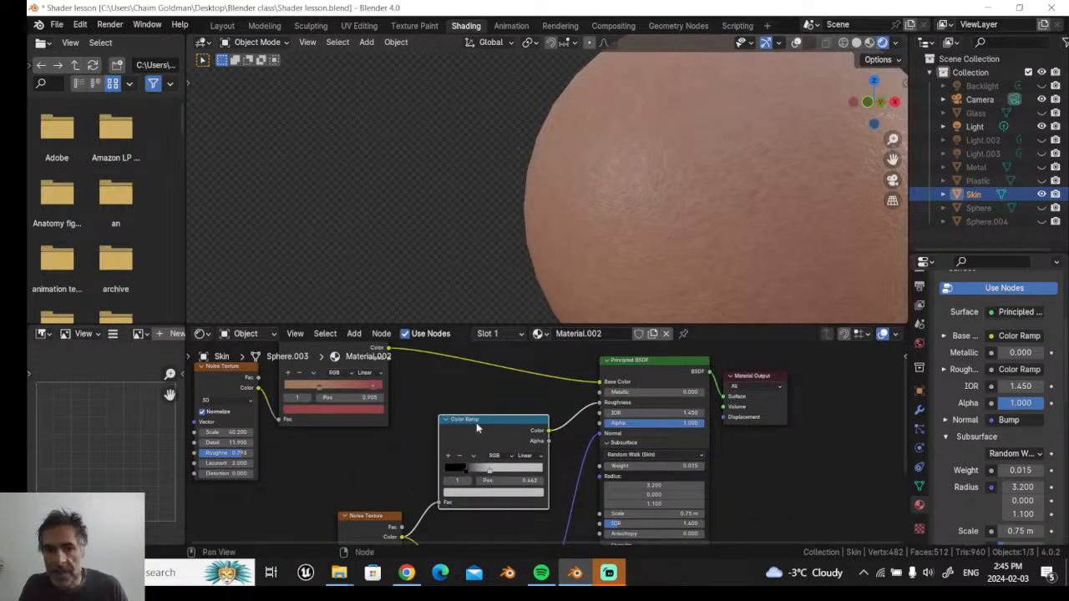
- Move the grayscale ramp's white stop to 0.615 and its black stop to about 0.34, shifting the node closer to the Principled BSDF
drag(491, 474, 506, 474)
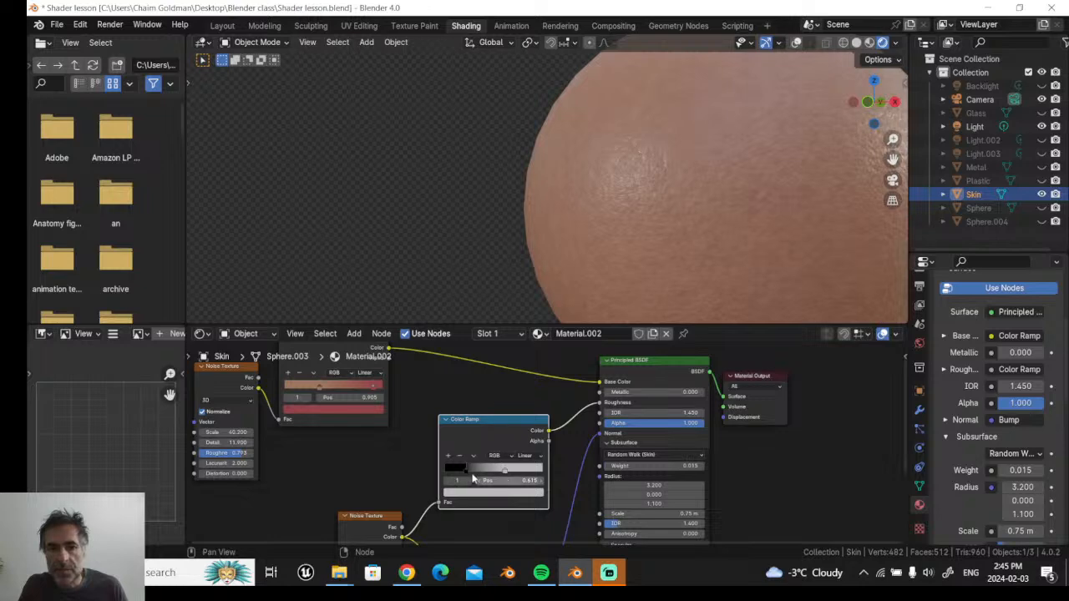
key(g)
click(486, 476)
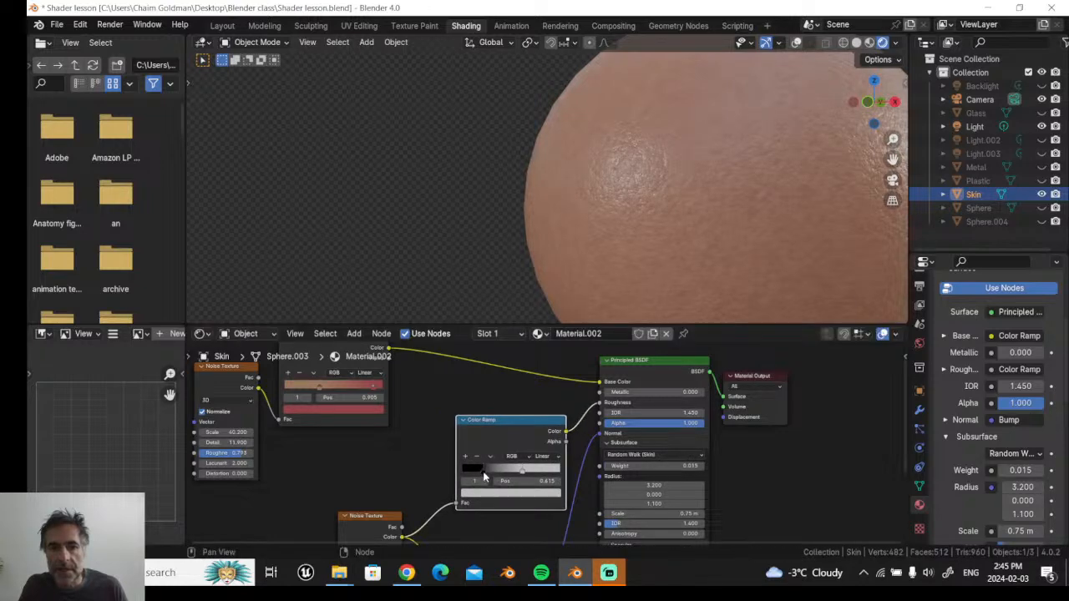
key(g)
click(499, 474)
key(g)
click(512, 478)
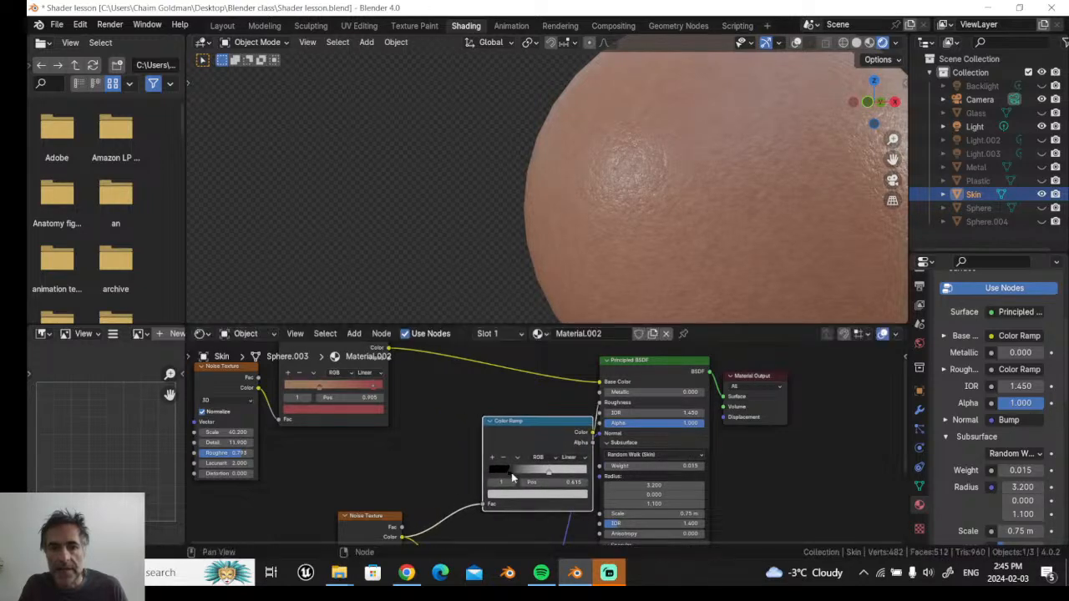
mouse_move(509, 470)
mouse_down()
mouse_move(538, 471)
mouse_move(522, 471)
mouse_up()
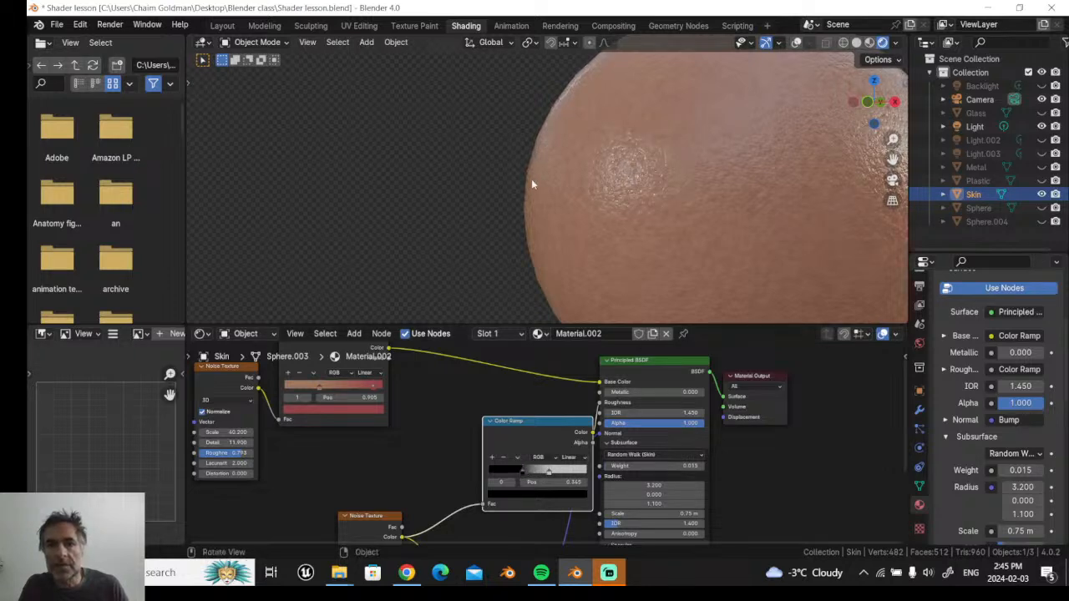
- Spread the grayscale ramp's stops, with the black stop near the start and the white stop at about 0.87
mouse_move(532, 179)
middle_down()
mouse_move(472, 169)
mouse_move(528, 175)
middle_up()
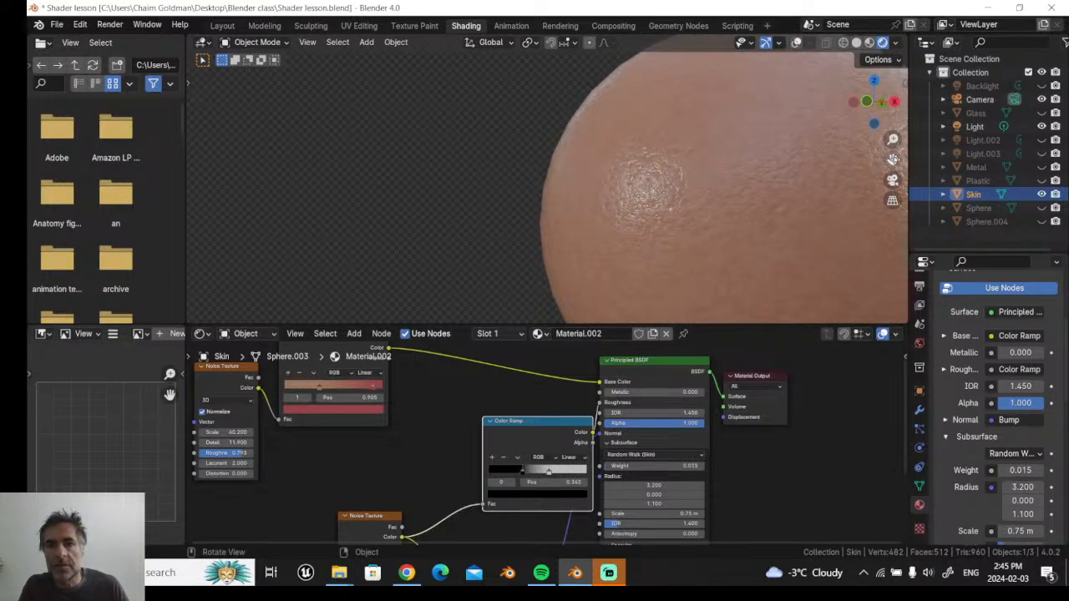
drag(893, 159, 796, 139)
middle_drag(439, 416, 443, 373)
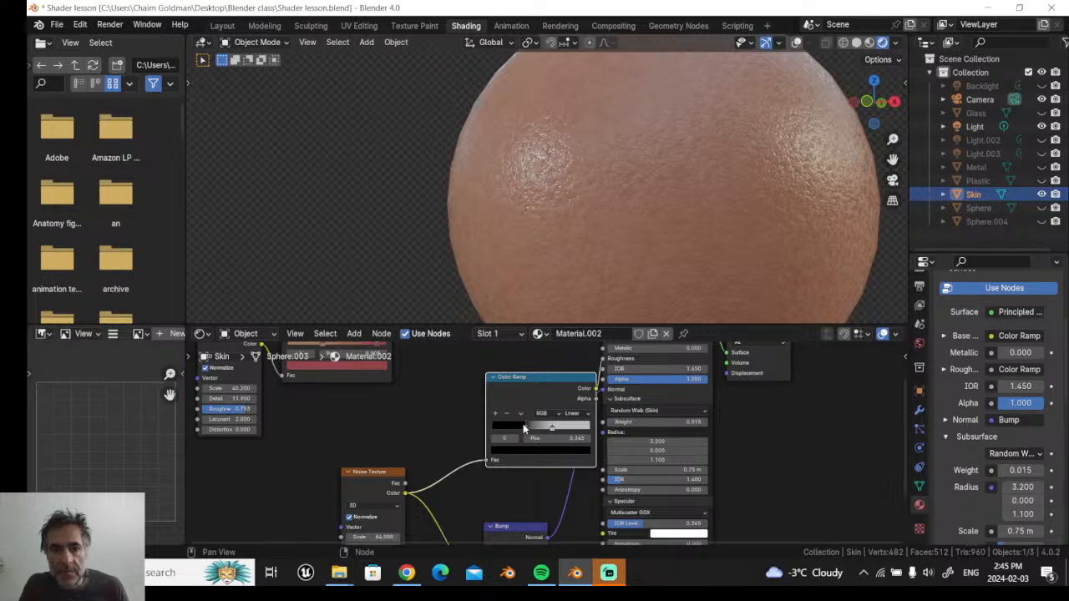
drag(525, 428, 596, 432)
middle_drag(459, 402, 489, 361)
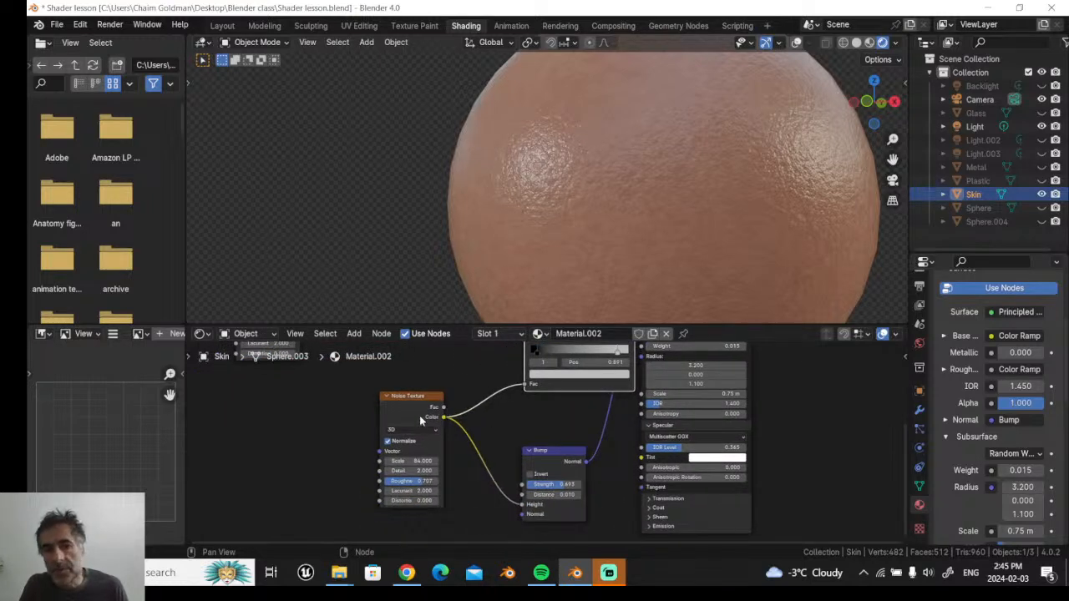
- Duplicate the bump Noise Texture and move the original and its copy apart in the Skin material's node tree
middle_drag(411, 415, 400, 488)
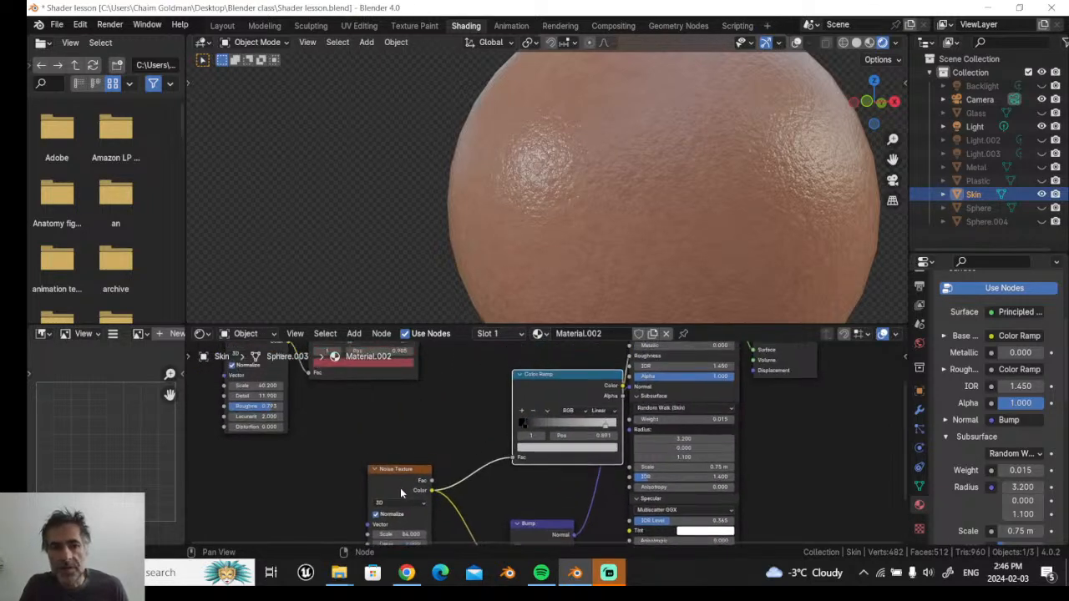
key(shift+d)
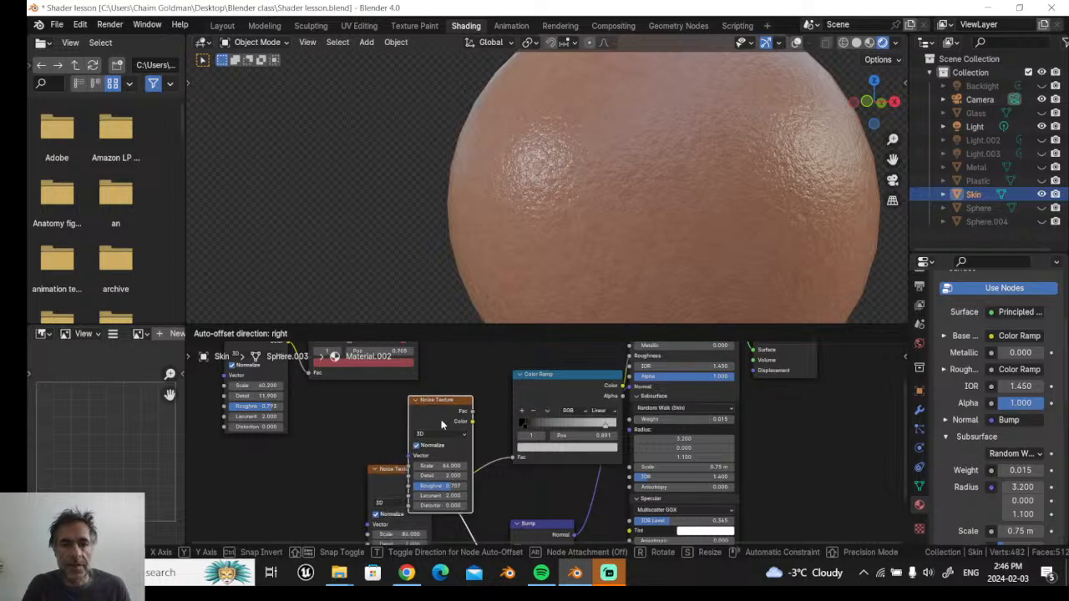
click(440, 421)
drag(387, 496, 342, 545)
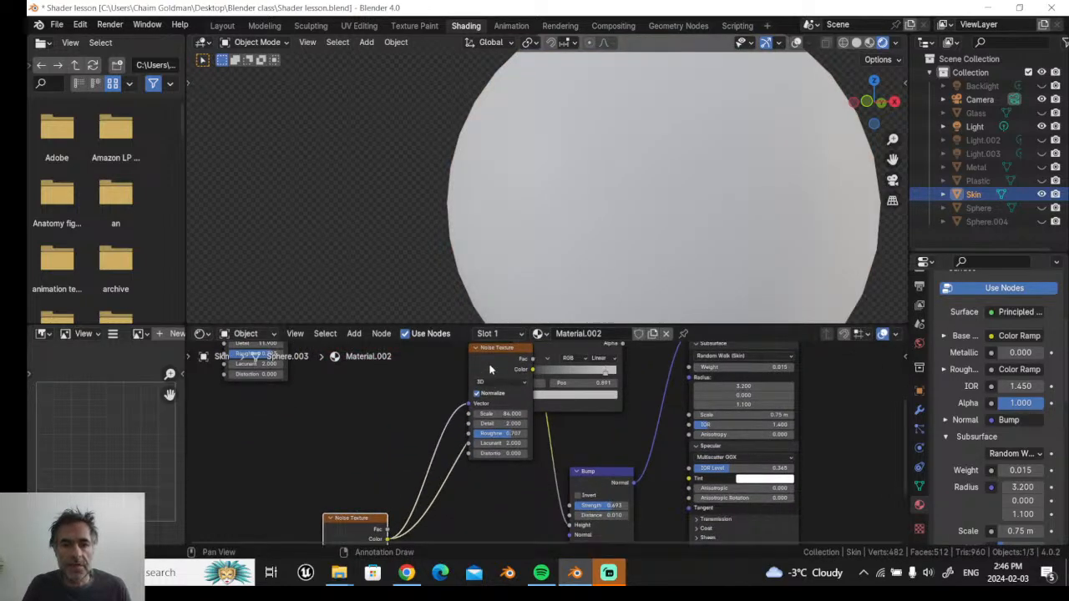
drag(487, 368, 464, 441)
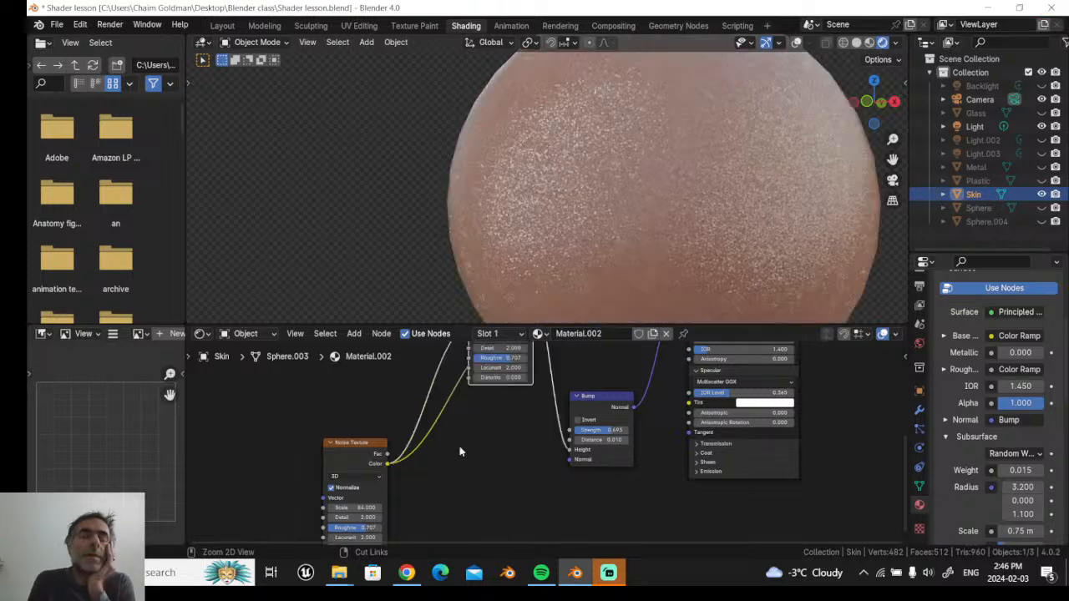
- Place the Noise Texture copy beside Bump to drive Height, leaving the original feeding the grayscale ramp, and disconnect the copy's Vector input
middle_drag(479, 402, 467, 463)
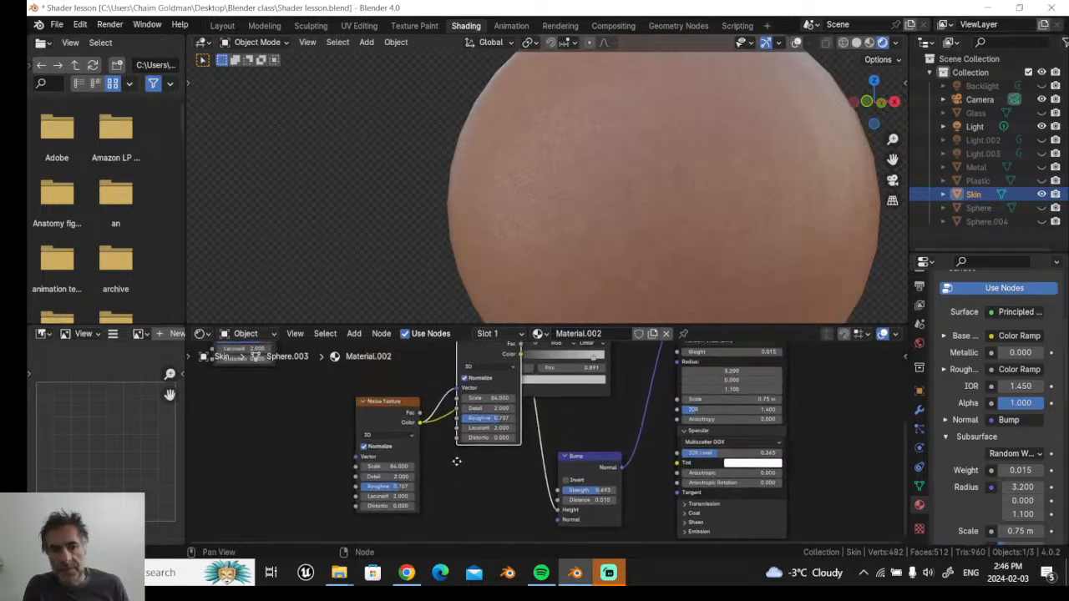
drag(379, 421, 360, 487)
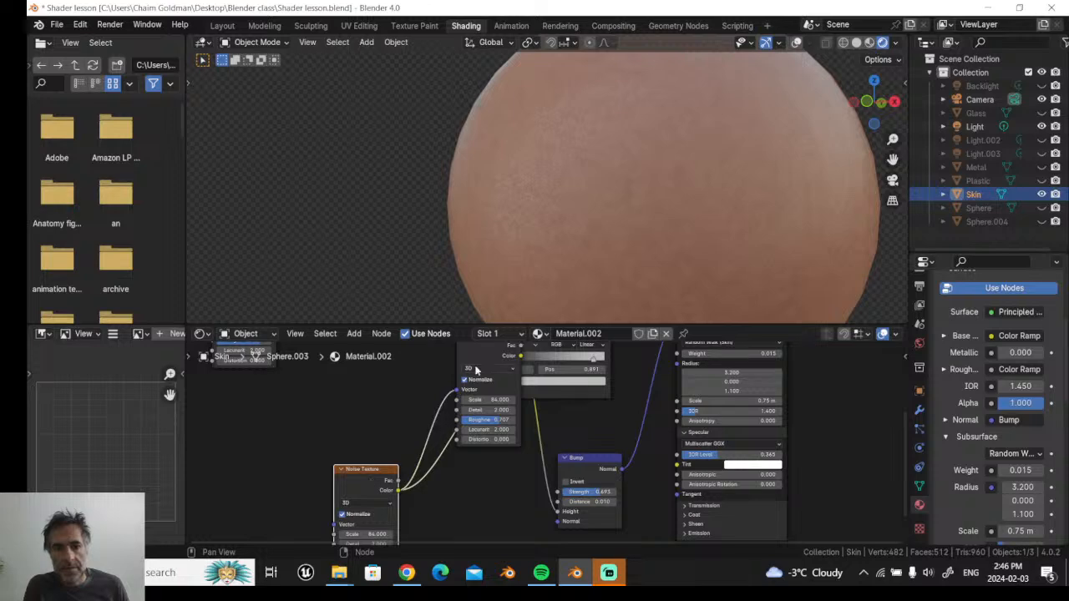
drag(474, 363, 464, 508)
middle_drag(355, 437, 348, 410)
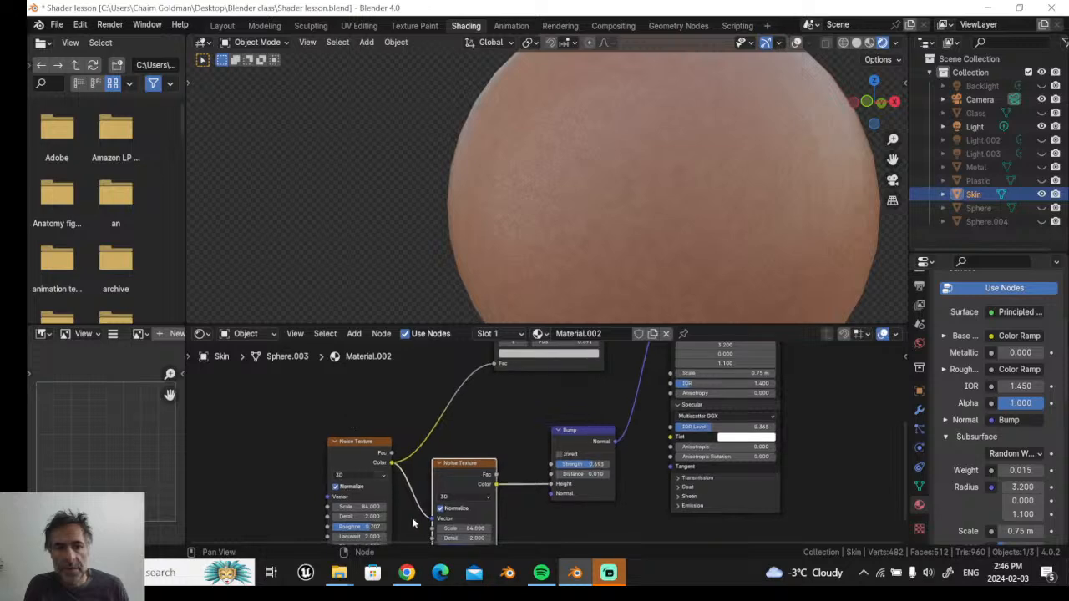
drag(432, 519, 409, 489)
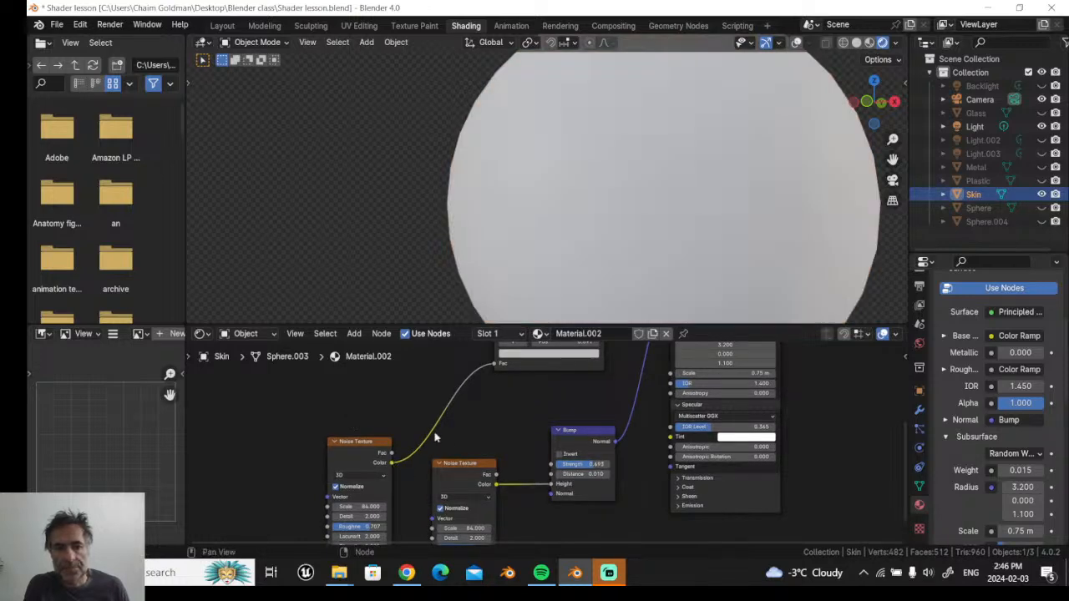
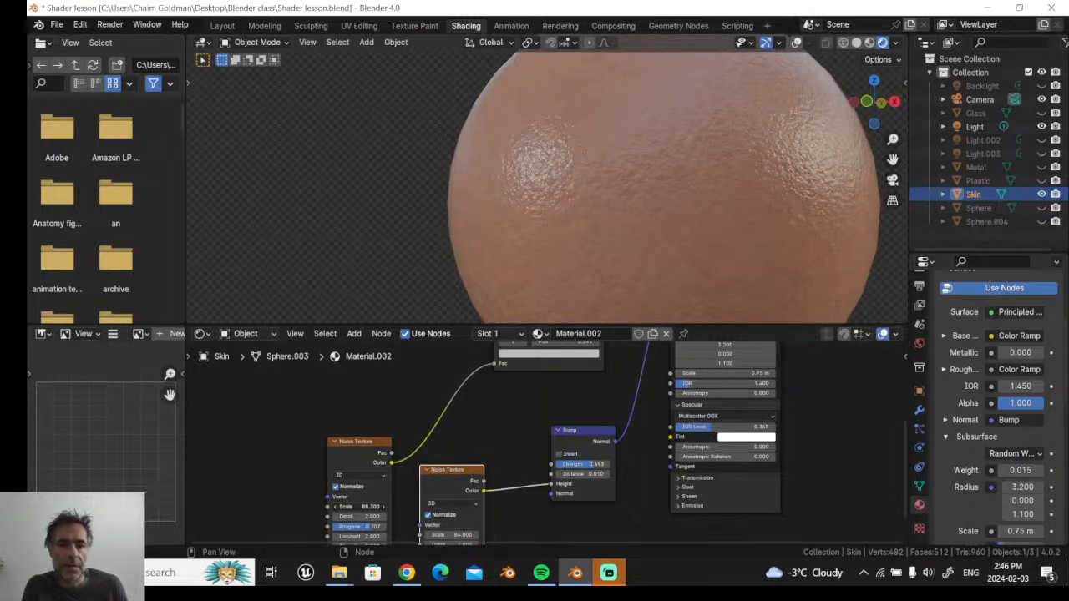
- Move the grayscale ramp's white stop to 0.709, set the roughness Noise Texture's Scale to 34.2, and inspect the whole Skin sphere
middle_drag(366, 420, 335, 472)
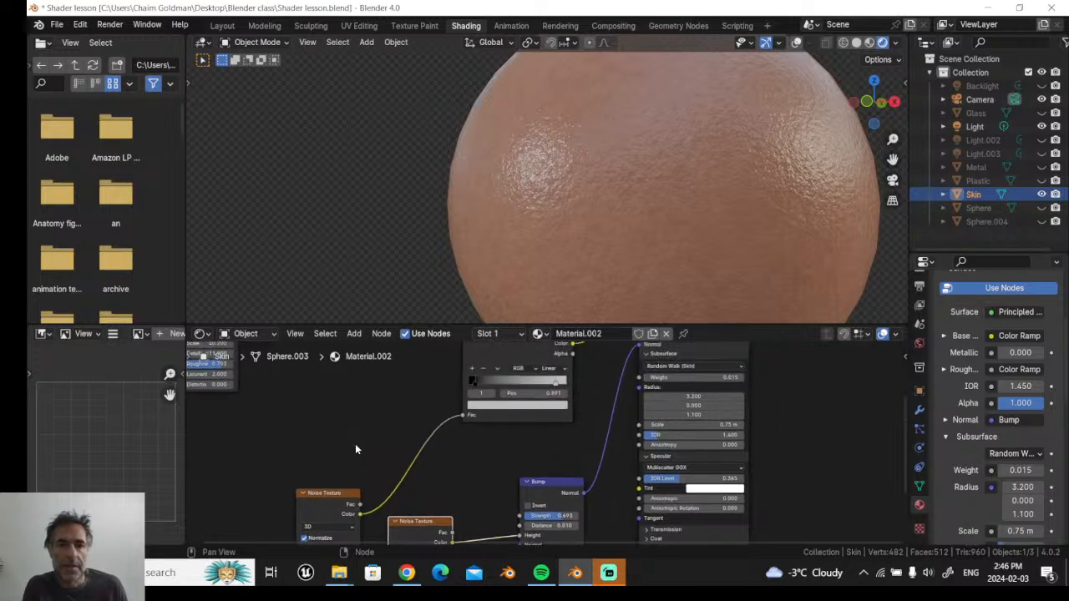
mouse_move(473, 386)
mouse_down()
mouse_move(552, 383)
mouse_move(514, 388)
mouse_move(541, 384)
mouse_up()
middle_drag(368, 423, 395, 401)
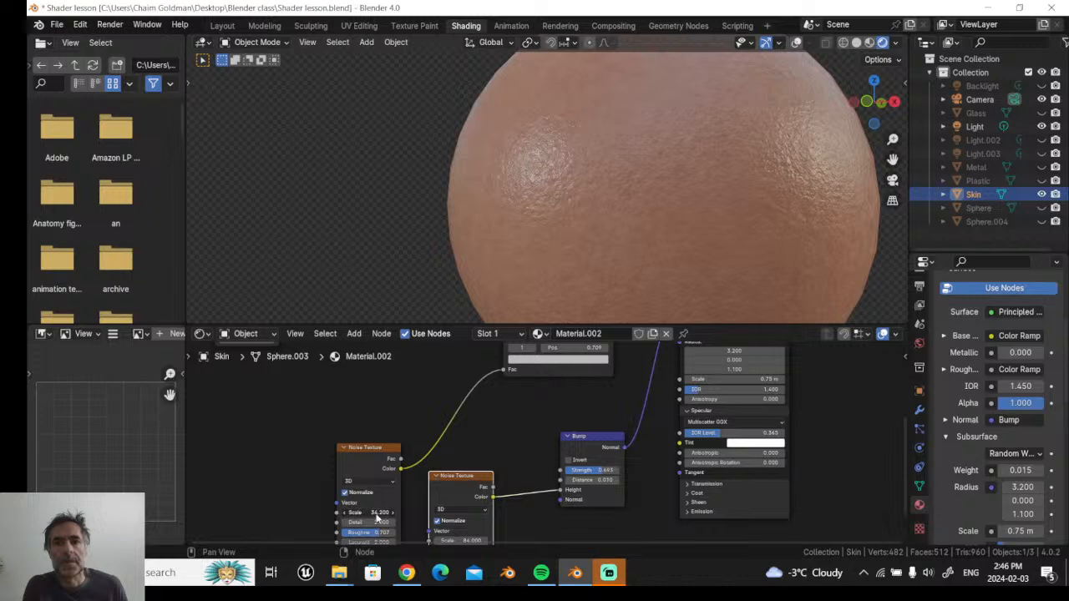
scroll(655, 181, down, 5)
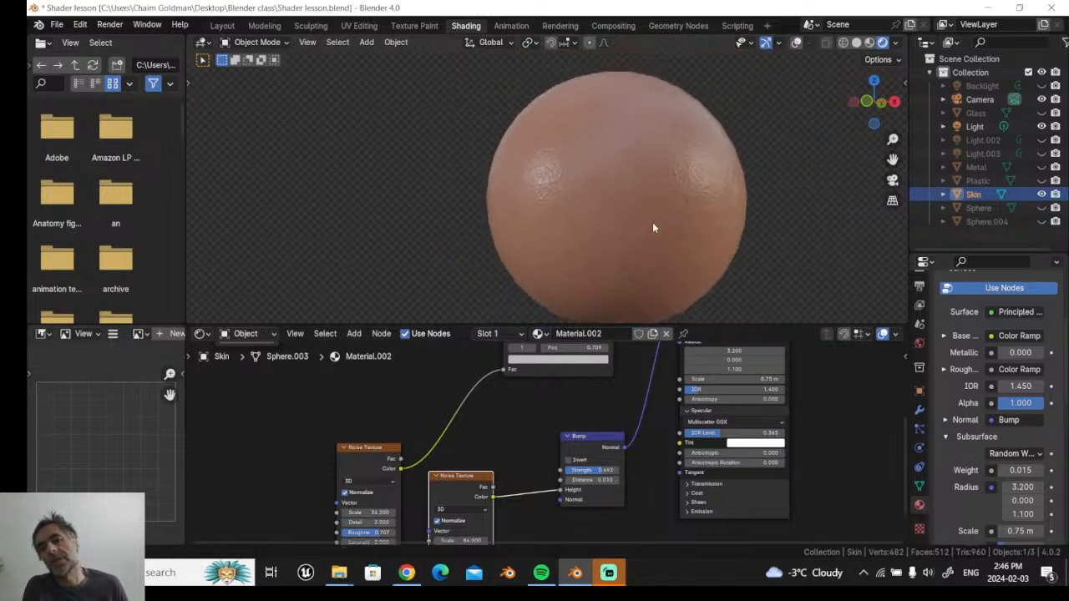
middle_drag(659, 222, 670, 248)
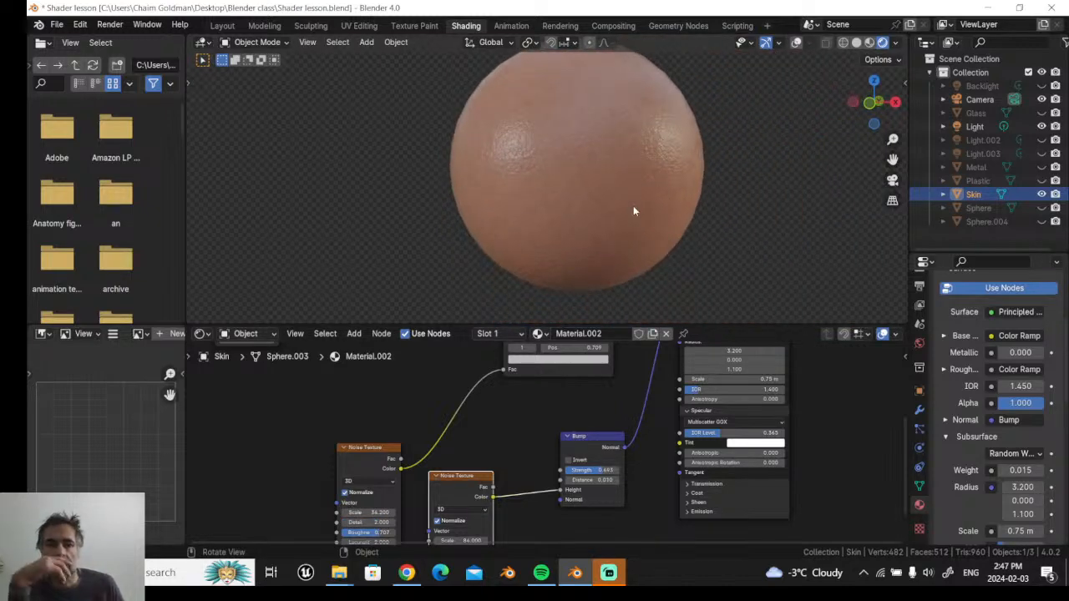
drag(892, 159, 886, 174)
mouse_move(672, 193)
middle_down()
mouse_move(640, 184)
mouse_move(685, 191)
middle_up()
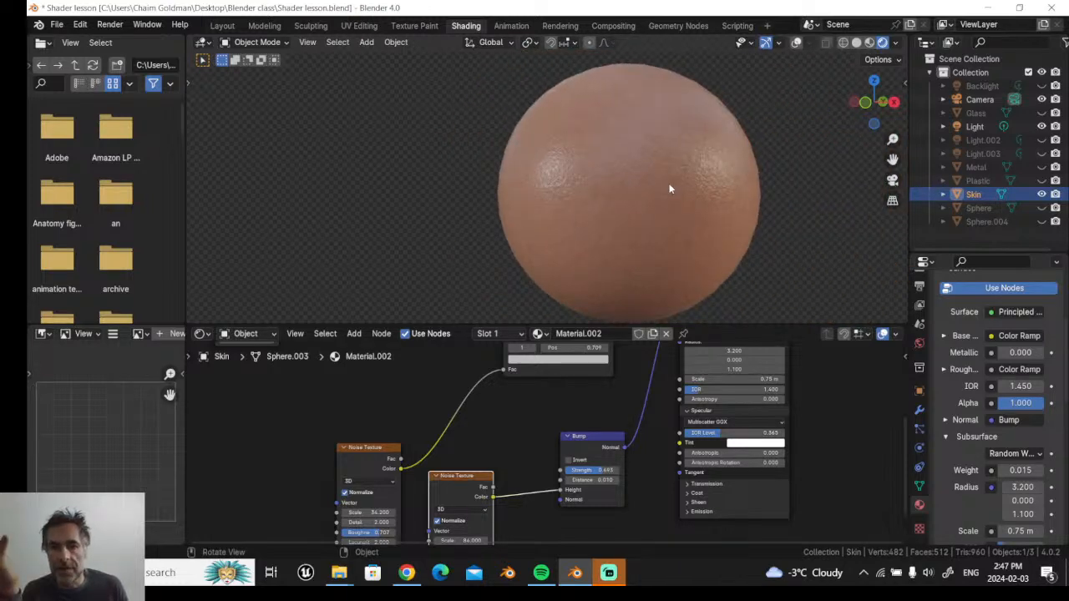
- In the Layout workspace, switch to front view and unhide the Glass and Metal spheres, keeping Plastic hidden
click(222, 25)
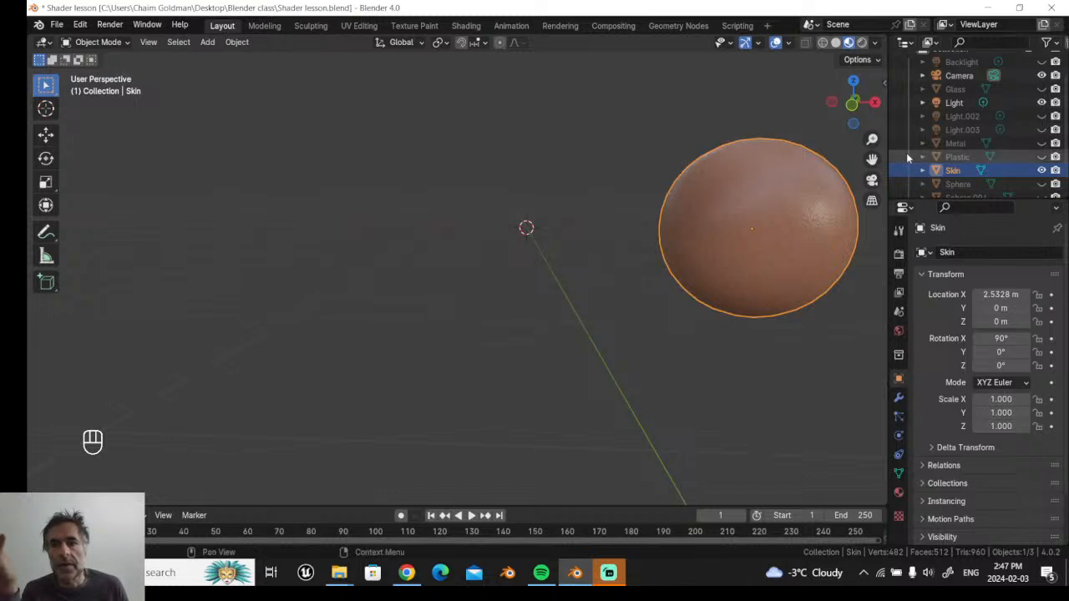
drag(872, 159, 813, 163)
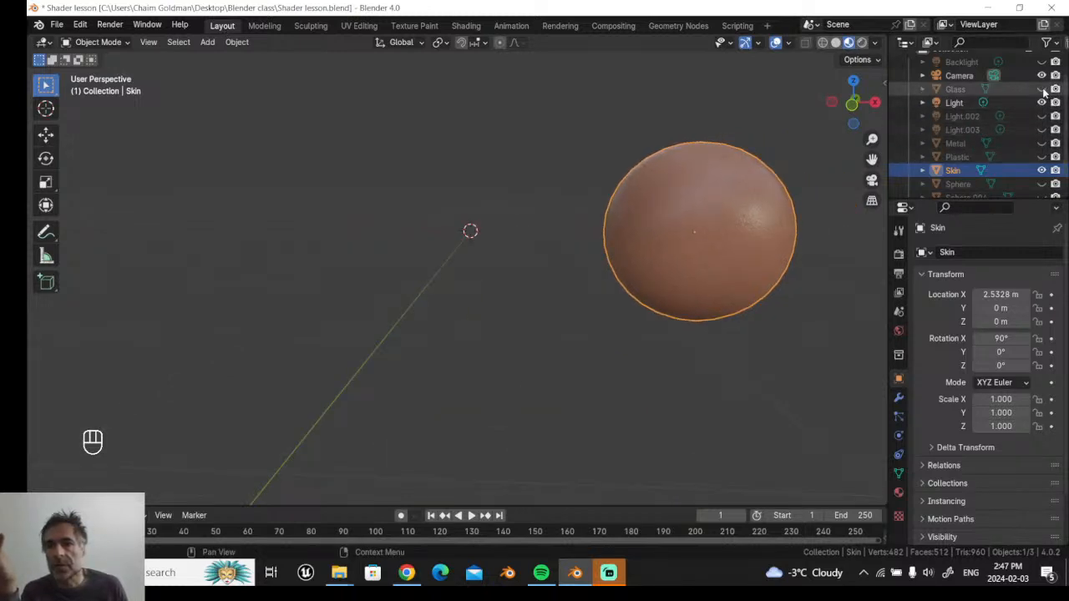
click(1041, 89)
key(KP_1)
key(KP_1)
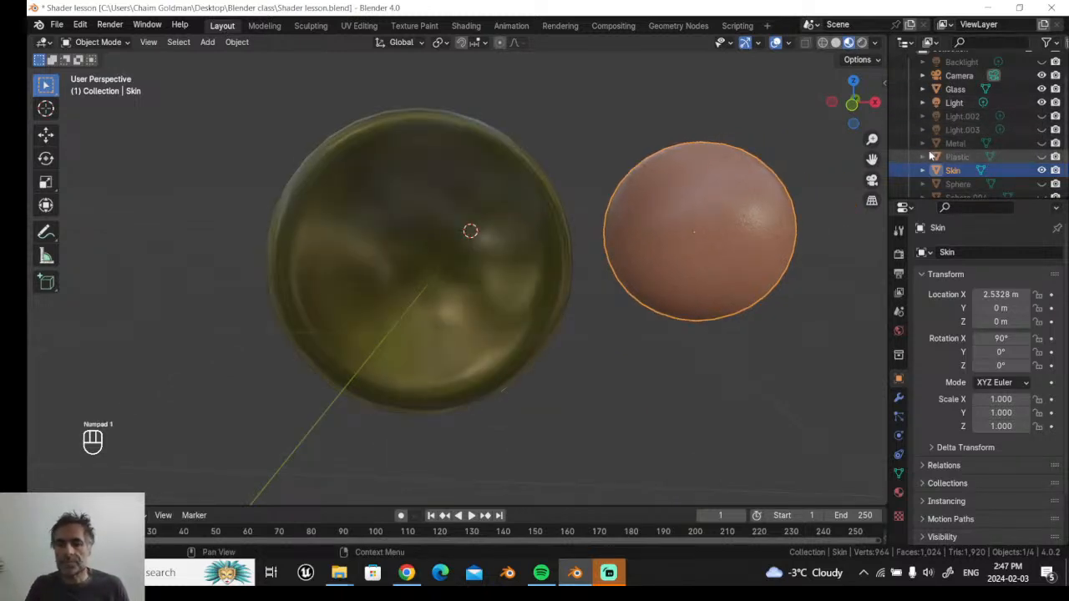
click(1042, 143)
click(1041, 156)
scroll(659, 167, down, 2)
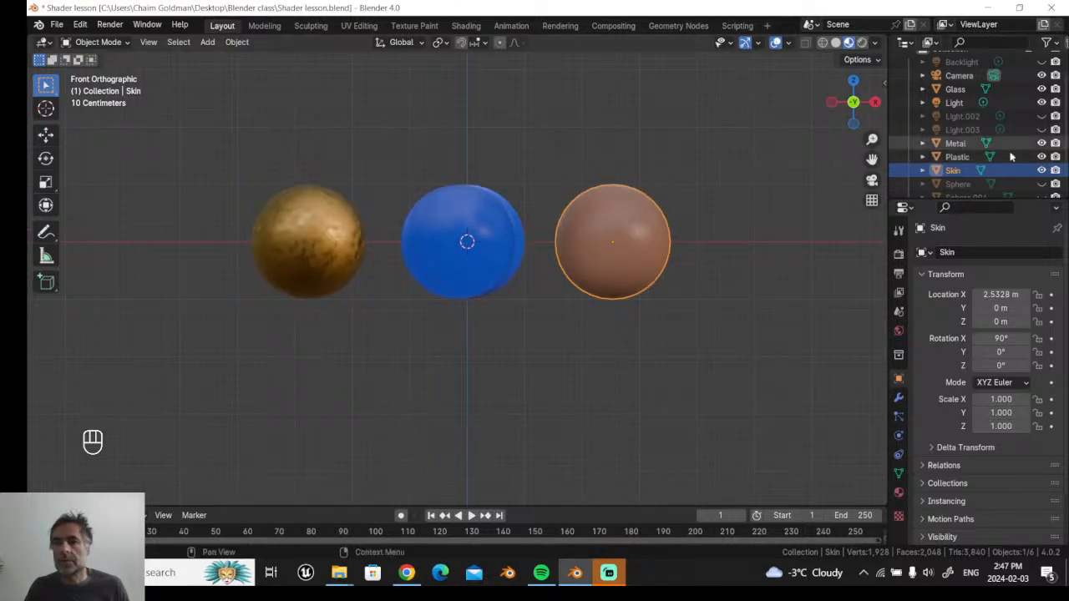
click(1041, 157)
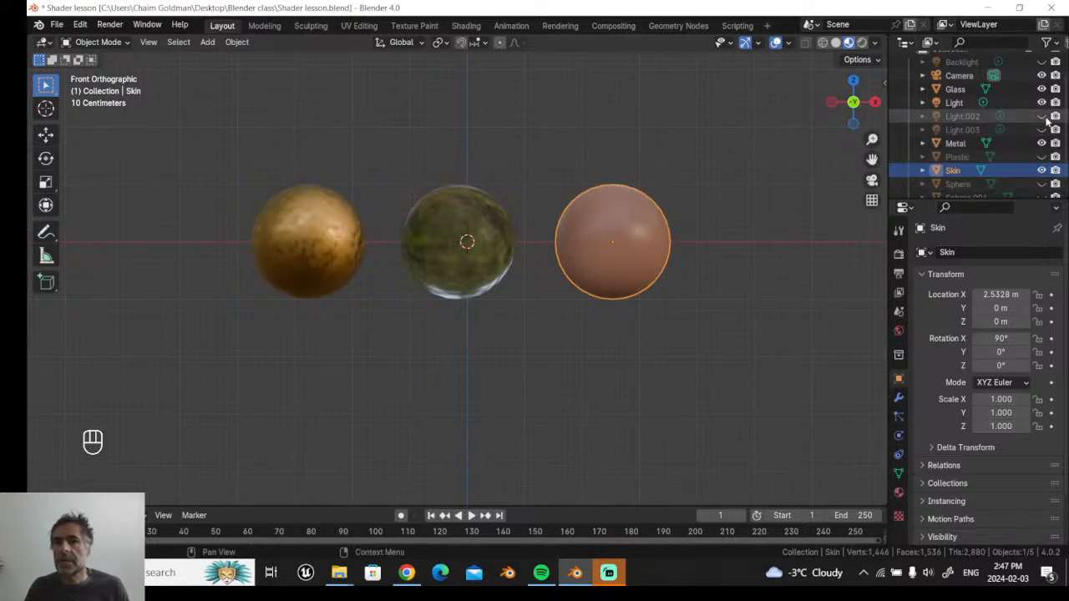
- Toggle the viewport visibility of the Plastic and Sphere objects on and off to identify the overlapping spheres
scroll(1037, 176, down, 1)
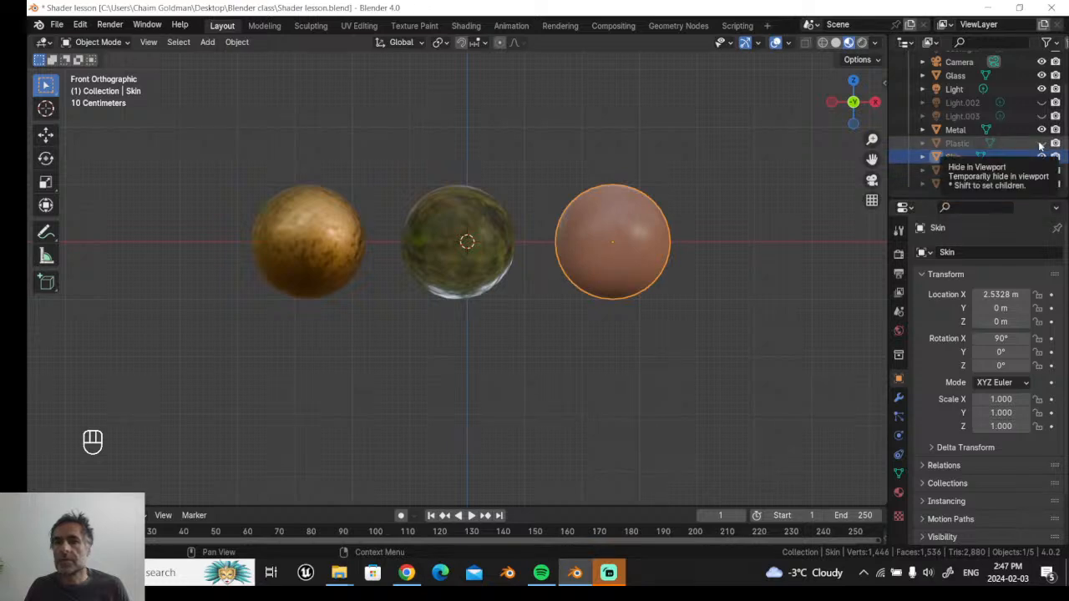
click(1042, 143)
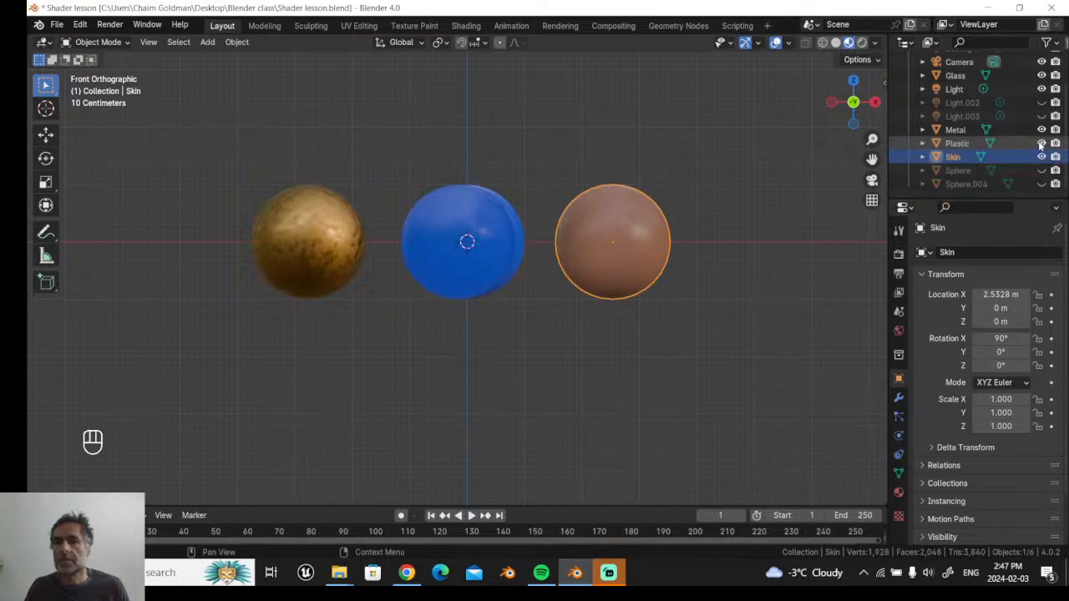
click(1042, 143)
scroll(1036, 142, up, 2)
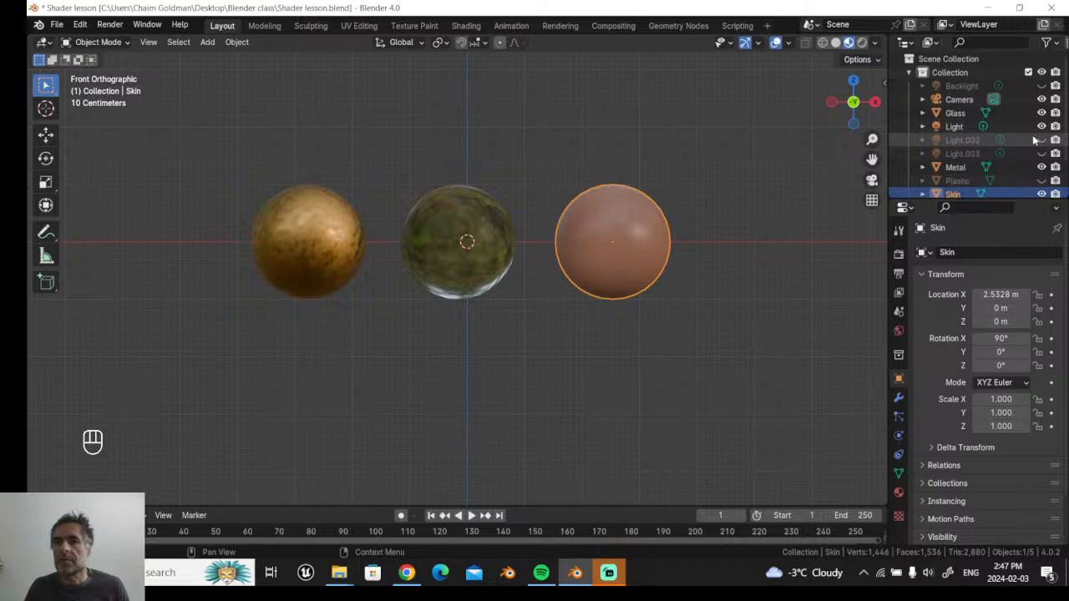
scroll(1036, 142, down, 2)
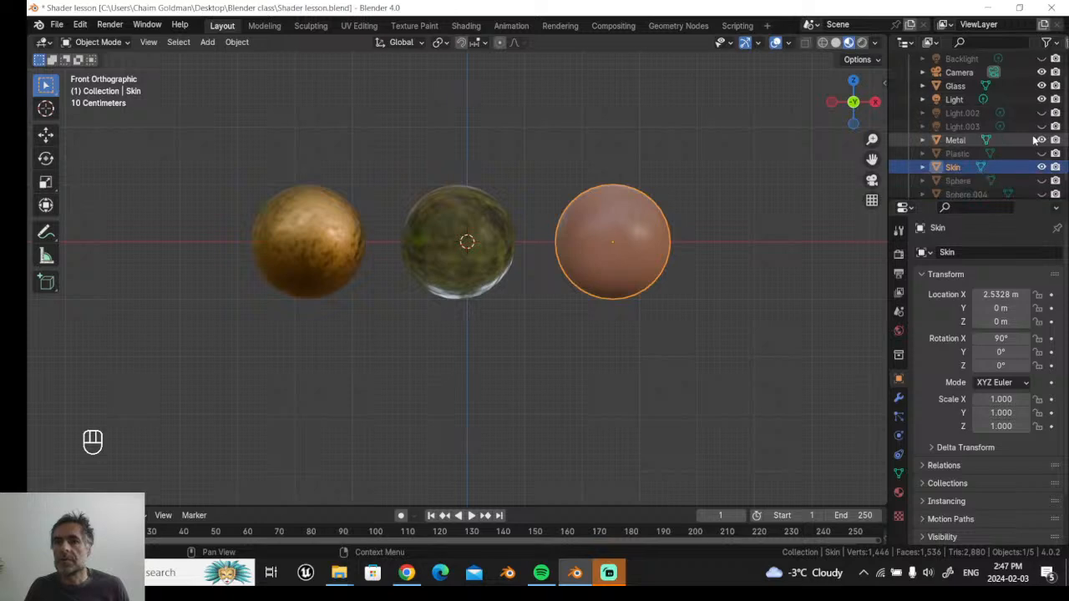
click(1042, 181)
click(1042, 181)
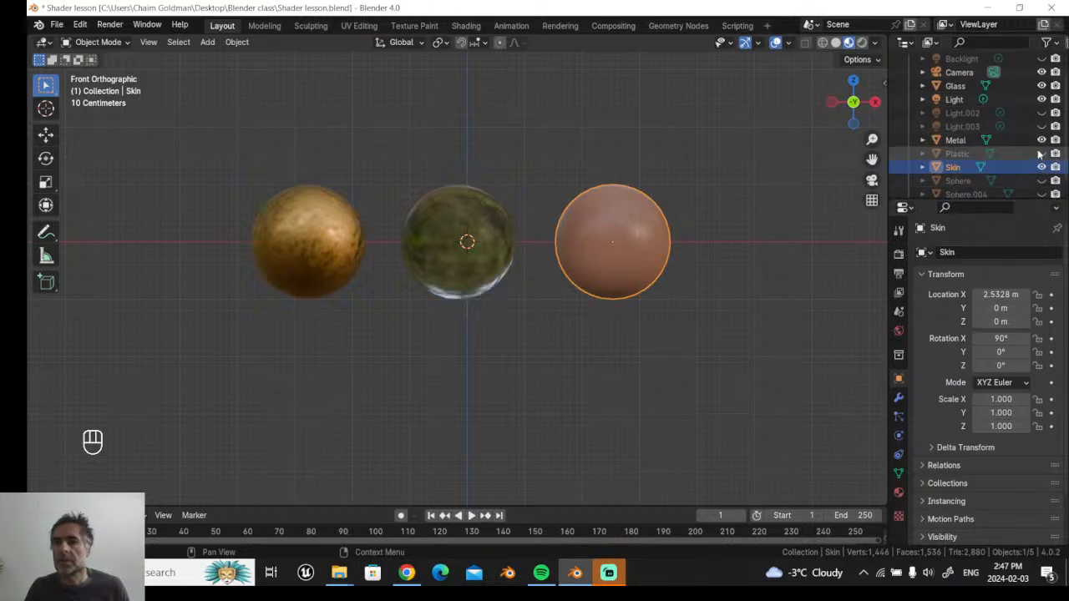
click(1042, 154)
click(1042, 154)
- Unhide Sphere.004 and center the row of four spheres in the front view
scroll(1036, 158, down, 1)
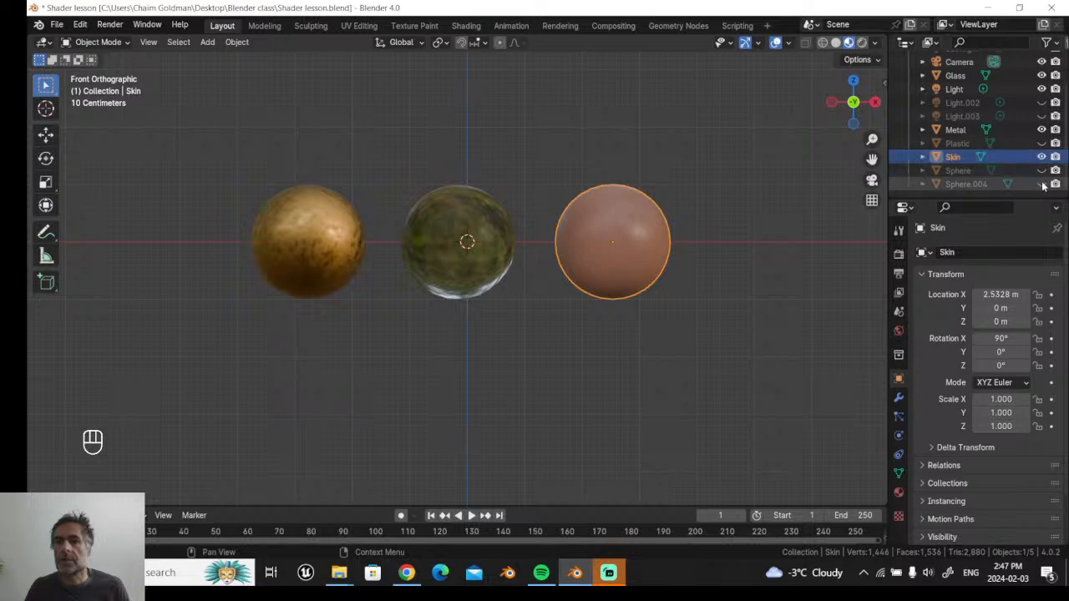
click(1042, 183)
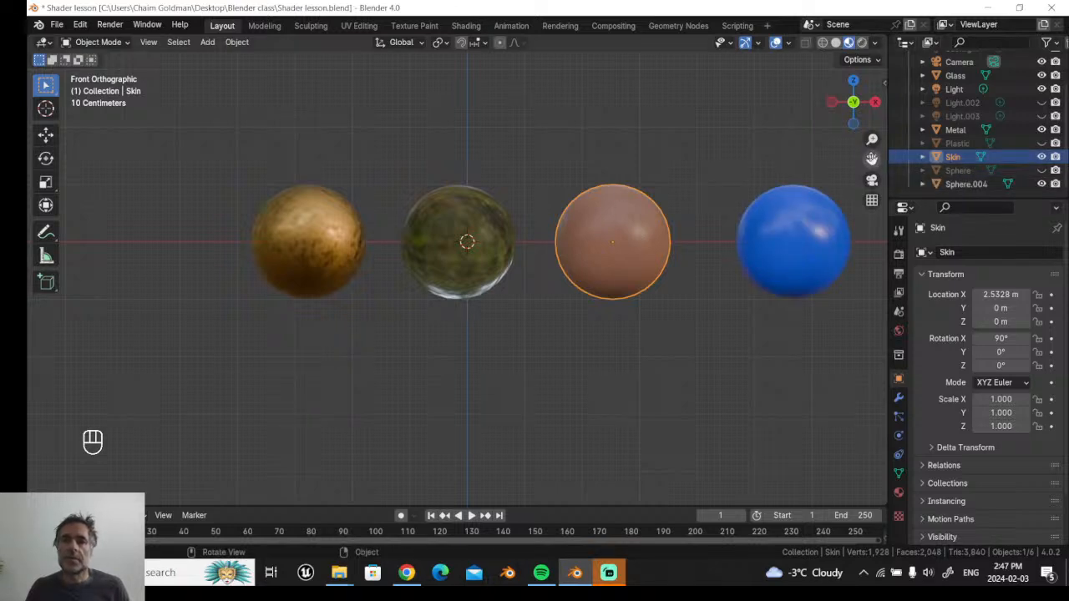
drag(872, 158, 791, 152)
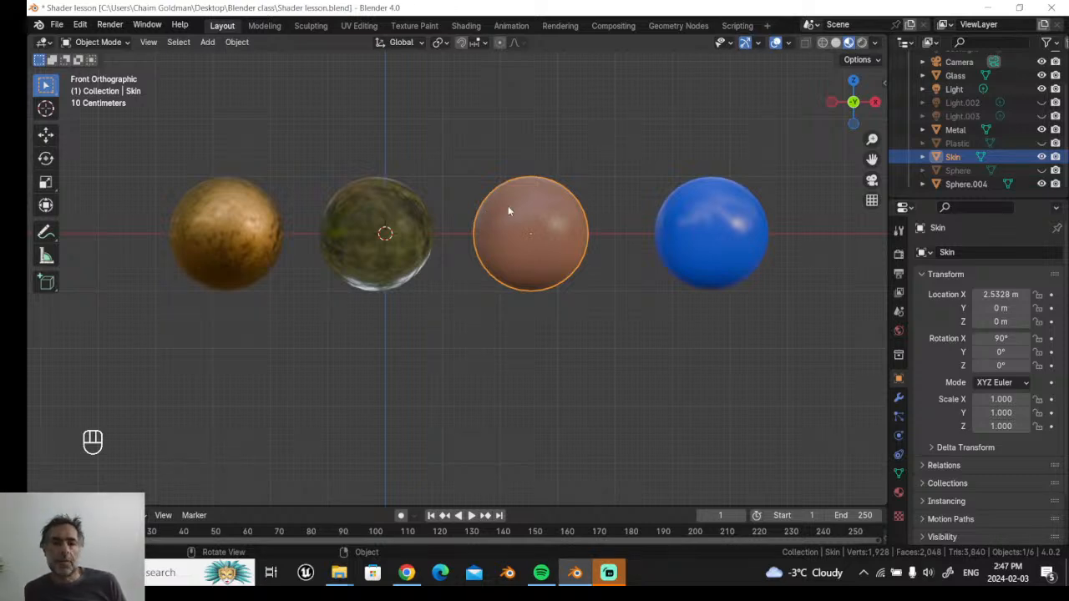
- Return to the Shading workspace, frame the Skin sphere between its neighbours, and reselect it
click(466, 25)
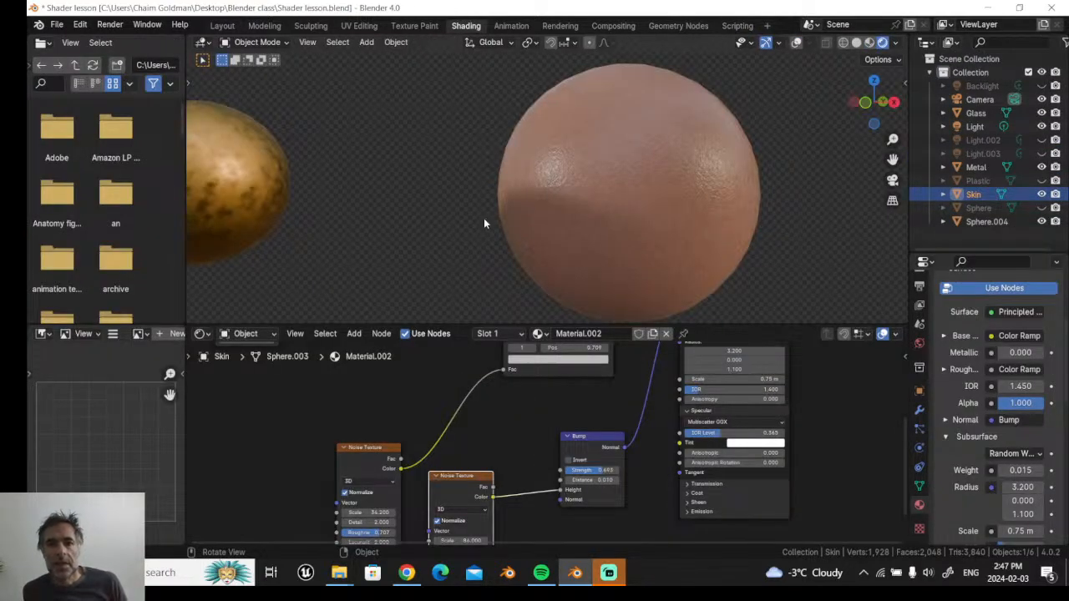
drag(883, 160, 740, 193)
scroll(728, 172, down, 1)
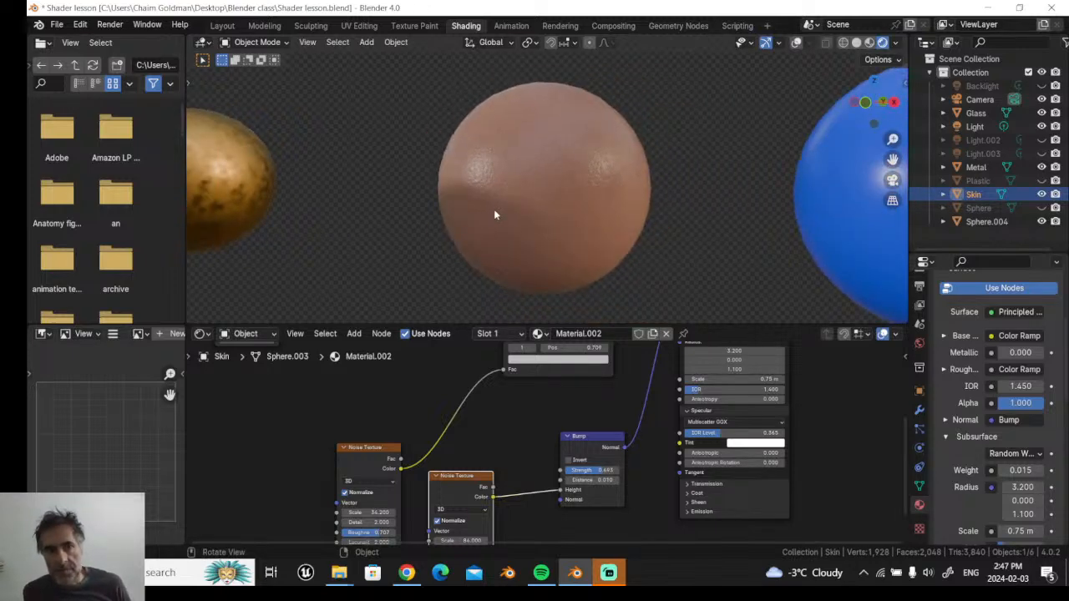
click(689, 197)
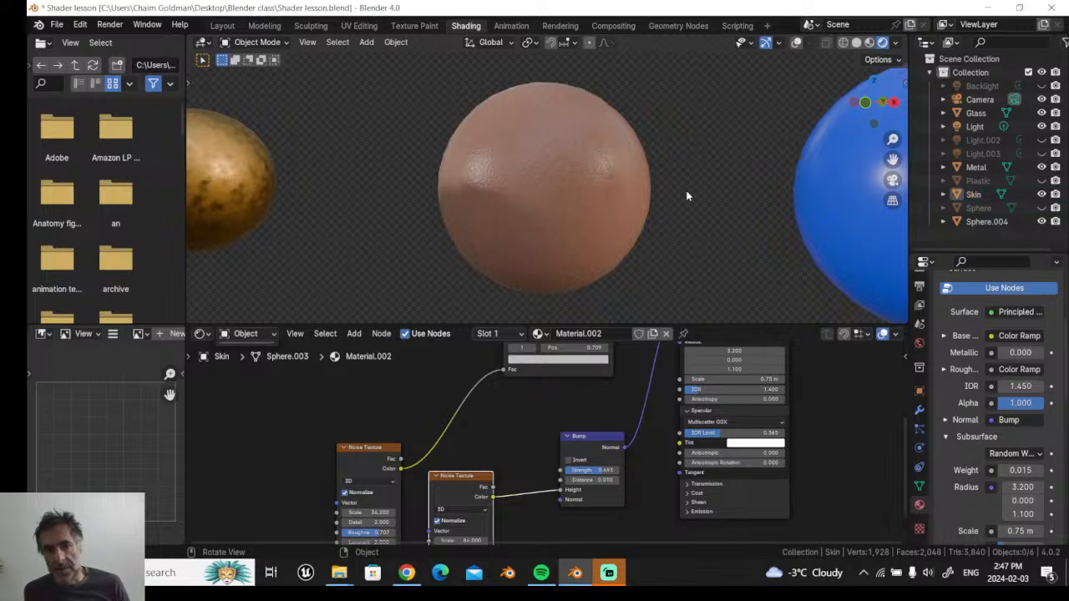
click(608, 221)
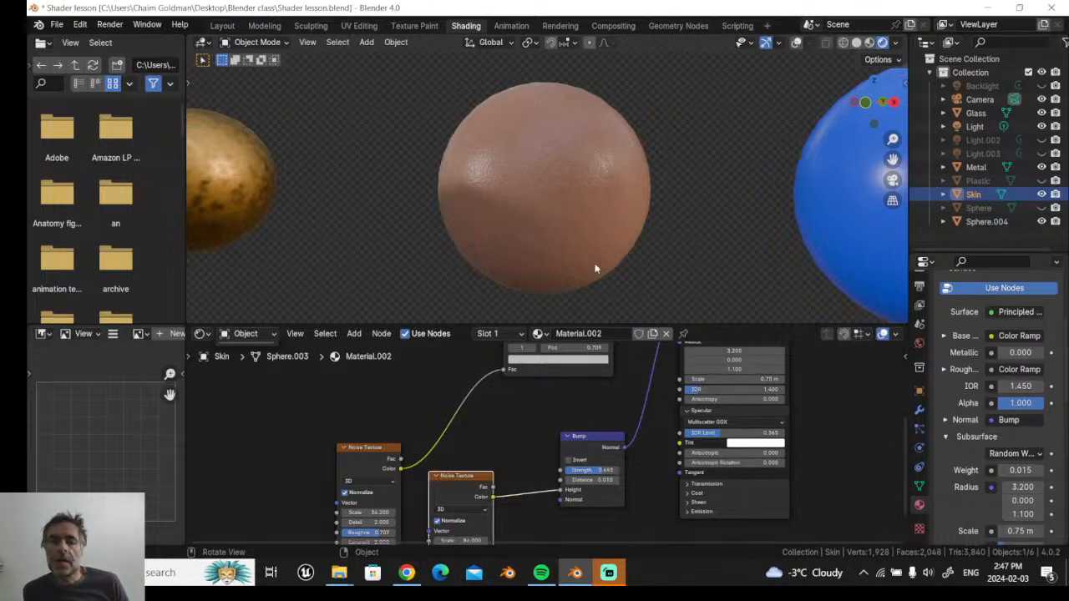
- Raise the Skin material's Subsurface Weight to 0.593 and unhide the Backlight
middle_drag(516, 429, 487, 456)
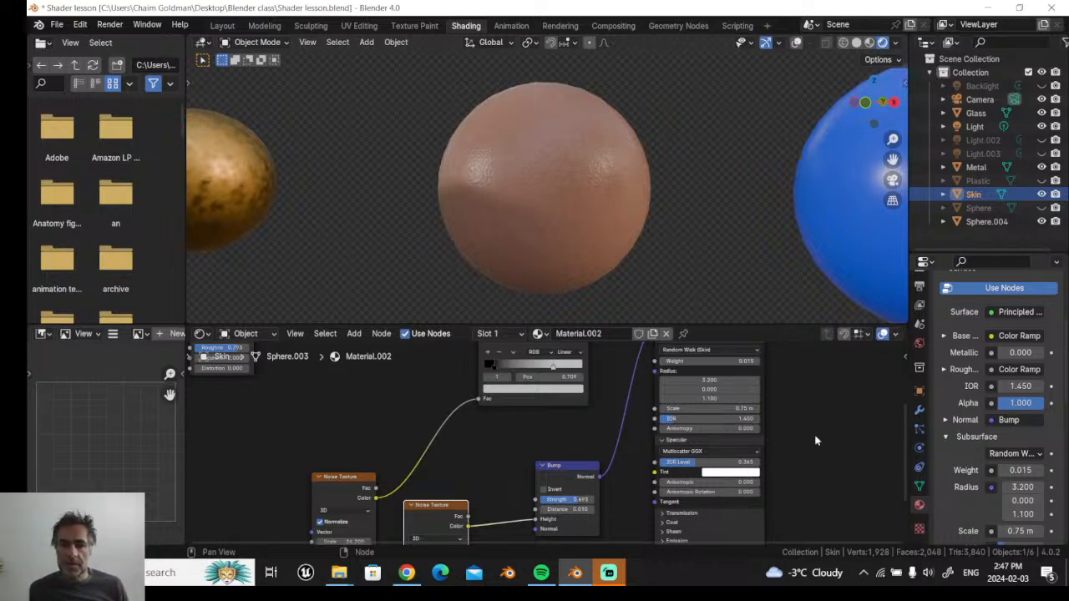
middle_drag(813, 411, 780, 433)
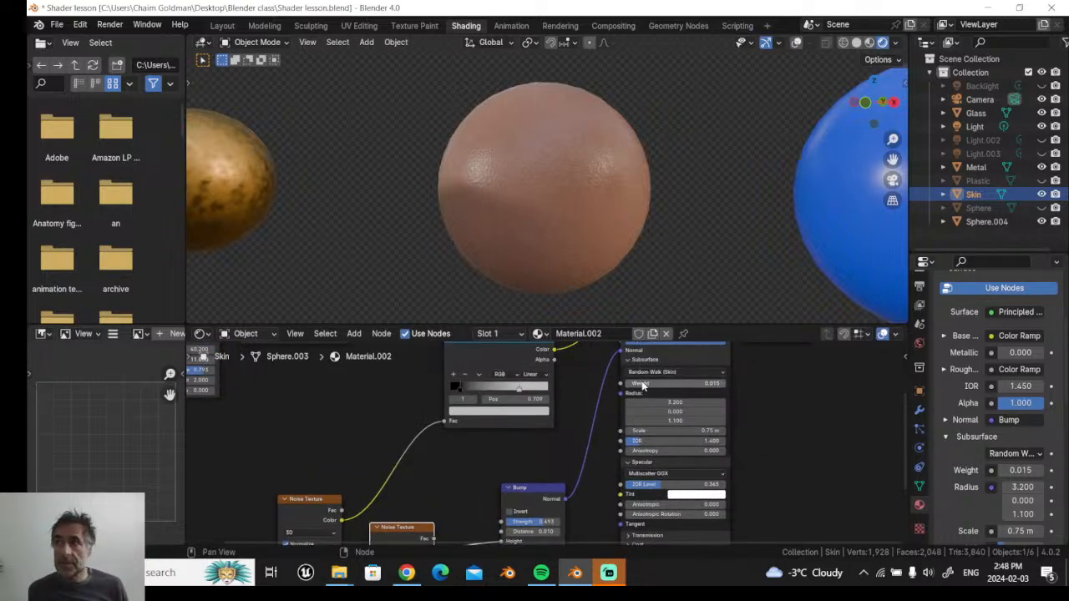
mouse_move(677, 384)
mouse_down()
mouse_move(723, 383)
mouse_move(635, 383)
mouse_move(718, 383)
mouse_move(684, 383)
mouse_up()
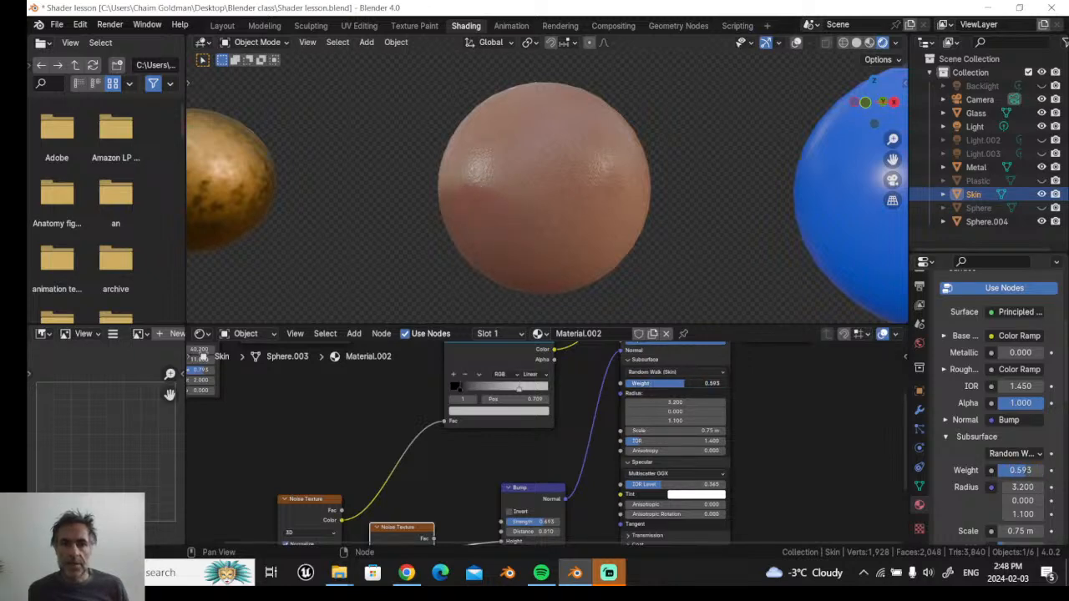
click(1041, 86)
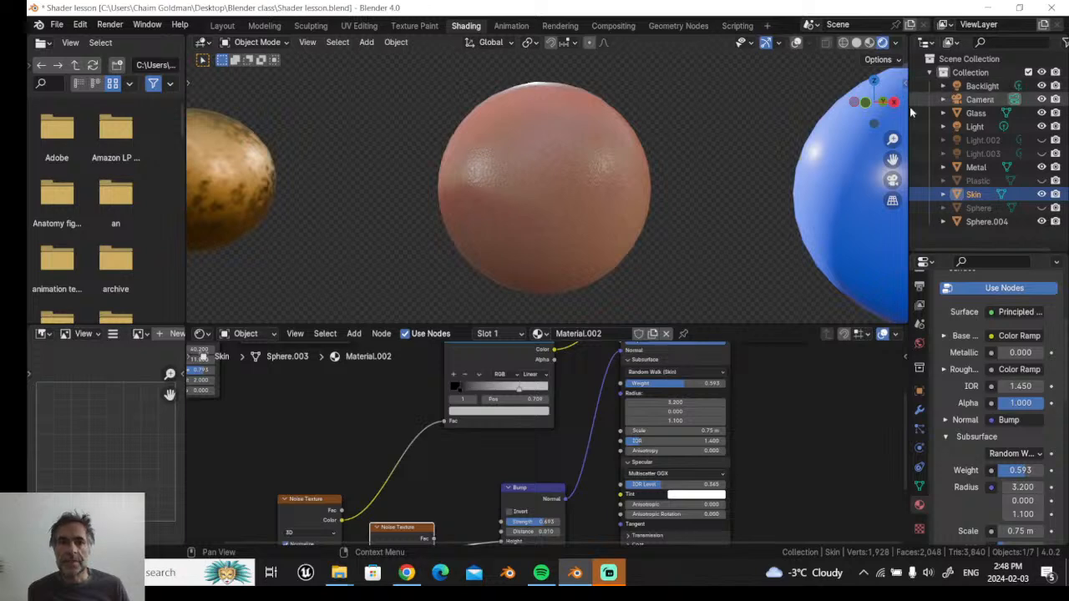
- Hide the Glass, Metal and Sphere.004 objects to isolate the Skin sphere, and toggle the Backlight off and on
middle_drag(706, 222, 624, 246)
scroll(625, 240, down, 3)
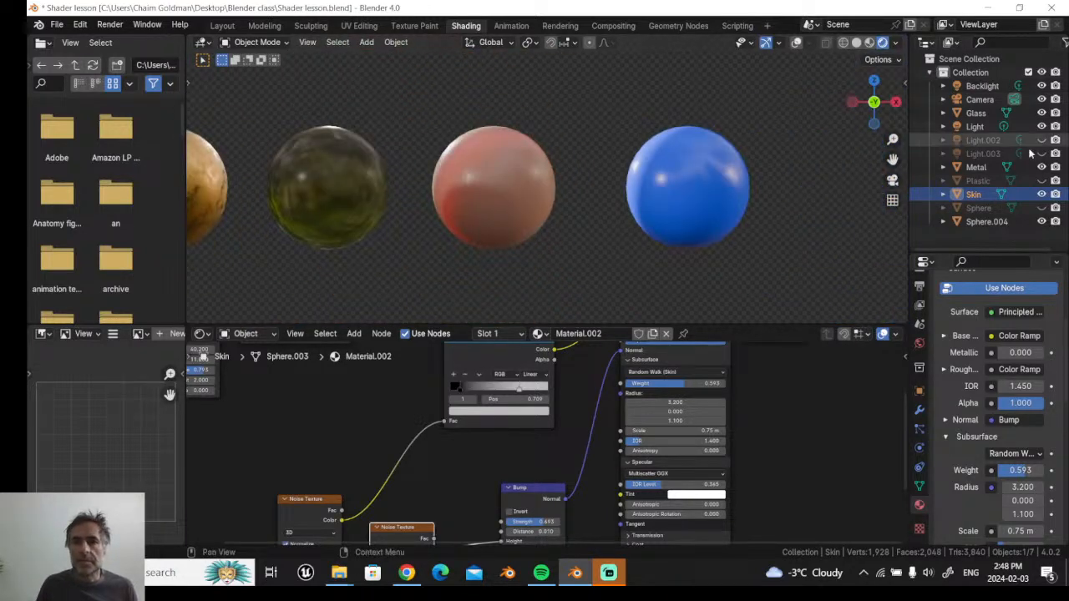
click(1042, 113)
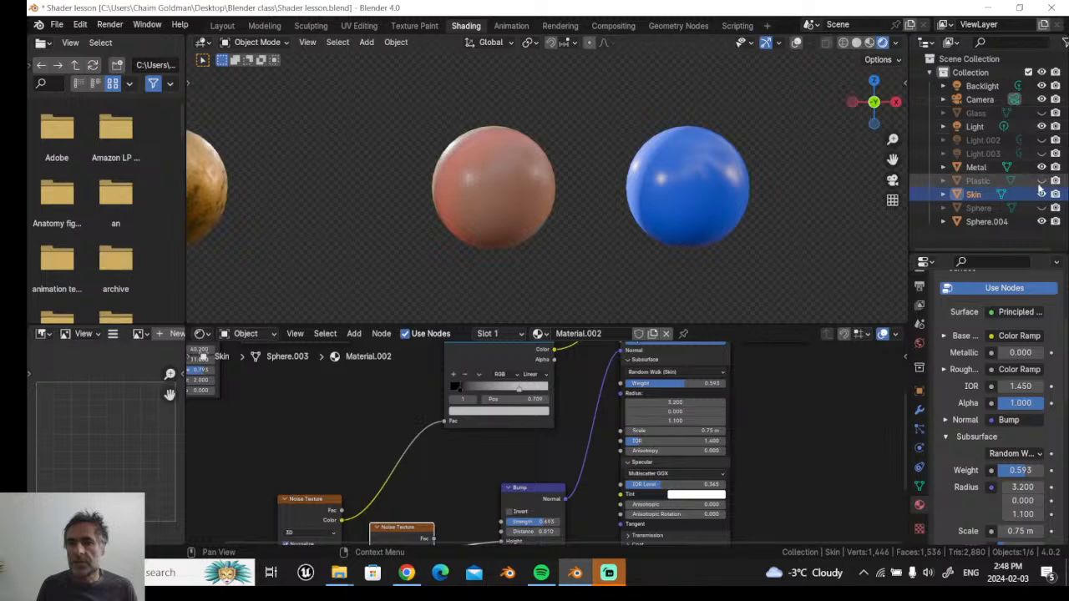
click(1041, 167)
click(1042, 221)
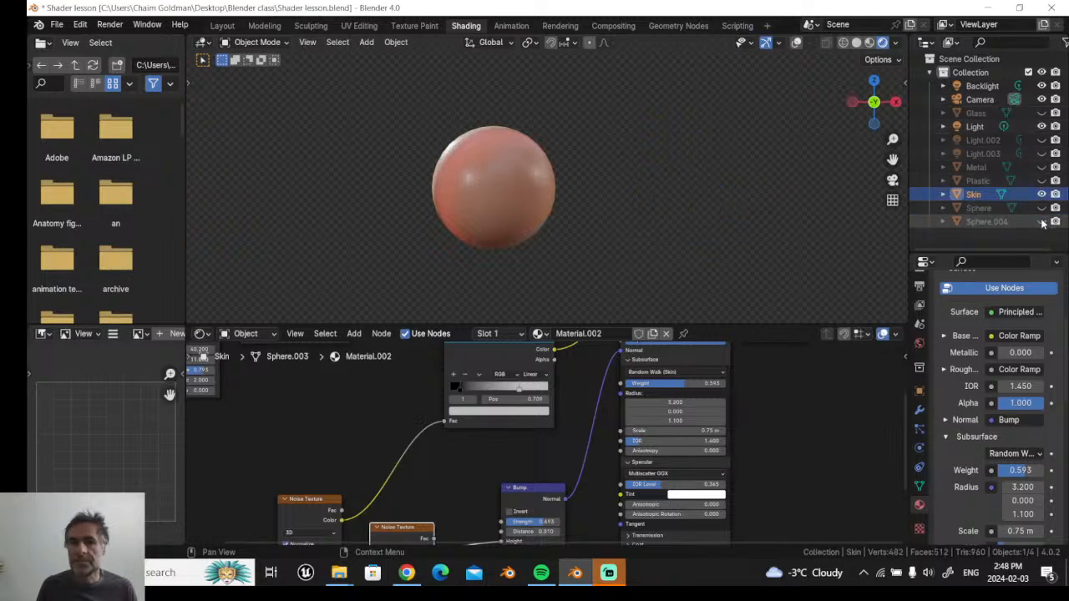
click(1042, 86)
click(1041, 86)
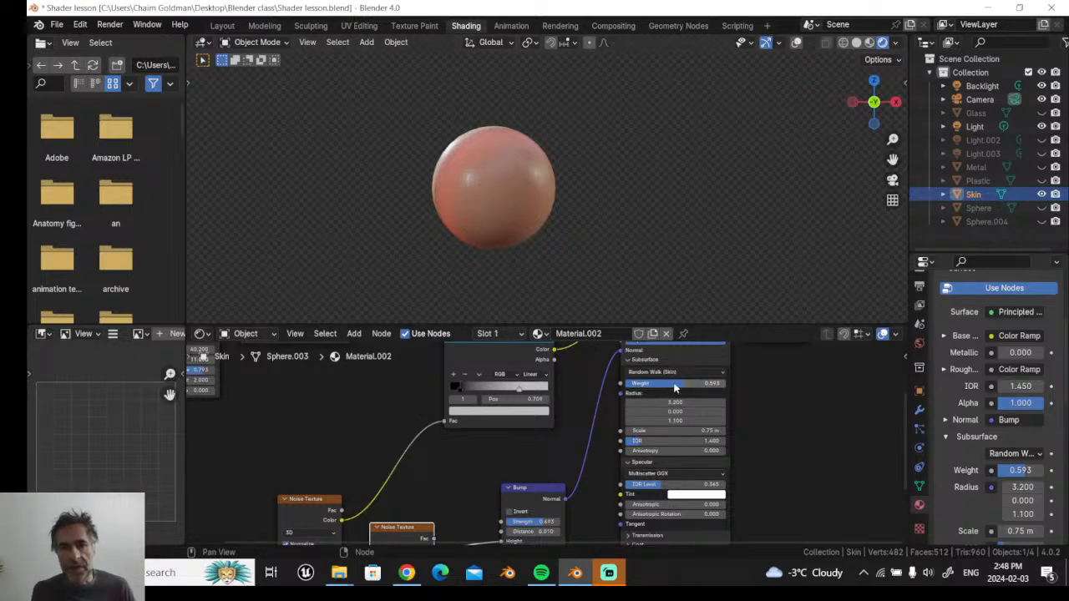
- Set the Skin material's Subsurface Weight to 0 and collapse the shader's Specular section, keeping Subsurface expanded
drag(675, 386, 625, 387)
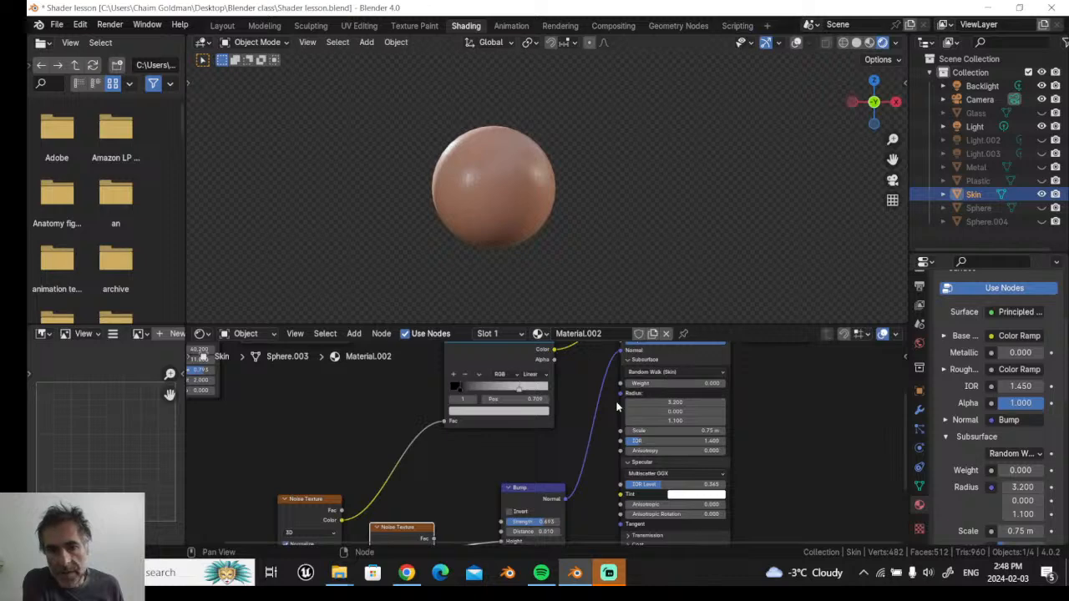
middle_drag(614, 407, 614, 467)
click(633, 385)
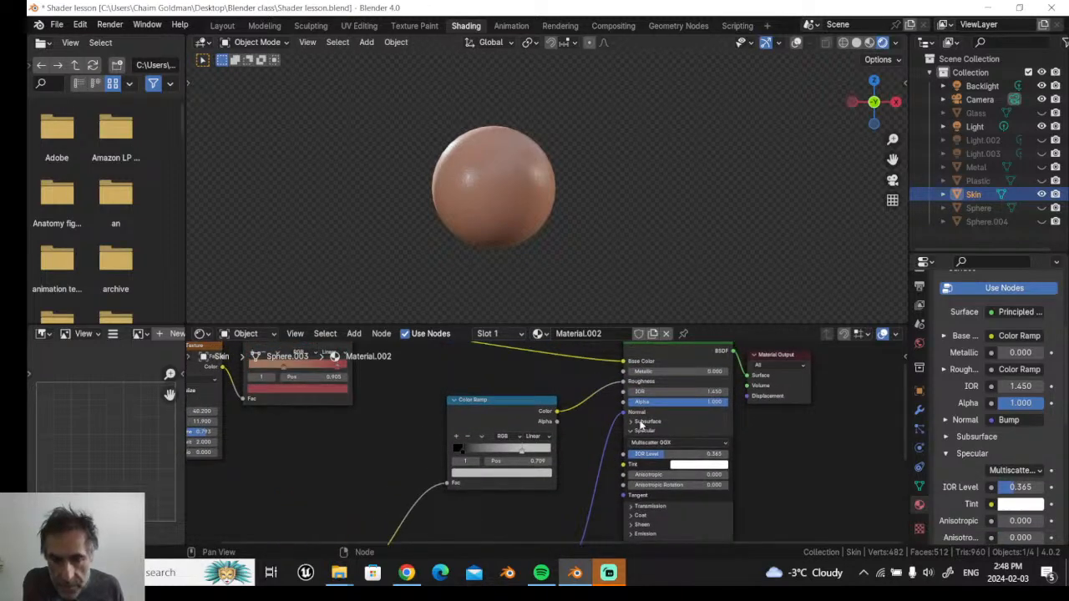
scroll(643, 430, up, 3)
click(695, 423)
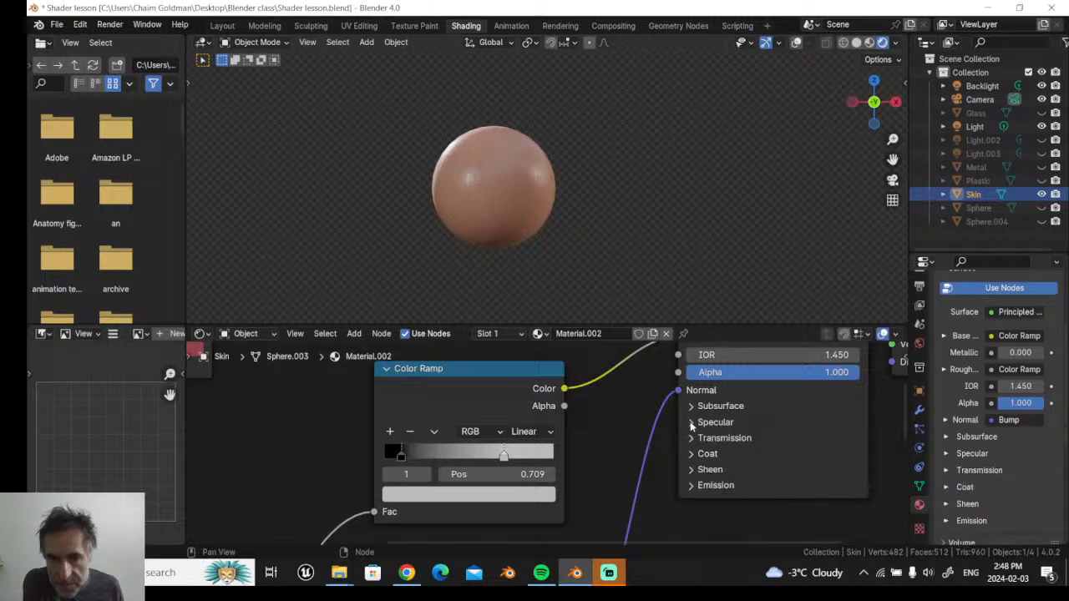
click(690, 407)
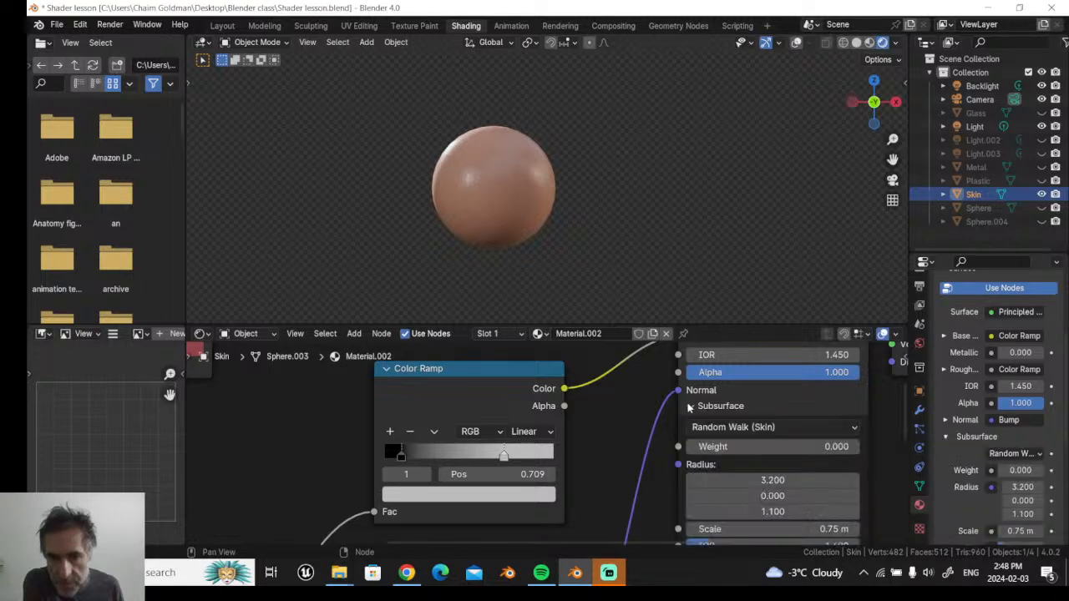
scroll(690, 409, up, 1)
middle_drag(651, 480, 542, 433)
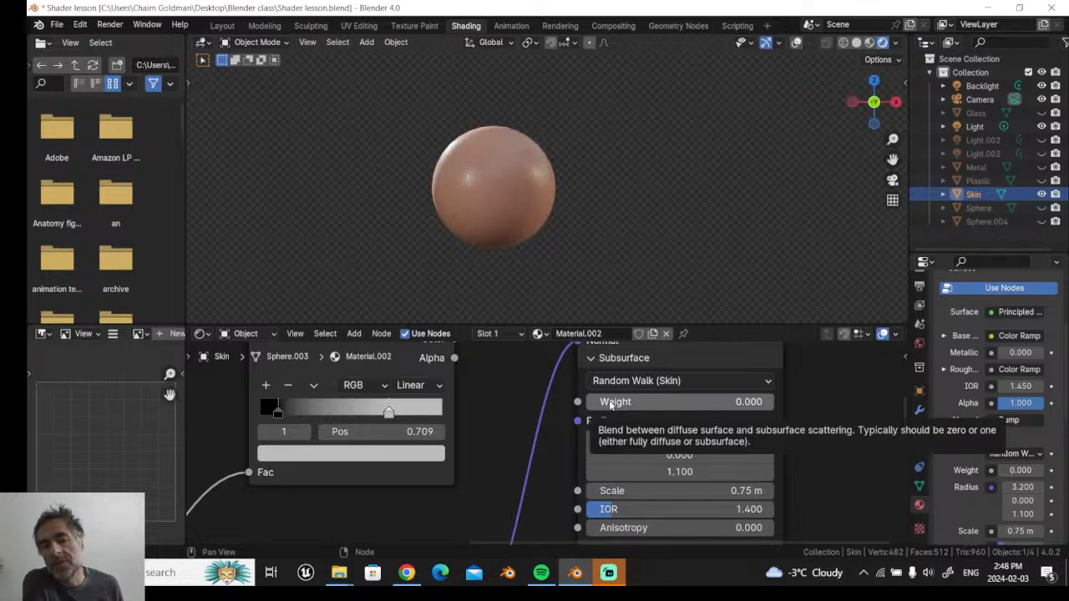
- Set the Subsurface Weight to 0.553, try a first Radius value of 13.6 and a third of 10, and settle on 2.8, 0, 0
mouse_move(611, 404)
mouse_down()
mouse_move(738, 404)
mouse_move(689, 404)
mouse_move(684, 440)
mouse_move(643, 439)
mouse_move(781, 439)
mouse_up()
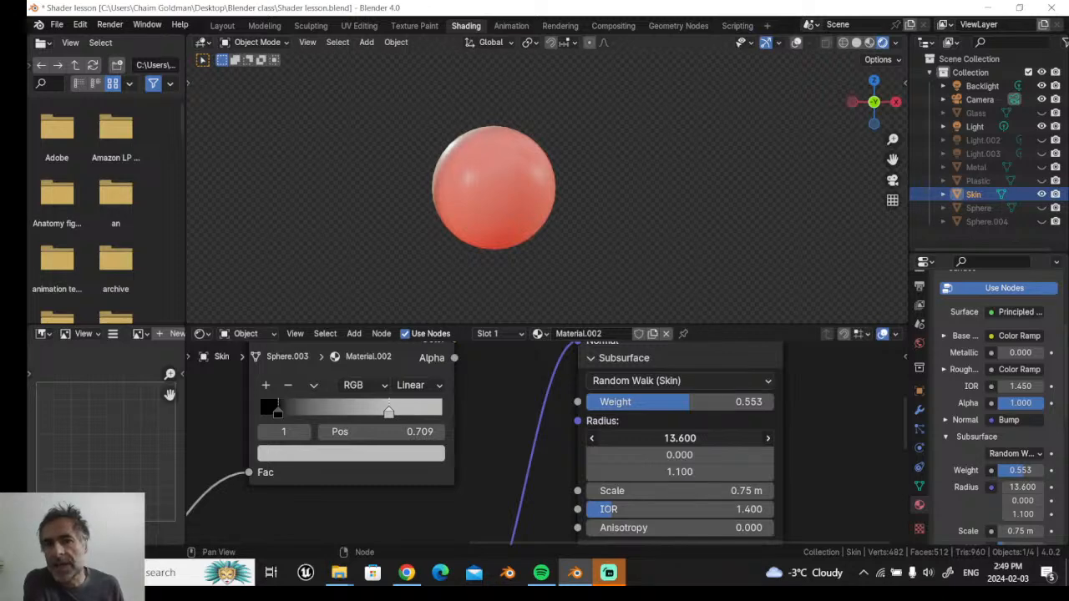
drag(781, 439, 754, 471)
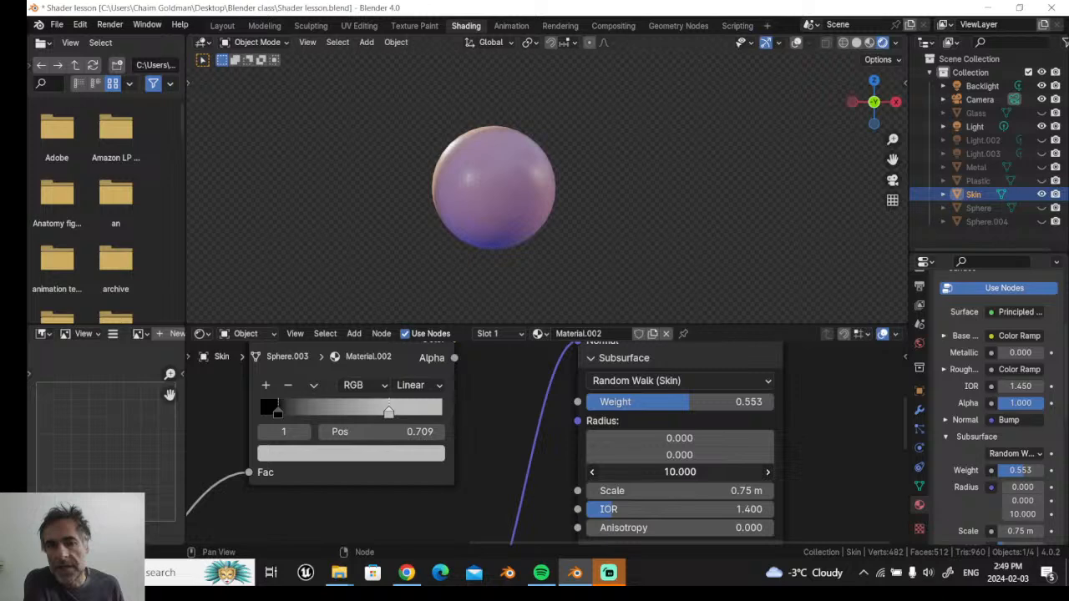
drag(679, 471, 635, 471)
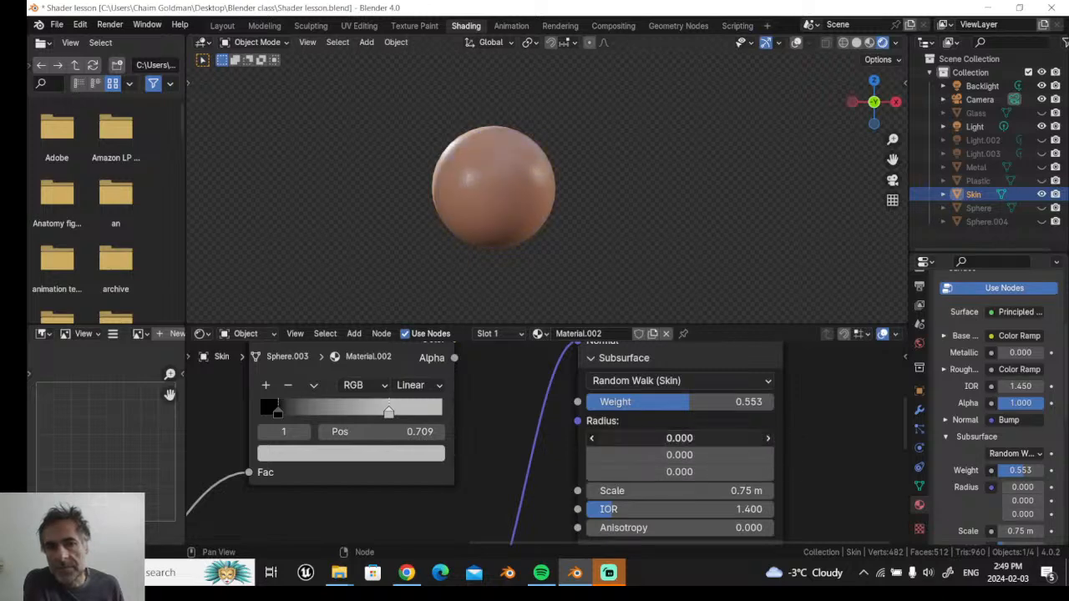
drag(679, 438, 742, 437)
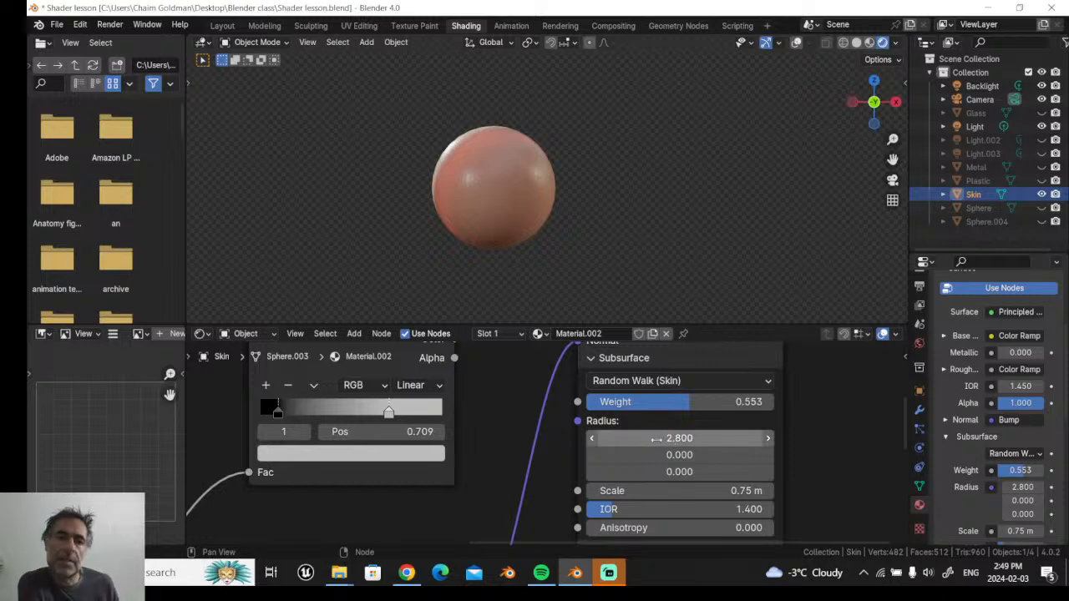
- Try a Subsurface Scale of 1.25 m, and settle on 0.65 m
middle_drag(507, 440, 554, 410)
scroll(554, 415, down, 3)
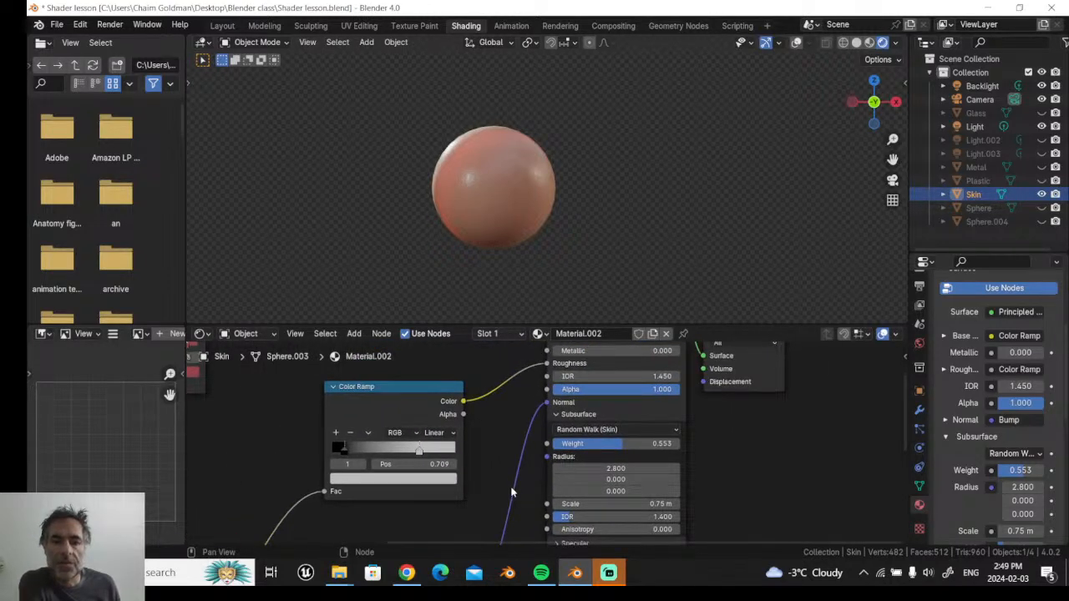
mouse_move(572, 503)
mouse_down()
mouse_move(635, 504)
mouse_move(580, 504)
mouse_up()
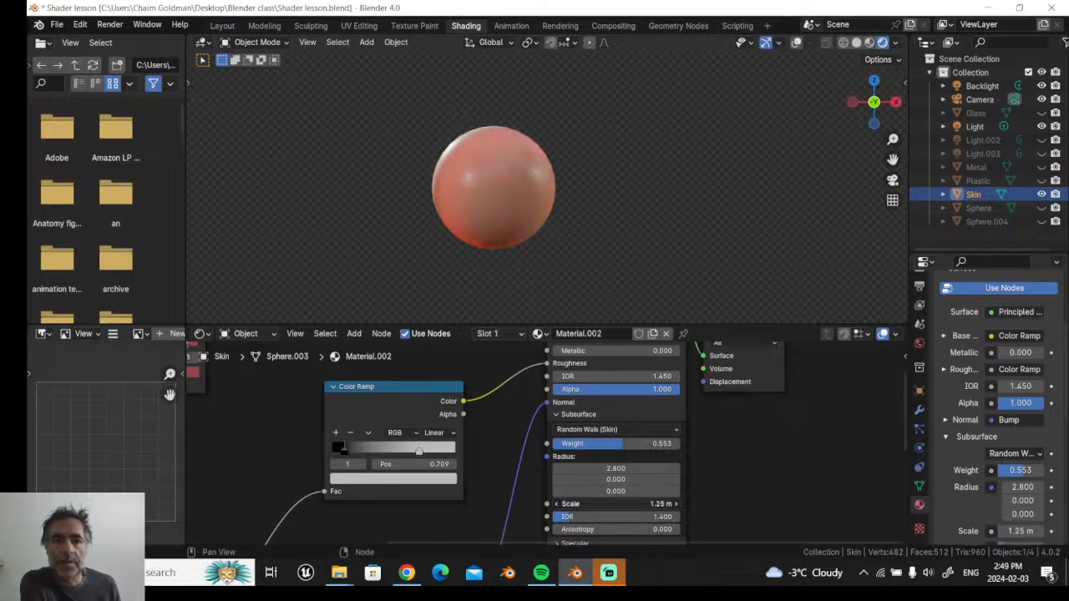
drag(585, 503, 570, 504)
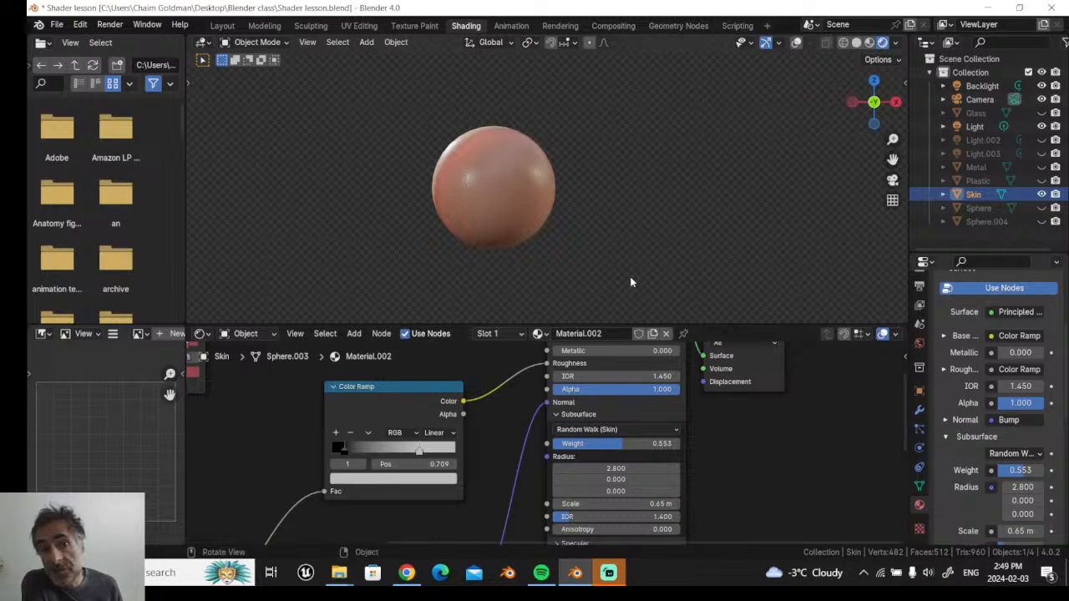
- Toggle the viewport visibility of the Skin sphere and the Backlight off and on to compare the scattering effect
scroll(631, 276, up, 2)
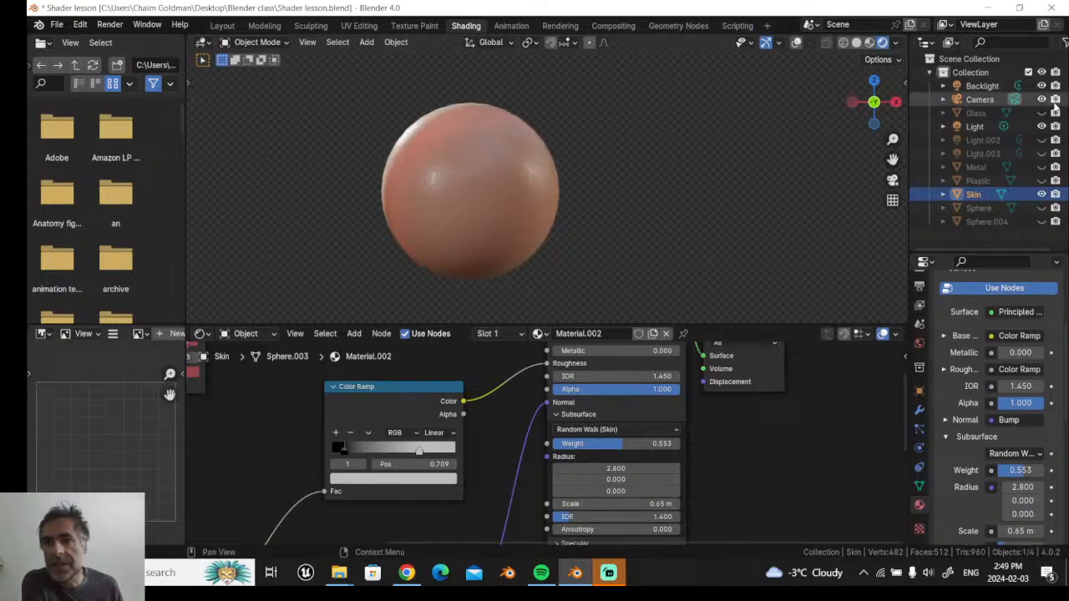
click(1042, 194)
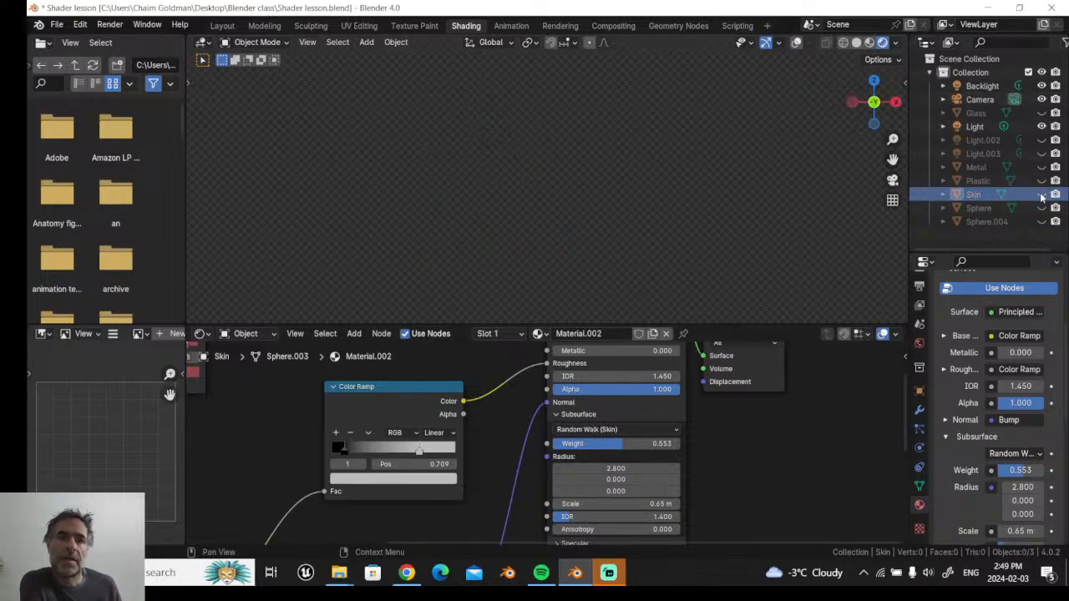
click(1042, 195)
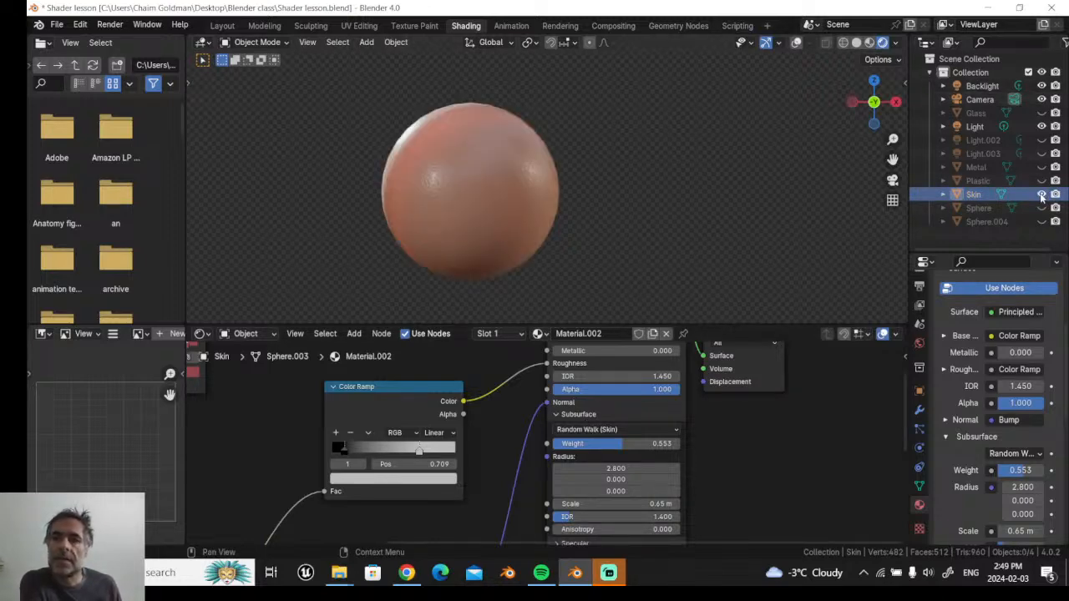
click(1042, 86)
click(1042, 86)
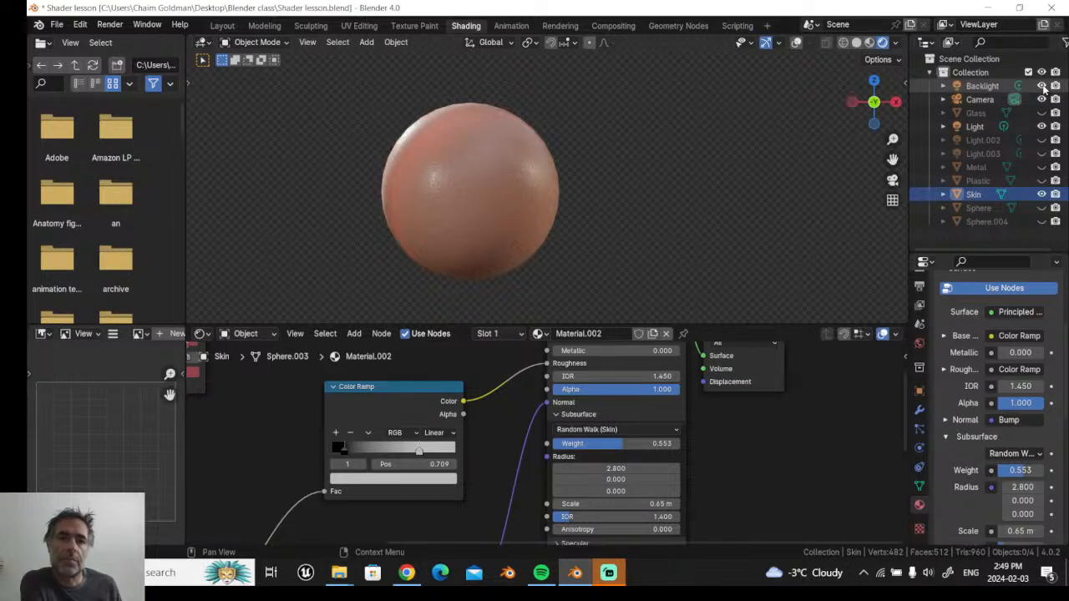
- Collapse the shader's Subsurface section and switch to the Layout workspace
scroll(649, 156, down, 5)
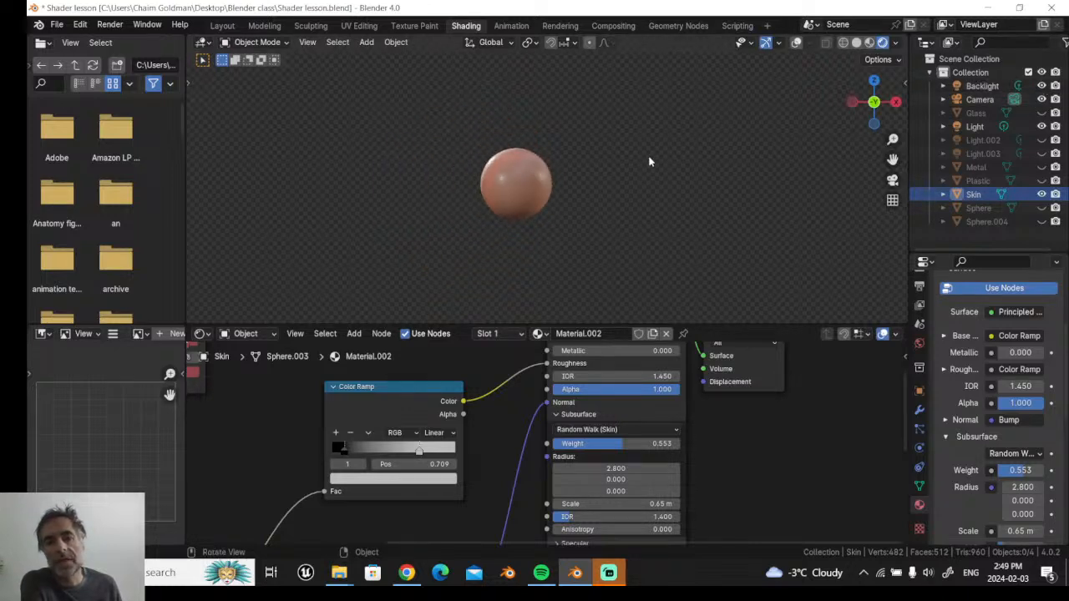
click(578, 415)
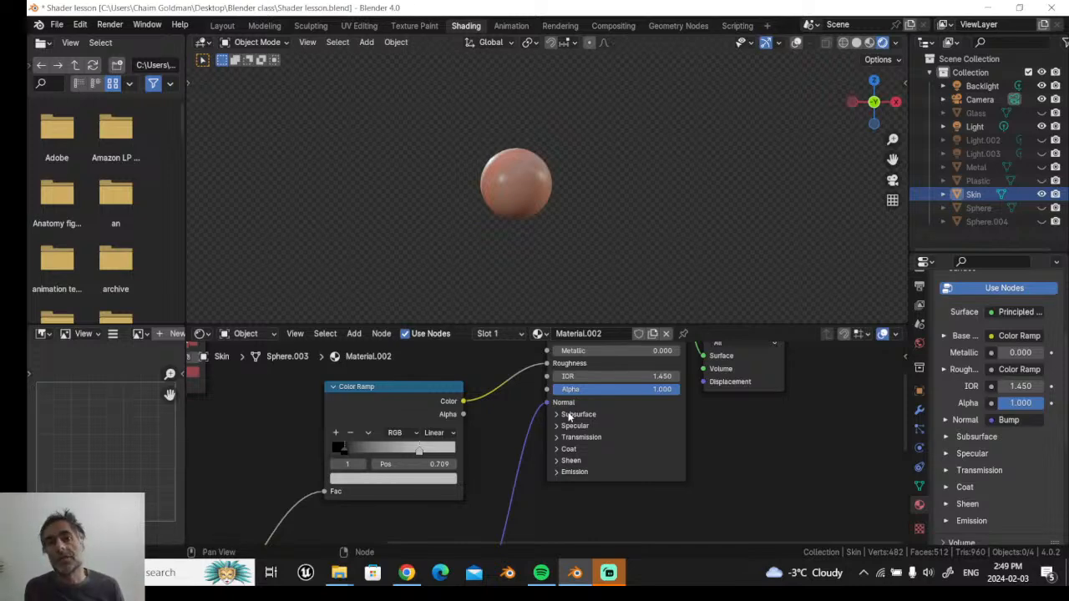
click(223, 25)
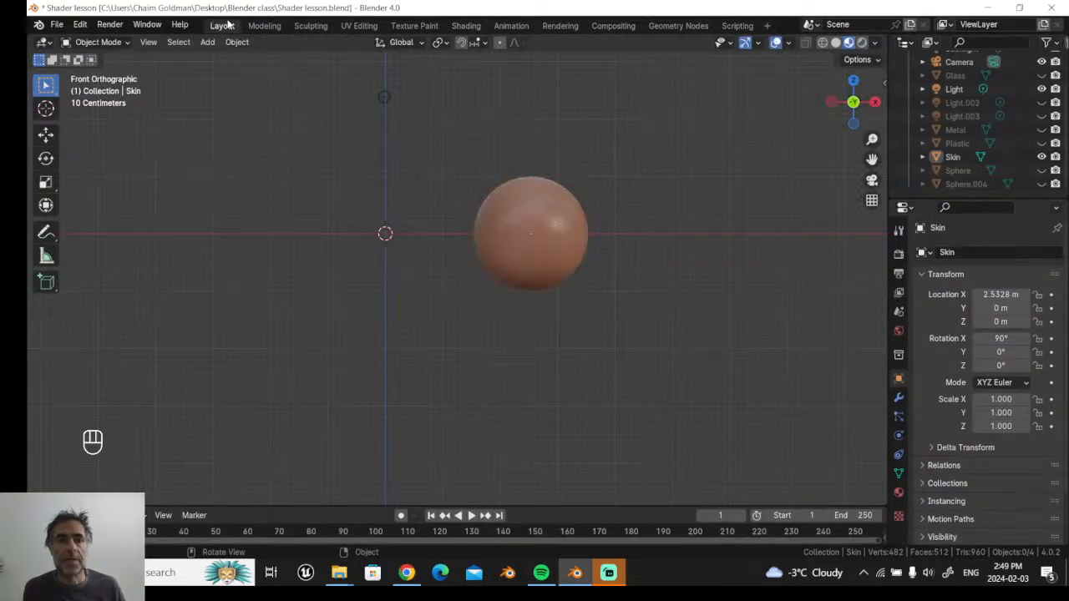